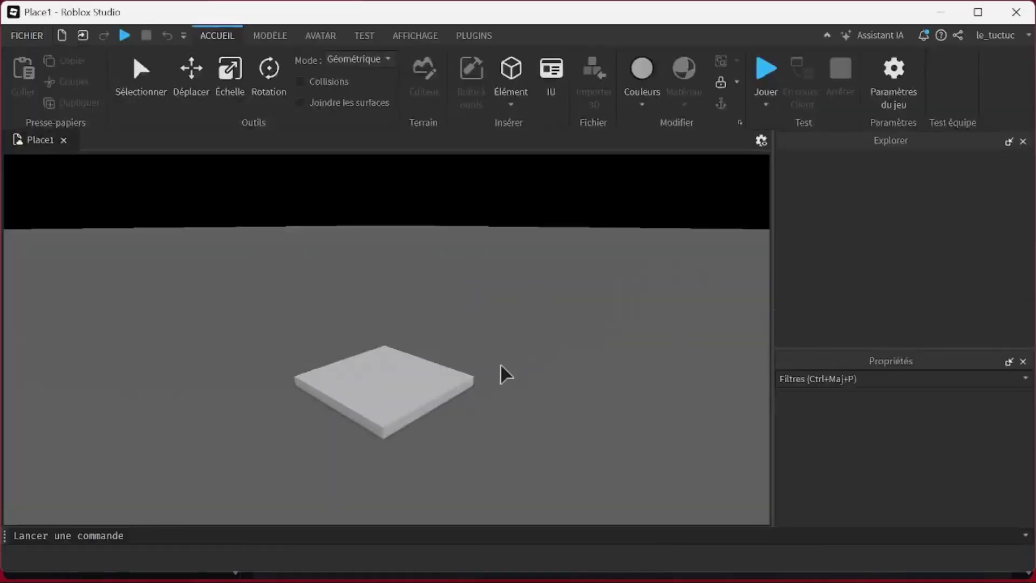
- Insert a block part and stretch it into a flat rectangular plate on the baseplate
{"action": "right_click_drag", "start_coordinate": [588, 387], "coordinate": [442, 365]}
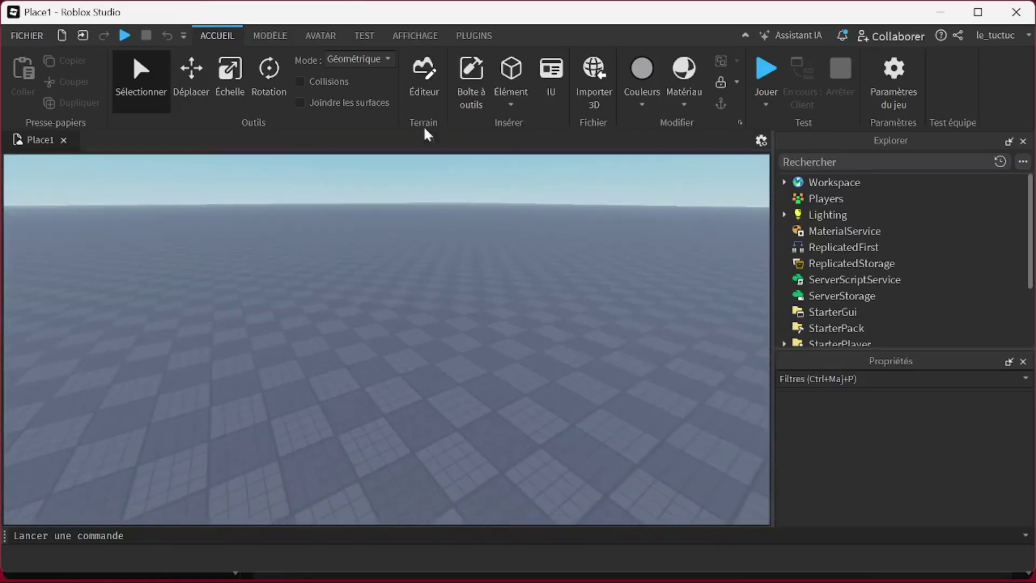
{"action": "left_click", "coordinate": [511, 70]}
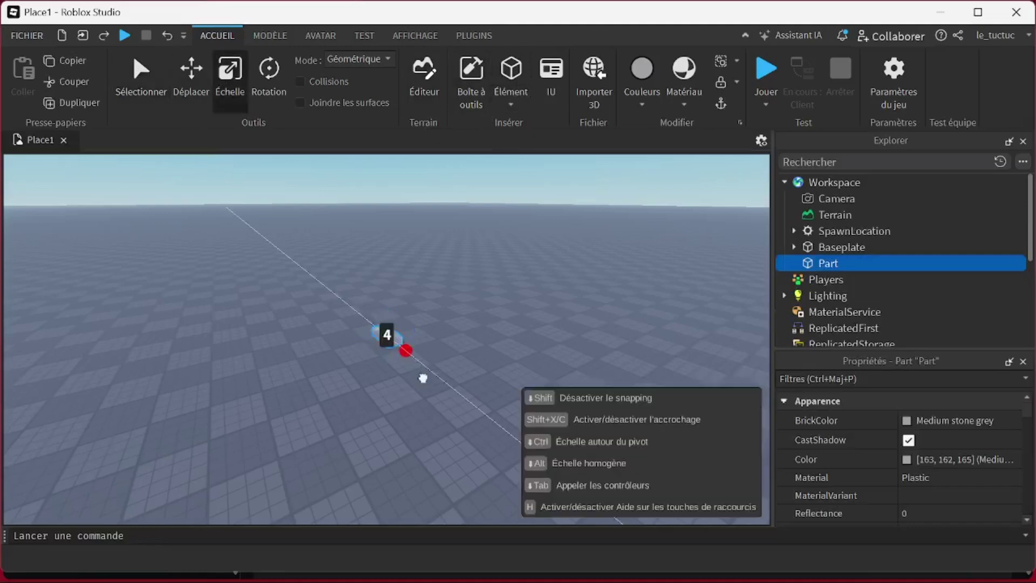
{"action": "left_click_drag", "start_coordinate": [459, 355], "coordinate": [564, 323]}
{"action": "right_click_drag", "start_coordinate": [650, 354], "coordinate": [600, 354]}
{"action": "left_click_drag", "start_coordinate": [448, 329], "coordinate": [479, 398]}
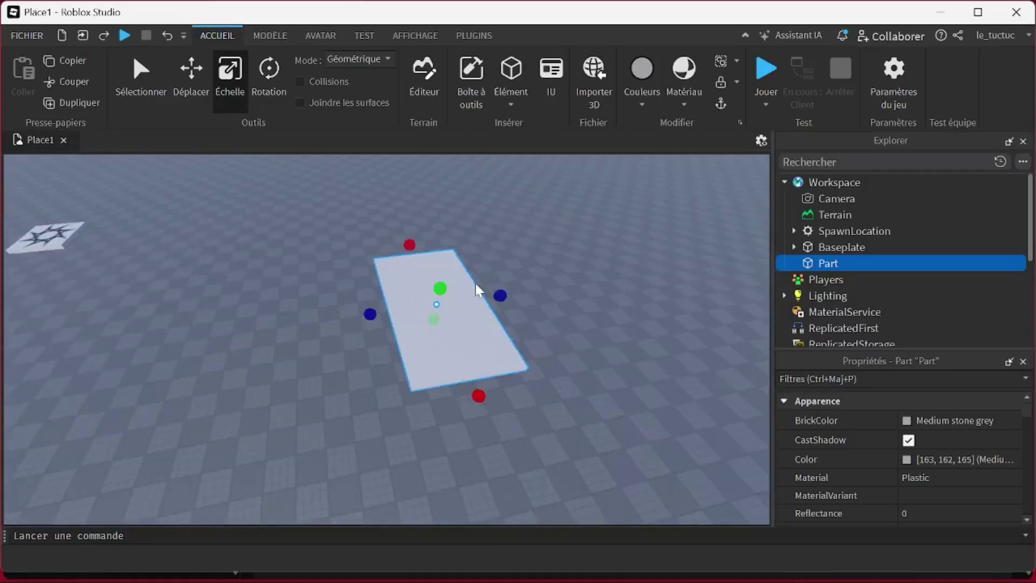
- Enlarge the plate in width and length into a large rectangular floor
{"action": "left_click_drag", "start_coordinate": [500, 294], "coordinate": [573, 288]}
{"action": "right_click_drag", "start_coordinate": [510, 352], "coordinate": [515, 359]}
{"action": "left_click_drag", "start_coordinate": [484, 365], "coordinate": [537, 459]}
{"action": "left_click_drag", "start_coordinate": [416, 239], "coordinate": [372, 163]}
{"action": "left_click_drag", "start_coordinate": [509, 267], "coordinate": [573, 213]}
{"action": "right_click_drag", "start_coordinate": [493, 347], "coordinate": [513, 353]}
{"action": "left_click", "coordinate": [348, 319]}
{"action": "right_click_drag", "start_coordinate": [526, 441], "coordinate": [525, 440]}
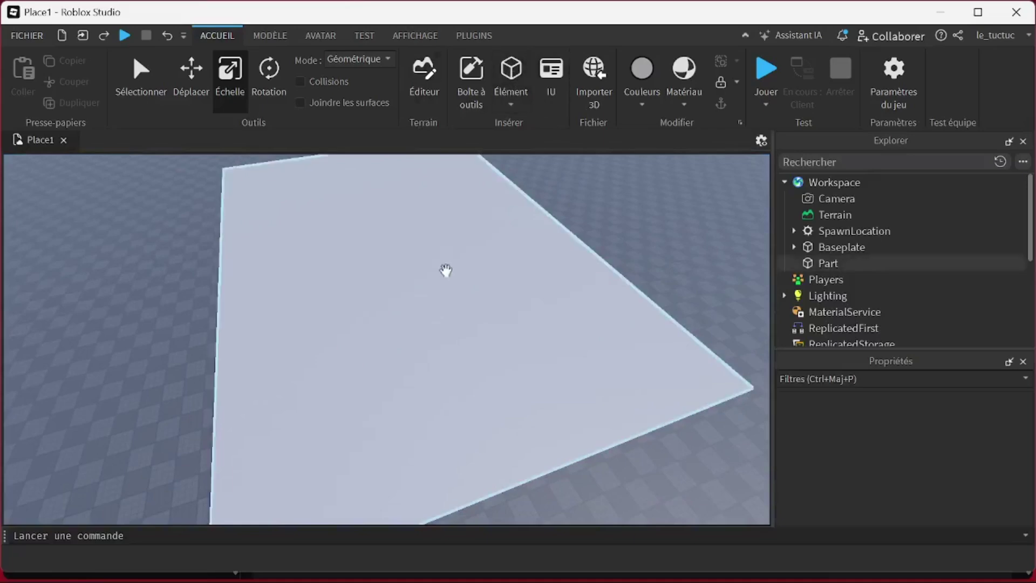
- Duplicate the floor and reshape the copy into a thin, tall wall along one long side
{"action": "right_click", "coordinate": [441, 286]}
{"action": "left_click", "coordinate": [493, 116]}
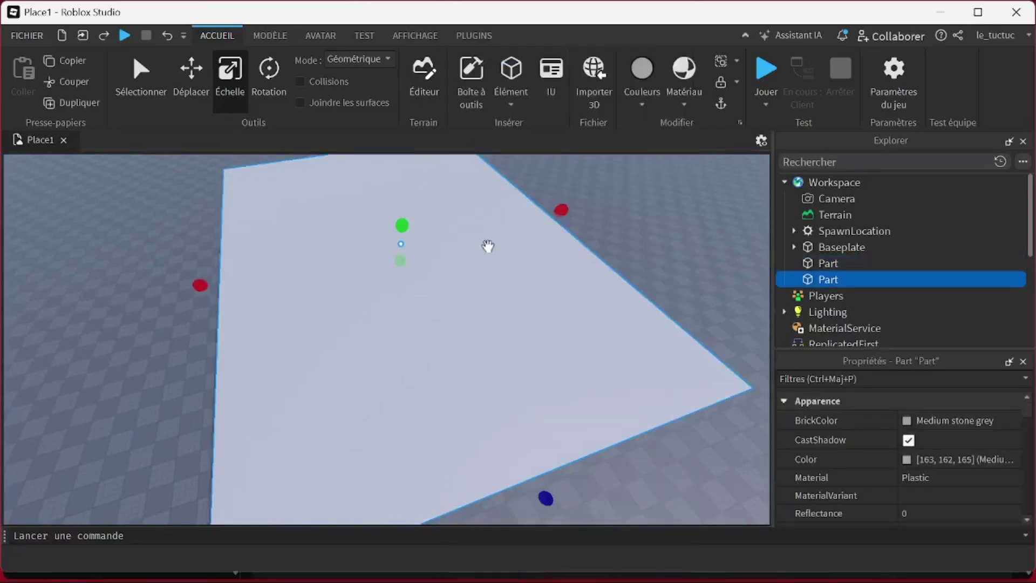
{"action": "left_click_drag", "start_coordinate": [556, 214], "coordinate": [143, 109]}
{"action": "right_click", "coordinate": [143, 110]}
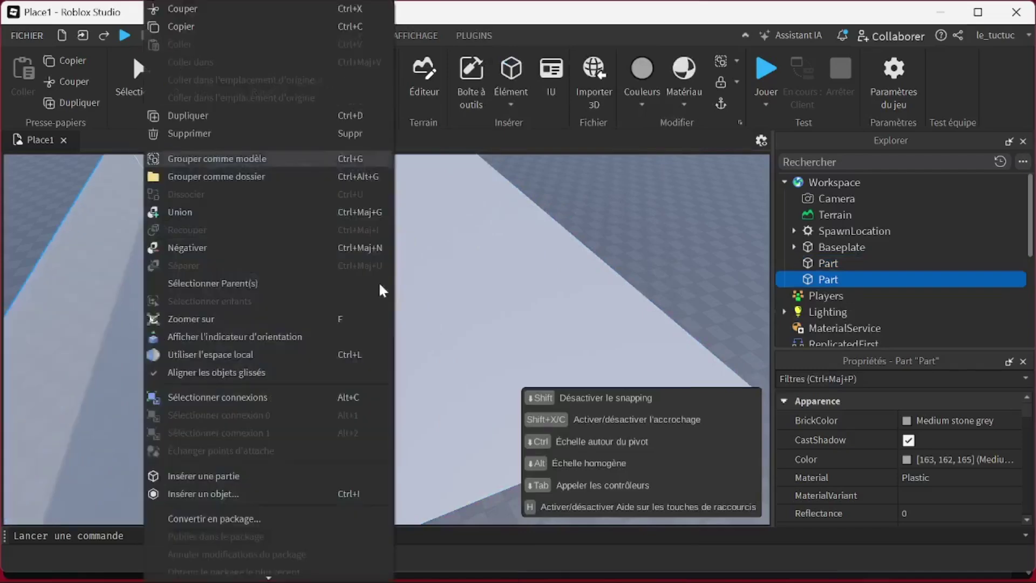
{"action": "left_click", "coordinate": [504, 239]}
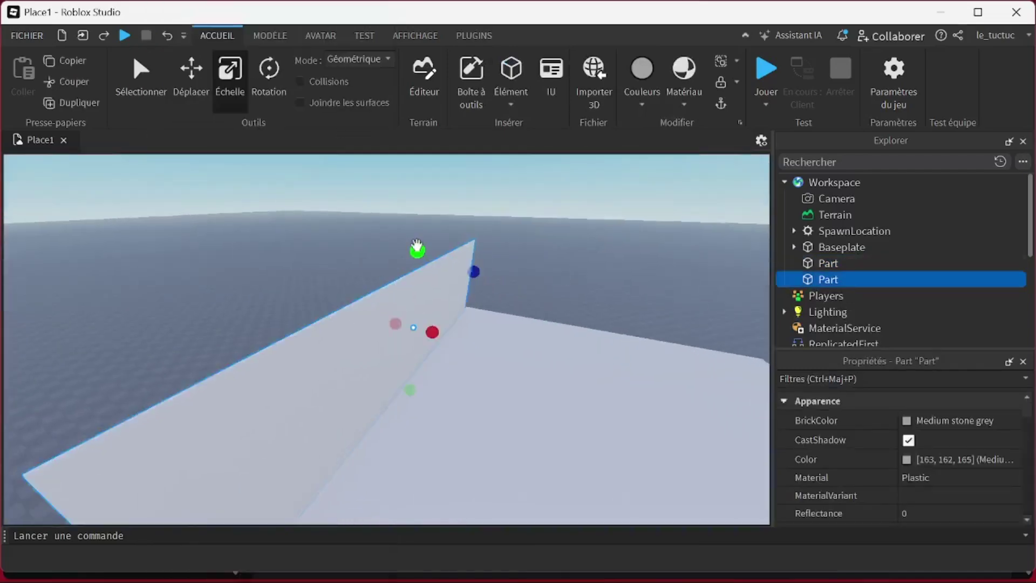
- Duplicate the side wall and move the copy to the opposite long side of the floor
{"action": "right_click", "coordinate": [430, 292]}
{"action": "left_click", "coordinate": [491, 111]}
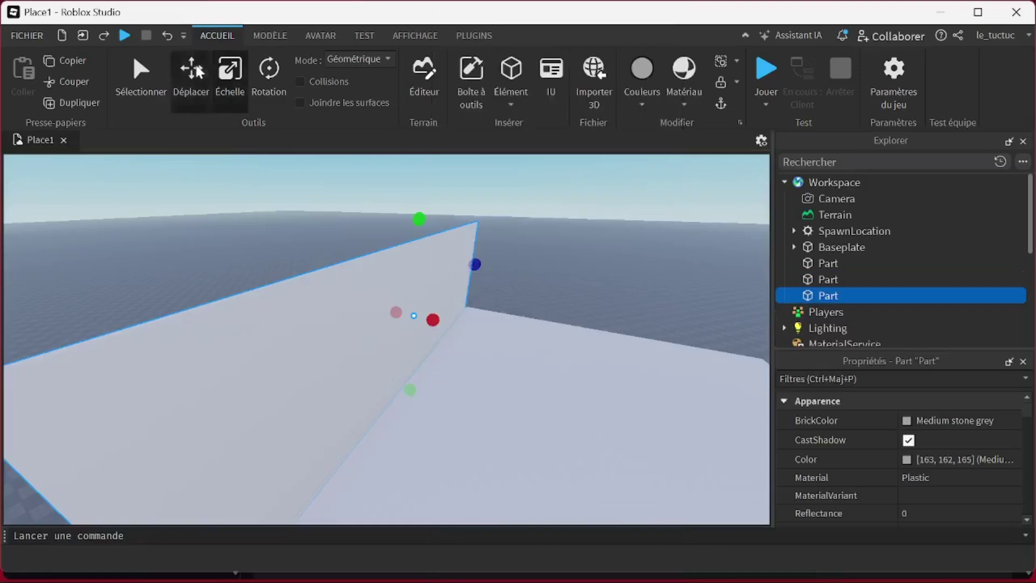
{"action": "left_click_drag", "start_coordinate": [474, 326], "coordinate": [530, 427]}
{"action": "mouse_move", "coordinate": [451, 400]}
{"action": "right_mouse_down"}
{"action": "mouse_move", "coordinate": [477, 322]}
{"action": "mouse_move", "coordinate": [441, 403]}
{"action": "right_mouse_up"}
- Duplicate the floor and reshape the copy into an end wall joining the two side walls
{"action": "left_click", "coordinate": [441, 404]}
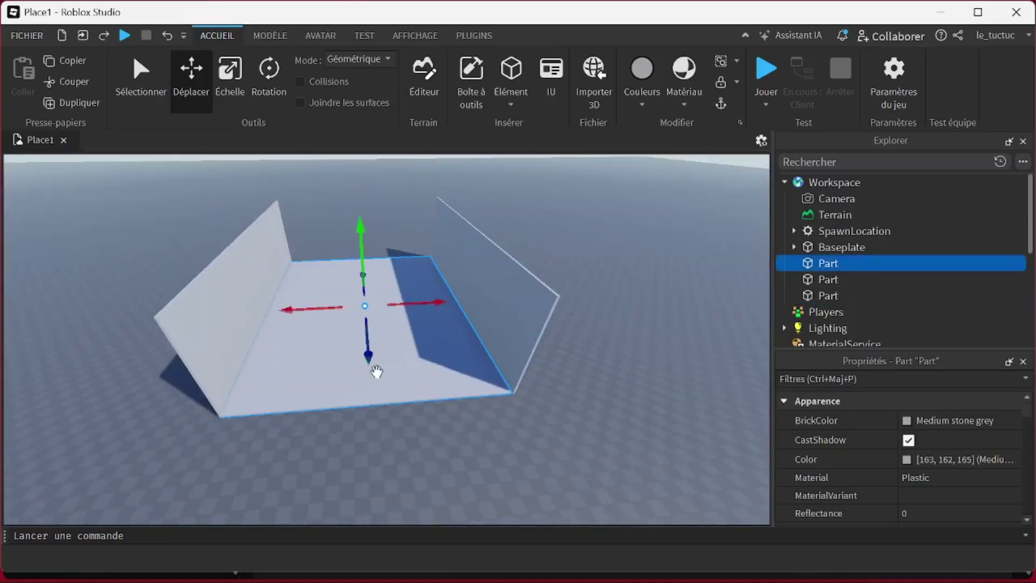
{"action": "right_click", "coordinate": [378, 362]}
{"action": "left_click", "coordinate": [442, 115]}
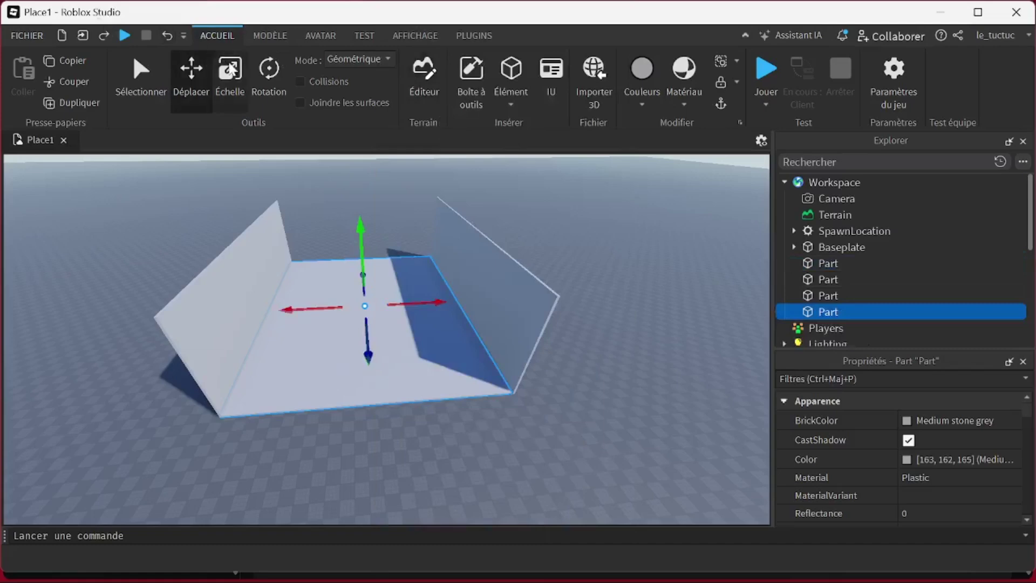
{"action": "left_click_drag", "start_coordinate": [373, 259], "coordinate": [373, 286]}
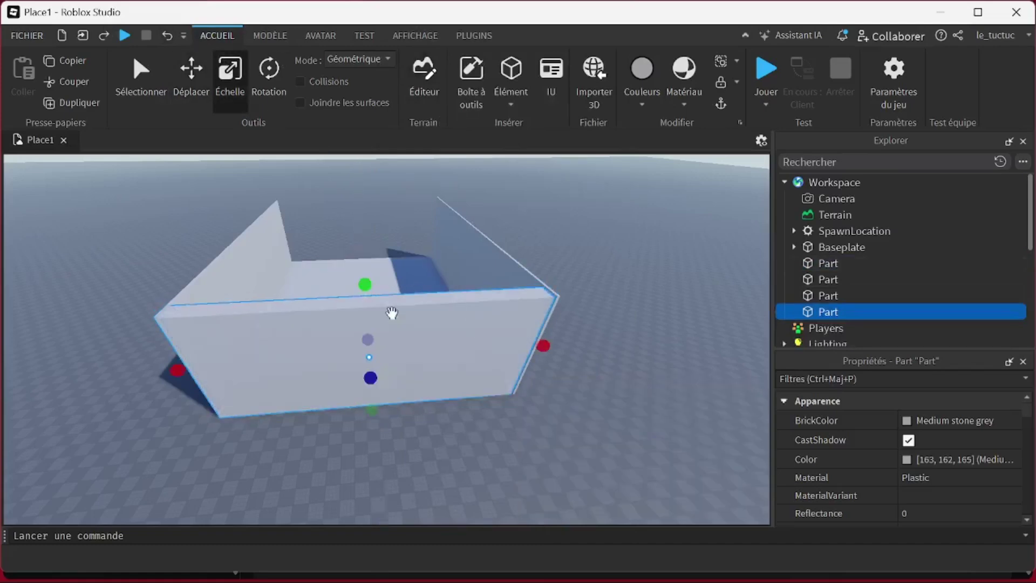
- Duplicate the end wall and move the copy about 126 studs to the opposite end of the floor
{"action": "right_click", "coordinate": [399, 330]}
{"action": "left_click", "coordinate": [435, 115]}
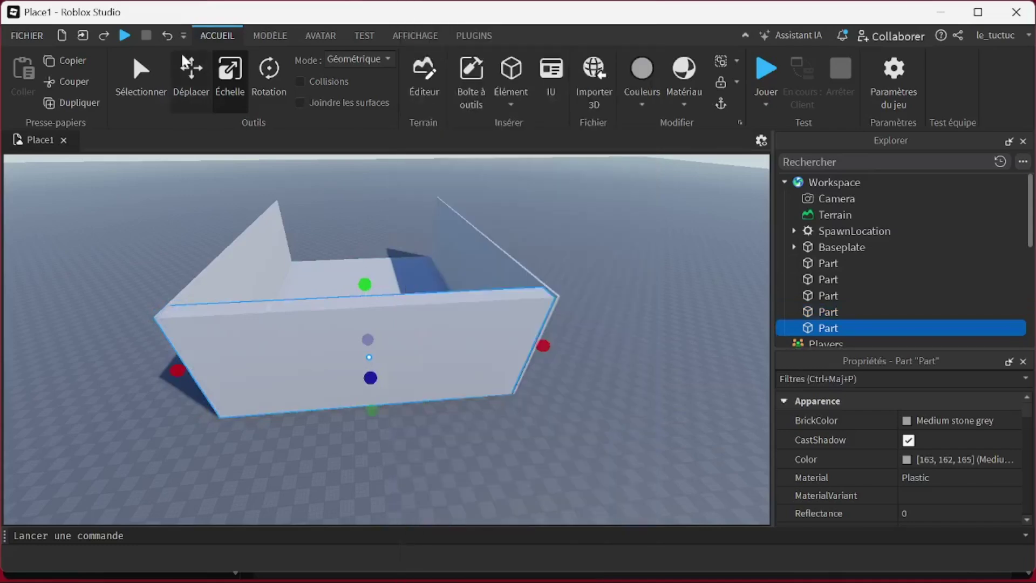
{"action": "left_click_drag", "start_coordinate": [375, 397], "coordinate": [353, 250]}
{"action": "right_click_drag", "start_coordinate": [377, 300], "coordinate": [379, 259]}
{"action": "scroll", "coordinate": [380, 294], "scroll_direction": "up", "scroll_amount": 5}
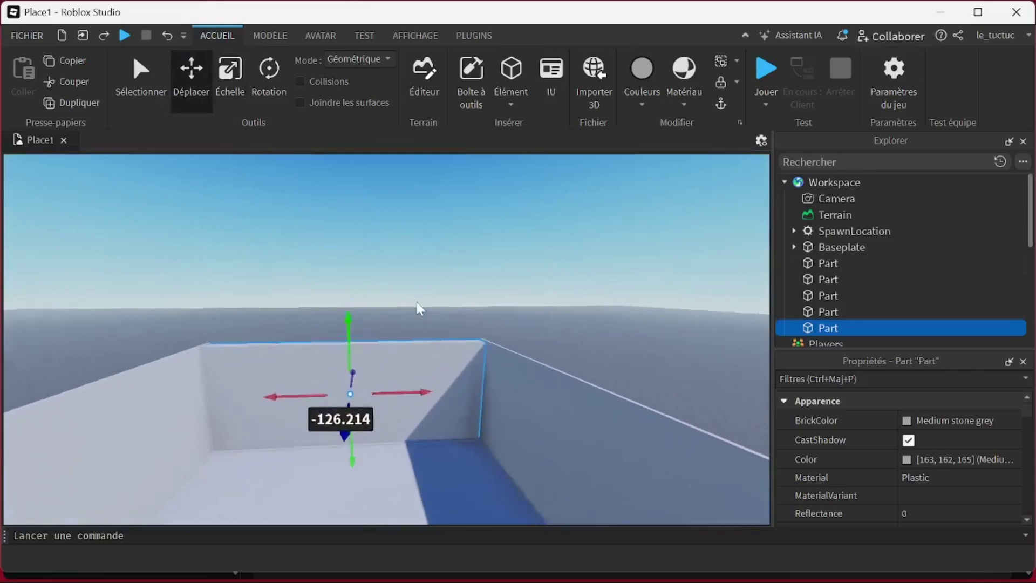
{"action": "scroll", "coordinate": [420, 308], "scroll_direction": "up", "scroll_amount": 5}
{"action": "right_click_drag", "start_coordinate": [419, 309], "coordinate": [438, 321]}
{"action": "left_click", "coordinate": [419, 307]}
- Browse the Toolbox models and insert the Classic House into the place
{"action": "scroll", "coordinate": [439, 300], "scroll_direction": "down", "scroll_amount": 2}
{"action": "scroll", "coordinate": [445, 304], "scroll_direction": "down", "scroll_amount": 2}
{"action": "scroll", "coordinate": [451, 308], "scroll_direction": "up", "scroll_amount": 2}
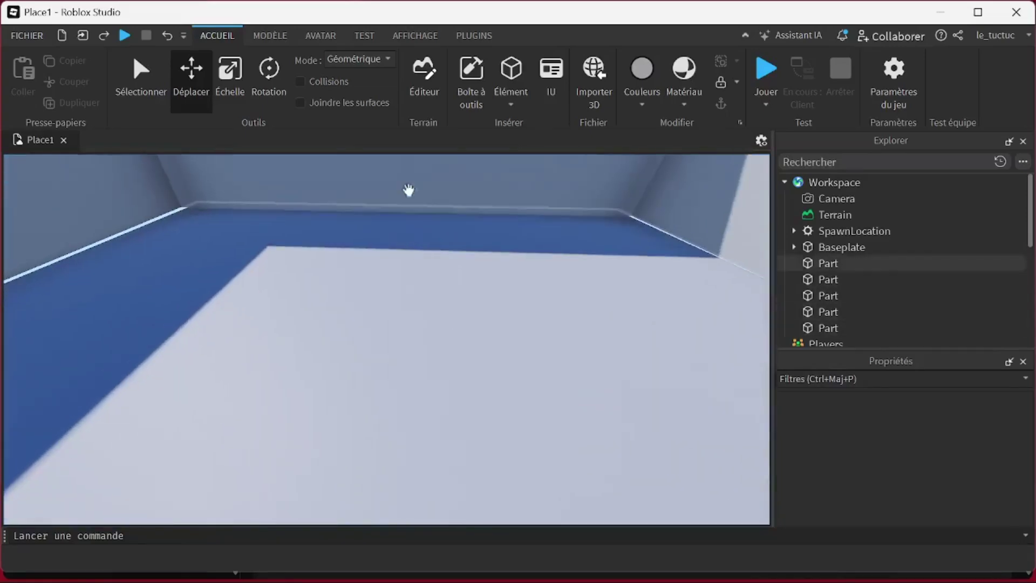
{"action": "right_click_drag", "start_coordinate": [518, 261], "coordinate": [518, 262]}
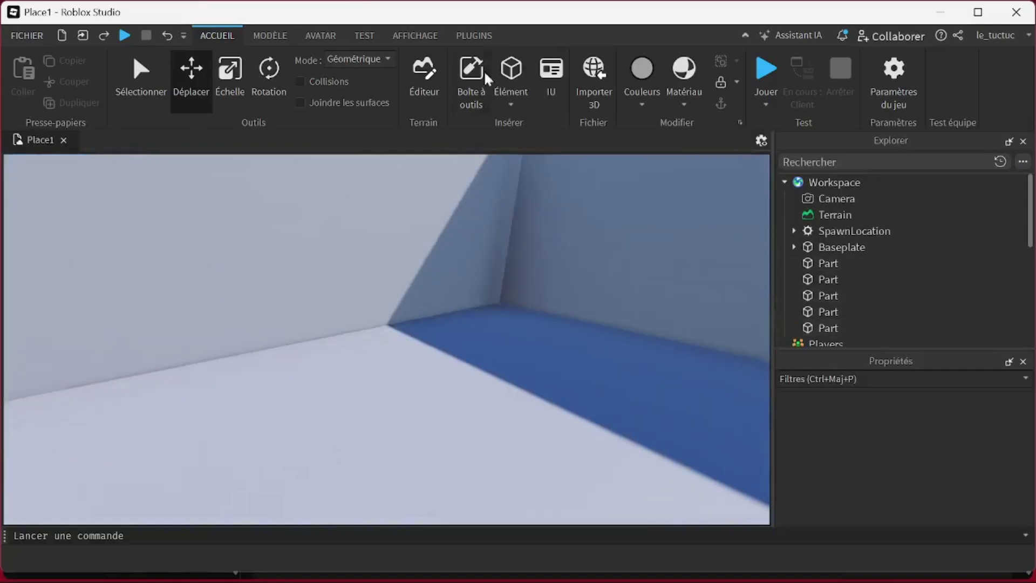
{"action": "left_click", "coordinate": [480, 60]}
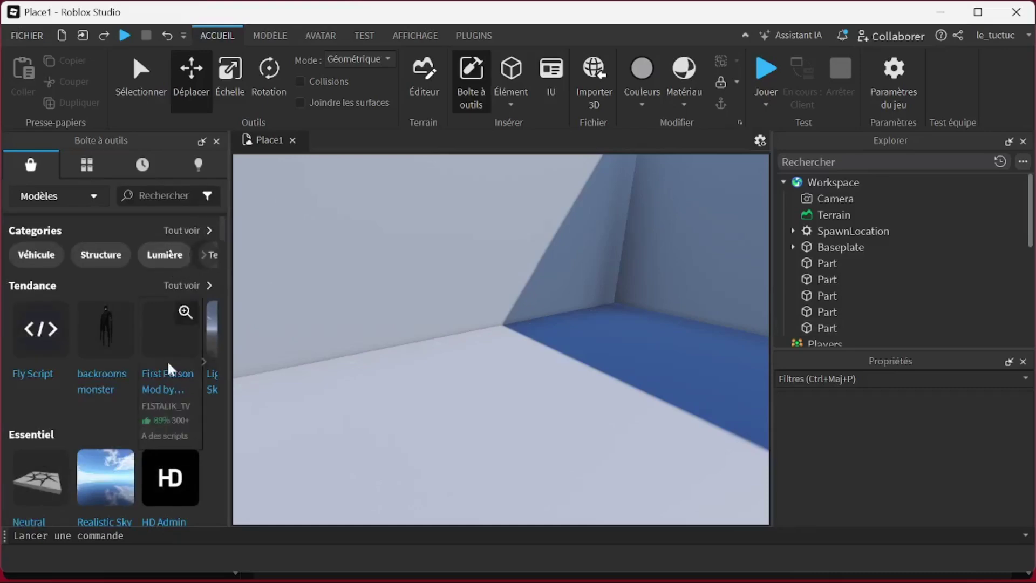
{"action": "scroll", "coordinate": [164, 380], "scroll_direction": "down", "scroll_amount": 3}
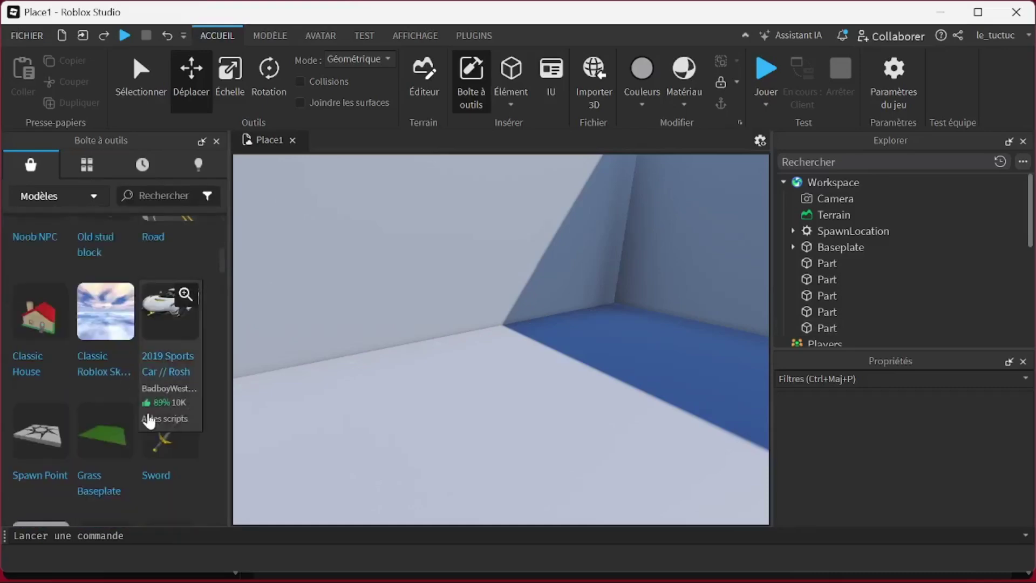
{"action": "scroll", "coordinate": [150, 421], "scroll_direction": "up", "scroll_amount": 3}
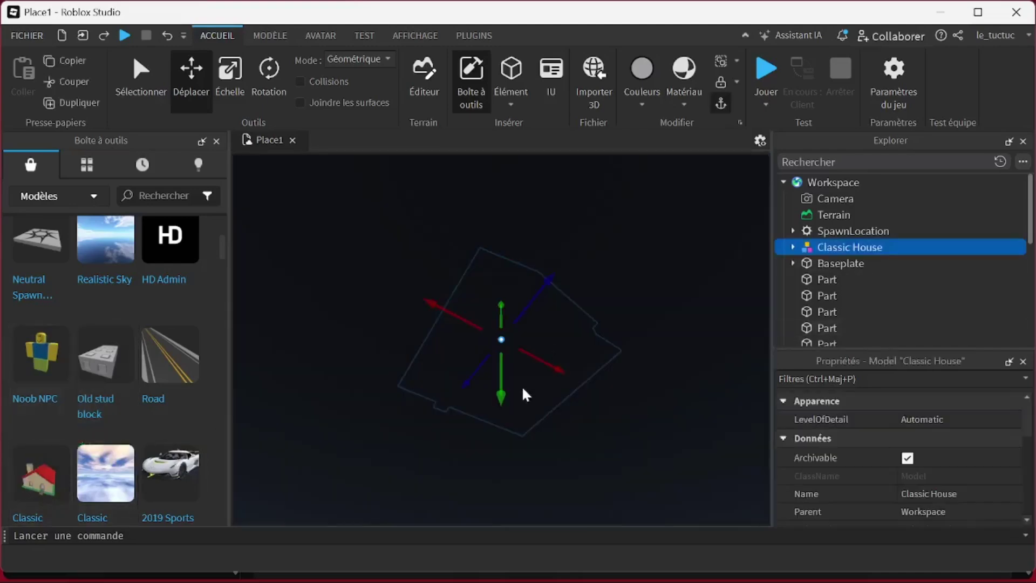
- Move the Classic House onto the floor inside the walled enclosure
{"action": "right_click_drag", "start_coordinate": [522, 387], "coordinate": [471, 354]}
{"action": "left_click_drag", "start_coordinate": [452, 363], "coordinate": [532, 398]}
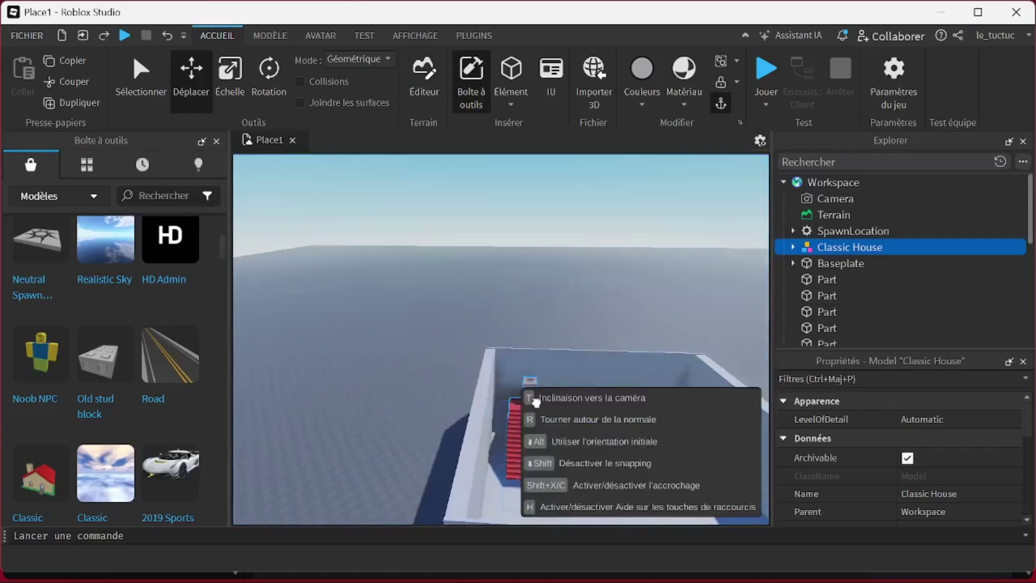
{"action": "right_click_drag", "start_coordinate": [532, 397], "coordinate": [529, 398]}
{"action": "scroll", "coordinate": [529, 398], "scroll_direction": "up", "scroll_amount": 5}
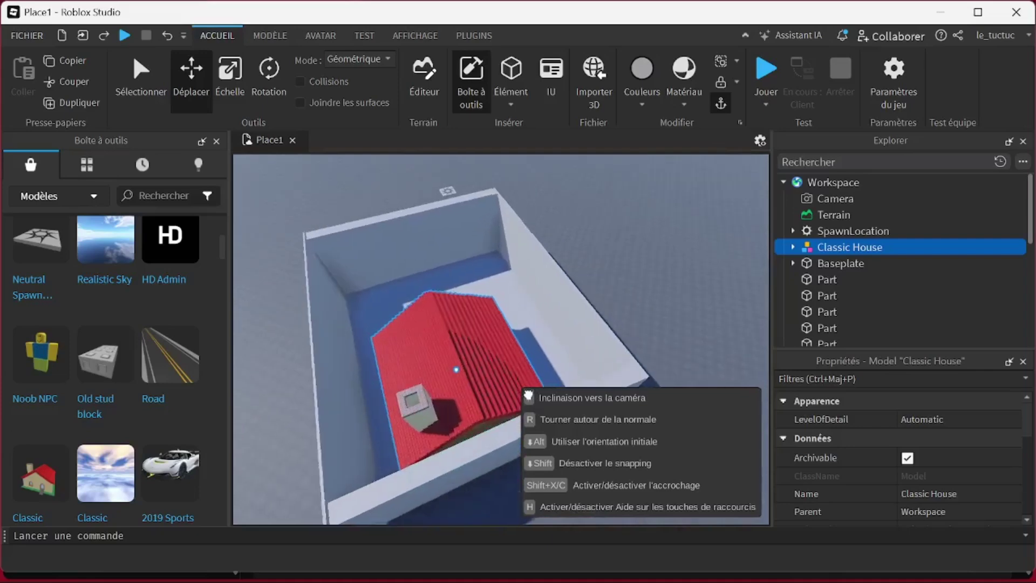
{"action": "left_click_drag", "start_coordinate": [520, 353], "coordinate": [498, 294]}
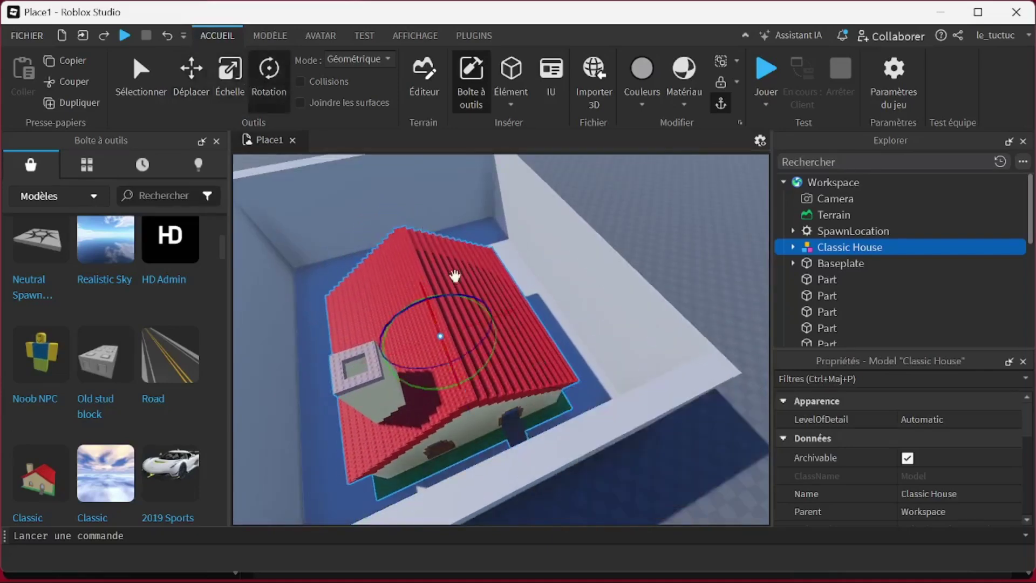
- Rotate the Classic House about its vertical axis so the door faces the enclosure's open area
{"action": "left_click_drag", "start_coordinate": [477, 367], "coordinate": [396, 302]}
{"action": "scroll", "coordinate": [583, 338], "scroll_direction": "down", "scroll_amount": 5}
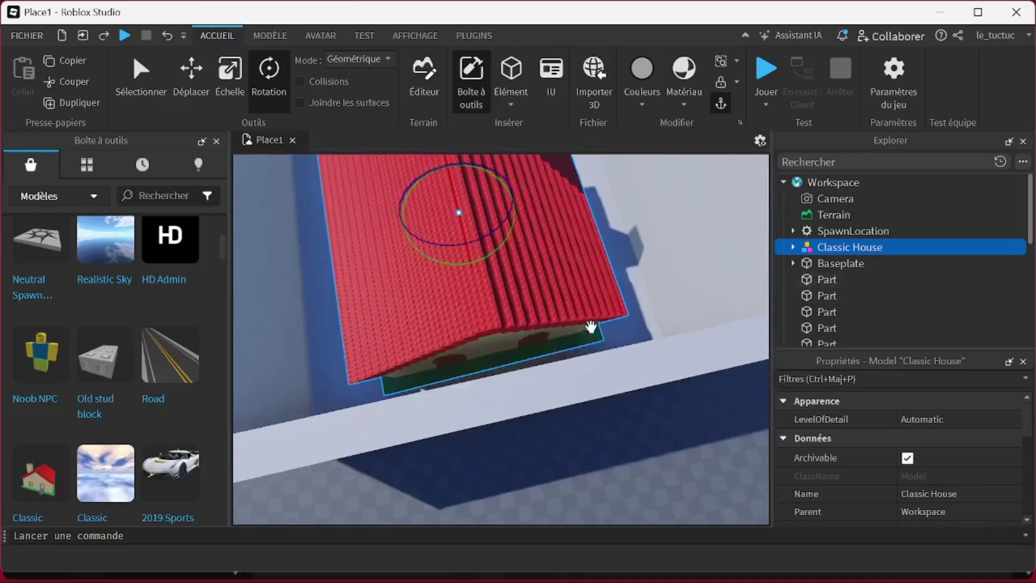
{"action": "right_click_drag", "start_coordinate": [591, 327], "coordinate": [591, 326]}
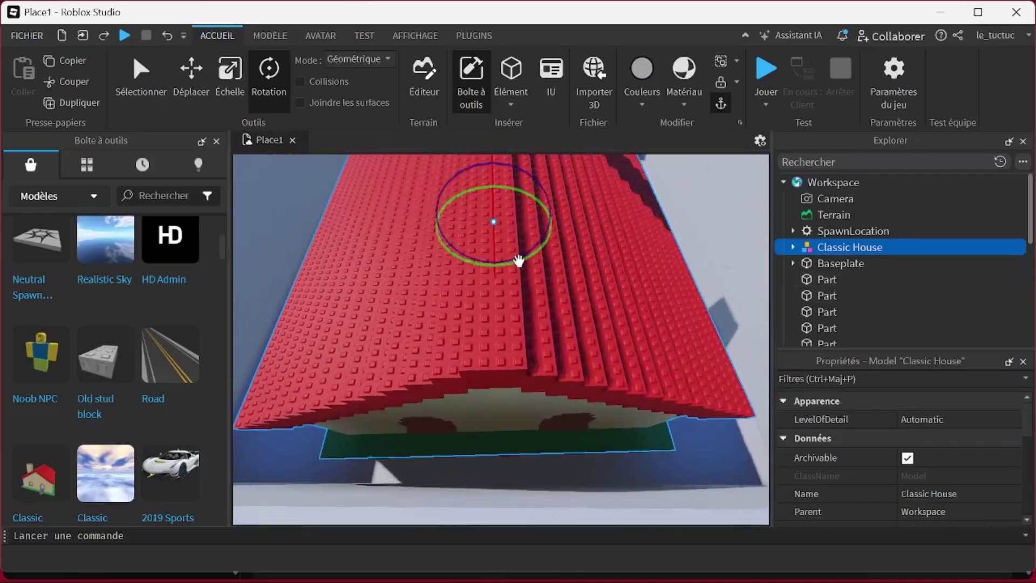
{"action": "left_click_drag", "start_coordinate": [519, 260], "coordinate": [520, 264]}
{"action": "right_click_drag", "start_coordinate": [598, 373], "coordinate": [596, 370]}
{"action": "scroll", "coordinate": [515, 404], "scroll_direction": "up", "scroll_amount": 2}
{"action": "scroll", "coordinate": [516, 406], "scroll_direction": "up", "scroll_amount": 6}
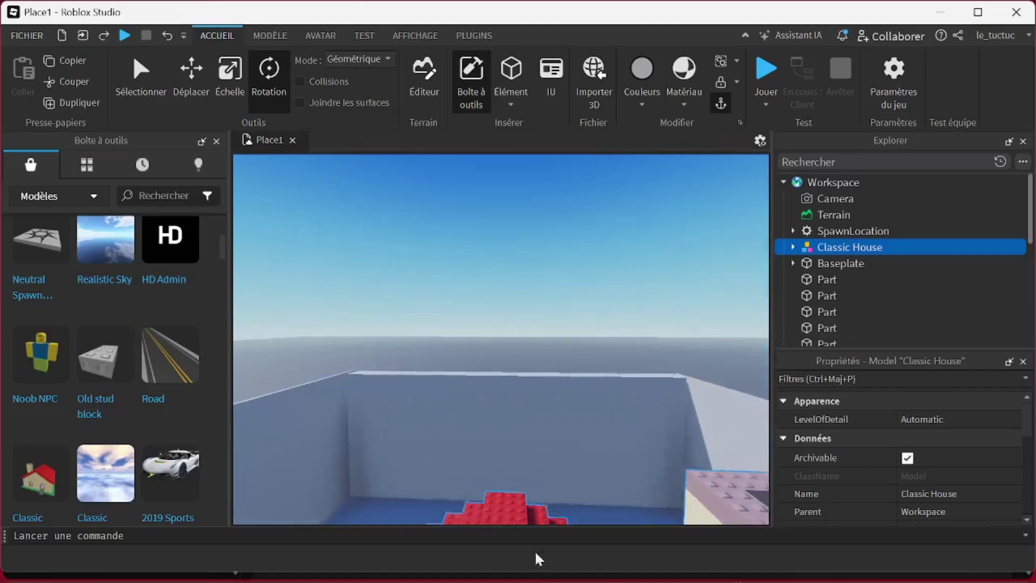
{"action": "scroll", "coordinate": [539, 427], "scroll_direction": "up", "scroll_amount": 5}
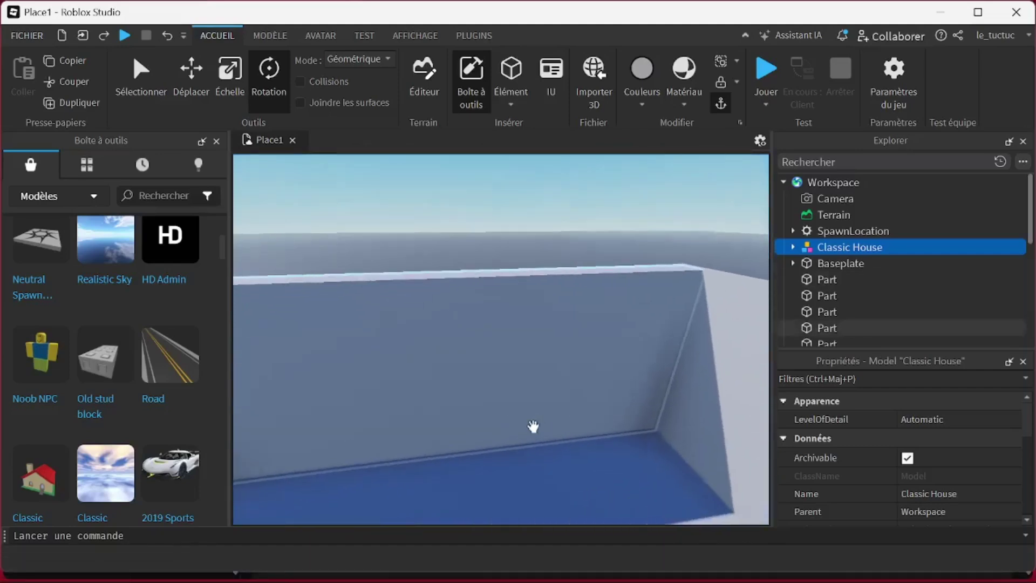
{"action": "scroll", "coordinate": [538, 427], "scroll_direction": "down", "scroll_amount": 10}
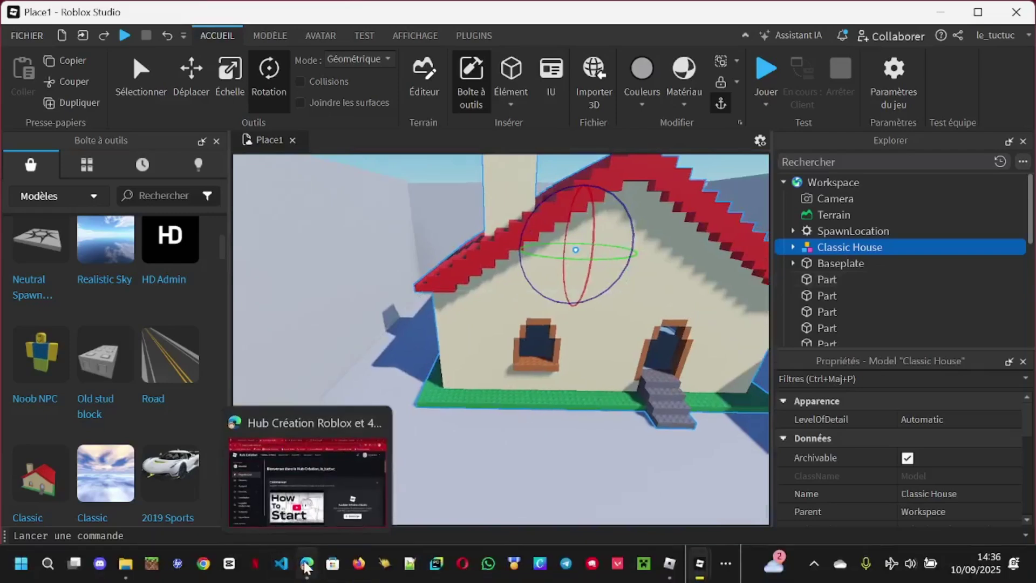
{"action": "left_click", "coordinate": [306, 565]}
{"action": "scroll", "coordinate": [630, 408], "scroll_direction": "down", "scroll_amount": 2}
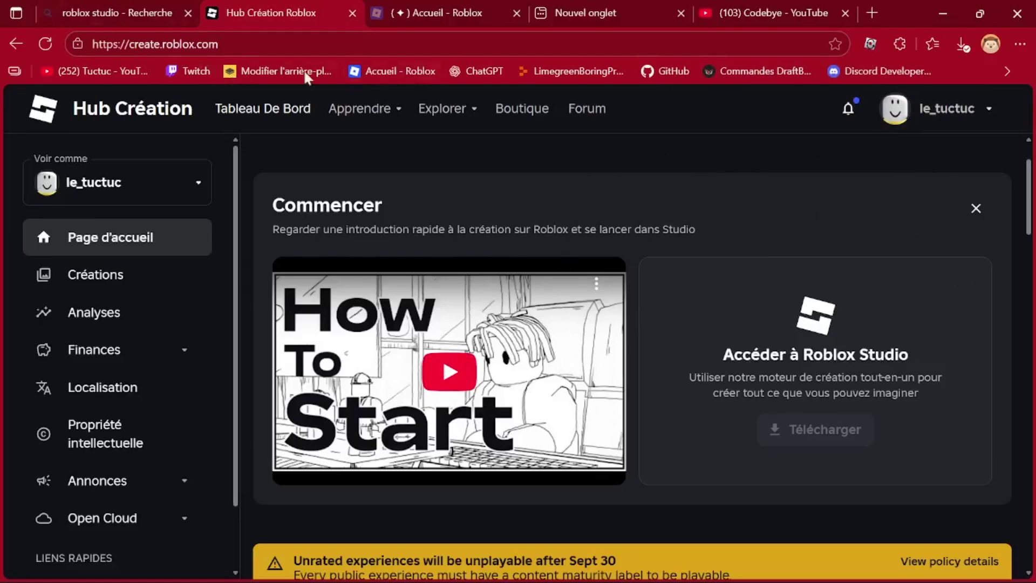
{"action": "left_click", "coordinate": [945, 14]}
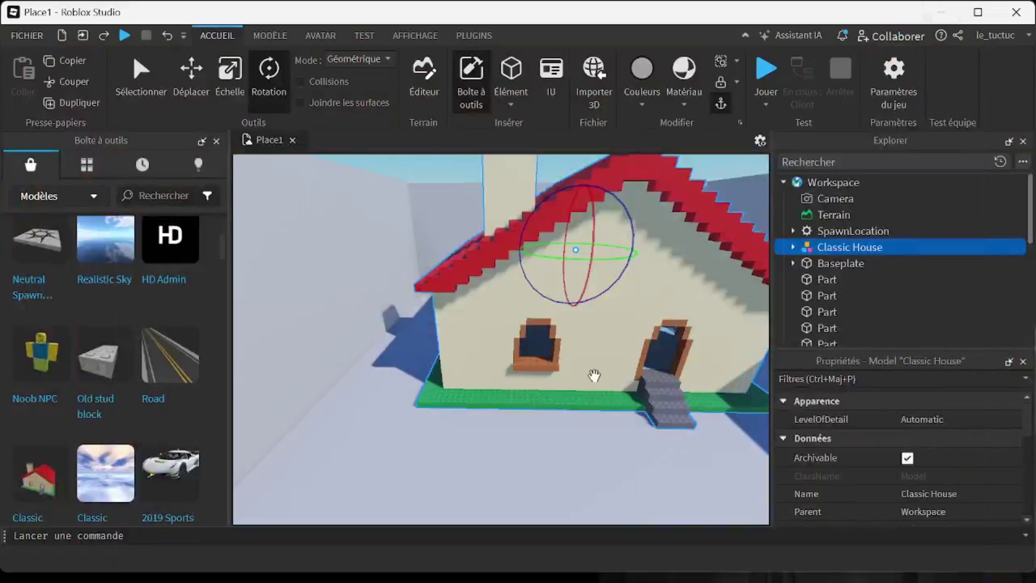
- Shift the Classic House sideways inside the enclosure, away from the nearer side wall
{"action": "right_click_drag", "start_coordinate": [595, 375], "coordinate": [595, 381]}
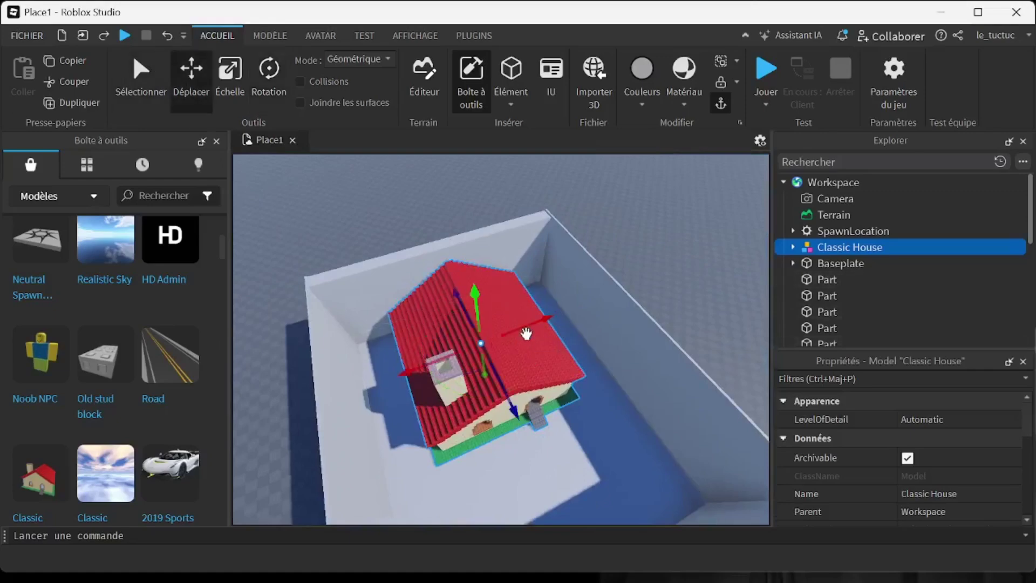
{"action": "left_click_drag", "start_coordinate": [525, 325], "coordinate": [563, 328]}
{"action": "right_click_drag", "start_coordinate": [584, 356], "coordinate": [579, 359]}
- Move the SpawnLocation from the open baseplate onto the floor inside the Classic House
{"action": "key", "text": "w"}
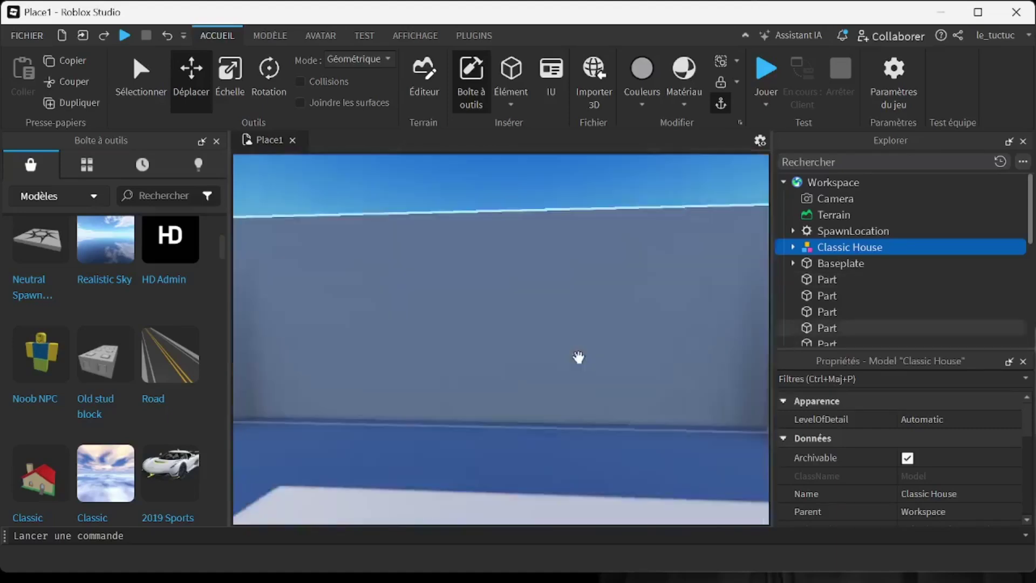
{"action": "key", "text": "w"}
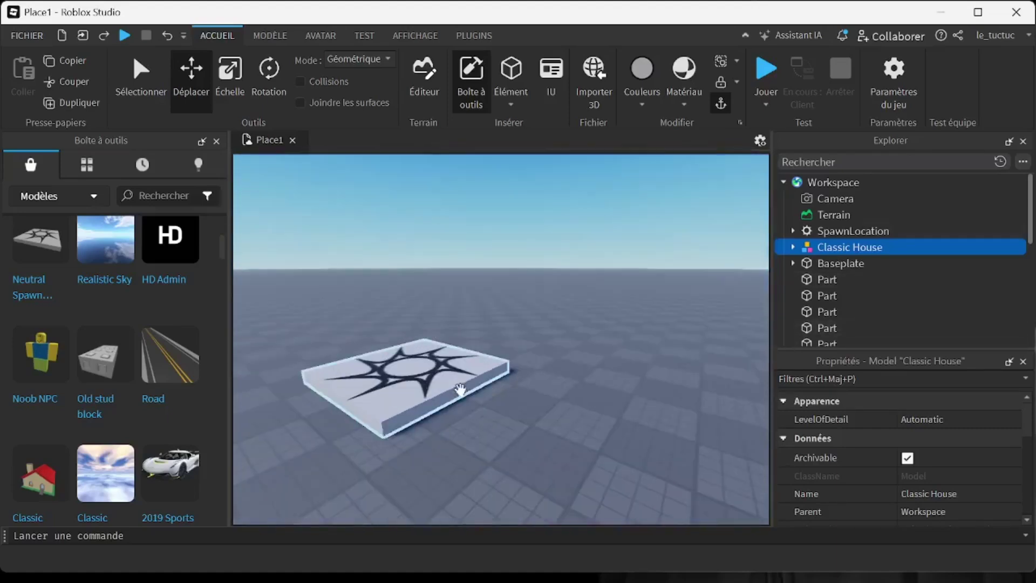
{"action": "left_click_drag", "start_coordinate": [579, 360], "coordinate": [589, 417]}
{"action": "key", "text": "w"}
{"action": "key", "text": "w"}
{"action": "right_click_drag", "start_coordinate": [588, 417], "coordinate": [588, 416]}
{"action": "key", "text": "w"}
{"action": "left_click_drag", "start_coordinate": [588, 416], "coordinate": [515, 363]}
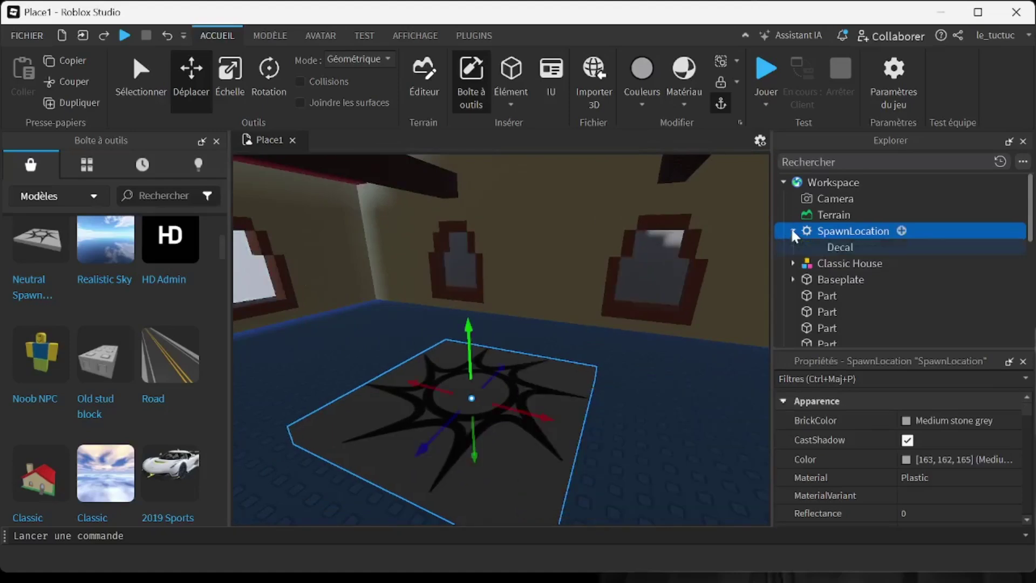
- Delete the SpawnLocation's Decal and color the spawn pad a very dark, near-black blue
{"action": "left_click", "coordinate": [841, 243]}
{"action": "key", "text": "Delete"}
{"action": "left_click", "coordinate": [502, 442]}
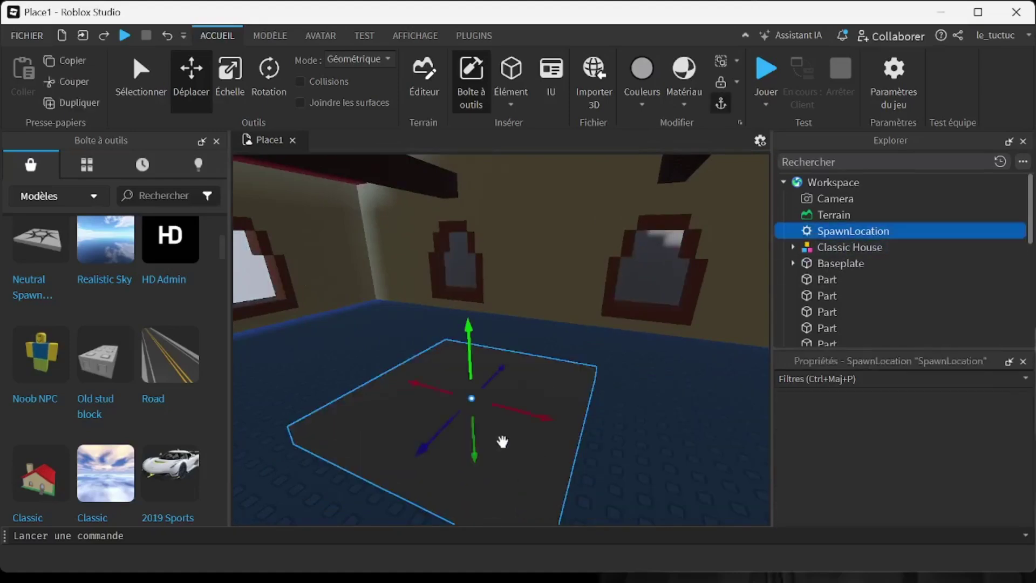
{"action": "left_click", "coordinate": [651, 100]}
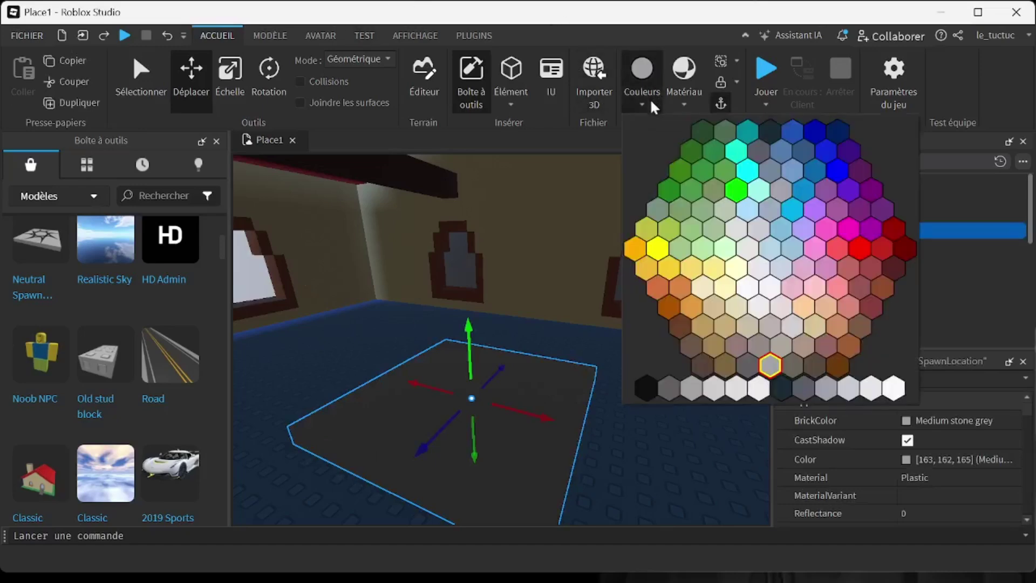
{"action": "left_click", "coordinate": [778, 131]}
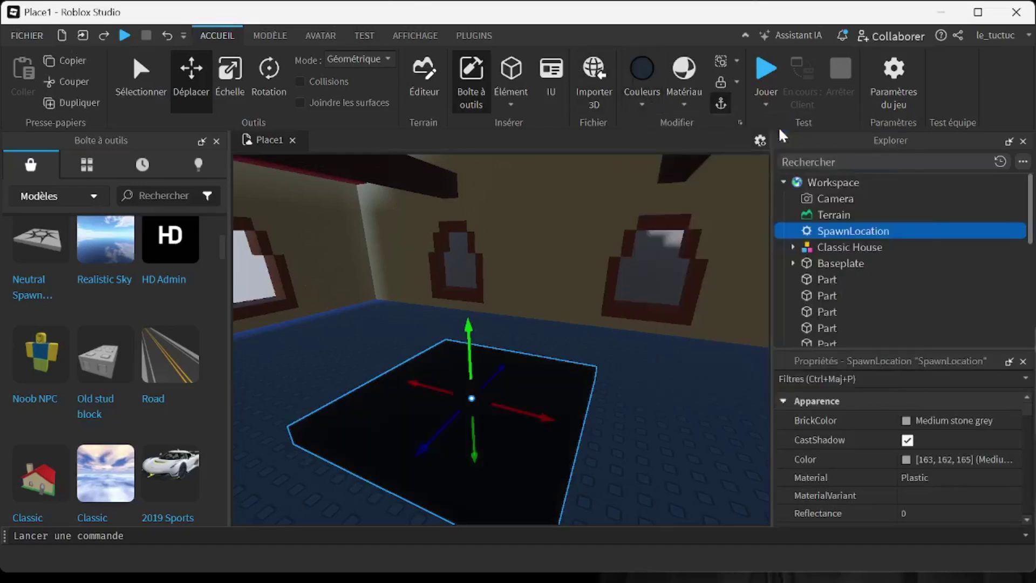
- Color the SpawnLocation pad Lily white and scale it down to a smaller square on the house floor
{"action": "left_click", "coordinate": [639, 102]}
{"action": "left_click", "coordinate": [754, 390]}
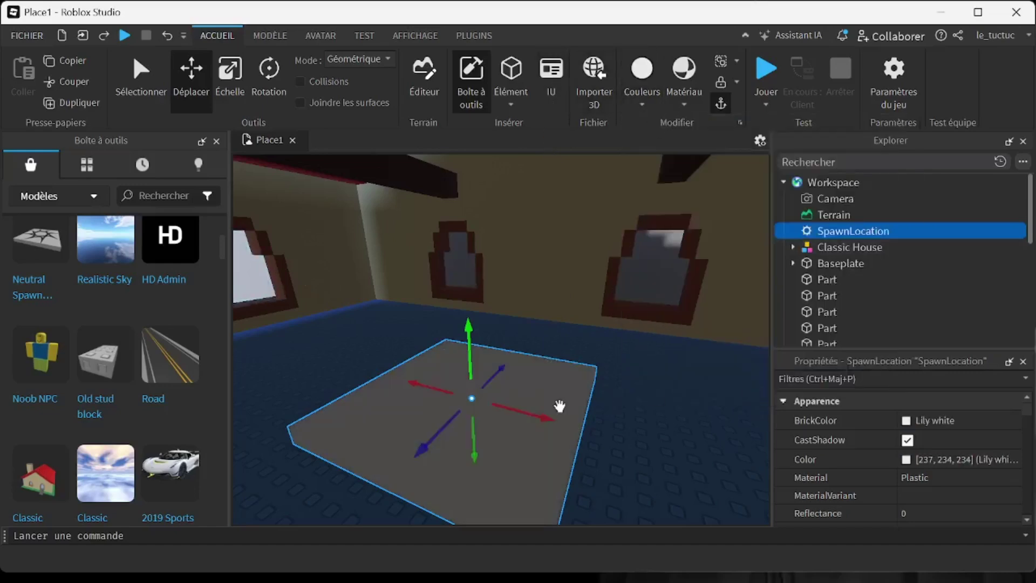
{"action": "left_click", "coordinate": [235, 71]}
{"action": "left_click_drag", "start_coordinate": [602, 437], "coordinate": [513, 415]}
{"action": "left_click_drag", "start_coordinate": [318, 474], "coordinate": [410, 409]}
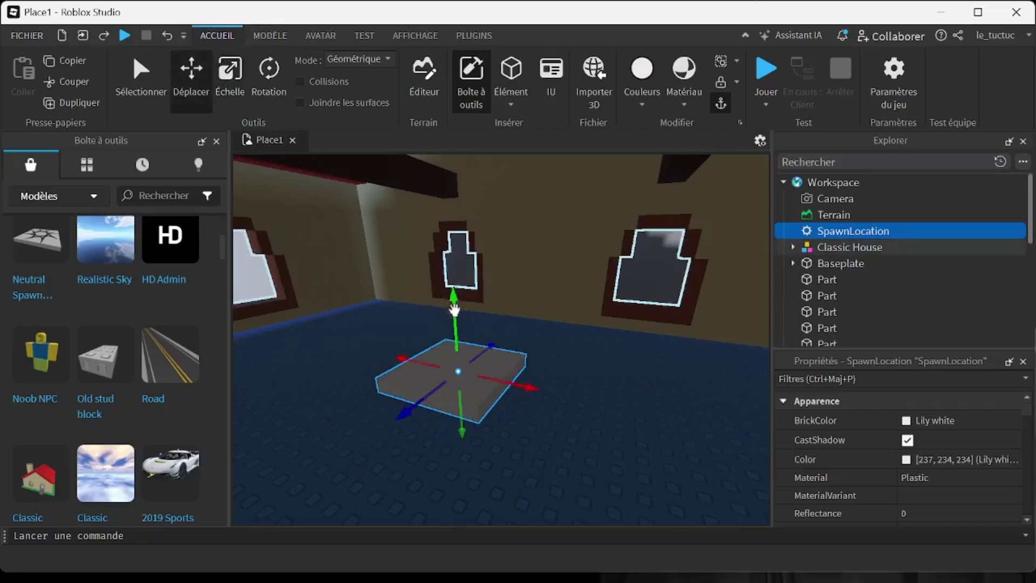
{"action": "left_click_drag", "start_coordinate": [456, 307], "coordinate": [465, 325]}
- Insert the Noob NPC model and move it inside the Classic House
{"action": "mouse_move", "coordinate": [613, 382]}
{"action": "right_mouse_down"}
{"action": "mouse_move", "coordinate": [546, 382]}
{"action": "mouse_move", "coordinate": [614, 382]}
{"action": "right_mouse_up"}
{"action": "key", "text": "w"}
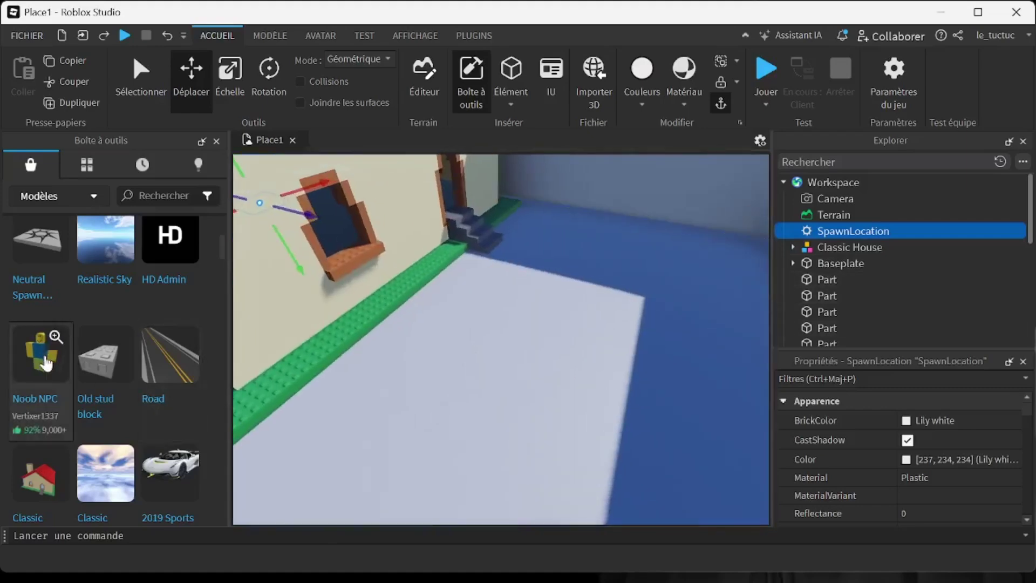
{"action": "right_click_drag", "start_coordinate": [541, 341], "coordinate": [542, 341]}
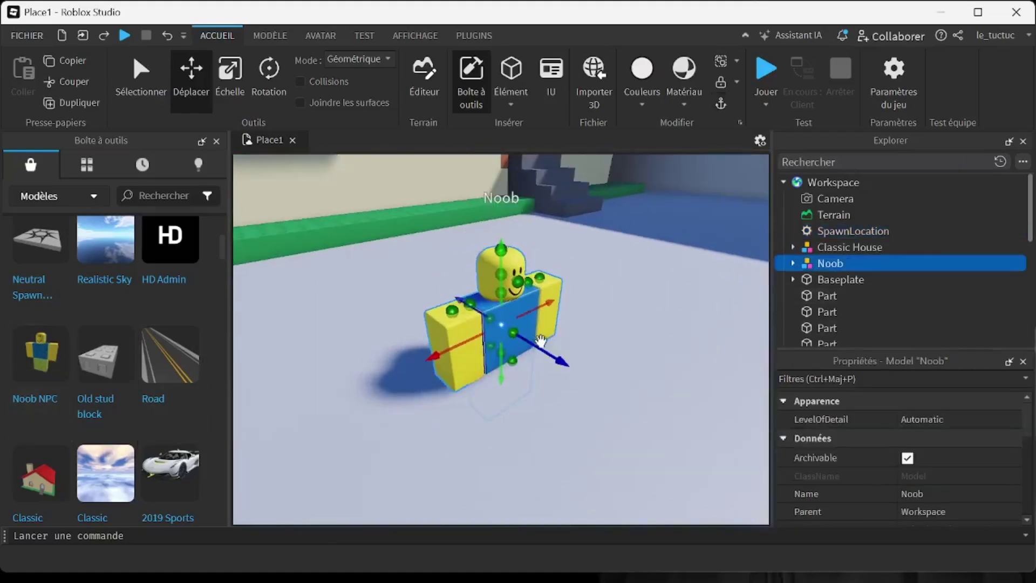
{"action": "left_click_drag", "start_coordinate": [533, 327], "coordinate": [566, 310]}
{"action": "right_click_drag", "start_coordinate": [567, 310], "coordinate": [567, 310]}
{"action": "left_click_drag", "start_coordinate": [567, 310], "coordinate": [567, 310]}
{"action": "right_click_drag", "start_coordinate": [567, 310], "coordinate": [566, 310]}
{"action": "left_click_drag", "start_coordinate": [567, 310], "coordinate": [567, 310]}
{"action": "right_click_drag", "start_coordinate": [567, 310], "coordinate": [567, 310]}
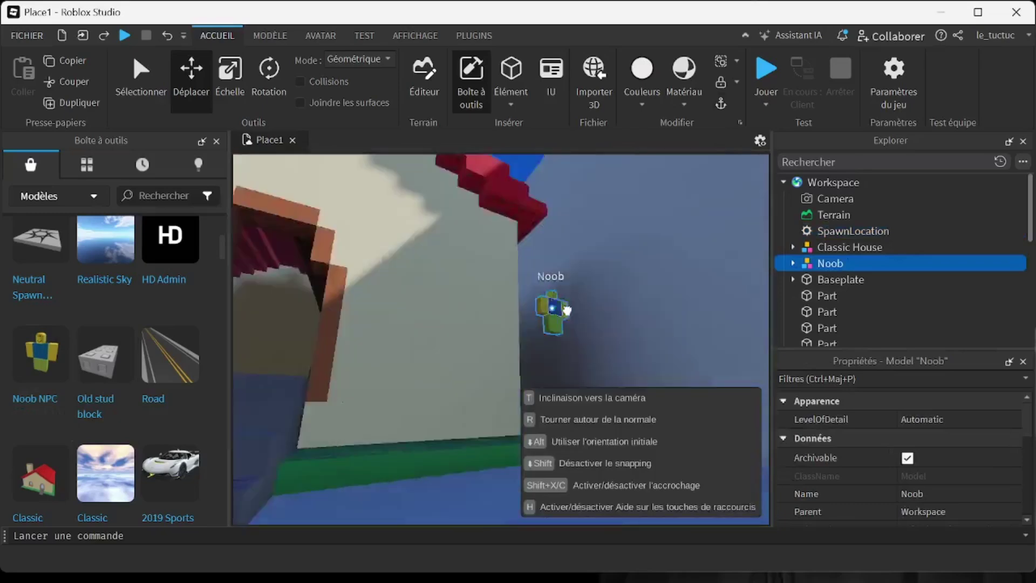
{"action": "left_click_drag", "start_coordinate": [567, 309], "coordinate": [566, 310]}
{"action": "right_click_drag", "start_coordinate": [566, 310], "coordinate": [567, 311]}
{"action": "left_click_drag", "start_coordinate": [567, 310], "coordinate": [538, 305]}
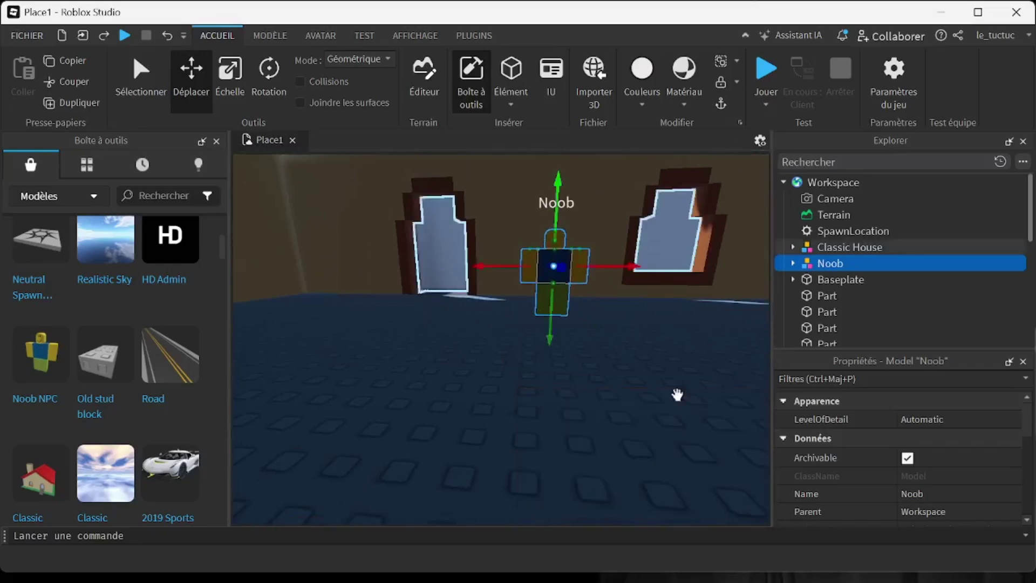
- Turn the Noob around about its vertical axis and move it next to the window wall inside the house
{"action": "right_click_drag", "start_coordinate": [709, 397], "coordinate": [709, 397]}
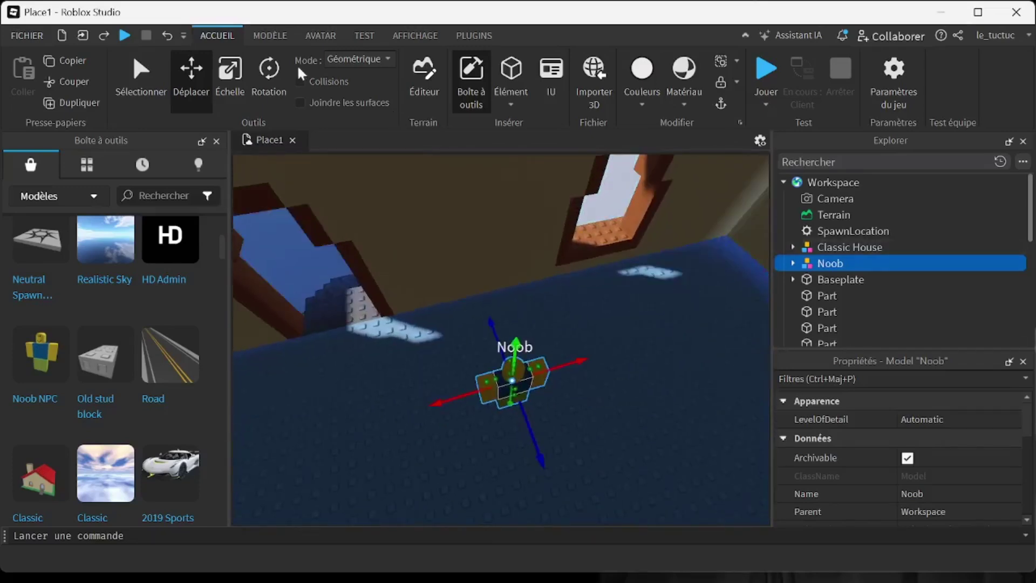
{"action": "left_click_drag", "start_coordinate": [489, 437], "coordinate": [618, 418]}
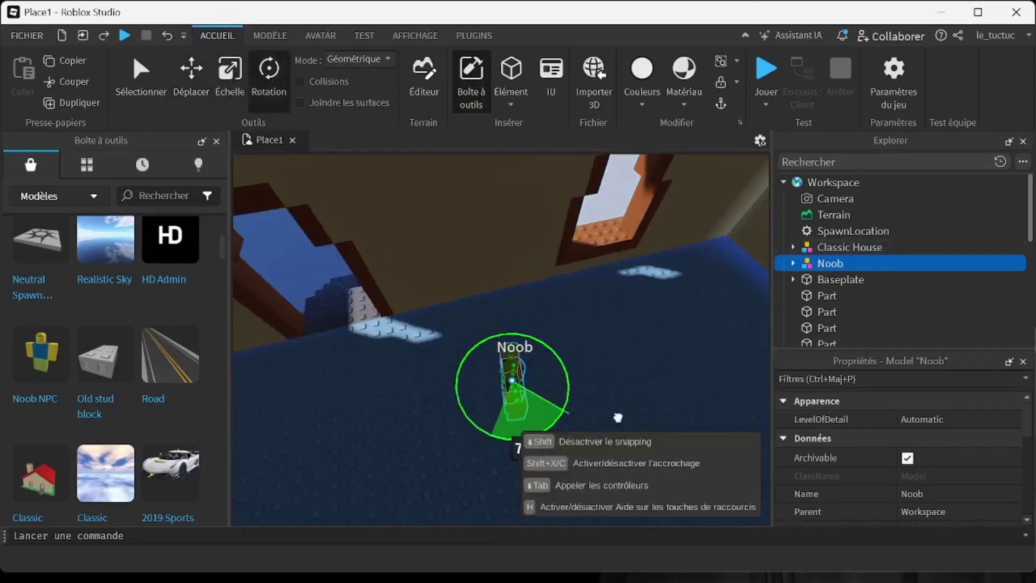
{"action": "left_click_drag", "start_coordinate": [573, 306], "coordinate": [567, 302]}
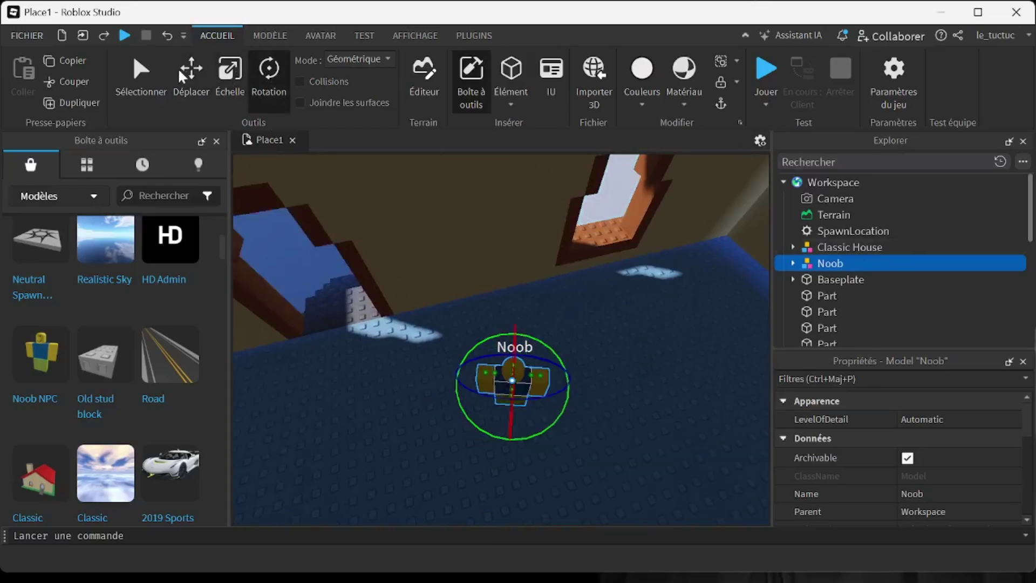
{"action": "left_click_drag", "start_coordinate": [525, 392], "coordinate": [433, 360]}
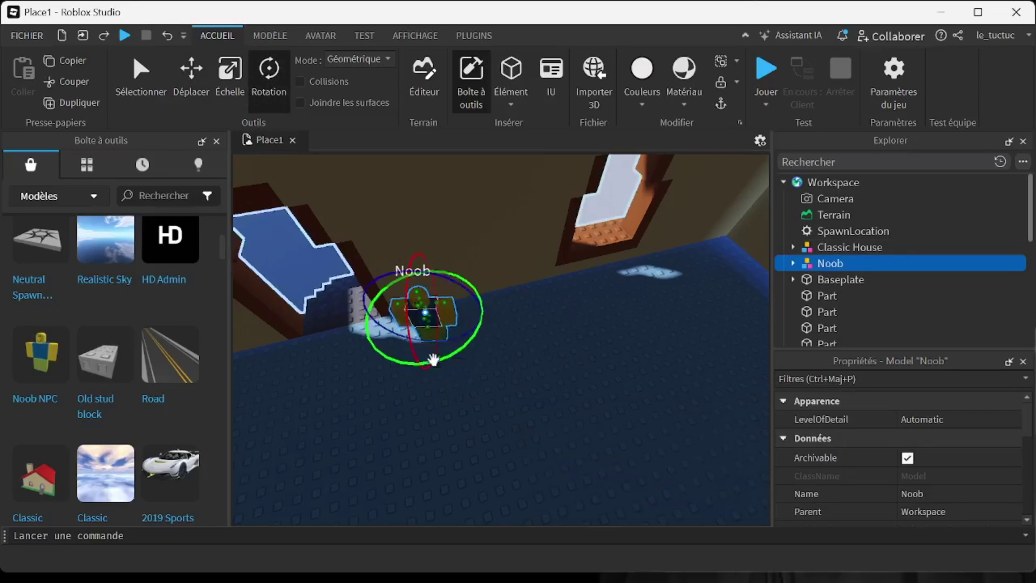
- Browse further through the toolbox's model catalogue and close the toolbox
{"action": "right_click_drag", "start_coordinate": [576, 336], "coordinate": [585, 345]}
{"action": "key", "text": "w"}
{"action": "scroll", "coordinate": [97, 440], "scroll_direction": "down", "scroll_amount": 5}
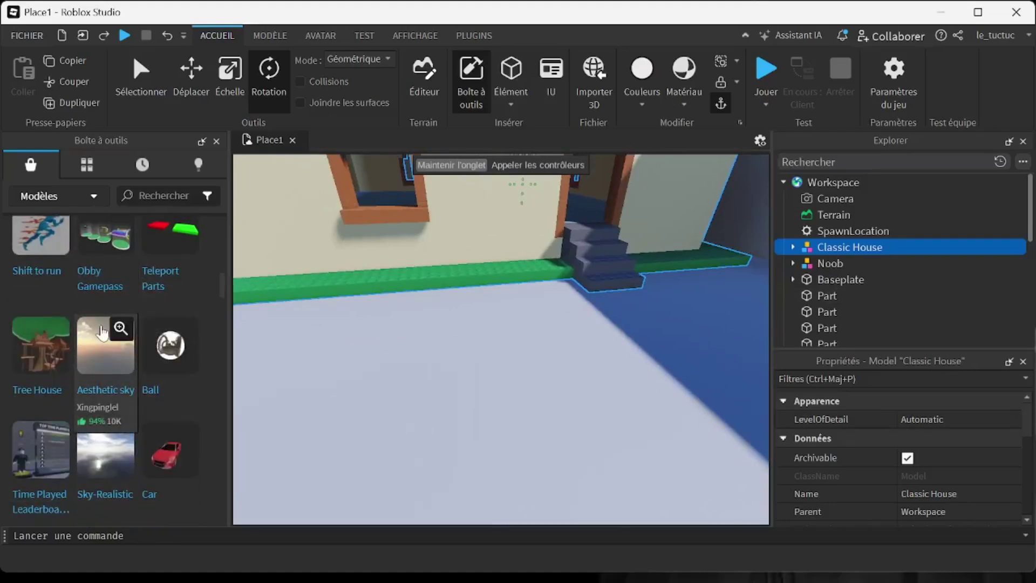
{"action": "scroll", "coordinate": [102, 332], "scroll_direction": "down", "scroll_amount": 5}
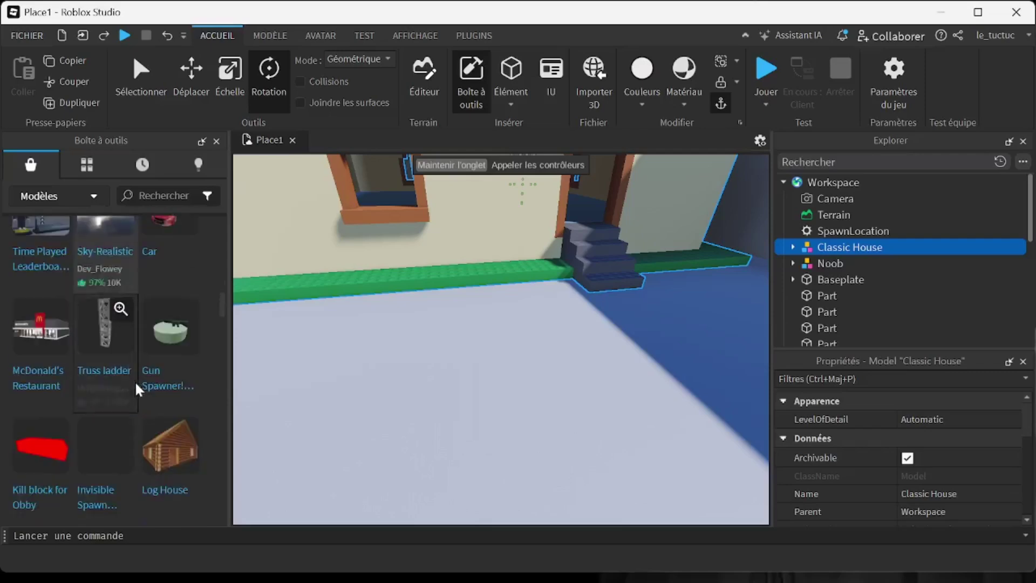
{"action": "scroll", "coordinate": [140, 413], "scroll_direction": "down", "scroll_amount": 6}
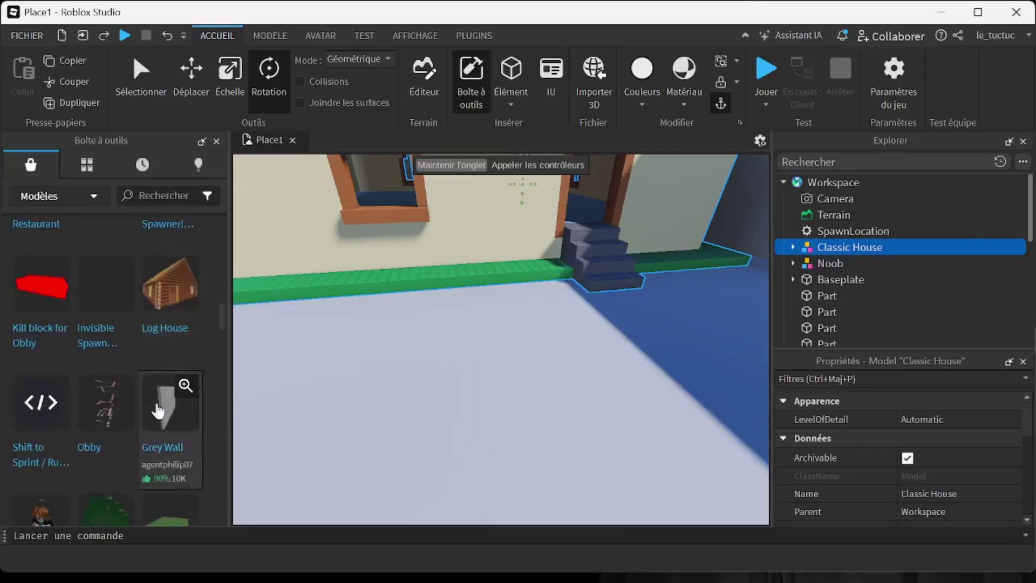
{"action": "right_click_drag", "start_coordinate": [569, 431], "coordinate": [359, 317]}
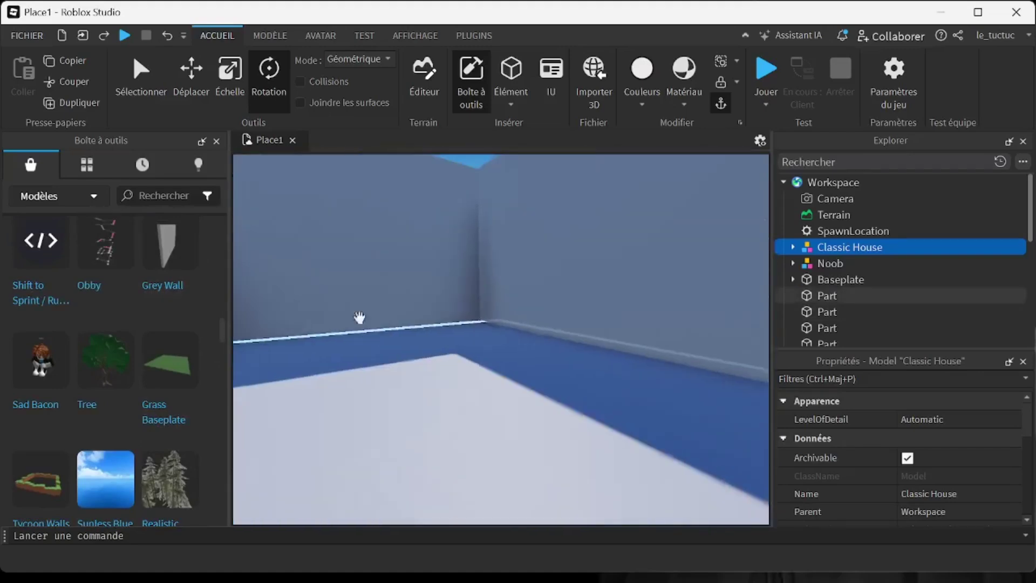
{"action": "left_click", "coordinate": [217, 141]}
- Insert a block part and place it against the enclosure wall, near the corner and just above the floor
{"action": "right_click_drag", "start_coordinate": [630, 419], "coordinate": [656, 393]}
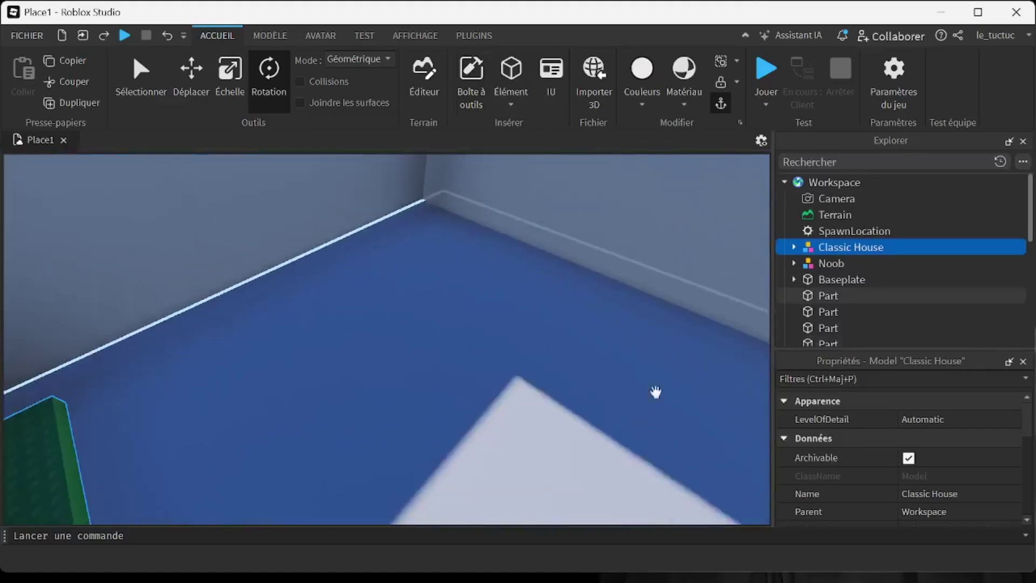
{"action": "left_click", "coordinate": [517, 72]}
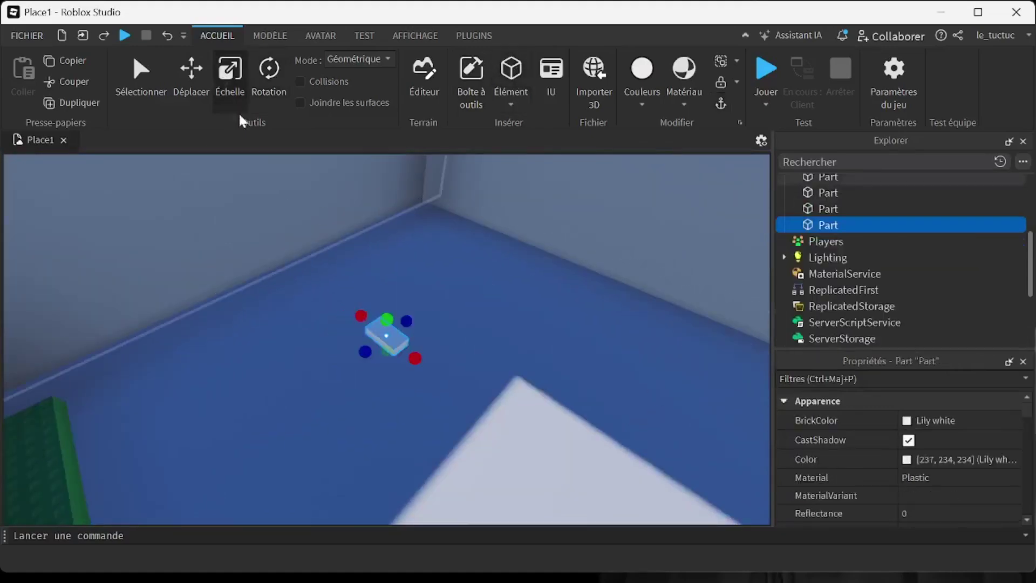
{"action": "left_click_drag", "start_coordinate": [421, 358], "coordinate": [451, 327]}
{"action": "right_click_drag", "start_coordinate": [448, 332], "coordinate": [451, 328]}
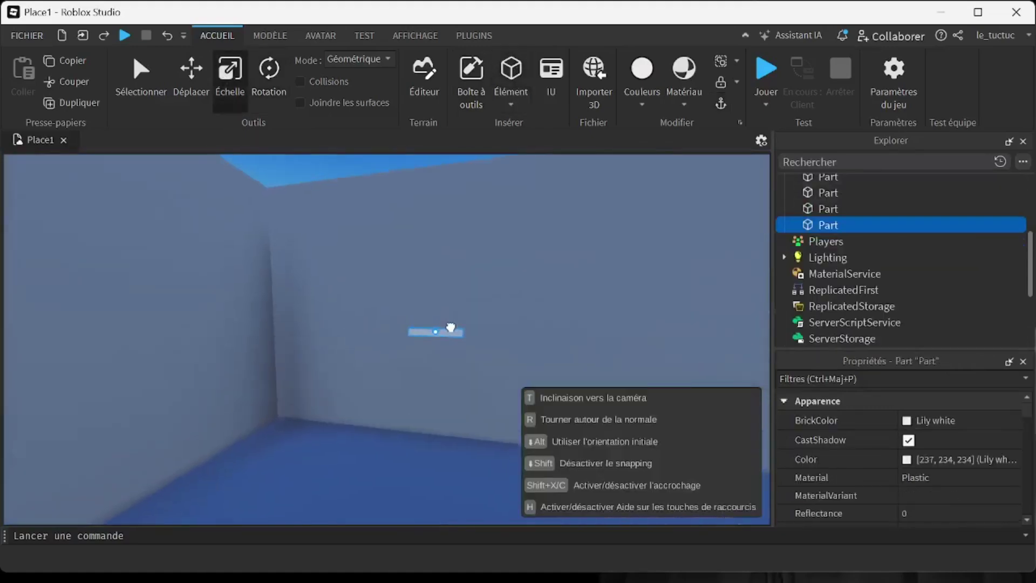
{"action": "left_click_drag", "start_coordinate": [357, 391], "coordinate": [361, 398]}
{"action": "scroll", "coordinate": [375, 416], "scroll_direction": "up", "scroll_amount": 3}
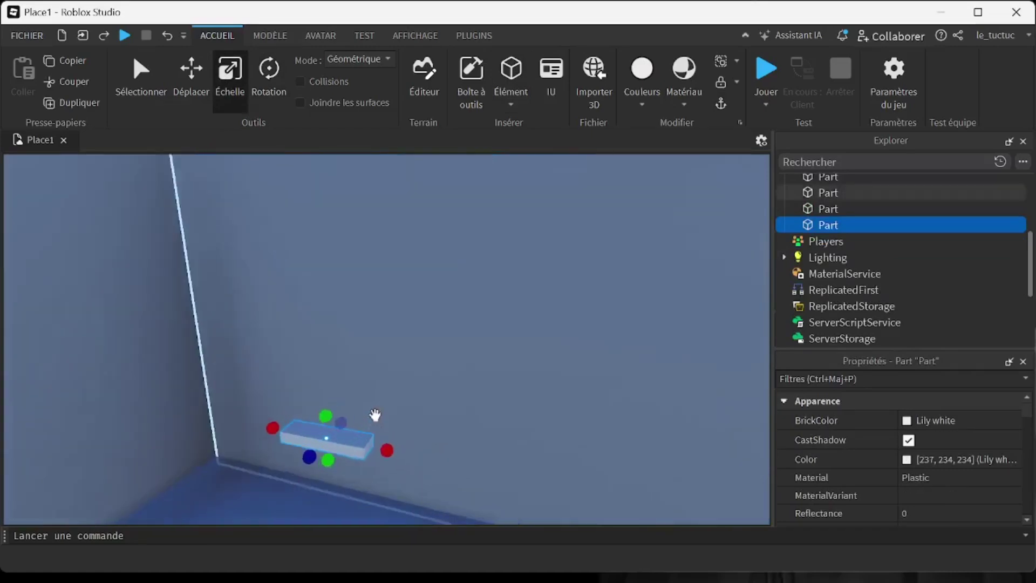
{"action": "right_click_drag", "start_coordinate": [375, 416], "coordinate": [301, 462]}
- Scale the part outward from the wall into a roughly square platform and adjust its back edge at the wall
{"action": "left_click_drag", "start_coordinate": [304, 440], "coordinate": [232, 509]}
{"action": "right_click_drag", "start_coordinate": [414, 419], "coordinate": [631, 404]}
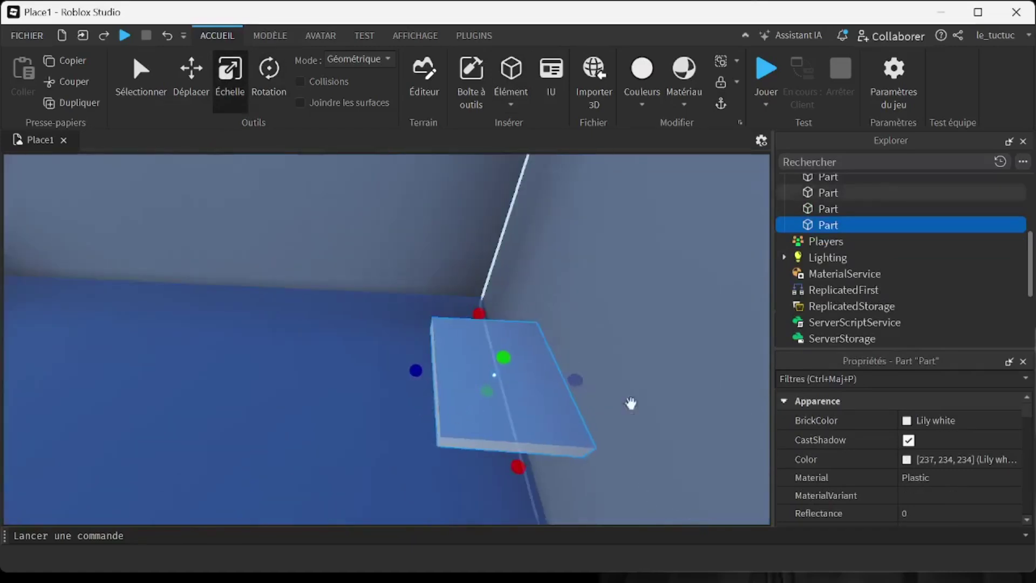
{"action": "left_click_drag", "start_coordinate": [578, 381], "coordinate": [584, 387]}
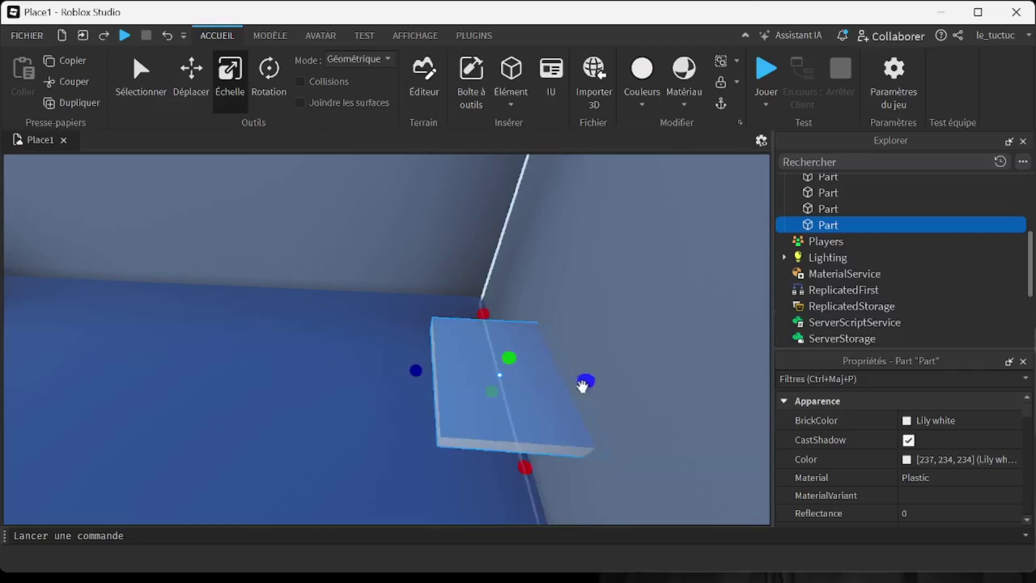
{"action": "right_click_drag", "start_coordinate": [503, 368], "coordinate": [500, 366]}
{"action": "right_click_drag", "start_coordinate": [525, 411], "coordinate": [523, 426]}
- Duplicate the platform and place the copy higher and farther along the same wall
{"action": "right_click", "coordinate": [390, 366]}
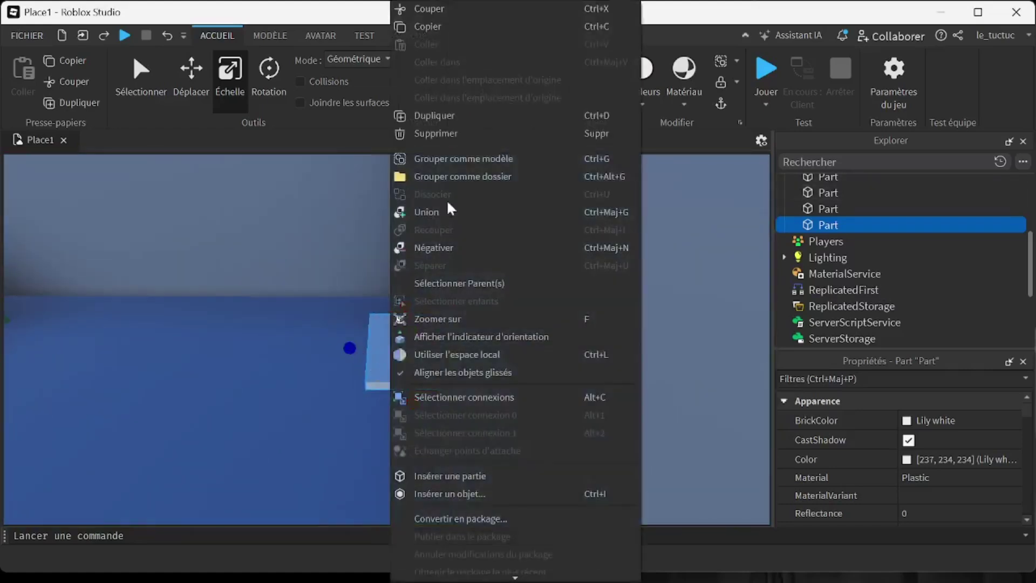
{"action": "left_click", "coordinate": [435, 111]}
{"action": "right_click_drag", "start_coordinate": [464, 260], "coordinate": [463, 259]}
{"action": "left_click_drag", "start_coordinate": [362, 330], "coordinate": [514, 244]}
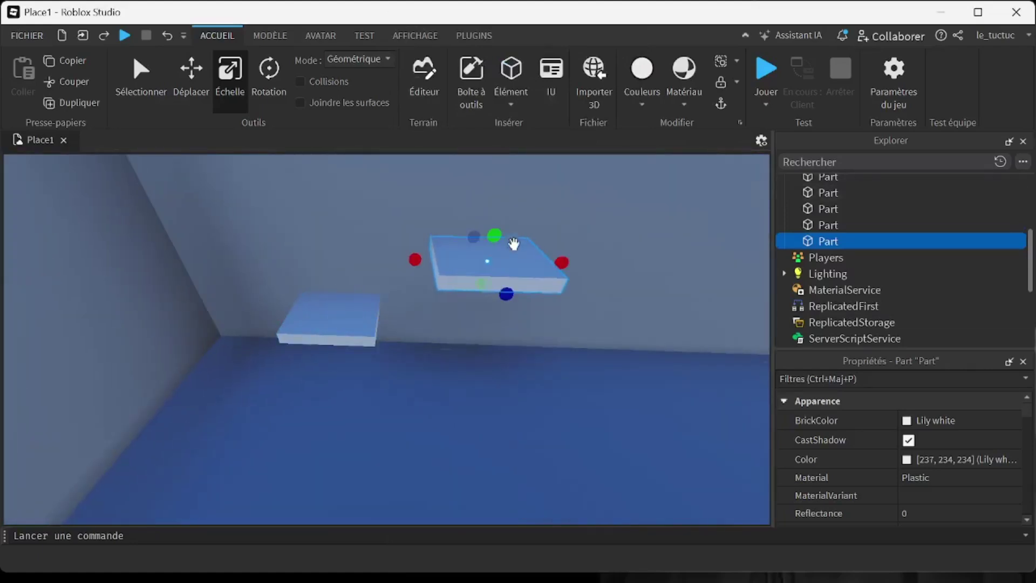
- Shift the duplicated platform along the wall toward the first one and lower it slightly
{"action": "right_click_drag", "start_coordinate": [511, 277], "coordinate": [513, 280]}
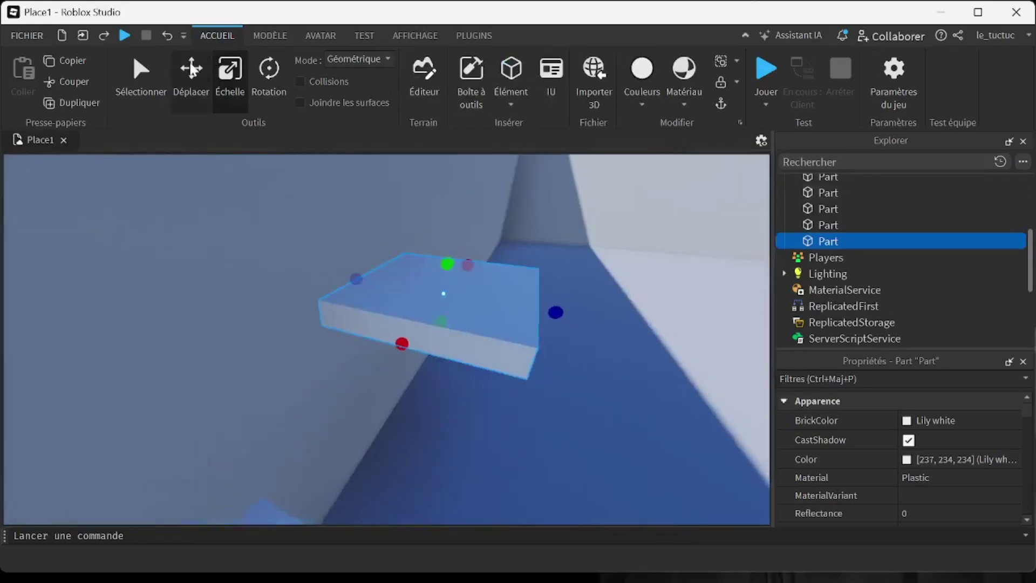
{"action": "left_click_drag", "start_coordinate": [508, 302], "coordinate": [463, 293]}
{"action": "right_click_drag", "start_coordinate": [488, 340], "coordinate": [491, 343]}
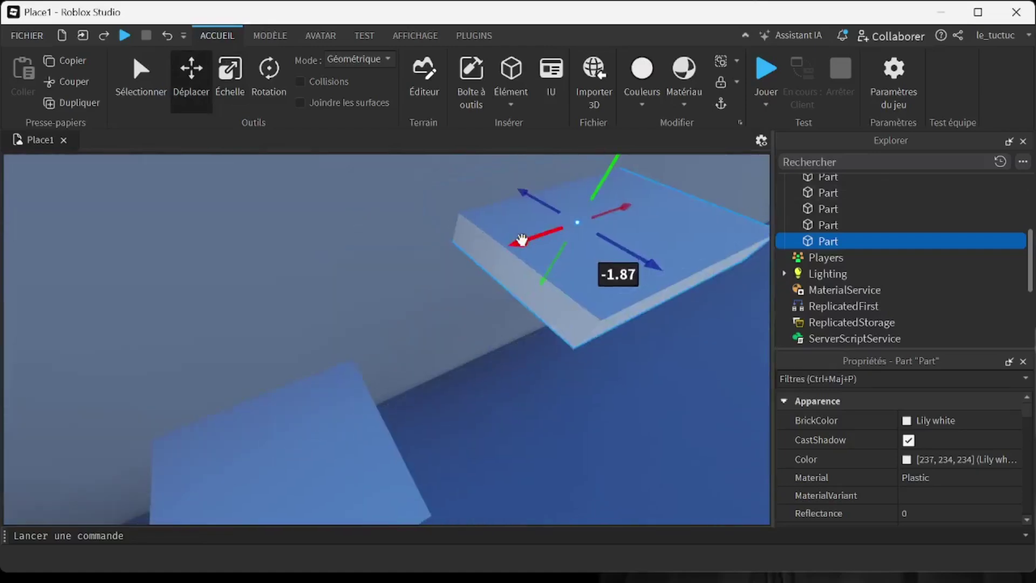
{"action": "left_click_drag", "start_coordinate": [522, 240], "coordinate": [461, 261]}
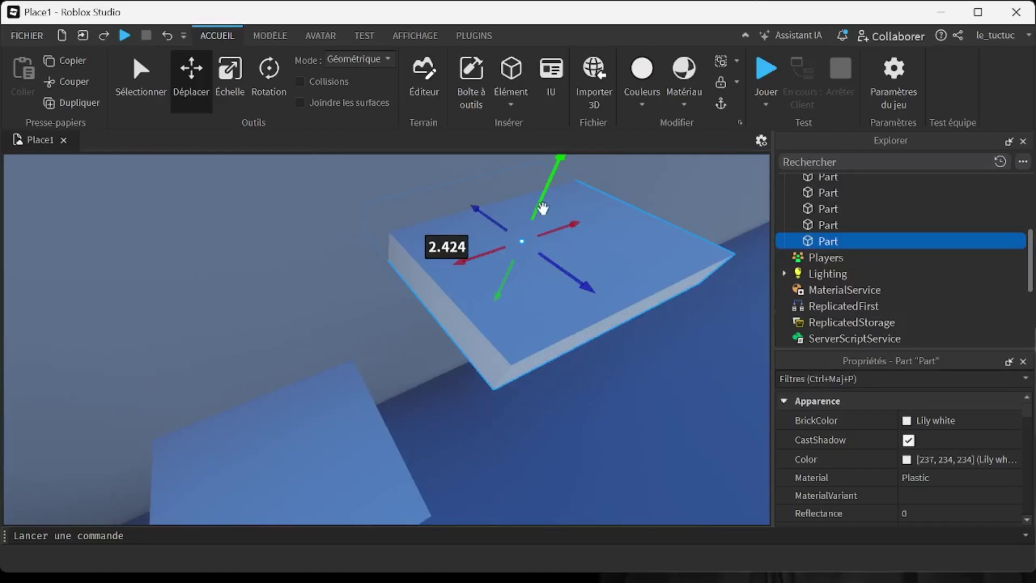
{"action": "left_click_drag", "start_coordinate": [541, 208], "coordinate": [528, 241]}
{"action": "right_click_drag", "start_coordinate": [529, 330], "coordinate": [529, 338]}
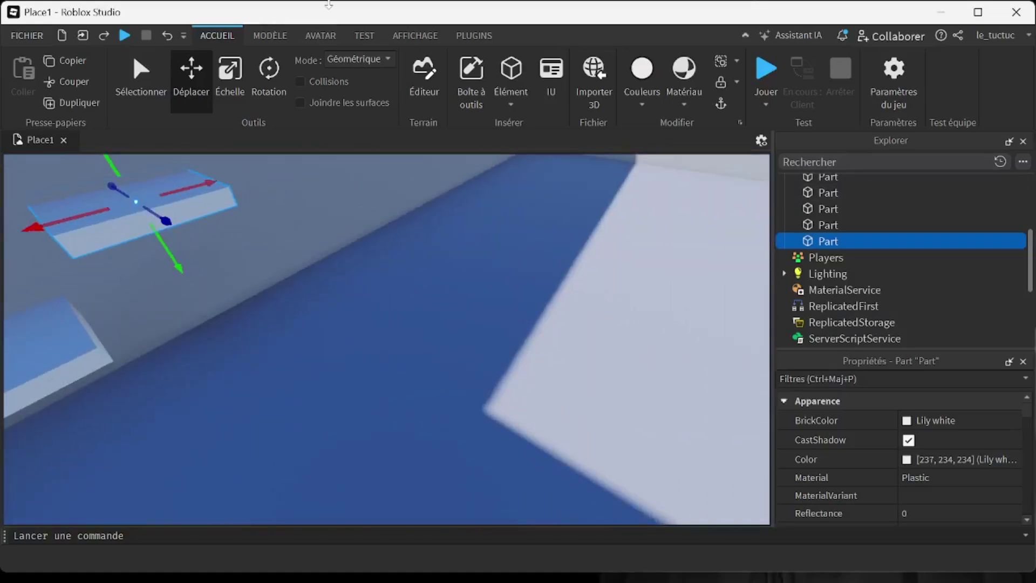
{"action": "right_click_drag", "start_coordinate": [633, 264], "coordinate": [633, 264]}
- Search the toolbox for "rig", insert the Noob Rig and place it on the floor near the first platform
{"action": "left_click", "coordinate": [477, 82]}
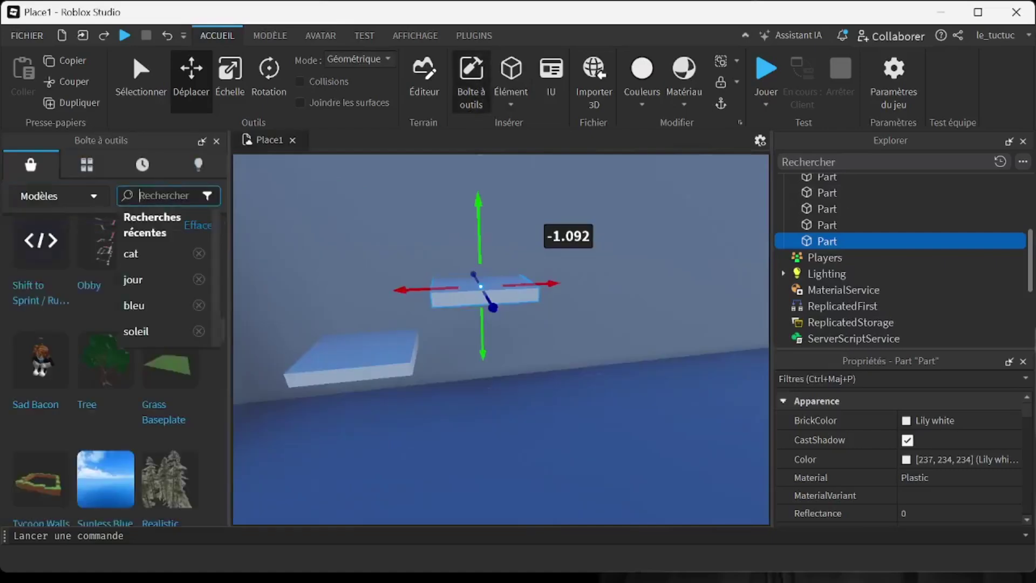
{"action": "key", "text": "Return"}
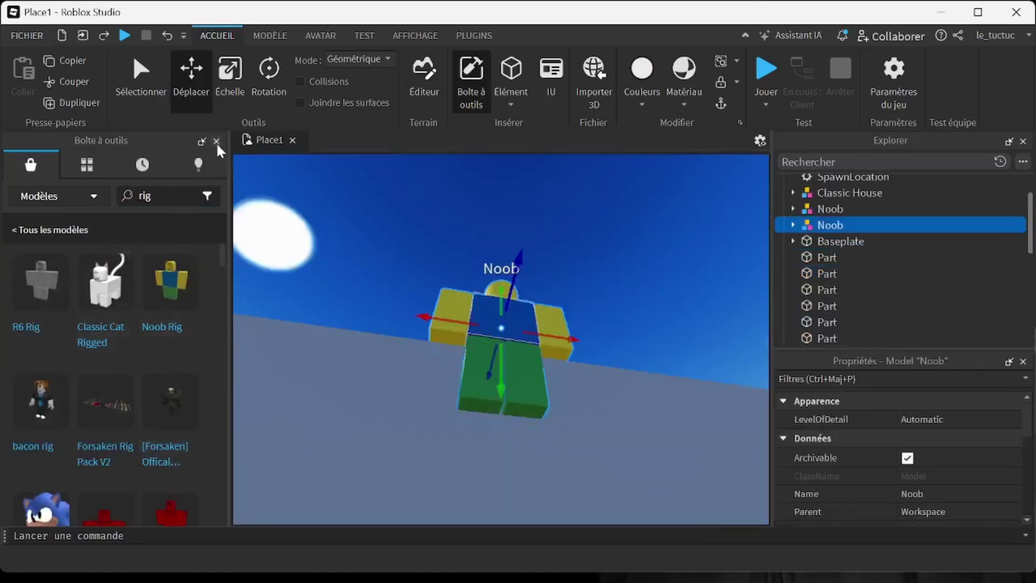
{"action": "left_click", "coordinate": [217, 141]}
{"action": "left_click_drag", "start_coordinate": [401, 344], "coordinate": [401, 400]}
{"action": "right_click_drag", "start_coordinate": [401, 400], "coordinate": [401, 400]}
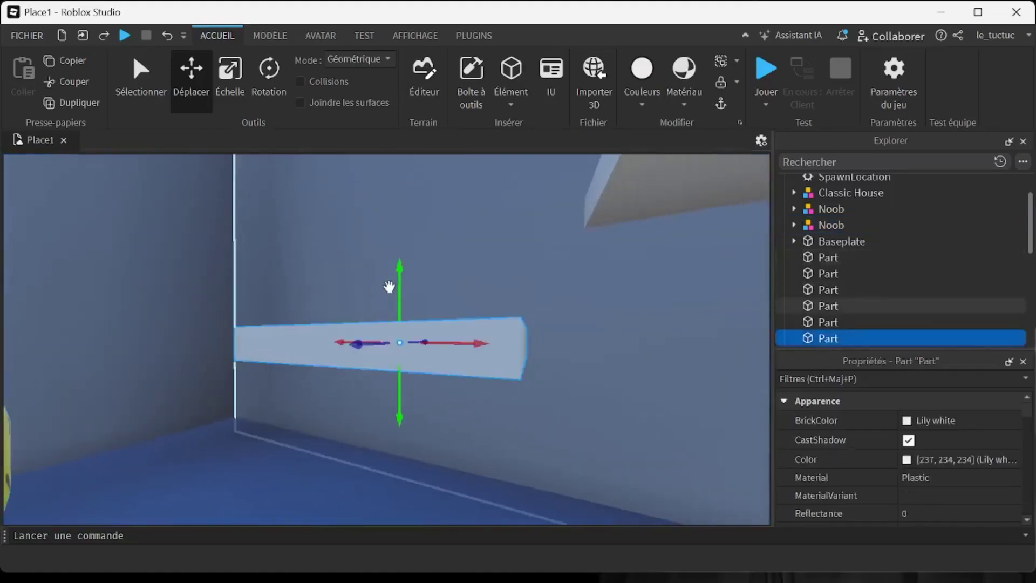
- Lower the first platform closer to the floor and the second platform by about 3.7 studs
{"action": "left_click_drag", "start_coordinate": [390, 286], "coordinate": [377, 349]}
{"action": "right_click_drag", "start_coordinate": [388, 405], "coordinate": [391, 404]}
{"action": "left_click", "coordinate": [471, 266]}
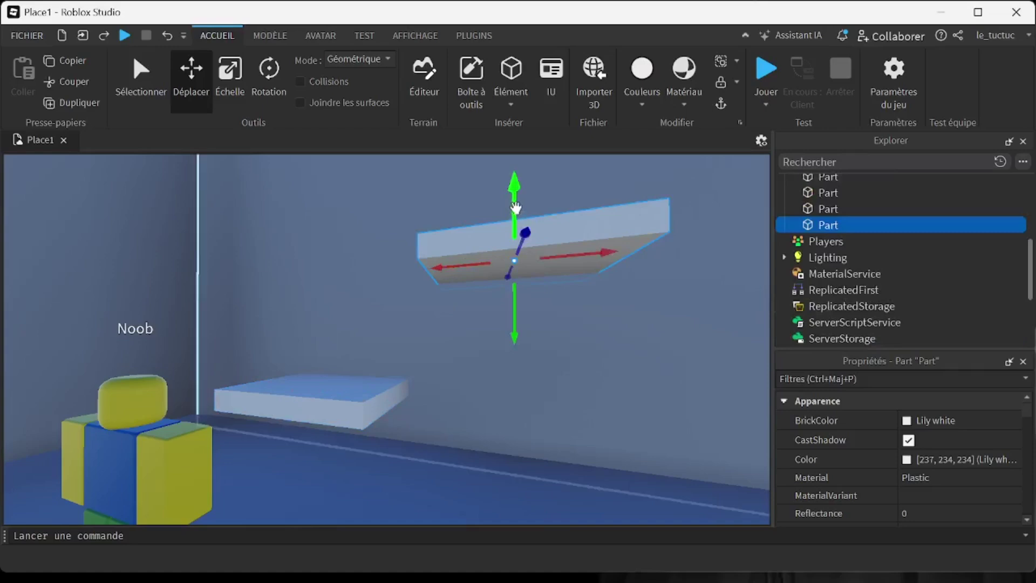
{"action": "left_click_drag", "start_coordinate": [516, 208], "coordinate": [416, 348]}
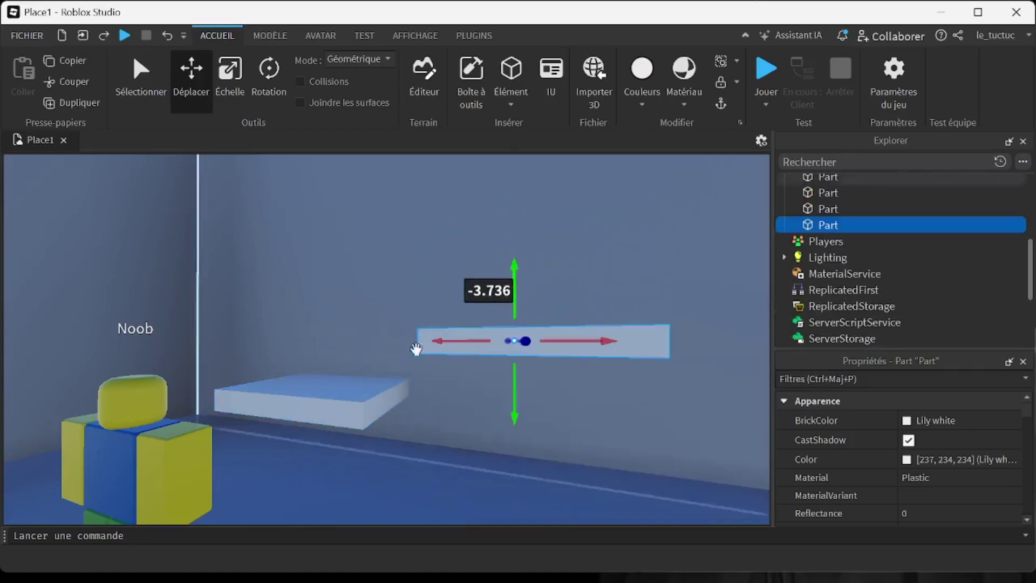
- Duplicate the second platform and place the copy as a third, higher step farther along the wall
{"action": "left_click", "coordinate": [236, 67]}
{"action": "right_click_drag", "start_coordinate": [553, 457], "coordinate": [511, 422]}
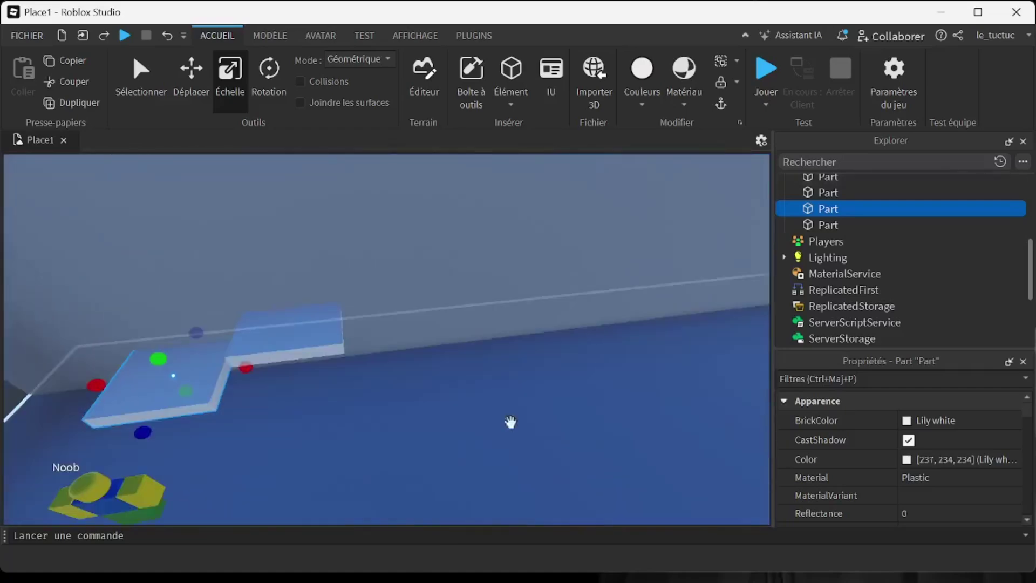
{"action": "right_click", "coordinate": [316, 333]}
{"action": "left_click", "coordinate": [370, 115]}
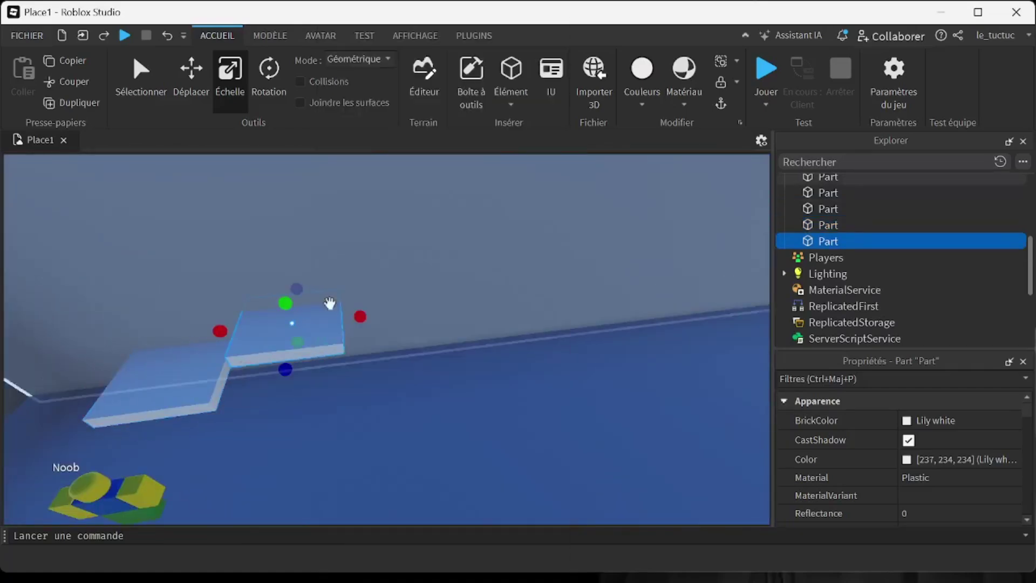
{"action": "left_click_drag", "start_coordinate": [327, 325], "coordinate": [429, 260]}
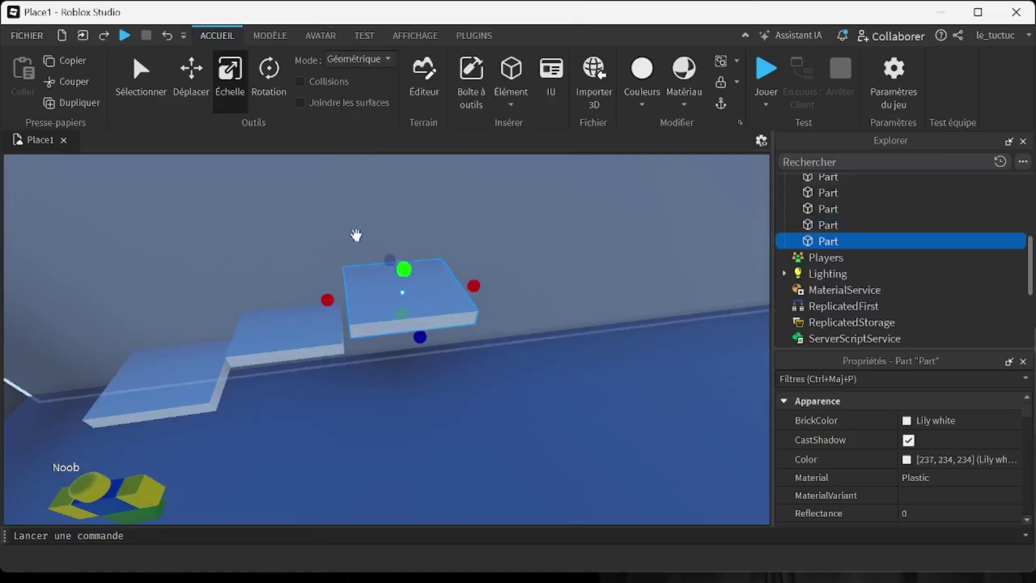
- Narrow the third platform and shift it about 0.9 studs along the wall toward the second platform
{"action": "left_click_drag", "start_coordinate": [416, 339], "coordinate": [408, 318]}
{"action": "scroll", "coordinate": [409, 324], "scroll_direction": "up", "scroll_amount": 5}
{"action": "right_click_drag", "start_coordinate": [408, 324], "coordinate": [405, 329]}
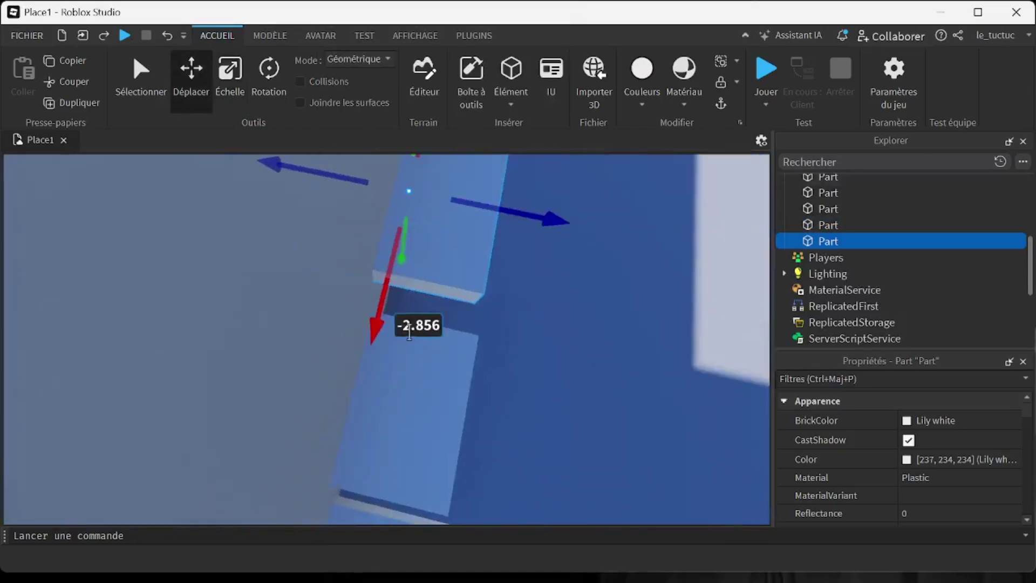
{"action": "left_click_drag", "start_coordinate": [229, 257], "coordinate": [219, 280]}
{"action": "right_click_drag", "start_coordinate": [378, 327], "coordinate": [400, 227]}
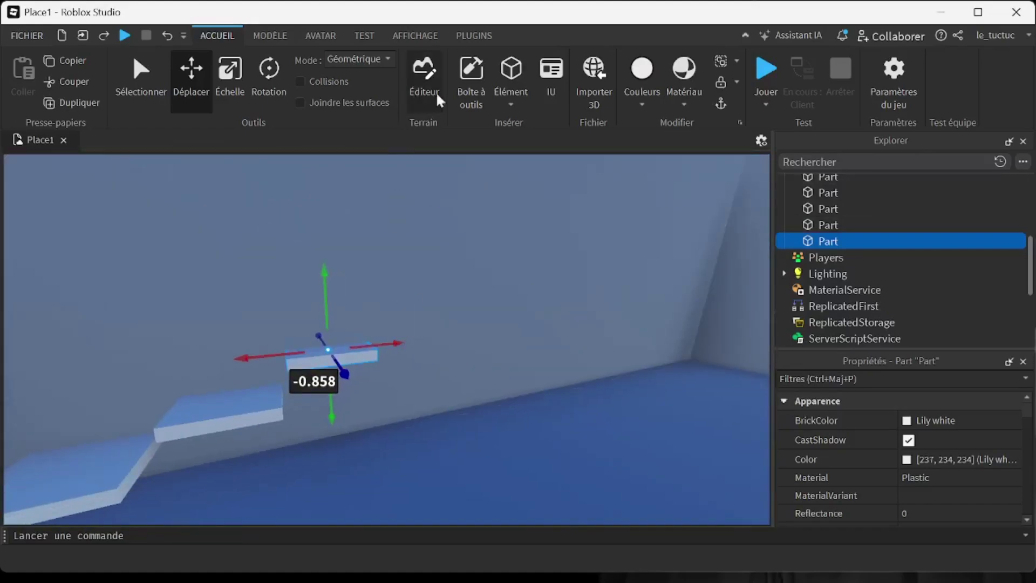
{"action": "right_click_drag", "start_coordinate": [565, 205], "coordinate": [556, 216]}
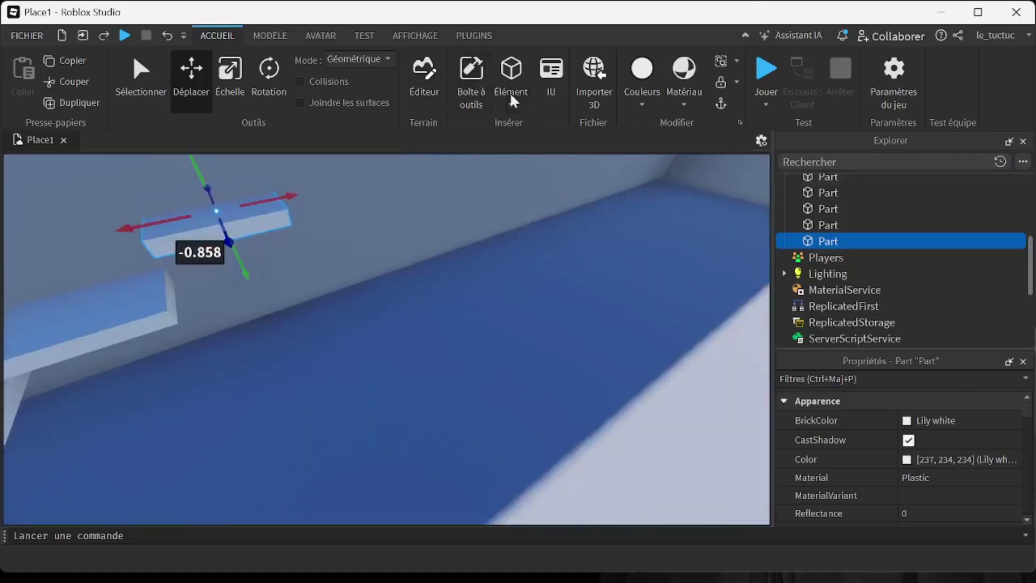
- Duplicate the third platform and position the copy as a fourth, higher step farther along and close against the wall
{"action": "left_click", "coordinate": [236, 213]}
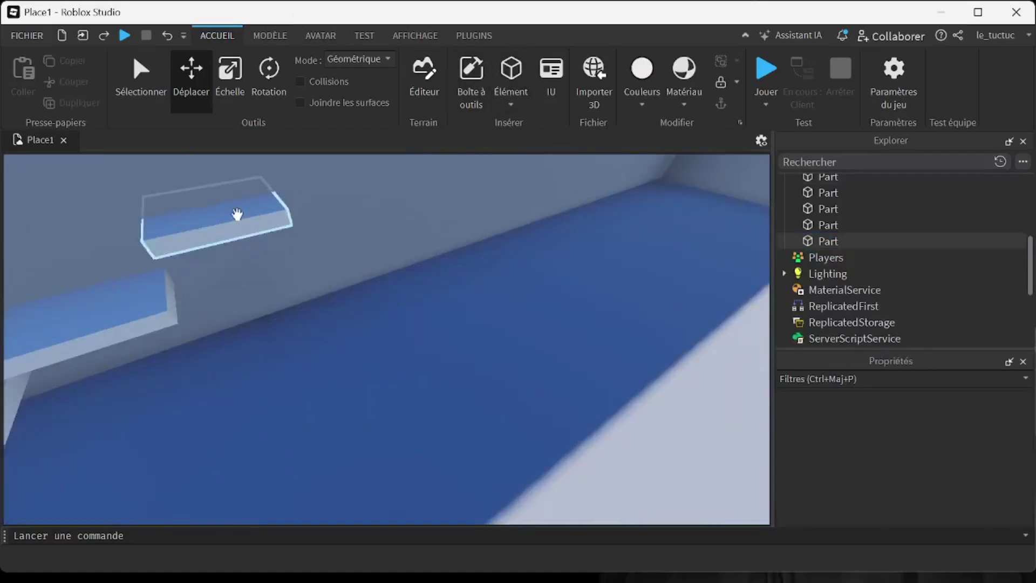
{"action": "right_click", "coordinate": [236, 214]}
{"action": "left_click", "coordinate": [297, 116]}
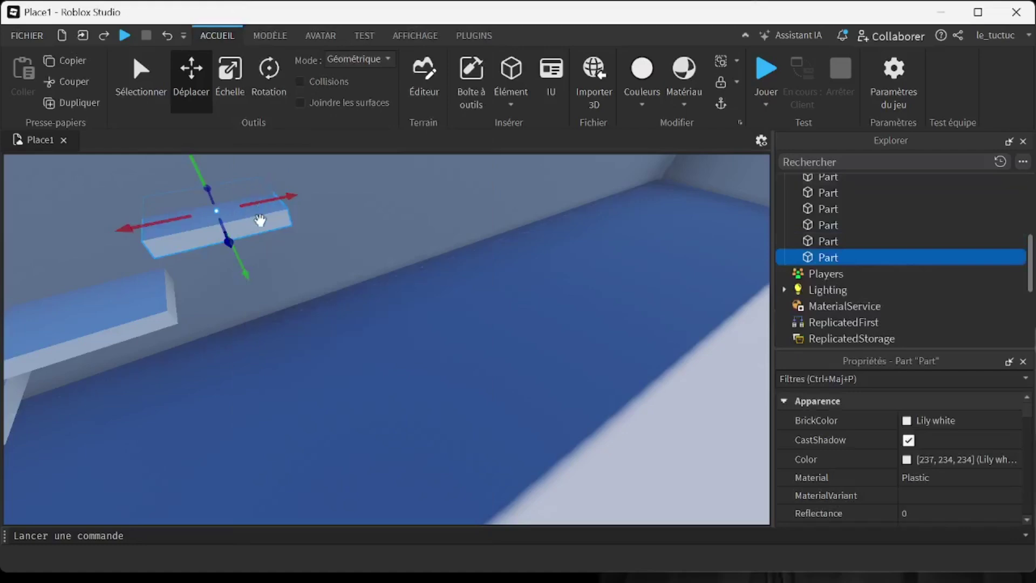
{"action": "left_click_drag", "start_coordinate": [260, 220], "coordinate": [365, 216]}
{"action": "right_click_drag", "start_coordinate": [365, 216], "coordinate": [316, 209]}
{"action": "mouse_move", "coordinate": [315, 209]}
{"action": "left_mouse_down"}
{"action": "mouse_move", "coordinate": [313, 165]}
{"action": "mouse_move", "coordinate": [317, 192]}
{"action": "left_mouse_up"}
{"action": "mouse_move", "coordinate": [370, 240]}
{"action": "left_mouse_down"}
{"action": "mouse_move", "coordinate": [326, 233]}
{"action": "mouse_move", "coordinate": [382, 248]}
{"action": "left_mouse_up"}
{"action": "right_click_drag", "start_coordinate": [382, 247], "coordinate": [383, 242]}
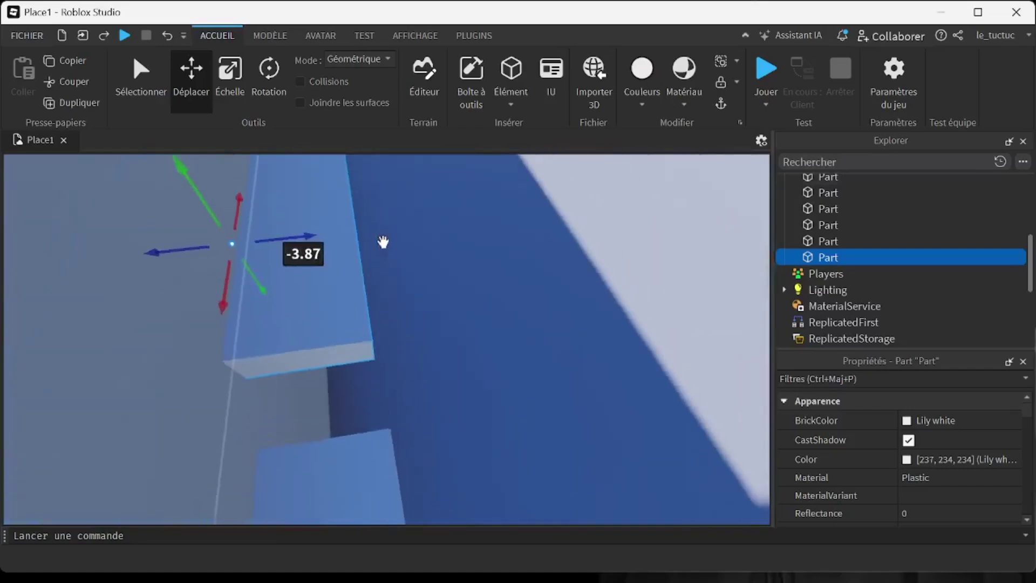
{"action": "left_click_drag", "start_coordinate": [308, 240], "coordinate": [277, 245]}
{"action": "mouse_move", "coordinate": [510, 303]}
{"action": "right_mouse_down"}
{"action": "mouse_move", "coordinate": [523, 320]}
{"action": "mouse_move", "coordinate": [514, 307]}
{"action": "mouse_move", "coordinate": [519, 315]}
{"action": "mouse_move", "coordinate": [504, 317]}
{"action": "mouse_move", "coordinate": [513, 306]}
{"action": "mouse_move", "coordinate": [497, 290]}
{"action": "right_mouse_up"}
{"action": "key", "text": "f"}
{"action": "left_click", "coordinate": [426, 381]}
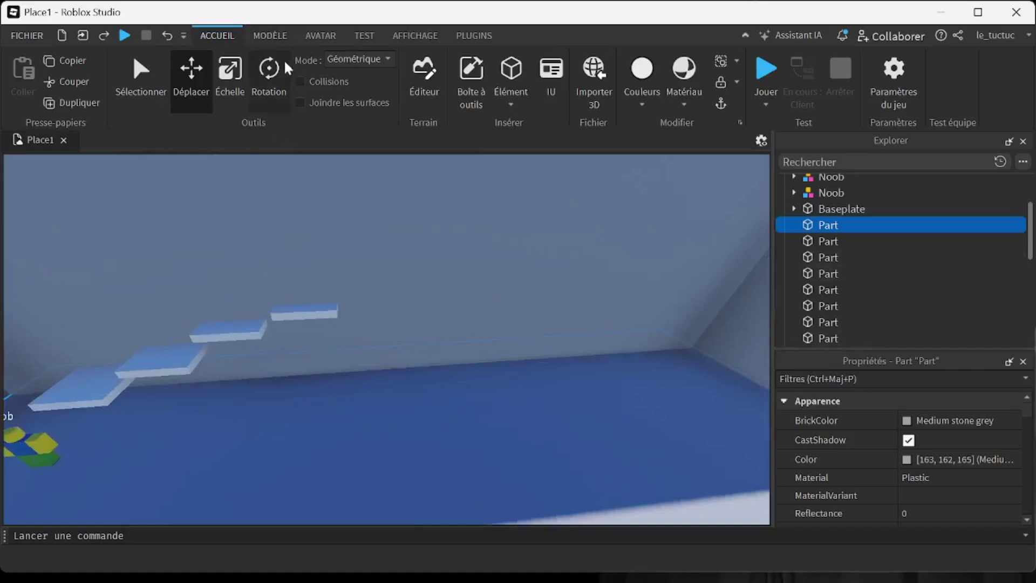
{"action": "middle_click_drag", "start_coordinate": [486, 250], "coordinate": [354, 176]}
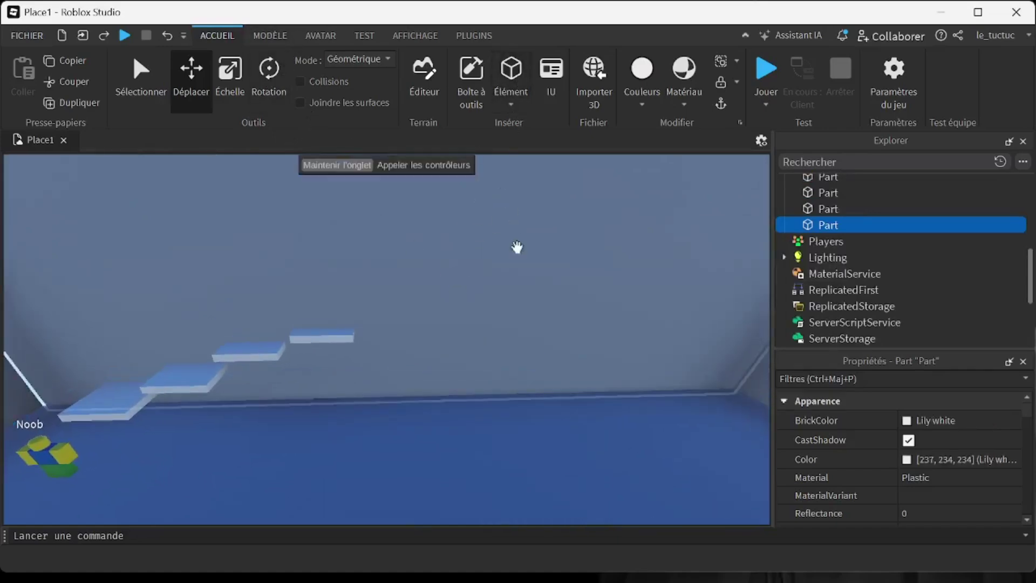
{"action": "middle_click_drag", "start_coordinate": [517, 247], "coordinate": [545, 205]}
{"action": "left_click", "coordinate": [519, 104]}
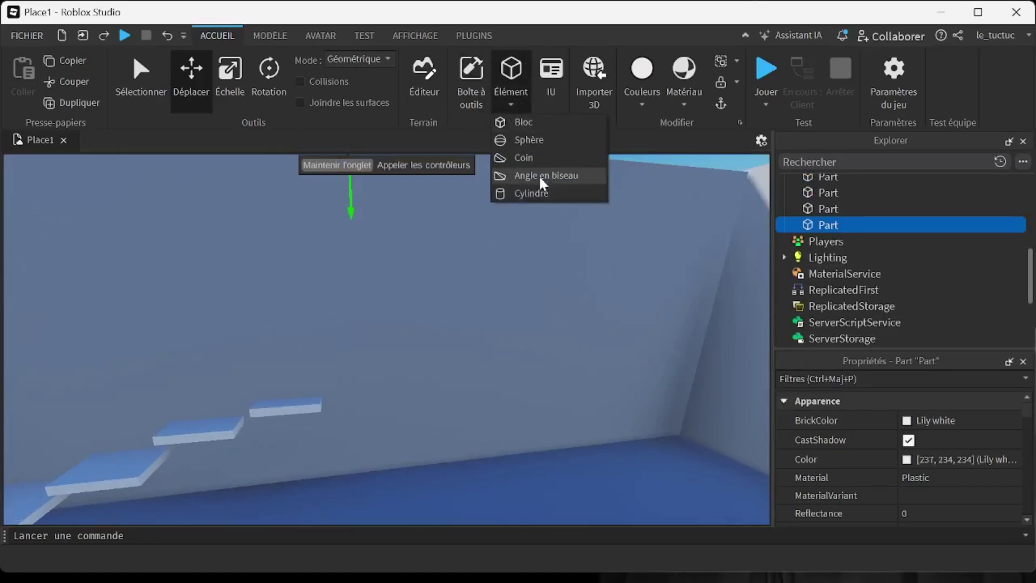
{"action": "left_click", "coordinate": [529, 140]}
{"action": "key", "text": "f"}
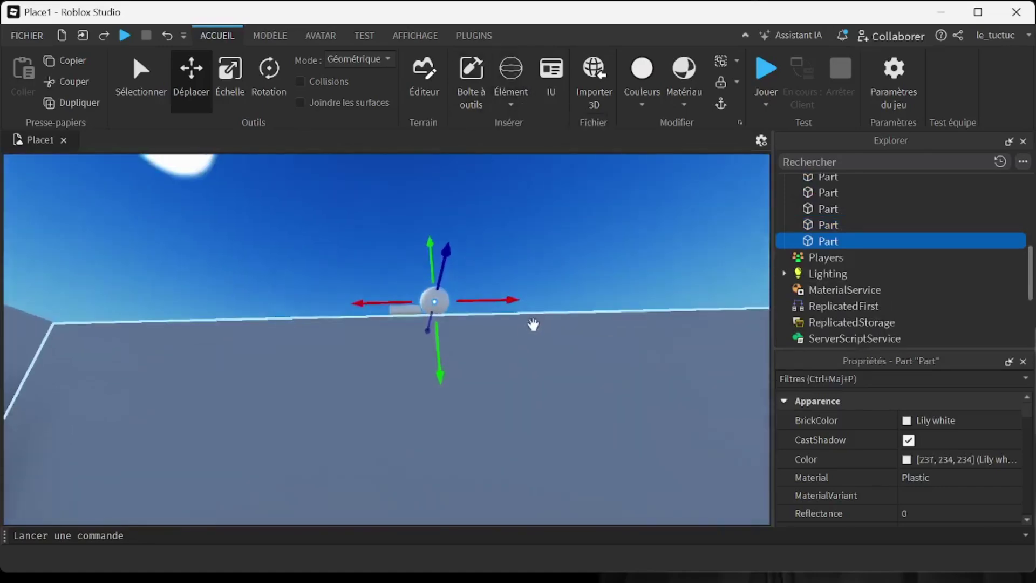
{"action": "left_click", "coordinate": [416, 309]}
{"action": "key", "text": "Delete"}
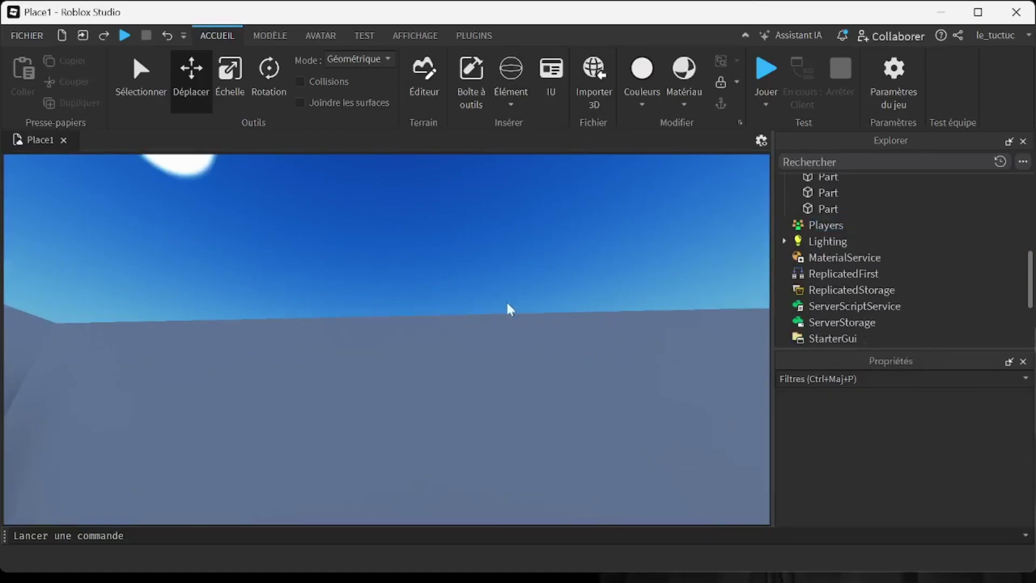
- Insert a cylinder part and move it up beside the wall, just beyond the fourth platform
{"action": "right_click_drag", "start_coordinate": [507, 300], "coordinate": [503, 296]}
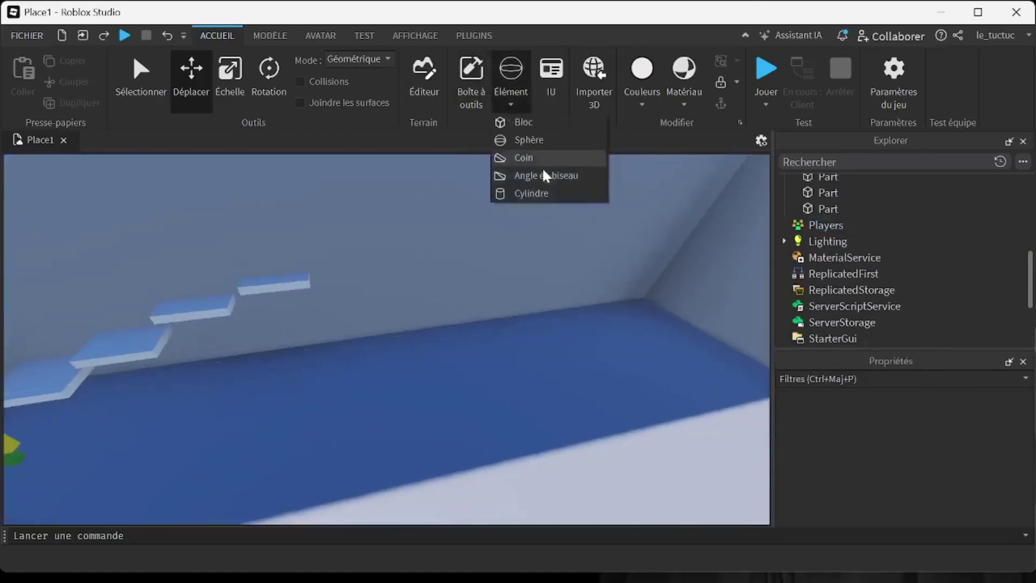
{"action": "left_click", "coordinate": [552, 193]}
{"action": "key", "text": "f"}
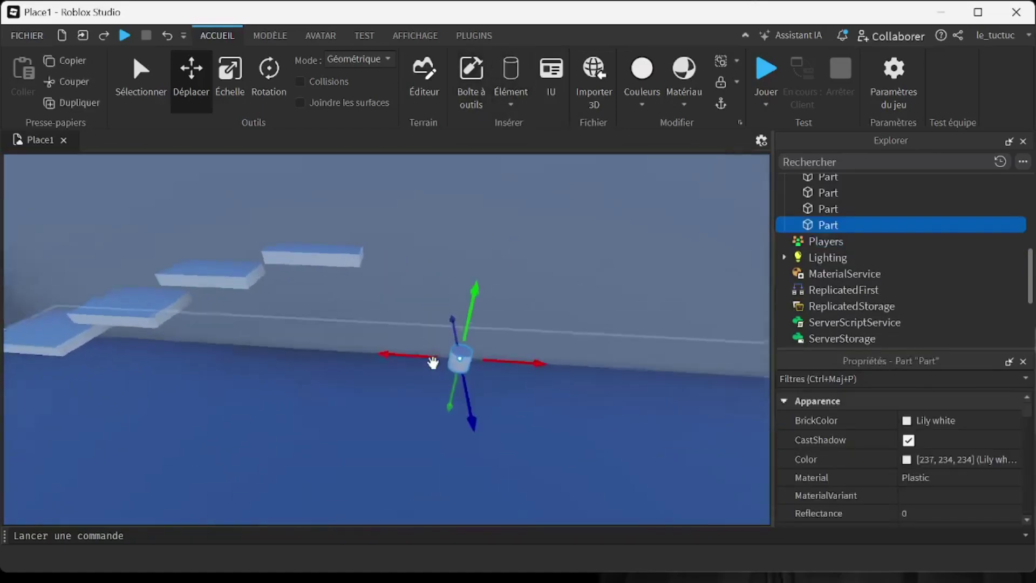
{"action": "left_click_drag", "start_coordinate": [390, 343], "coordinate": [430, 273]}
{"action": "right_click_drag", "start_coordinate": [430, 273], "coordinate": [430, 273]}
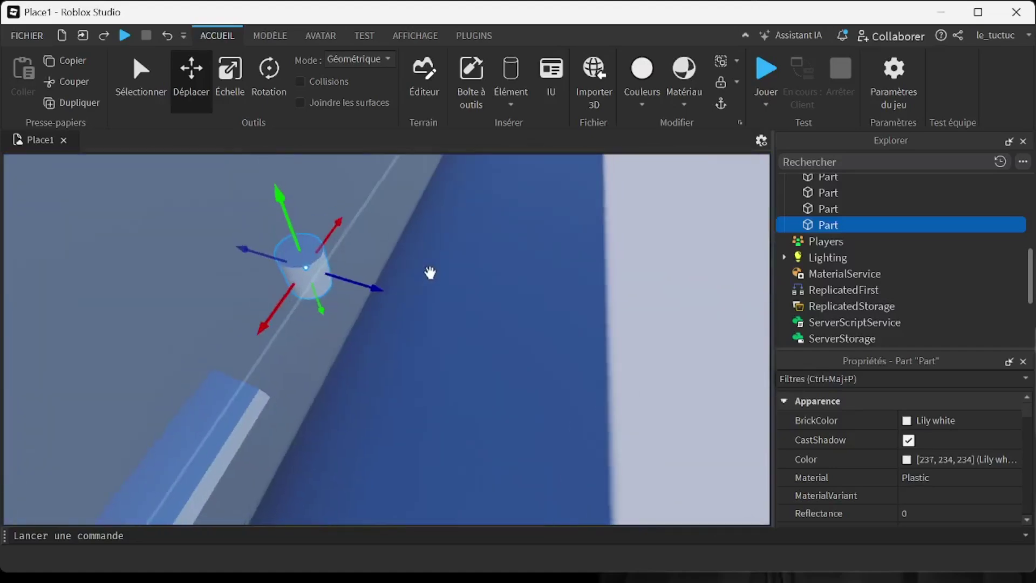
- Enlarge the cylinder into a wide round jumping platform
{"action": "left_click_drag", "start_coordinate": [347, 280], "coordinate": [419, 308]}
{"action": "left_click_drag", "start_coordinate": [325, 303], "coordinate": [294, 364]}
{"action": "left_click_drag", "start_coordinate": [323, 265], "coordinate": [307, 236]}
- Duplicate the wide cylinder and move the copy about 6.5 studs farther along the wall
{"action": "right_click", "coordinate": [352, 270]}
{"action": "left_click", "coordinate": [404, 116]}
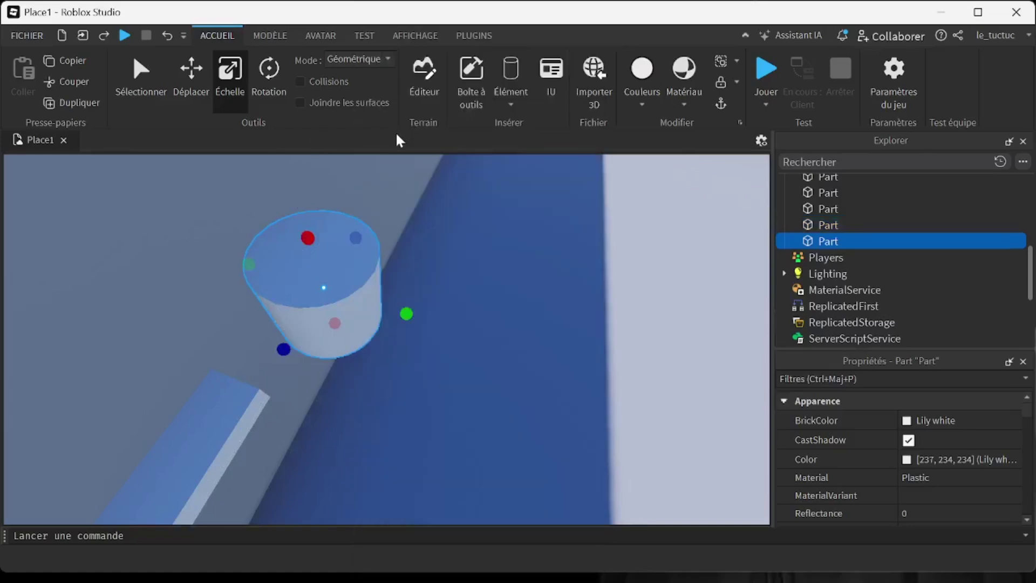
{"action": "left_click_drag", "start_coordinate": [354, 239], "coordinate": [398, 164]}
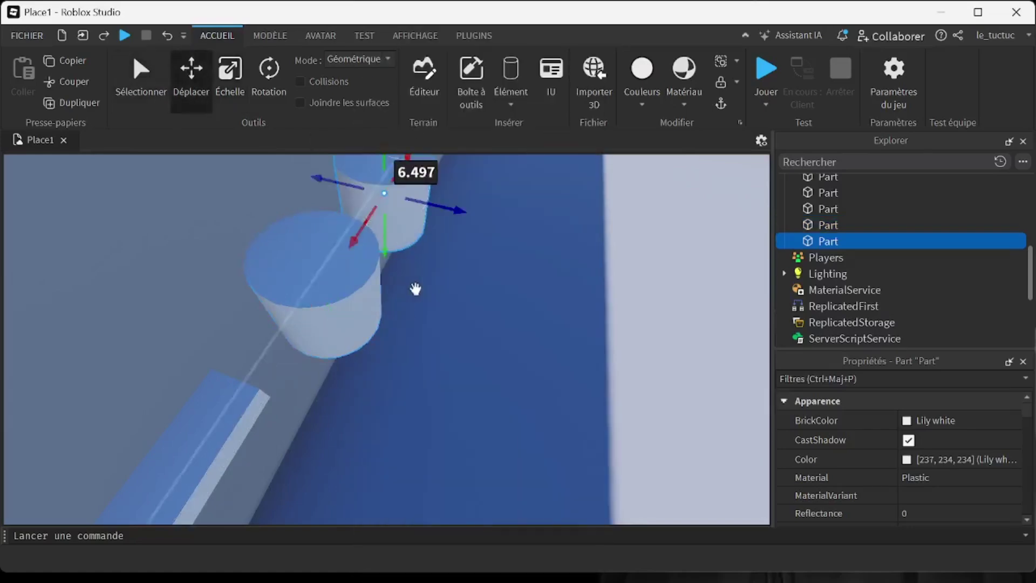
{"action": "right_click_drag", "start_coordinate": [416, 290], "coordinate": [416, 290]}
{"action": "right_click_drag", "start_coordinate": [419, 286], "coordinate": [423, 278]}
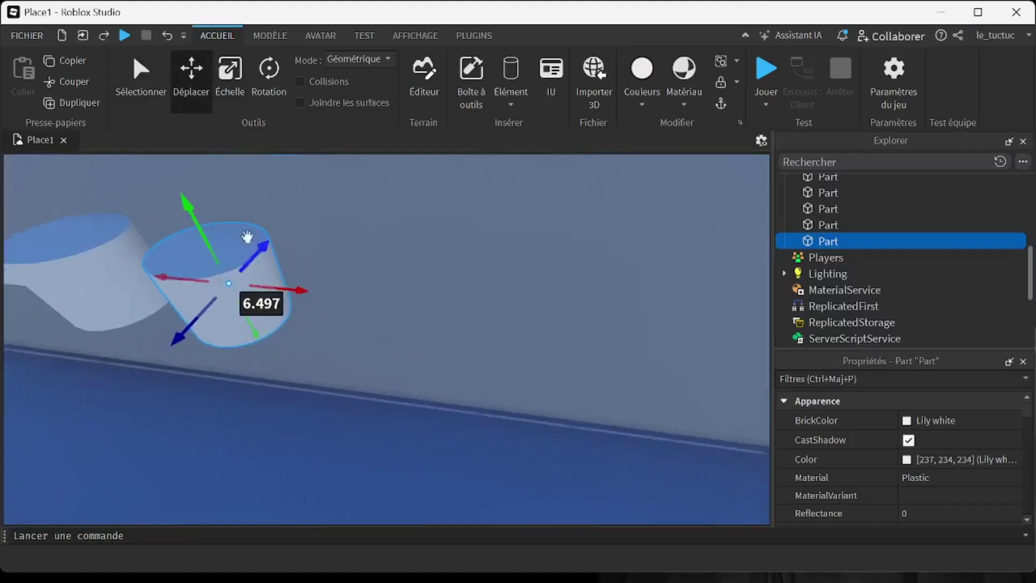
- Reduce the second cylinder's diameter so it is smaller than the first one
{"action": "left_click_drag", "start_coordinate": [176, 348], "coordinate": [192, 324]}
{"action": "right_click_drag", "start_coordinate": [227, 315], "coordinate": [228, 316]}
{"action": "left_click_drag", "start_coordinate": [381, 190], "coordinate": [385, 208]}
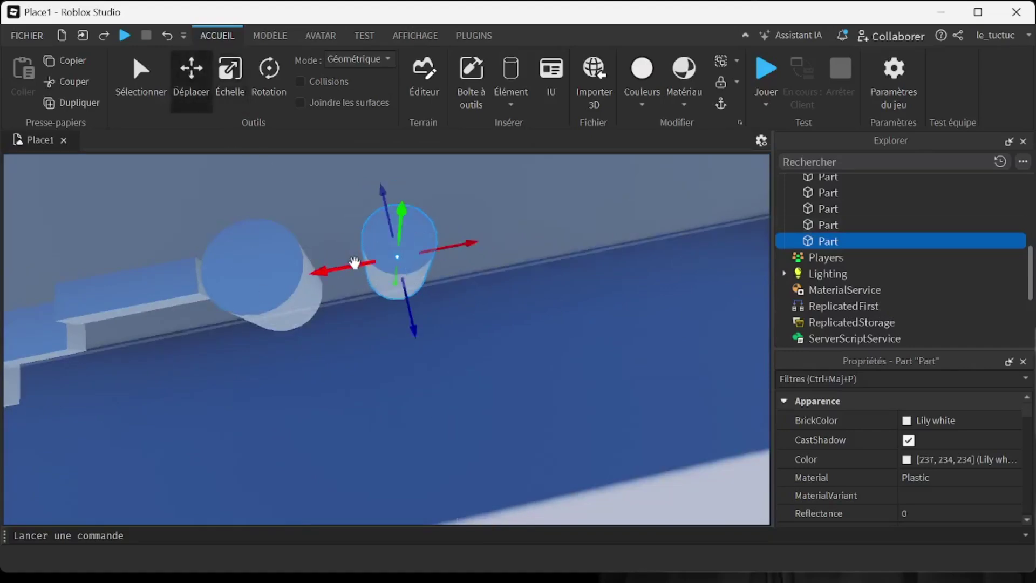
- Shift the second cylinder about 0.4 studs along the wall toward the first one and pull it out from the wall
{"action": "left_click_drag", "start_coordinate": [354, 263], "coordinate": [346, 265]}
{"action": "mouse_move", "coordinate": [408, 289]}
{"action": "right_mouse_down"}
{"action": "mouse_move", "coordinate": [412, 301]}
{"action": "mouse_move", "coordinate": [394, 293]}
{"action": "right_mouse_up"}
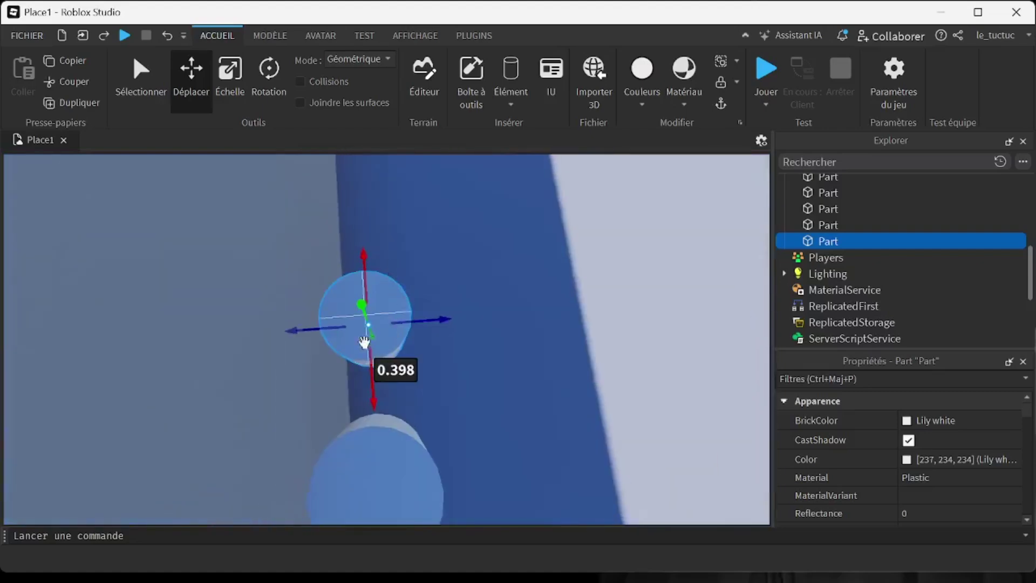
{"action": "left_click_drag", "start_coordinate": [335, 328], "coordinate": [422, 323]}
{"action": "left_click_drag", "start_coordinate": [497, 331], "coordinate": [499, 331]}
{"action": "right_click_drag", "start_coordinate": [481, 362], "coordinate": [484, 358]}
- Duplicate the second cylinder, move the copy about 3.9 studs farther on as a third one, and reduce its diameter
{"action": "right_click", "coordinate": [408, 356]}
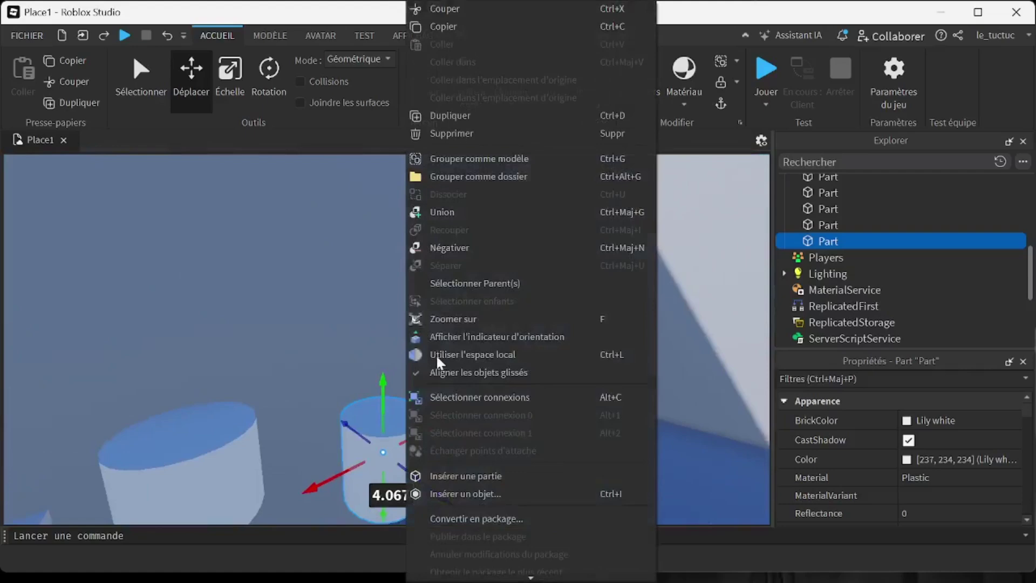
{"action": "left_click", "coordinate": [483, 117]}
{"action": "right_click_drag", "start_coordinate": [435, 393], "coordinate": [424, 419]}
{"action": "left_click_drag", "start_coordinate": [423, 419], "coordinate": [526, 358]}
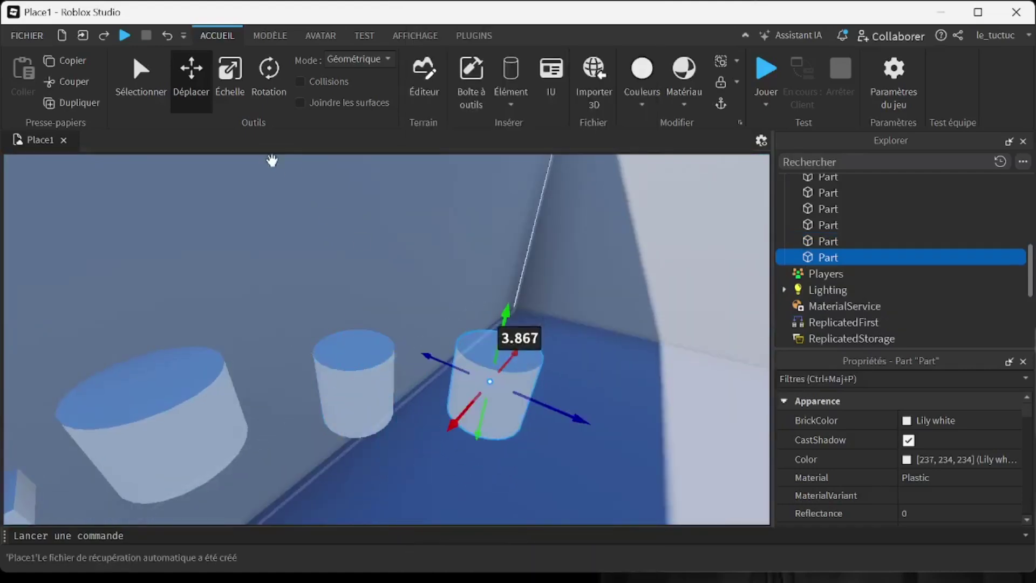
{"action": "mouse_move", "coordinate": [457, 360]}
{"action": "left_mouse_down"}
{"action": "mouse_move", "coordinate": [446, 360]}
{"action": "mouse_move", "coordinate": [464, 371]}
{"action": "left_mouse_up"}
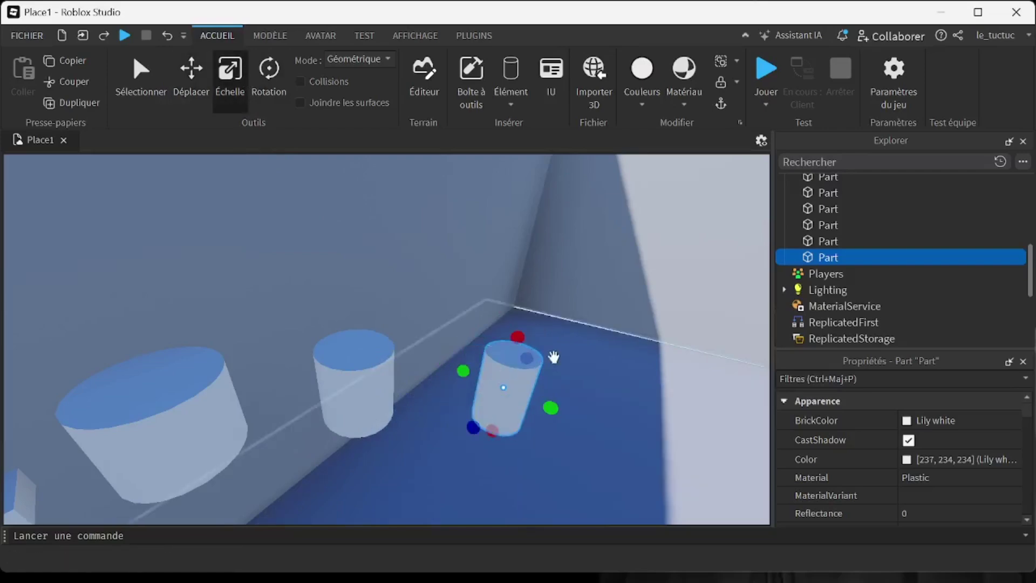
- Duplicate the third cylinder and move the copy farther out from the wall as a fourth jumping platform
{"action": "mouse_move", "coordinate": [554, 358]}
{"action": "right_mouse_down"}
{"action": "mouse_move", "coordinate": [559, 343]}
{"action": "mouse_move", "coordinate": [572, 358]}
{"action": "mouse_move", "coordinate": [552, 352]}
{"action": "mouse_move", "coordinate": [562, 343]}
{"action": "mouse_move", "coordinate": [556, 351]}
{"action": "right_mouse_up"}
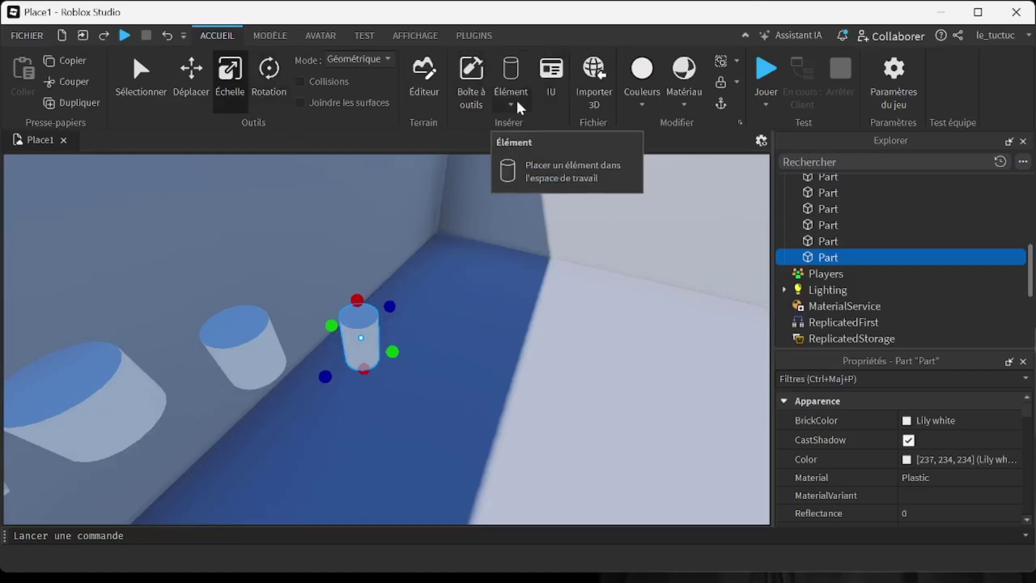
{"action": "right_click_drag", "start_coordinate": [582, 252], "coordinate": [567, 265]}
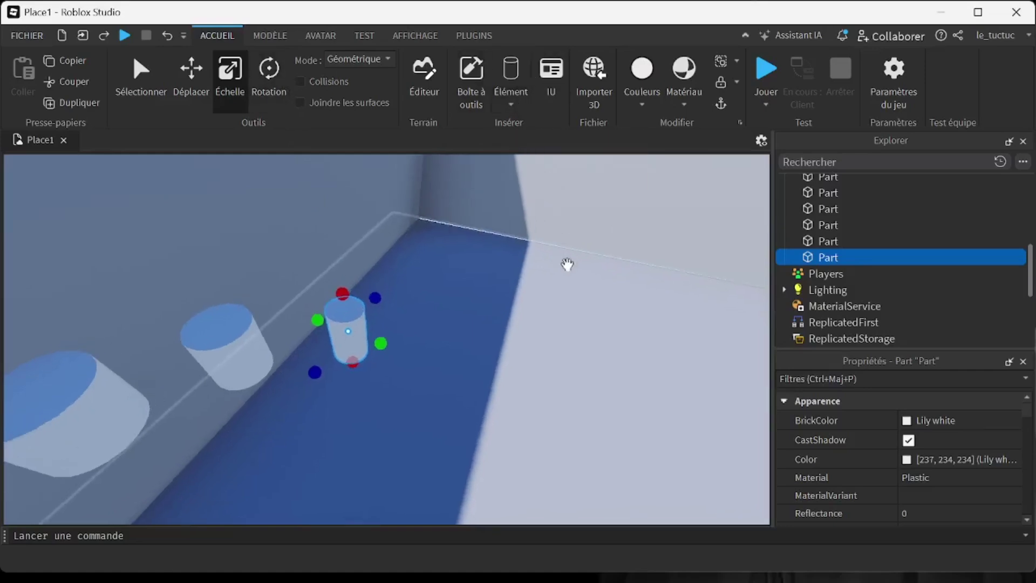
{"action": "left_click", "coordinate": [514, 105]}
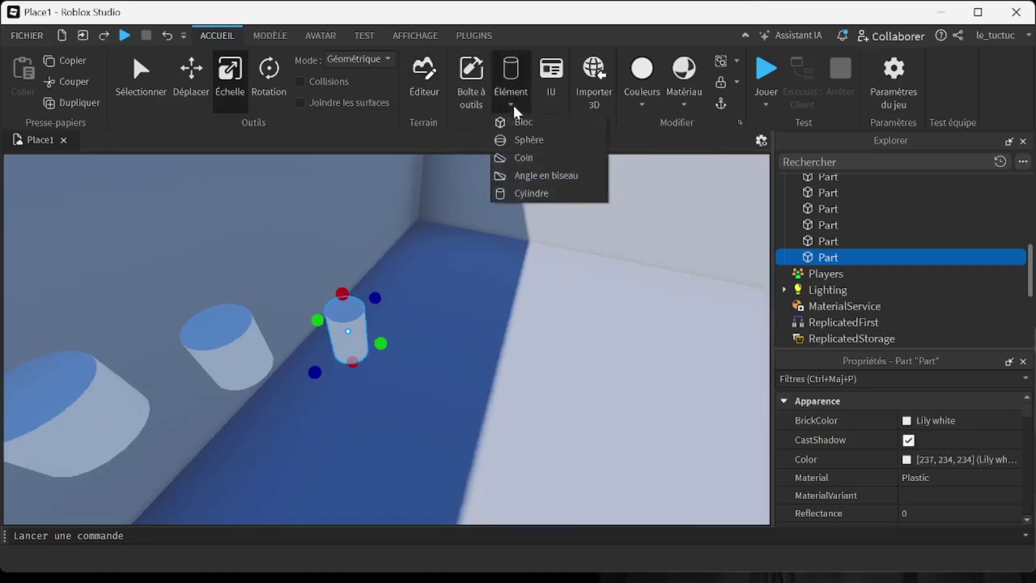
{"action": "right_click_drag", "start_coordinate": [558, 370], "coordinate": [552, 366]}
{"action": "right_click", "coordinate": [471, 351]}
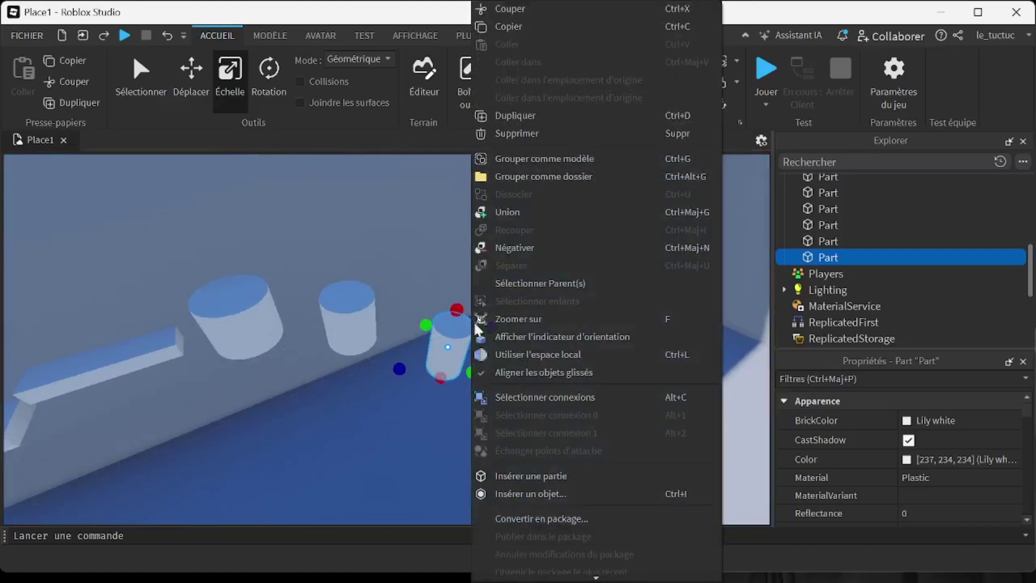
{"action": "left_click", "coordinate": [516, 115]}
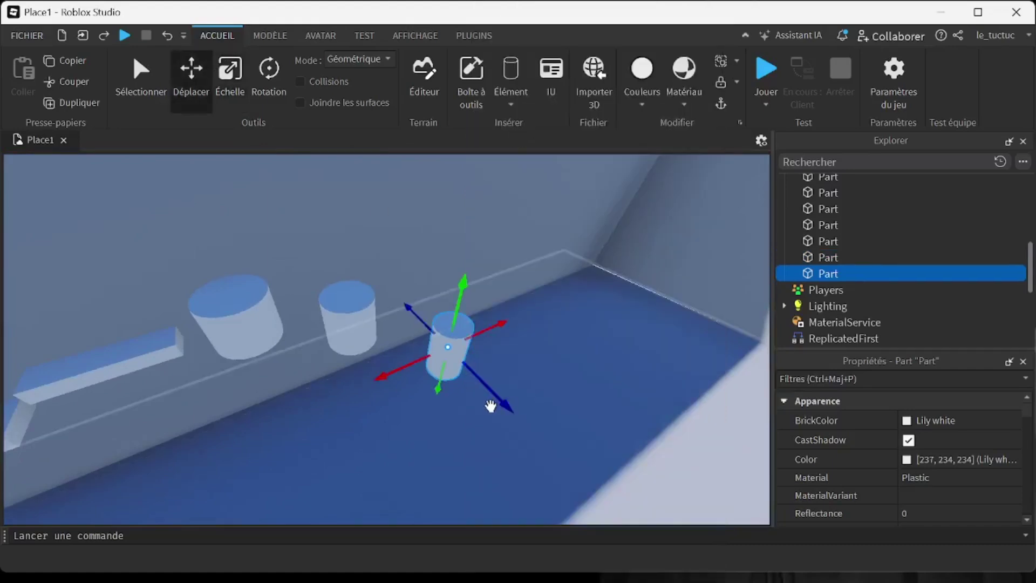
{"action": "left_click_drag", "start_coordinate": [490, 406], "coordinate": [526, 442]}
{"action": "left_click_drag", "start_coordinate": [556, 475], "coordinate": [576, 416]}
{"action": "scroll", "coordinate": [446, 339], "scroll_direction": "up", "scroll_amount": 5}
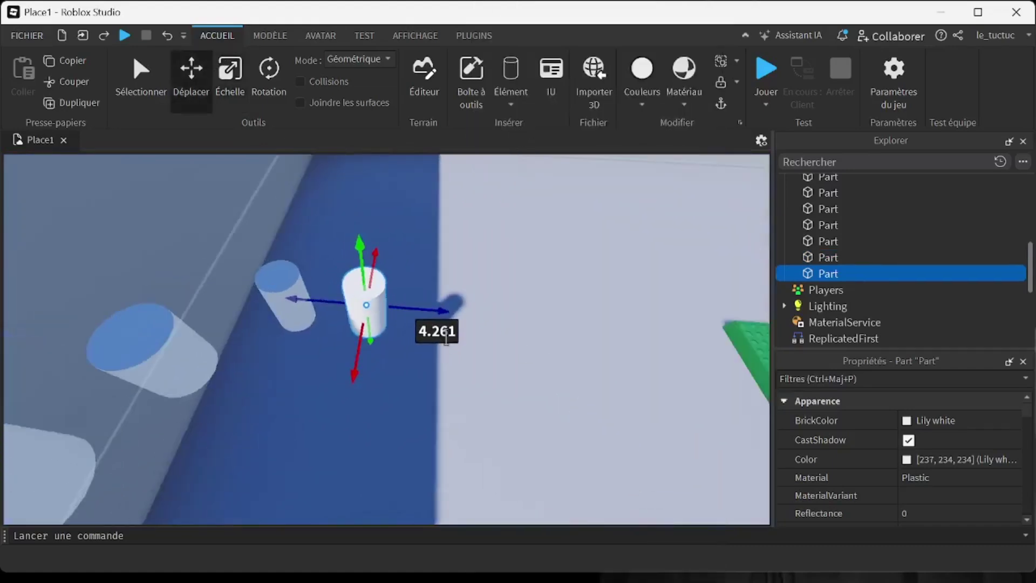
{"action": "left_click_drag", "start_coordinate": [404, 311], "coordinate": [484, 319]}
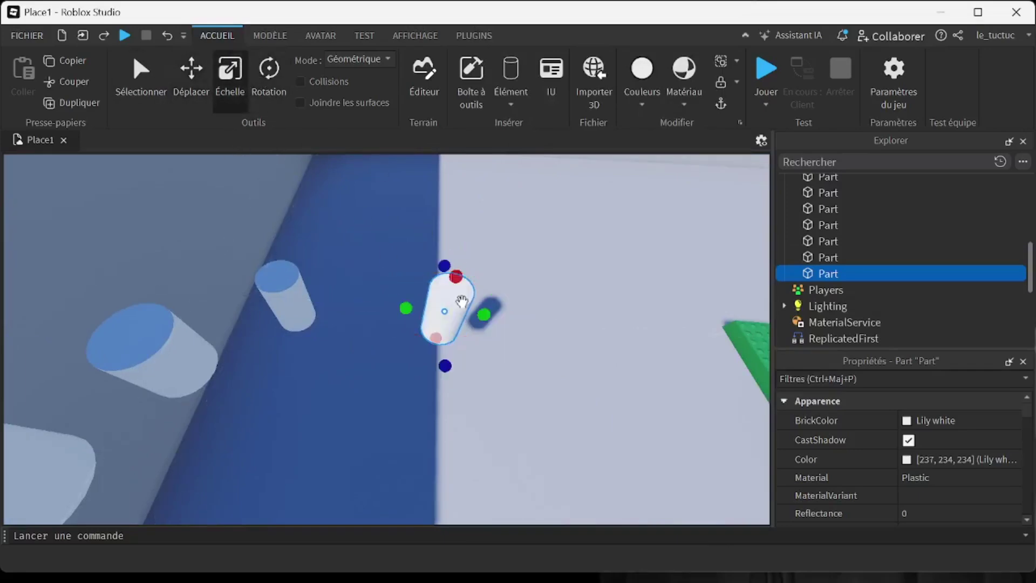
- Resize the fourth cylinder to make it slimmer than the third one
{"action": "left_click_drag", "start_coordinate": [446, 264], "coordinate": [452, 275]}
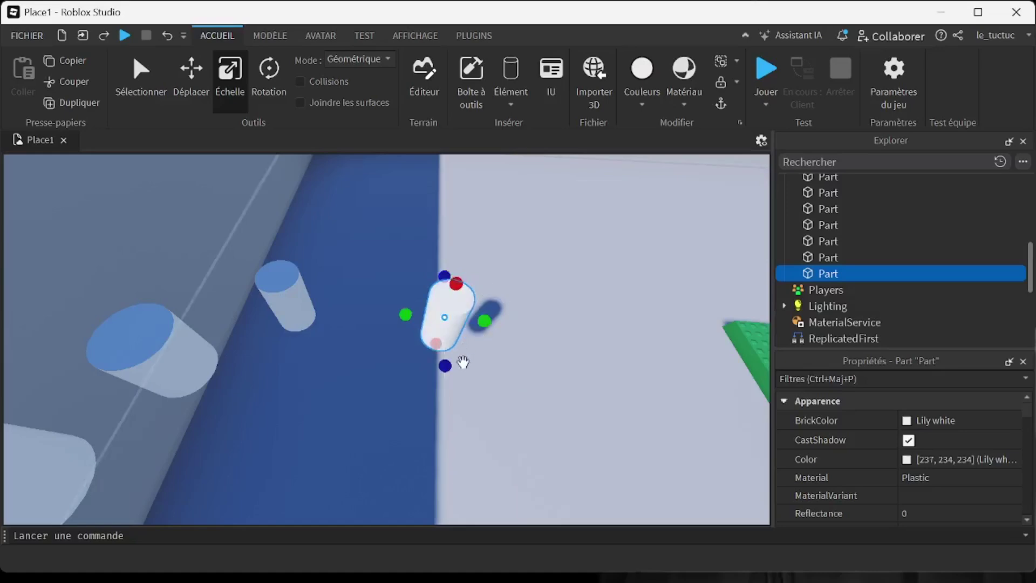
{"action": "left_click_drag", "start_coordinate": [498, 322], "coordinate": [475, 322]}
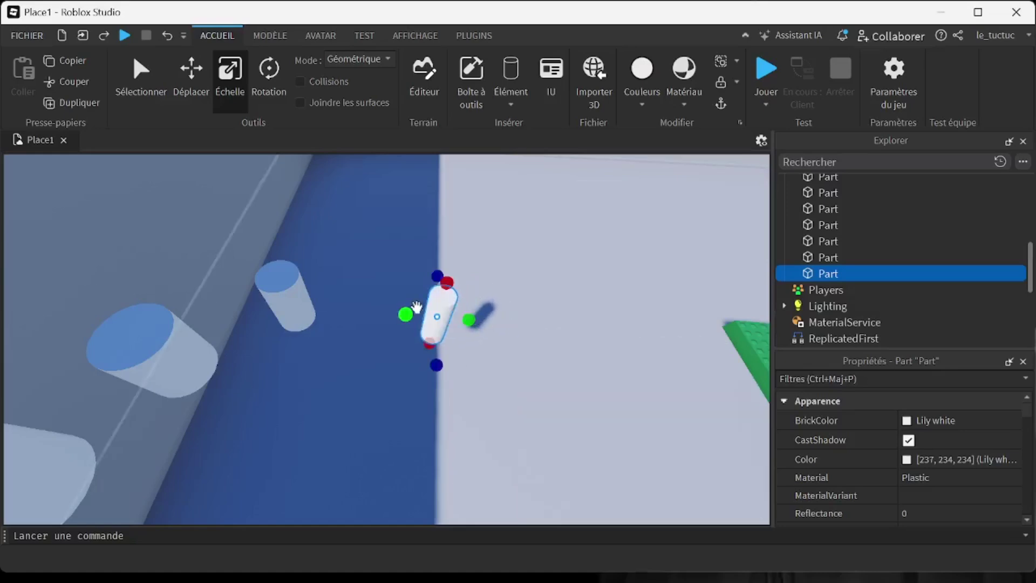
{"action": "left_click_drag", "start_coordinate": [403, 313], "coordinate": [376, 312]}
{"action": "left_click", "coordinate": [478, 256]}
- Raise the fourth cylinder by about 2.9 studs and lift the third cylinder slightly
{"action": "right_click_drag", "start_coordinate": [480, 294], "coordinate": [482, 306]}
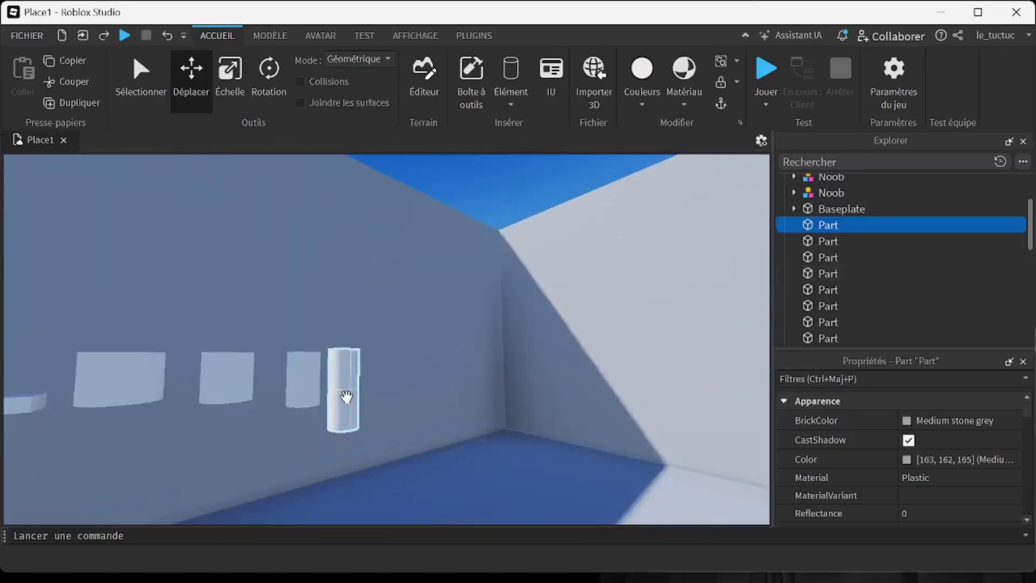
{"action": "left_click_drag", "start_coordinate": [345, 292], "coordinate": [340, 249]}
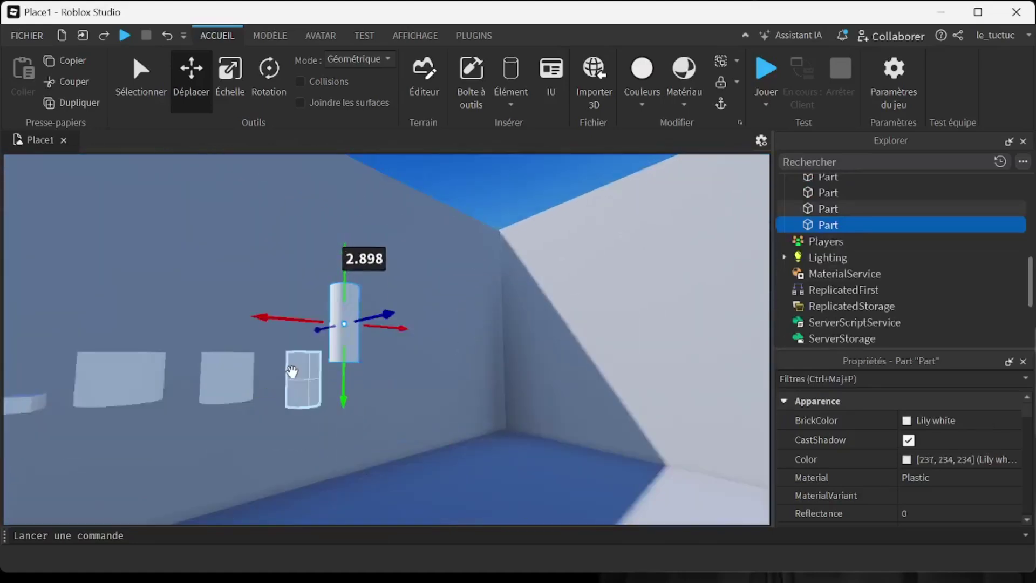
{"action": "left_click", "coordinate": [300, 378]}
{"action": "left_click_drag", "start_coordinate": [303, 301], "coordinate": [303, 292]}
- Raise the second cylinder slightly, the third one further, and the fourth by about 1.4 studs to form ascending steps
{"action": "left_click", "coordinate": [219, 371]}
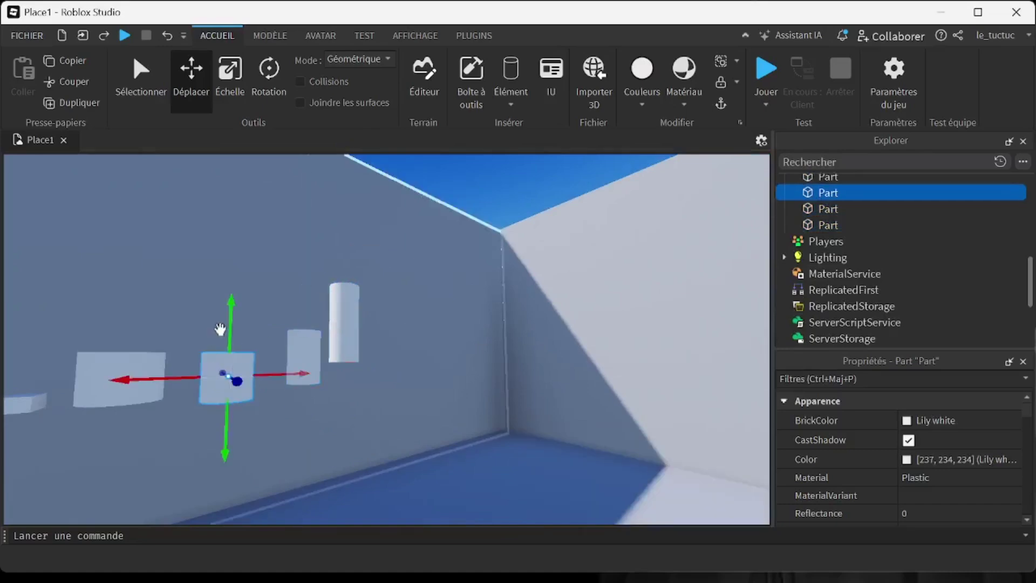
{"action": "left_click_drag", "start_coordinate": [228, 323], "coordinate": [229, 308]}
{"action": "left_click", "coordinate": [303, 341]}
{"action": "left_click_drag", "start_coordinate": [304, 316], "coordinate": [305, 294]}
{"action": "left_click", "coordinate": [351, 282]}
{"action": "left_click_drag", "start_coordinate": [343, 260], "coordinate": [342, 231]}
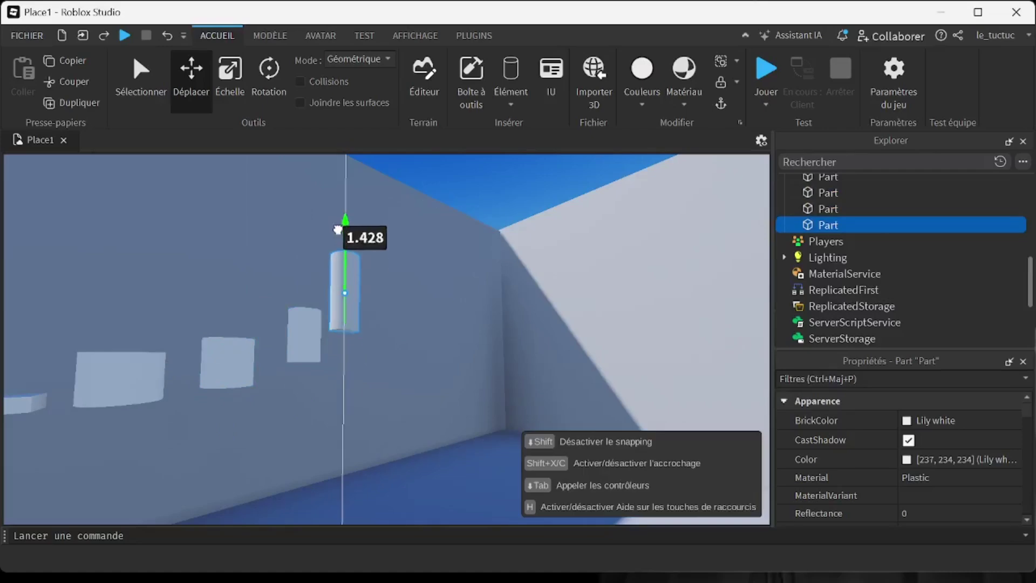
- Select the enclosure walls and all the jump platforms together and anchor them
{"action": "right_click_drag", "start_coordinate": [375, 350], "coordinate": [376, 347]}
{"action": "scroll", "coordinate": [594, 325], "scroll_direction": "down", "scroll_amount": 5}
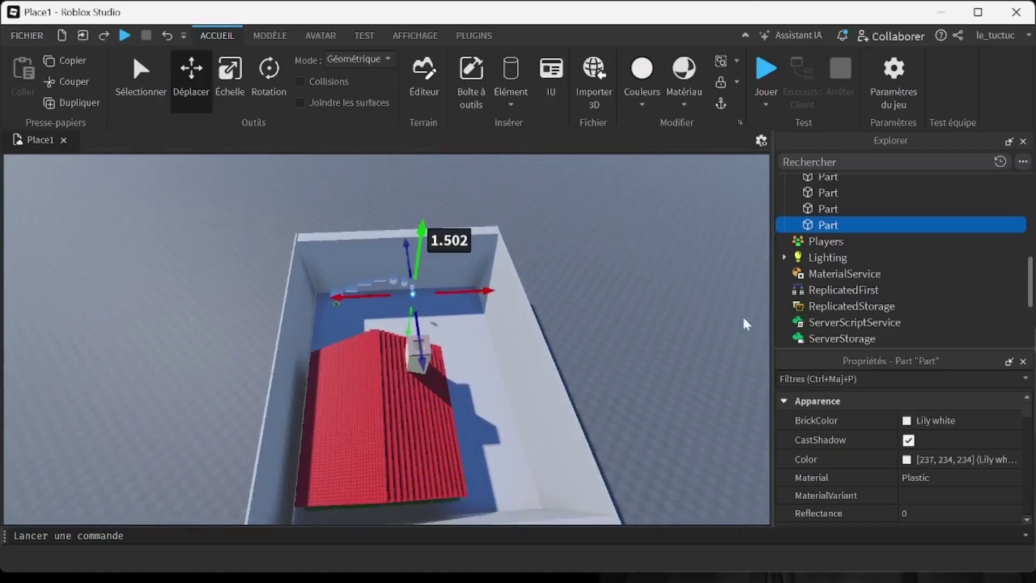
{"action": "scroll", "coordinate": [789, 235], "scroll_direction": "up", "scroll_amount": 5}
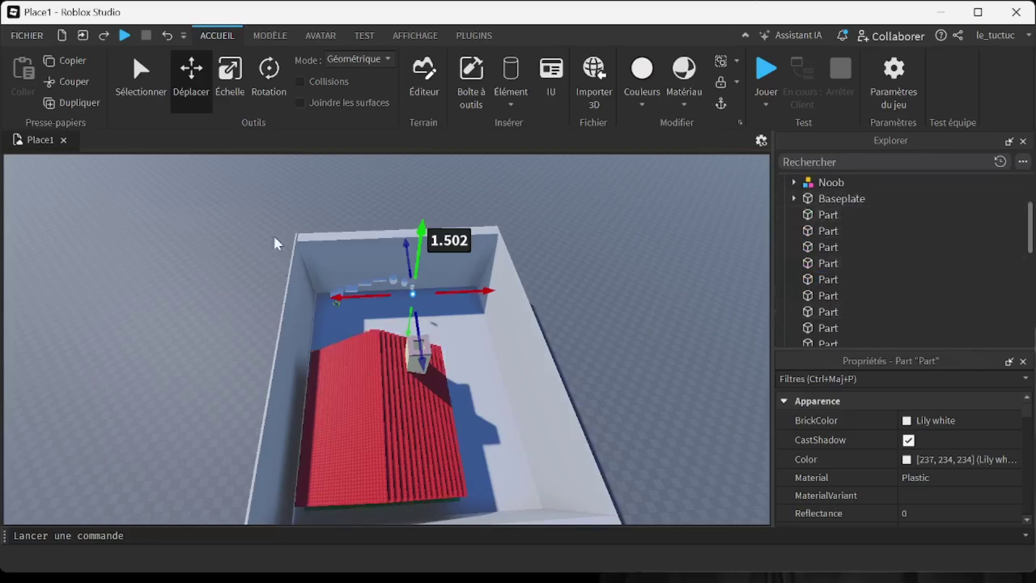
{"action": "left_click_drag", "start_coordinate": [252, 208], "coordinate": [555, 361]}
{"action": "right_click_drag", "start_coordinate": [554, 358], "coordinate": [555, 361]}
{"action": "left_click_drag", "start_coordinate": [555, 361], "coordinate": [623, 372]}
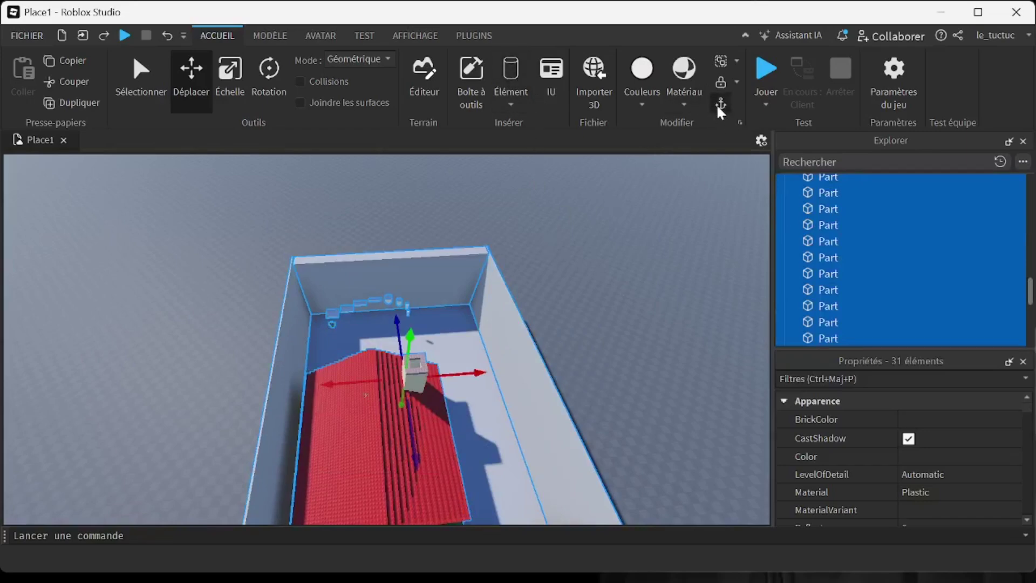
{"action": "left_click", "coordinate": [617, 307]}
{"action": "right_click_drag", "start_coordinate": [617, 307], "coordinate": [616, 307]}
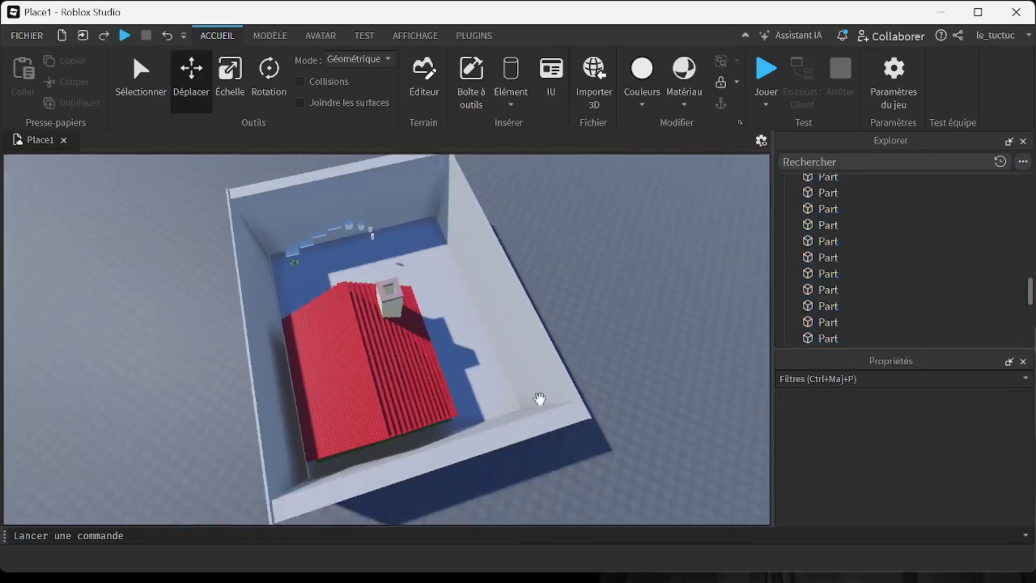
- Start a play test and walk the character out of the house towards the jump course
{"action": "right_click_drag", "start_coordinate": [634, 260], "coordinate": [635, 260]}
{"action": "left_click", "coordinate": [635, 260]}
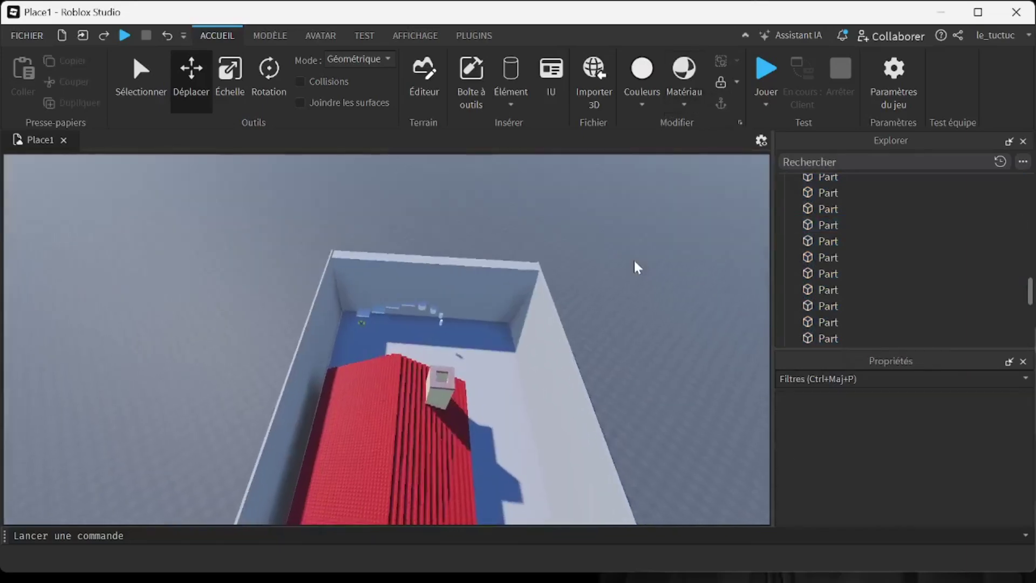
{"action": "scroll", "coordinate": [429, 300], "scroll_direction": "up", "scroll_amount": 4}
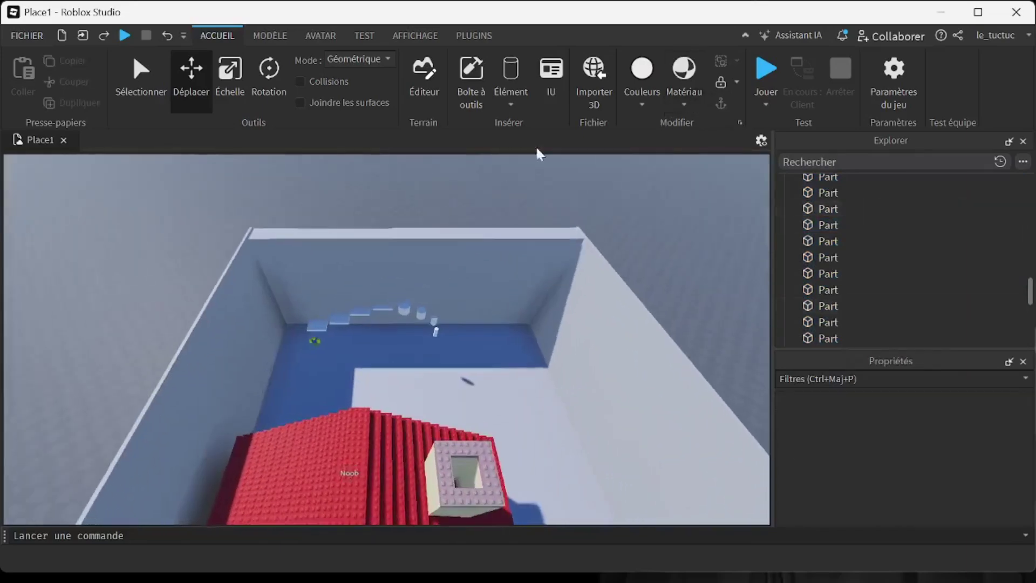
{"action": "left_click", "coordinate": [769, 72]}
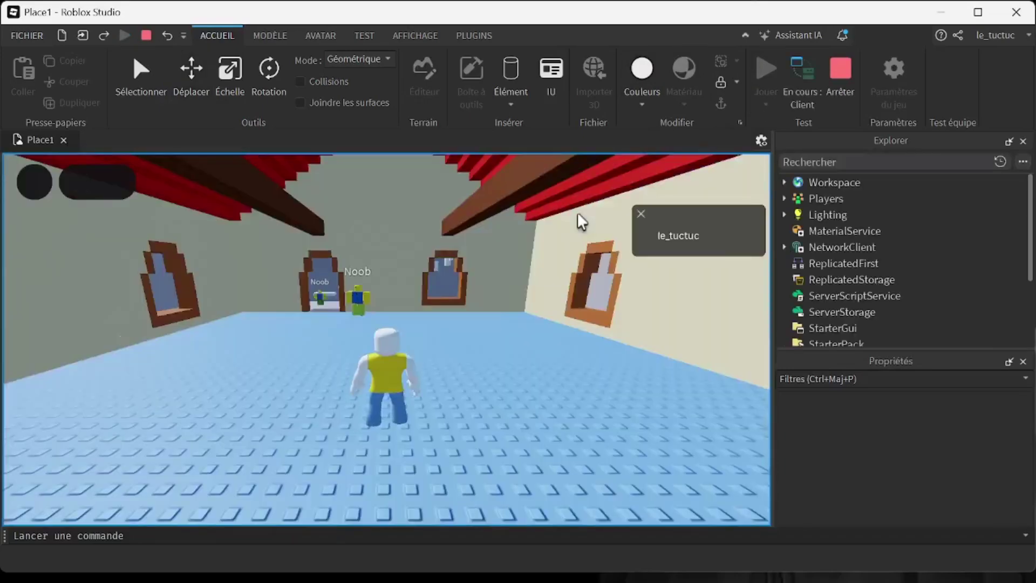
{"action": "key", "text": "z"}
{"action": "right_click_drag", "start_coordinate": [407, 346], "coordinate": [407, 345]}
{"action": "key", "text": "z"}
{"action": "key", "text": "z"}
{"action": "key", "text": "z"}
- Jump the character across the block and cylinder platforms up to the slimmest cylinder, run back towards the house, and end the play test
{"action": "key", "text": "space"}
{"action": "key", "text": "z"}
{"action": "key", "text": "space"}
{"action": "key", "text": "space"}
{"action": "key", "text": "z"}
{"action": "key", "text": "space"}
{"action": "key", "text": "space"}
{"action": "key", "text": "z"}
{"action": "key", "text": "z"}
{"action": "key", "text": "space"}
{"action": "key", "text": "z"}
{"action": "key", "text": "space"}
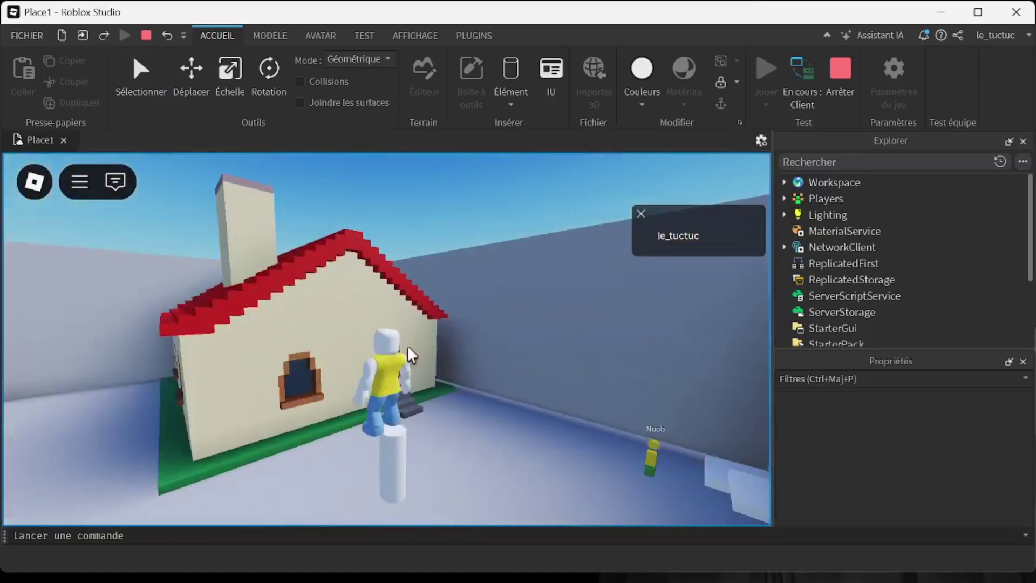
{"action": "right_click_drag", "start_coordinate": [416, 403], "coordinate": [416, 403]}
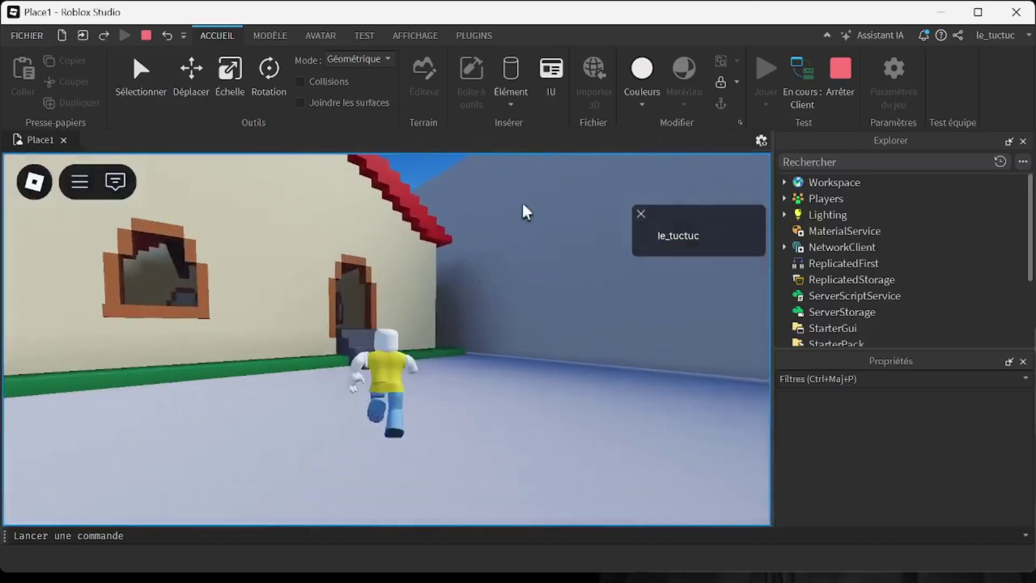
{"action": "left_click", "coordinate": [849, 61]}
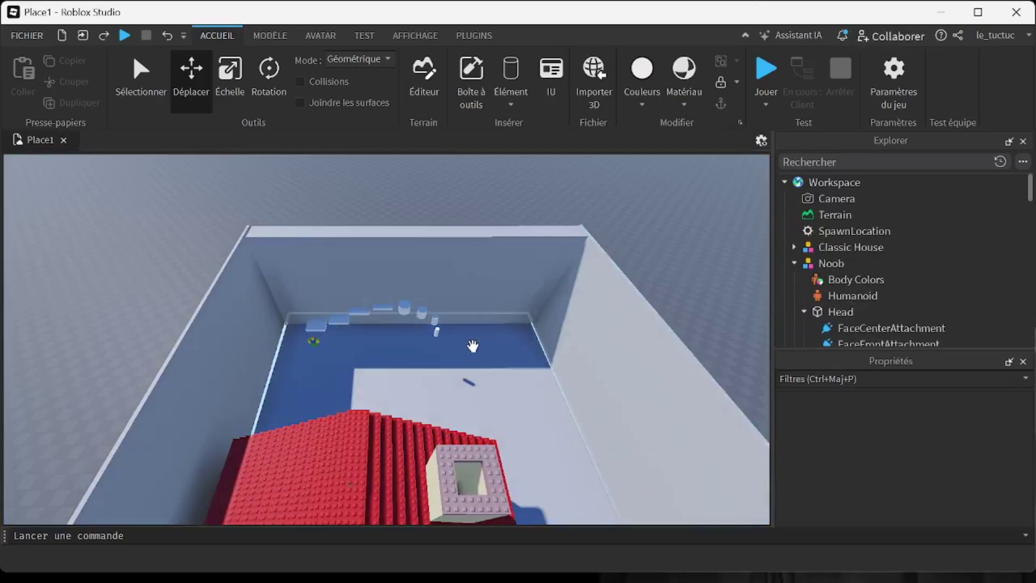
- Adjust the length of the enclosure wall near the house at the corner where it meets the neighbouring wall
{"action": "right_click_drag", "start_coordinate": [474, 347], "coordinate": [473, 332]}
{"action": "left_click", "coordinate": [473, 332]}
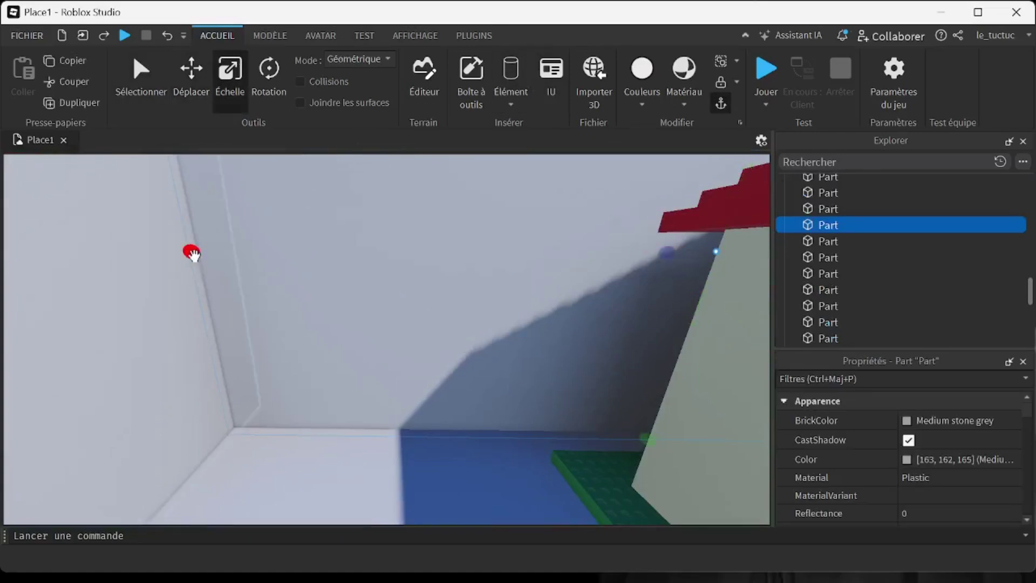
{"action": "left_click_drag", "start_coordinate": [193, 254], "coordinate": [228, 222]}
{"action": "scroll", "coordinate": [416, 282], "scroll_direction": "up", "scroll_amount": 3}
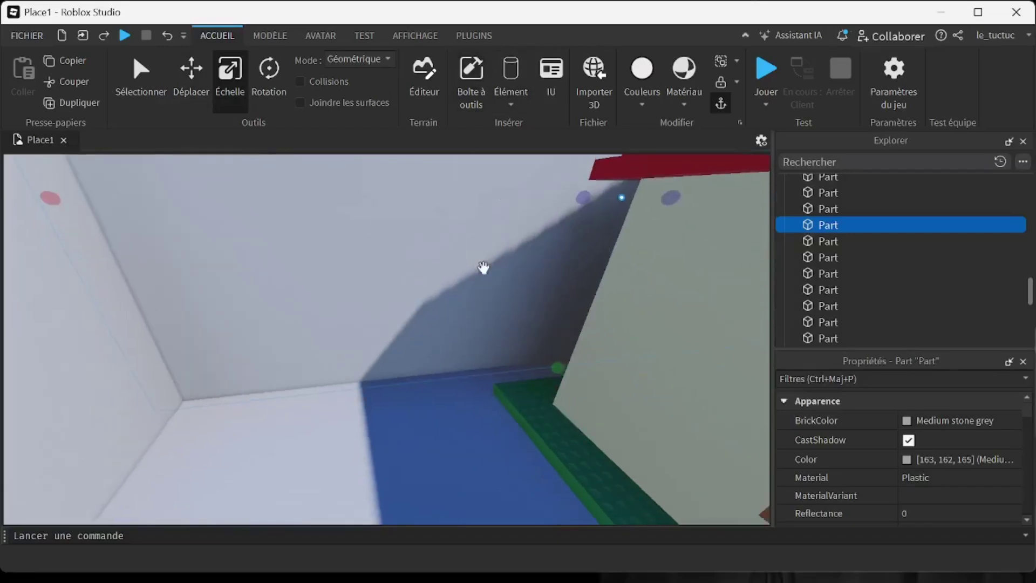
- Insert a block on the ground near the wall corner beside the house and enlarge it in height, width and depth into a big box
{"action": "middle_click_drag", "start_coordinate": [484, 267], "coordinate": [511, 62]}
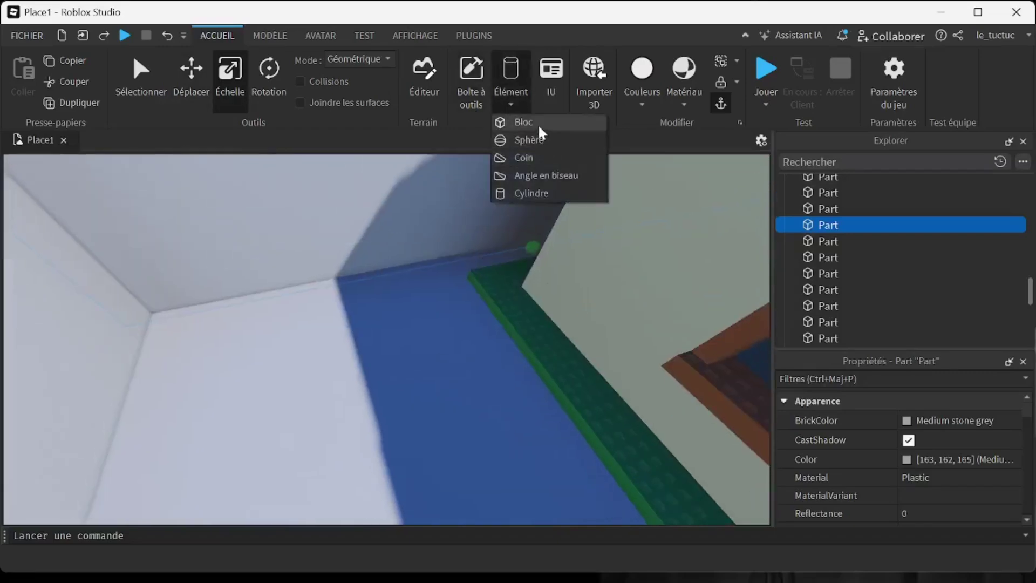
{"action": "left_click", "coordinate": [539, 124]}
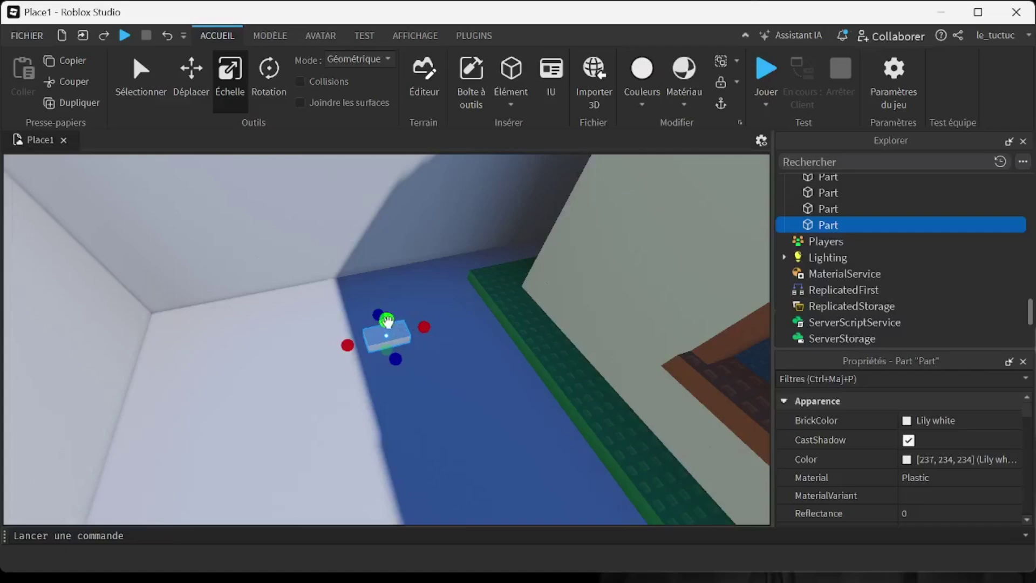
{"action": "left_click_drag", "start_coordinate": [387, 322], "coordinate": [386, 183]}
{"action": "left_click_drag", "start_coordinate": [340, 296], "coordinate": [226, 307]}
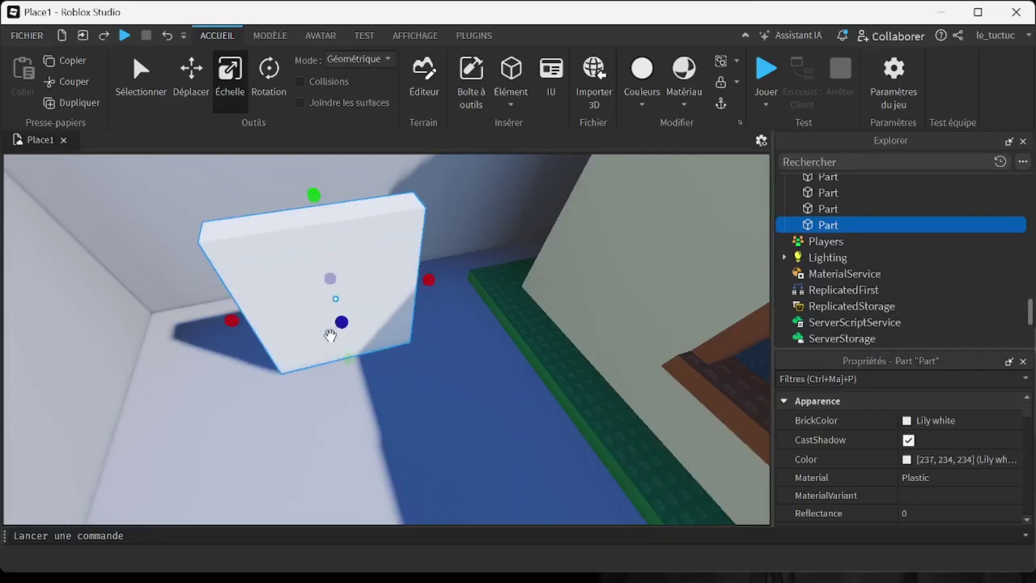
{"action": "left_click_drag", "start_coordinate": [341, 322], "coordinate": [372, 458]}
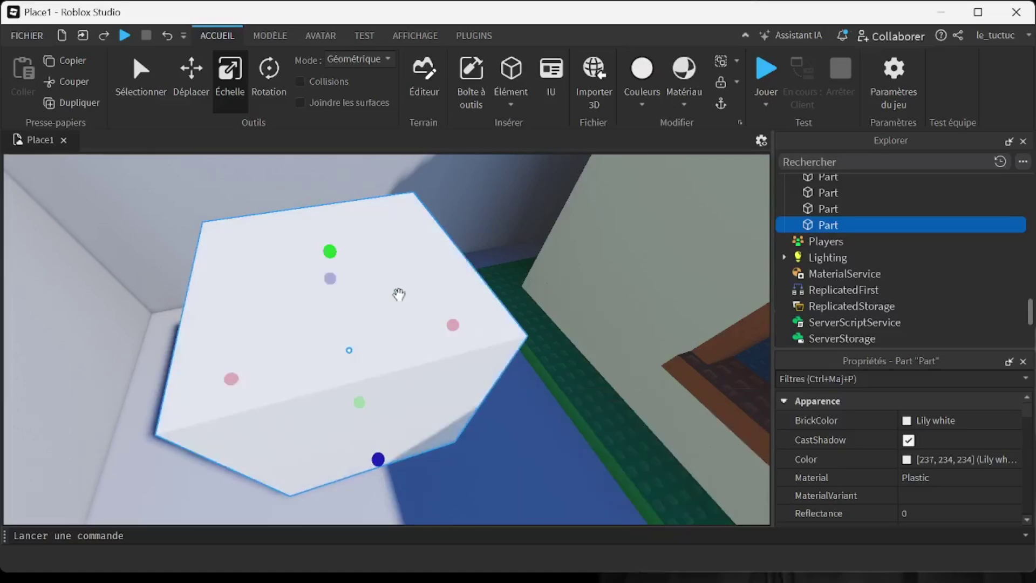
{"action": "scroll", "coordinate": [399, 294], "scroll_direction": "up", "scroll_amount": 3}
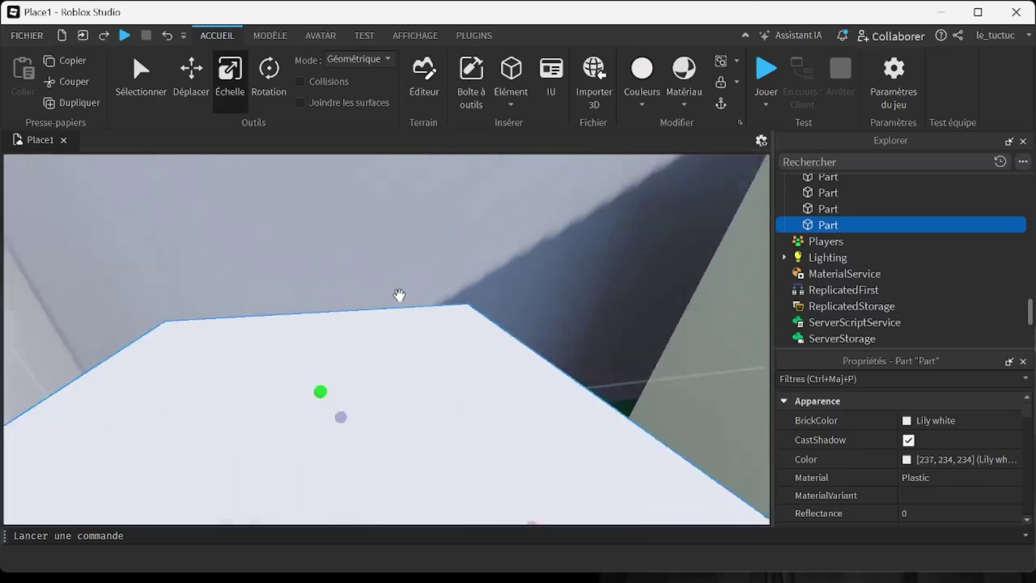
{"action": "scroll", "coordinate": [399, 294], "scroll_direction": "down", "scroll_amount": 5}
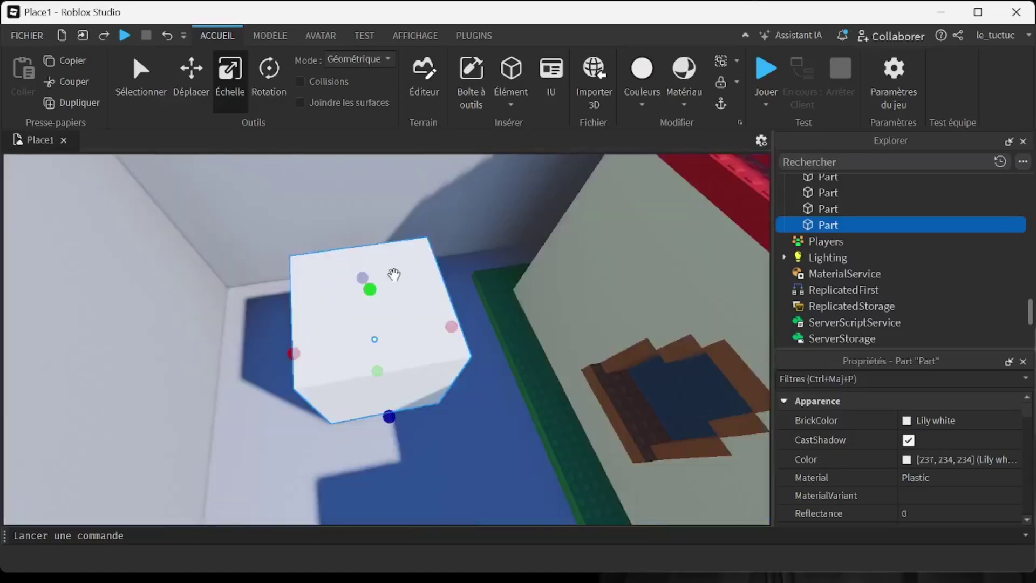
- Move the big block about 16.4 studs into the enclosure wall so that it passes through it
{"action": "left_click", "coordinate": [265, 78]}
{"action": "left_click", "coordinate": [196, 64]}
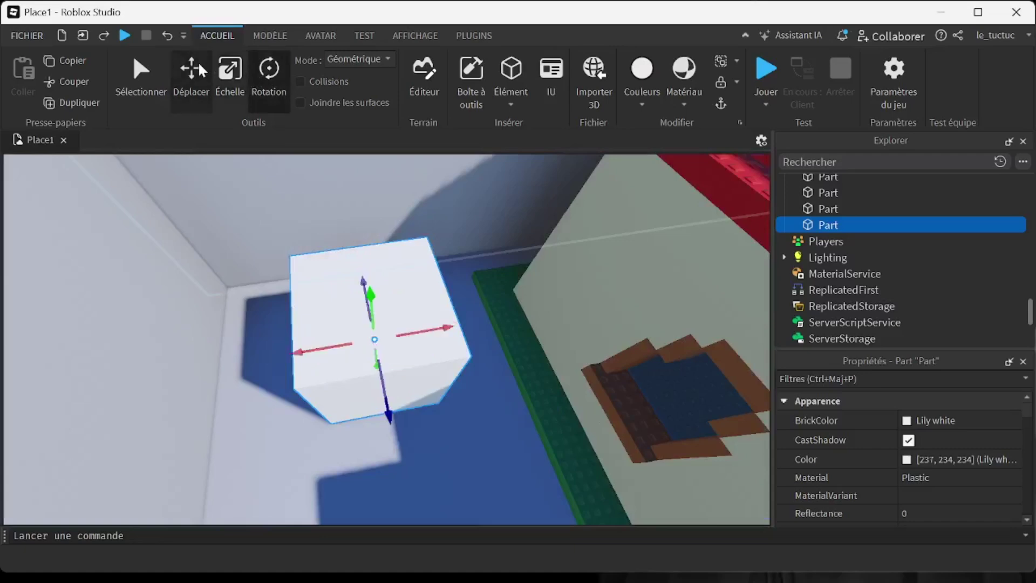
{"action": "left_click_drag", "start_coordinate": [380, 393], "coordinate": [347, 268]}
{"action": "right_click_drag", "start_coordinate": [370, 239], "coordinate": [354, 220]}
{"action": "scroll", "coordinate": [461, 287], "scroll_direction": "up", "scroll_amount": 4}
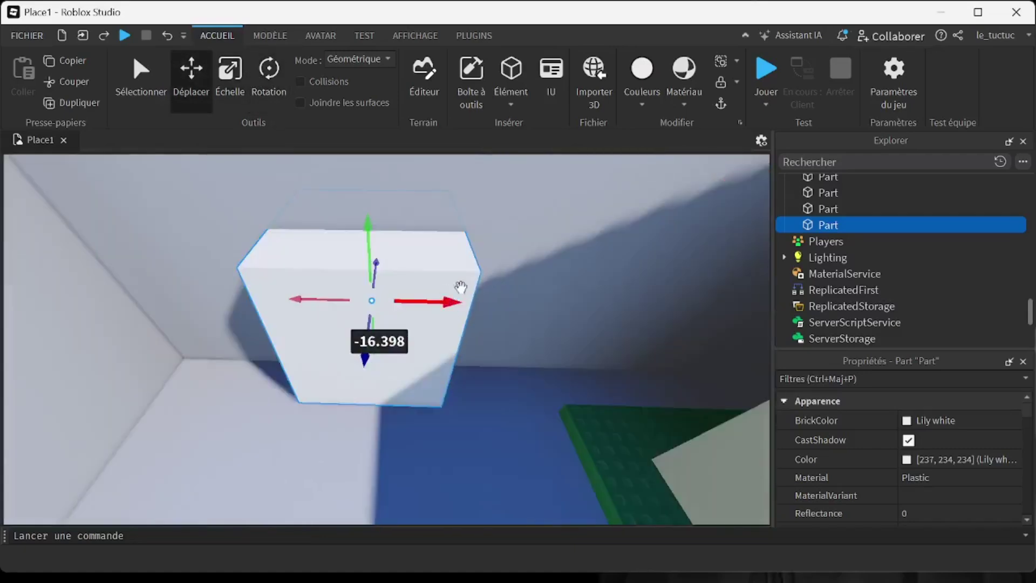
{"action": "scroll", "coordinate": [460, 287], "scroll_direction": "down", "scroll_amount": 5}
- Negate the block embedded in the wall to make it a cutting shape
{"action": "right_click_drag", "start_coordinate": [461, 287], "coordinate": [476, 315]}
{"action": "right_click", "coordinate": [476, 316]}
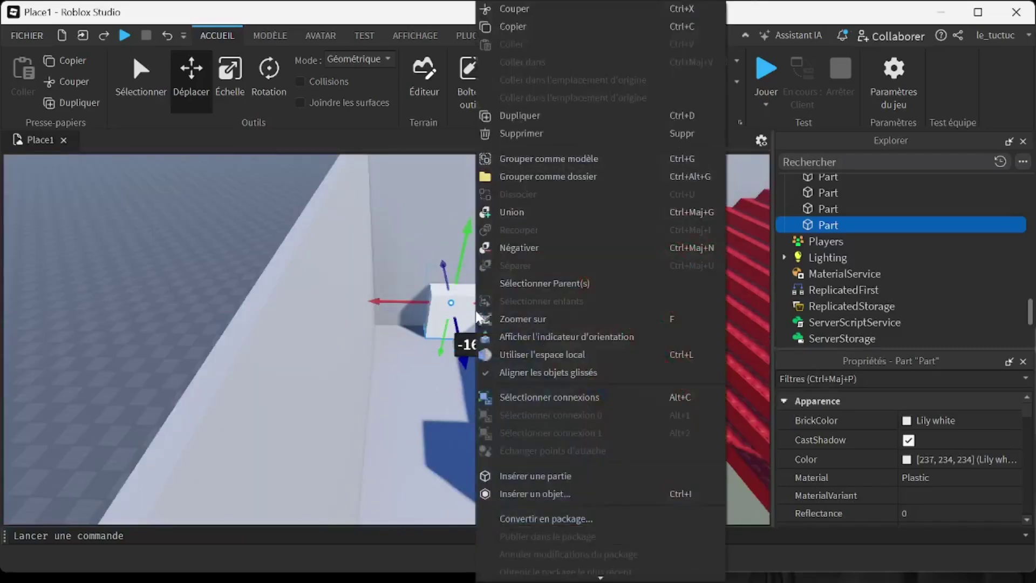
{"action": "left_click", "coordinate": [518, 247]}
{"action": "right_click_drag", "start_coordinate": [530, 285], "coordinate": [517, 336]}
{"action": "left_click", "coordinate": [333, 276]}
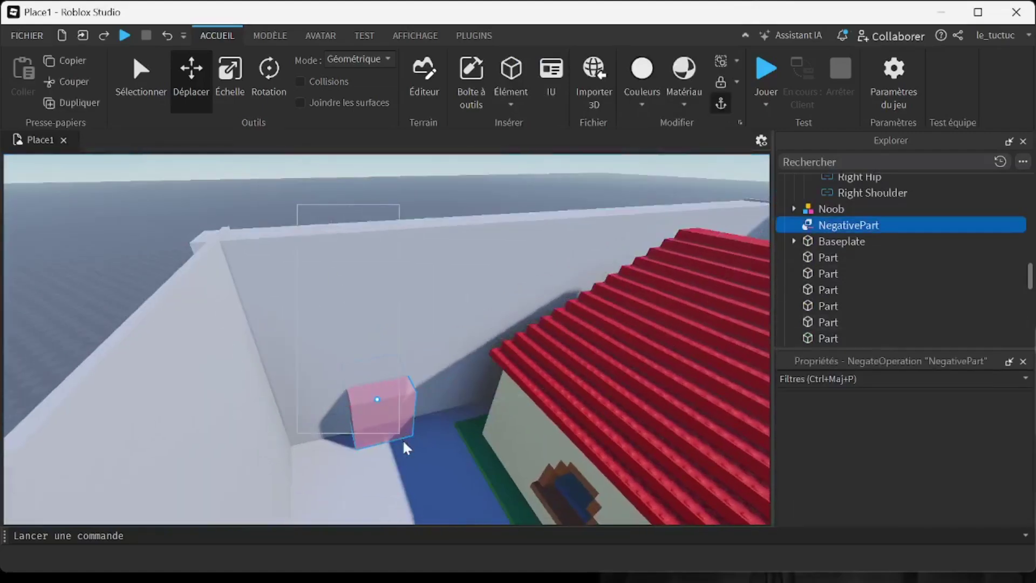
{"action": "left_click_drag", "start_coordinate": [480, 432], "coordinate": [580, 382]}
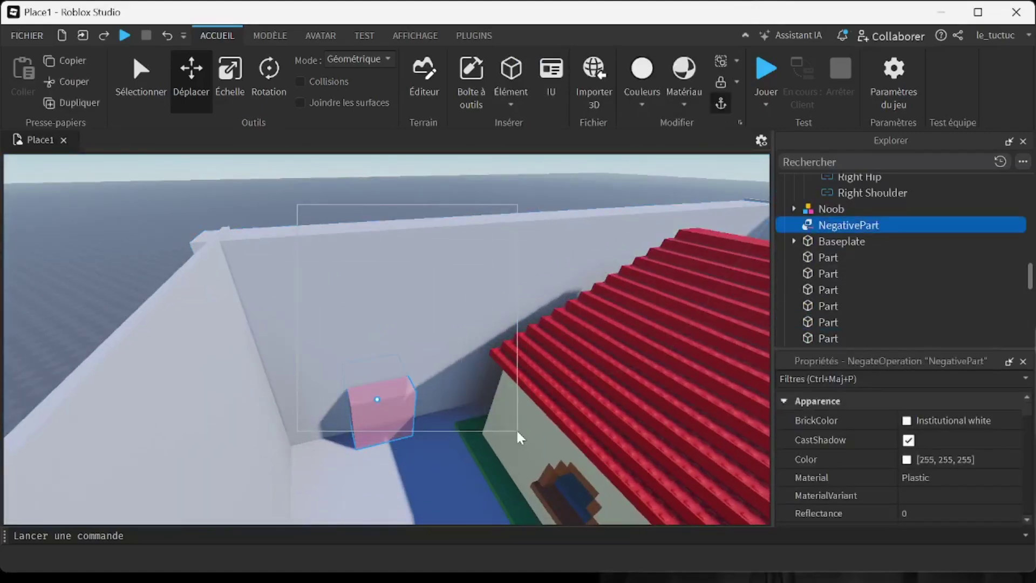
{"action": "mouse_move", "coordinate": [516, 429]}
{"action": "left_mouse_down"}
{"action": "mouse_move", "coordinate": [526, 409]}
{"action": "mouse_move", "coordinate": [511, 409]}
{"action": "left_mouse_up"}
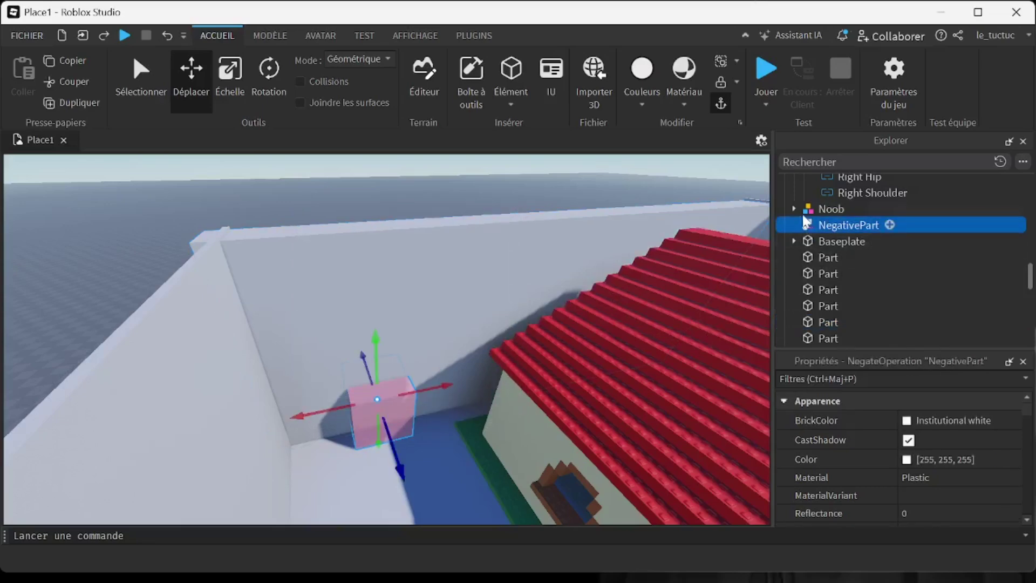
{"action": "left_click", "coordinate": [377, 291]}
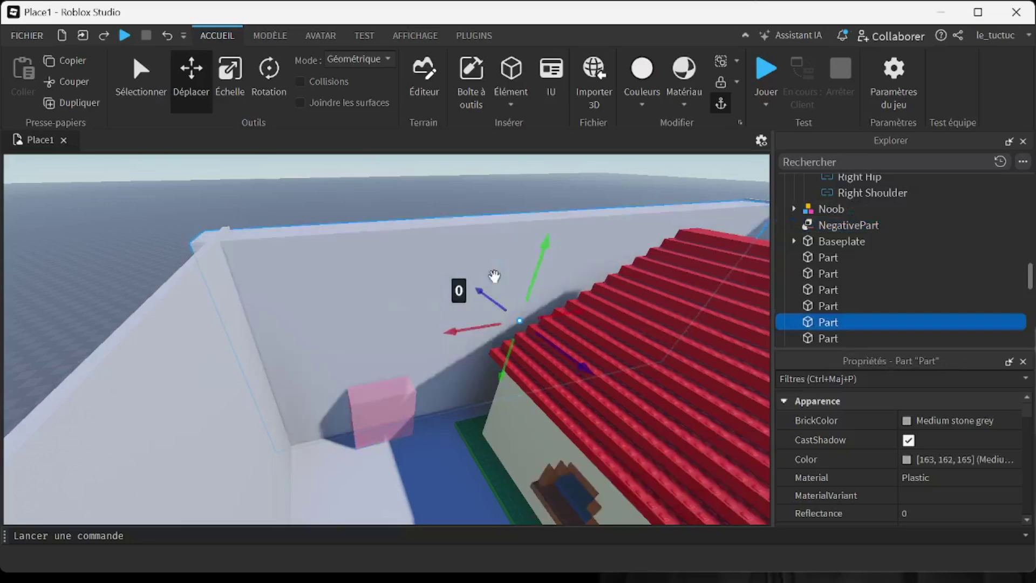
{"action": "left_click", "coordinate": [828, 241]}
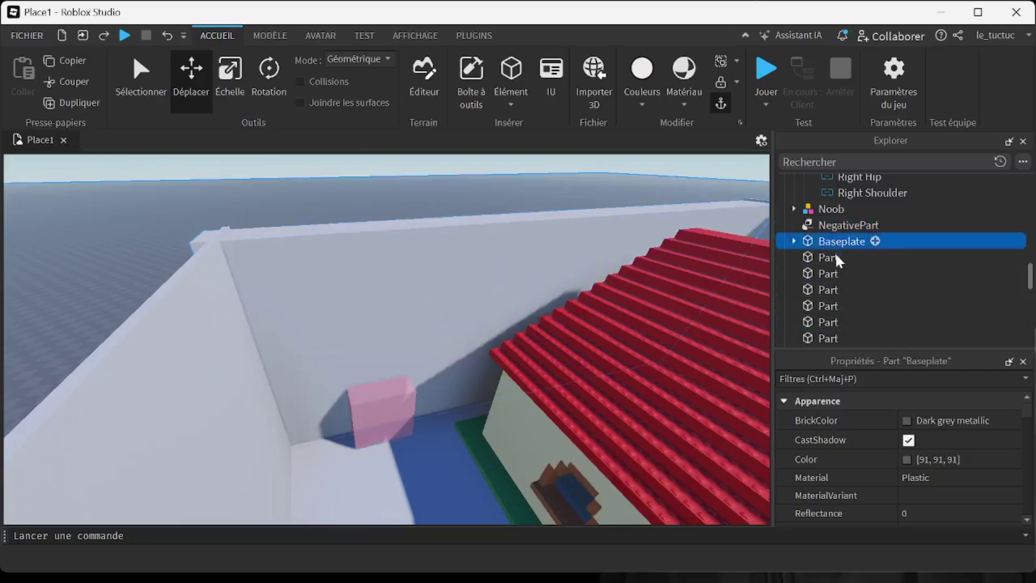
{"action": "left_click", "coordinate": [826, 322]}
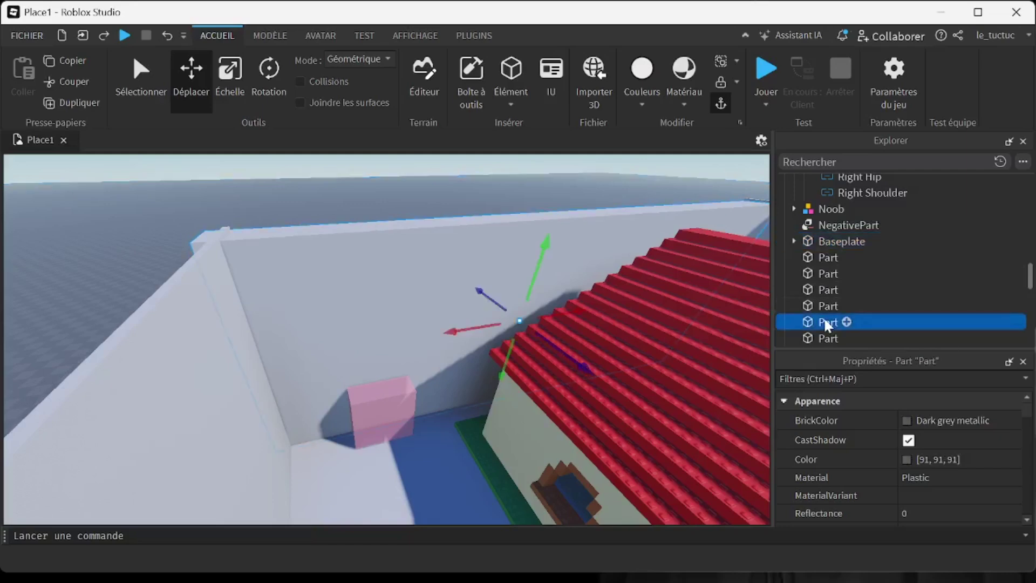
{"action": "left_click", "coordinate": [214, 370]}
- Select the negative block together with the wall it crosses and union them to cut a rectangular opening
{"action": "left_click_drag", "start_coordinate": [217, 197], "coordinate": [284, 219]}
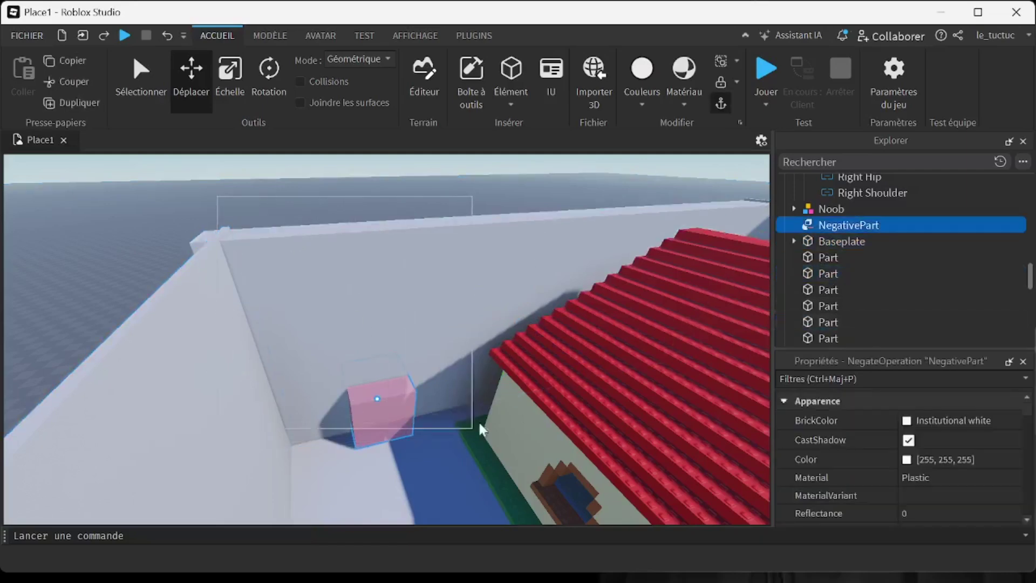
{"action": "left_click_drag", "start_coordinate": [605, 388], "coordinate": [521, 425]}
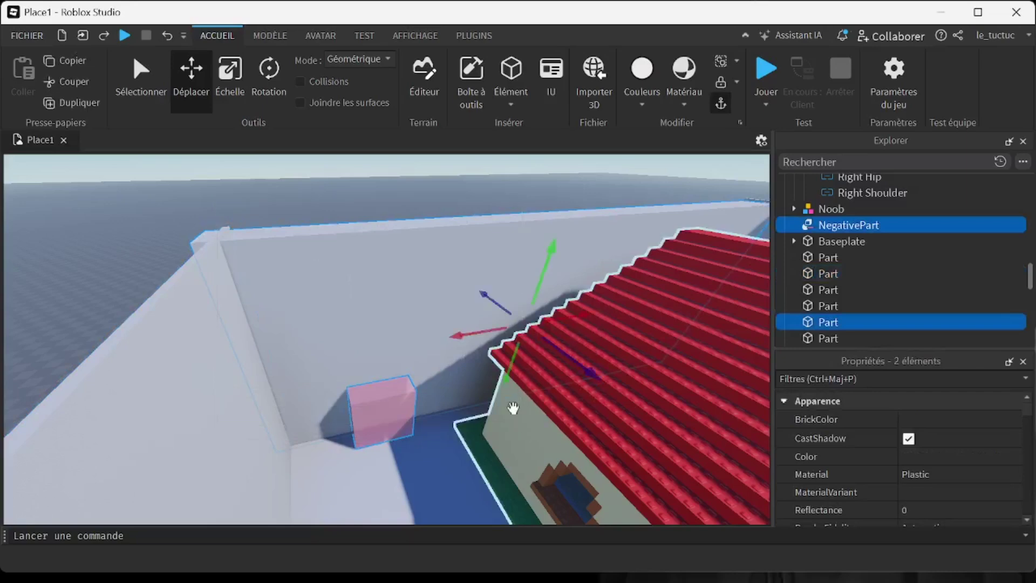
{"action": "right_click", "coordinate": [439, 323]}
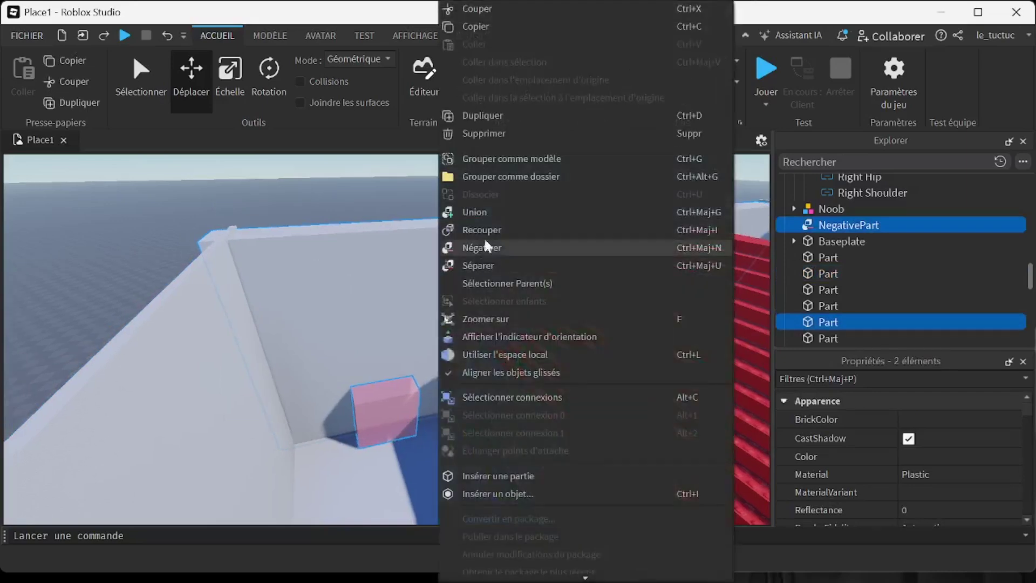
{"action": "left_click", "coordinate": [490, 210]}
{"action": "right_click_drag", "start_coordinate": [435, 393], "coordinate": [419, 426]}
{"action": "key", "text": "w"}
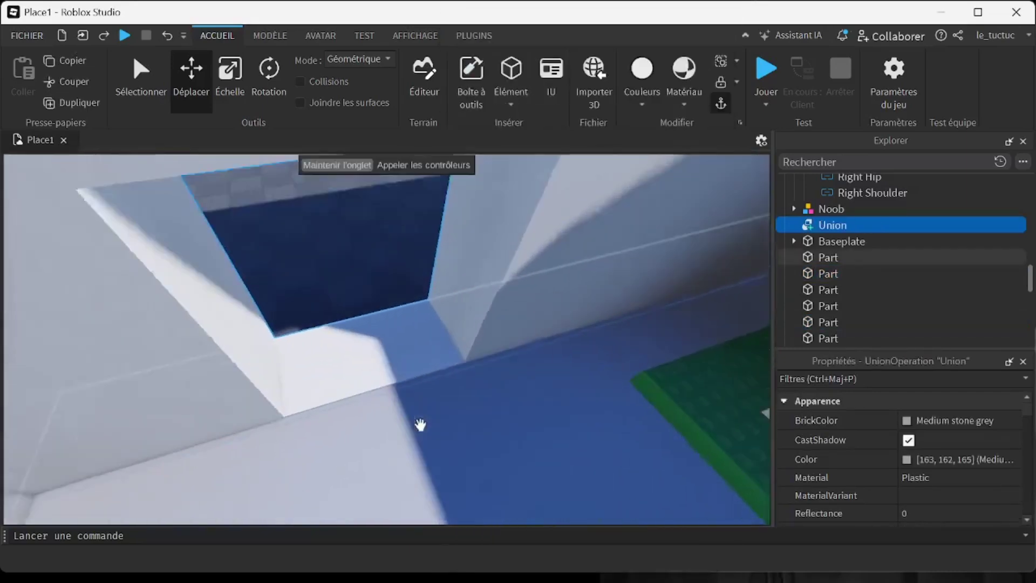
- Examine the opening cut through the wall from inside and outside the enclosure
{"action": "left_click", "coordinate": [316, 232]}
{"action": "right_click_drag", "start_coordinate": [461, 337], "coordinate": [461, 337]}
{"action": "scroll", "coordinate": [461, 338], "scroll_direction": "down", "scroll_amount": 3}
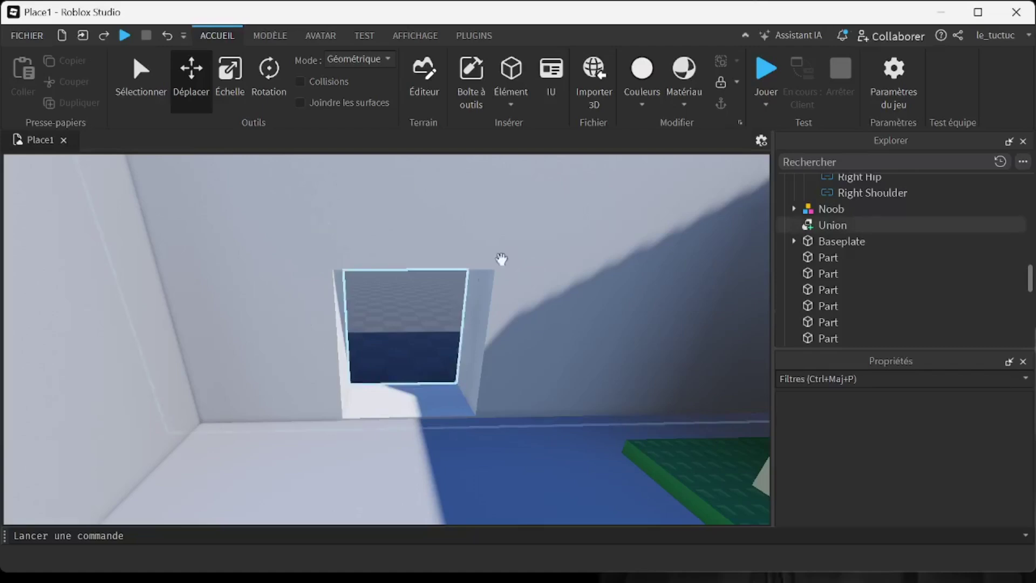
{"action": "scroll", "coordinate": [429, 436], "scroll_direction": "up", "scroll_amount": 5}
{"action": "mouse_move", "coordinate": [430, 436]}
{"action": "right_mouse_down"}
{"action": "mouse_move", "coordinate": [420, 440]}
{"action": "mouse_move", "coordinate": [429, 441]}
{"action": "right_mouse_up"}
{"action": "scroll", "coordinate": [430, 437], "scroll_direction": "up", "scroll_amount": 5}
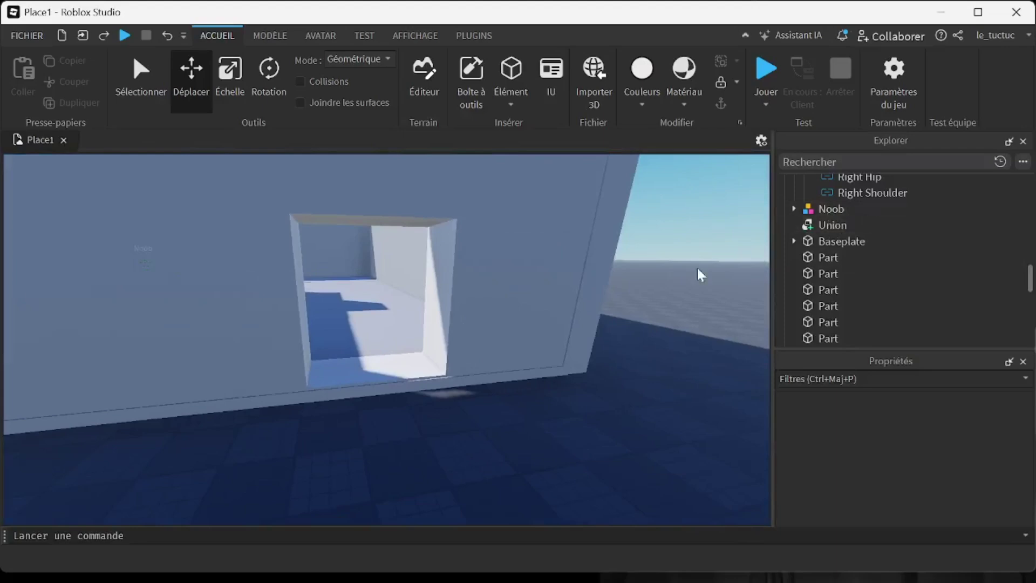
{"action": "right_click_drag", "start_coordinate": [540, 399], "coordinate": [653, 400]}
{"action": "scroll", "coordinate": [589, 296], "scroll_direction": "up", "scroll_amount": 2}
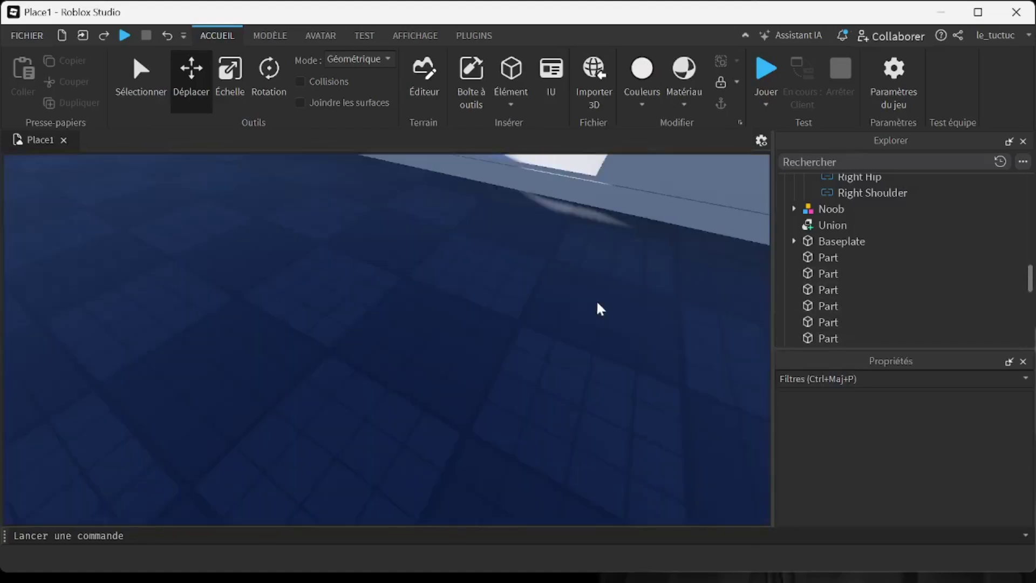
{"action": "scroll", "coordinate": [598, 301], "scroll_direction": "down", "scroll_amount": 5}
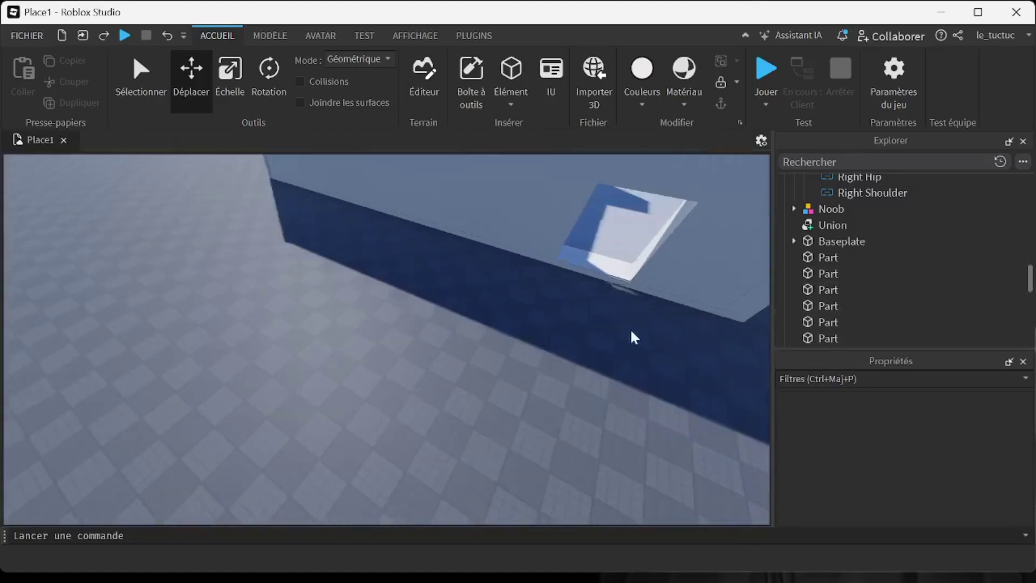
- Insert a part on the ground outside the wall opening and scale it lengthwise into a long, narrow strip
{"action": "right_click_drag", "start_coordinate": [551, 336], "coordinate": [549, 333]}
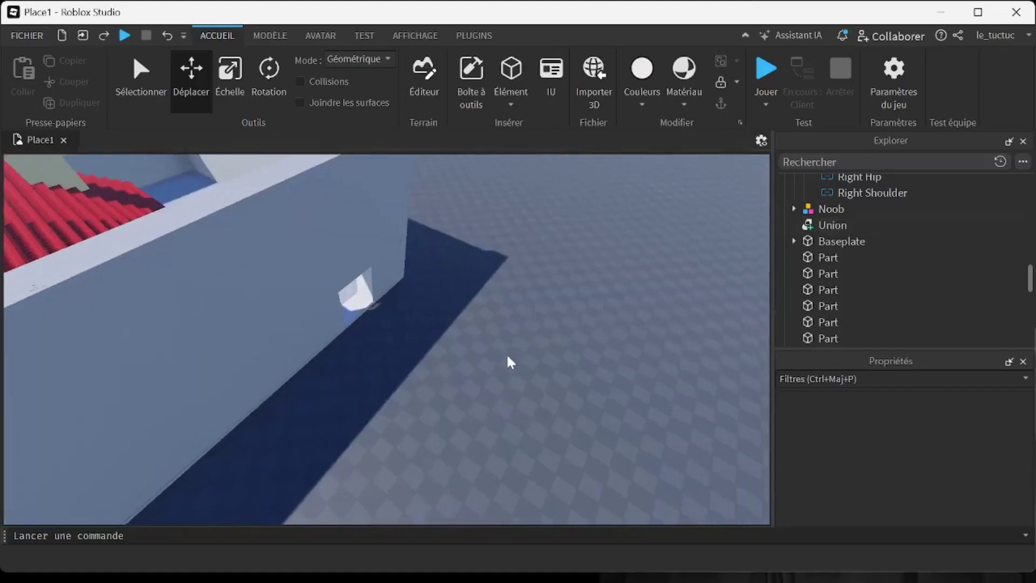
{"action": "left_click", "coordinate": [513, 76]}
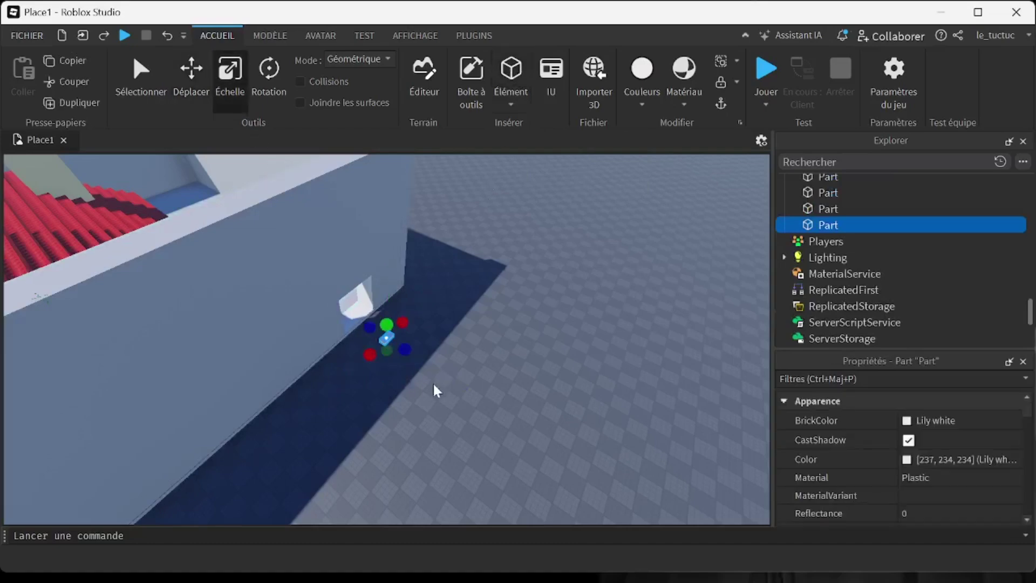
{"action": "left_click_drag", "start_coordinate": [405, 349], "coordinate": [408, 289]}
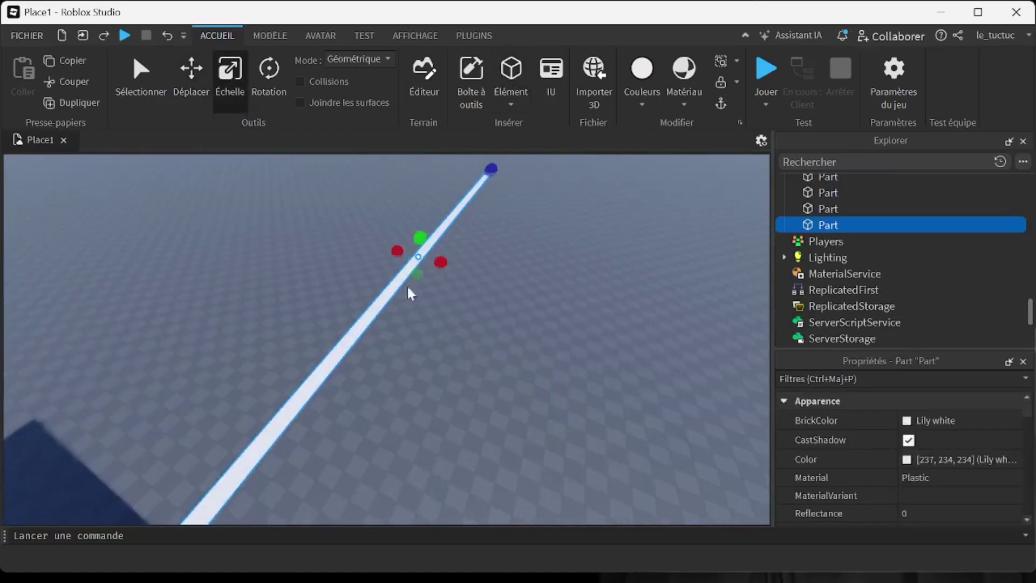
- Widen the long strip into a large flat slab that covers the ground outside and reaches the enclosure wall
{"action": "mouse_move", "coordinate": [398, 251]}
{"action": "left_mouse_down"}
{"action": "mouse_move", "coordinate": [414, 254]}
{"action": "mouse_move", "coordinate": [382, 245]}
{"action": "left_mouse_up"}
{"action": "left_click_drag", "start_coordinate": [435, 266], "coordinate": [359, 432]}
{"action": "right_click_drag", "start_coordinate": [359, 431], "coordinate": [403, 427]}
{"action": "mouse_move", "coordinate": [403, 428]}
{"action": "left_mouse_down"}
{"action": "mouse_move", "coordinate": [418, 416]}
{"action": "mouse_move", "coordinate": [414, 430]}
{"action": "left_mouse_up"}
{"action": "right_click_drag", "start_coordinate": [414, 430], "coordinate": [415, 432]}
{"action": "key", "text": "w"}
{"action": "left_click_drag", "start_coordinate": [415, 432], "coordinate": [420, 466]}
{"action": "right_click_drag", "start_coordinate": [419, 467], "coordinate": [420, 467]}
{"action": "key", "text": "s"}
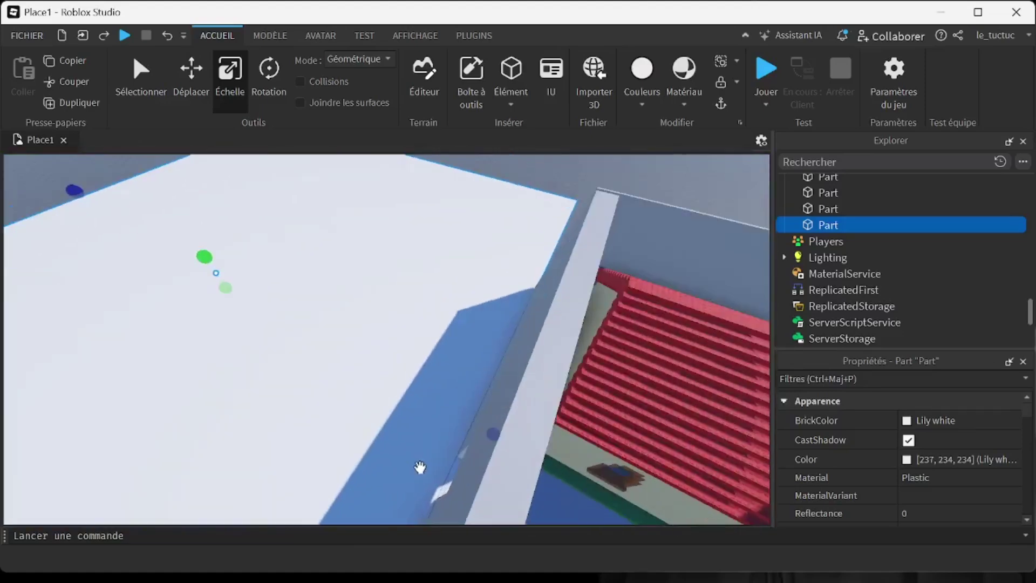
{"action": "left_click_drag", "start_coordinate": [474, 411], "coordinate": [482, 414]}
{"action": "right_click_drag", "start_coordinate": [359, 465], "coordinate": [360, 465]}
{"action": "key", "text": "w"}
{"action": "key", "text": "w"}
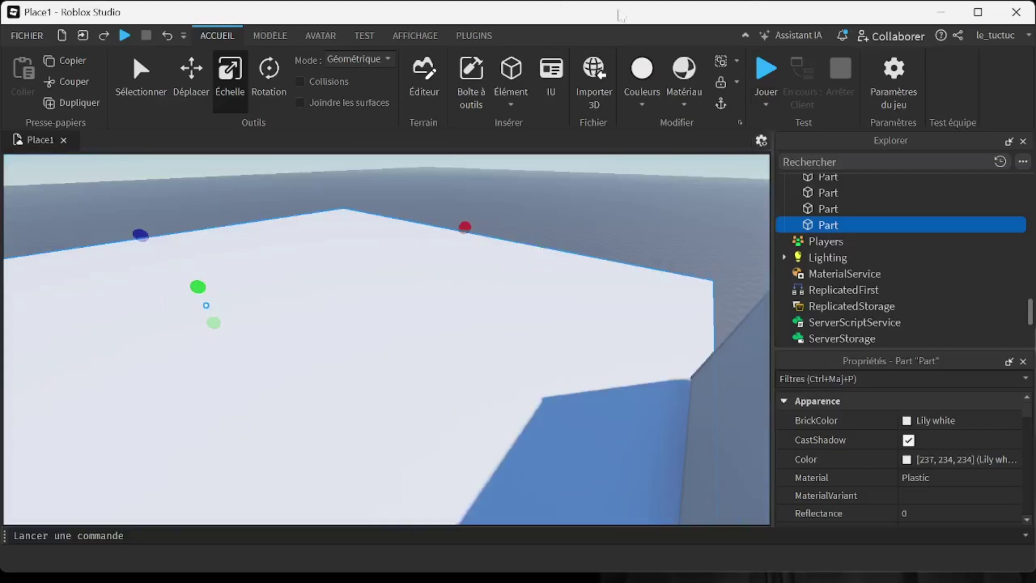
- Convert the large slab to cracked lava terrain with the part-to-terrain plugin and inspect it through the wall opening
{"action": "left_click", "coordinate": [474, 35]}
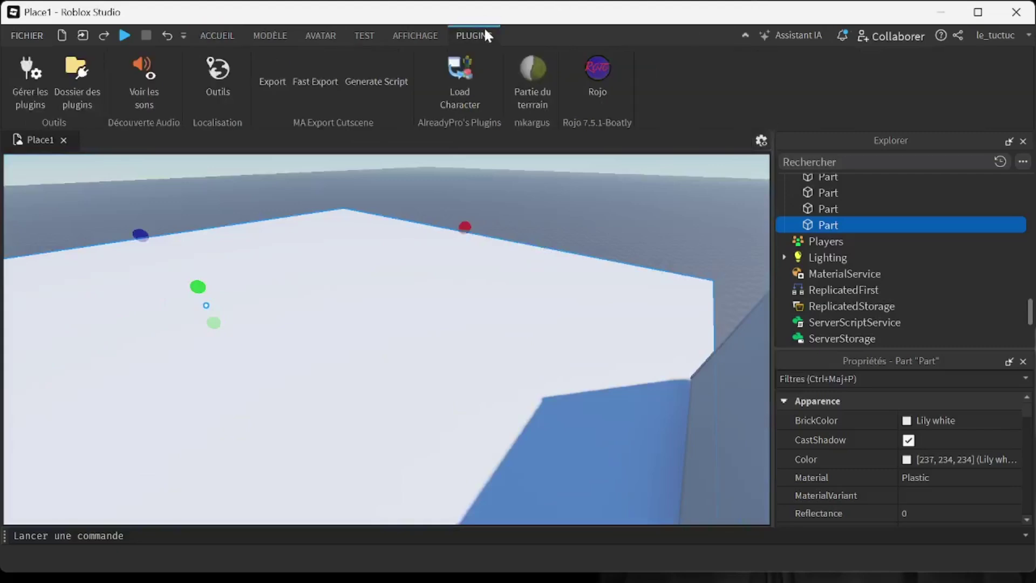
{"action": "left_click", "coordinate": [540, 72]}
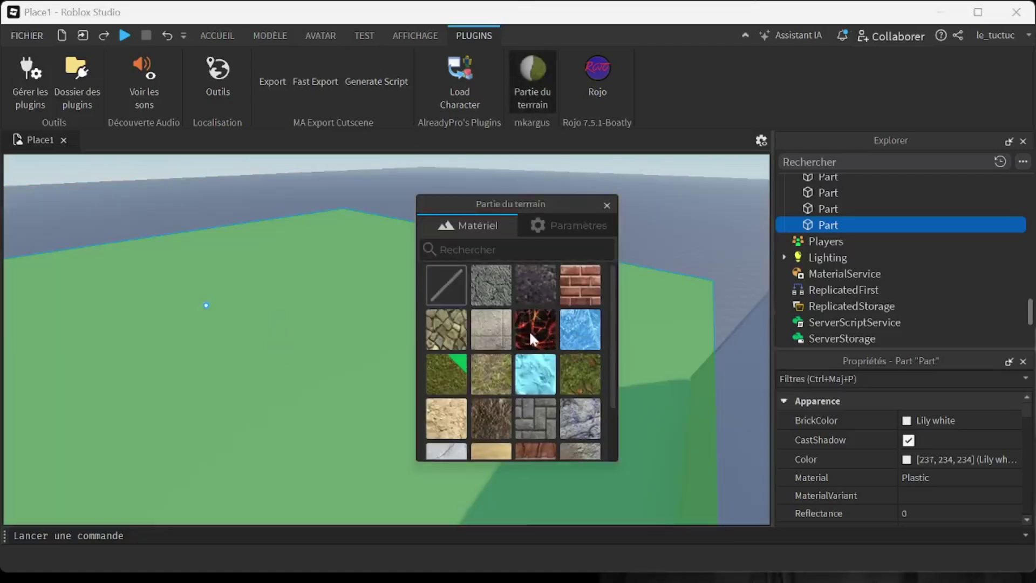
{"action": "left_click", "coordinate": [530, 333]}
{"action": "left_click", "coordinate": [278, 381]}
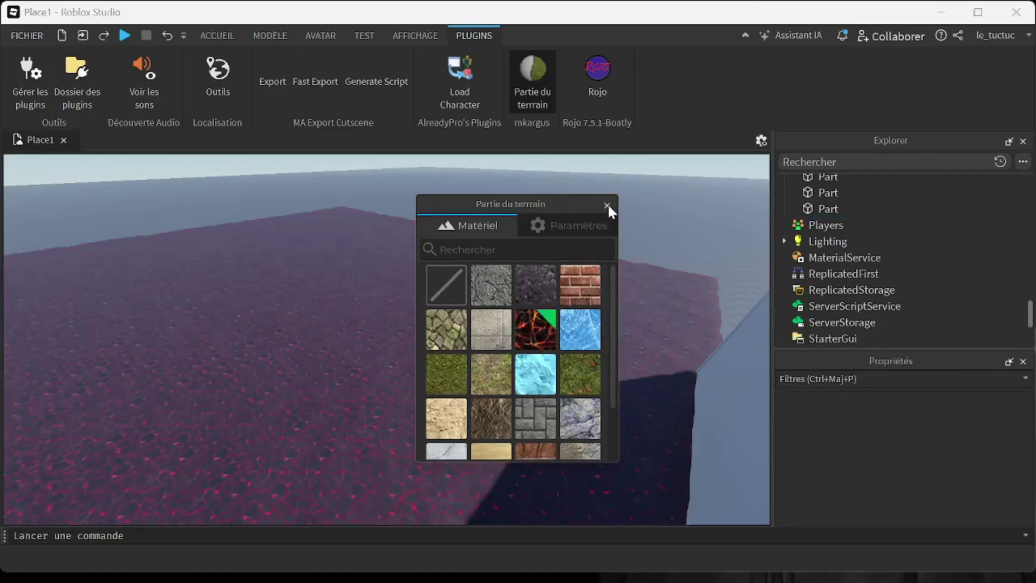
{"action": "left_click", "coordinate": [607, 206]}
{"action": "scroll", "coordinate": [527, 319], "scroll_direction": "up", "scroll_amount": 3}
{"action": "scroll", "coordinate": [527, 319], "scroll_direction": "up", "scroll_amount": 3}
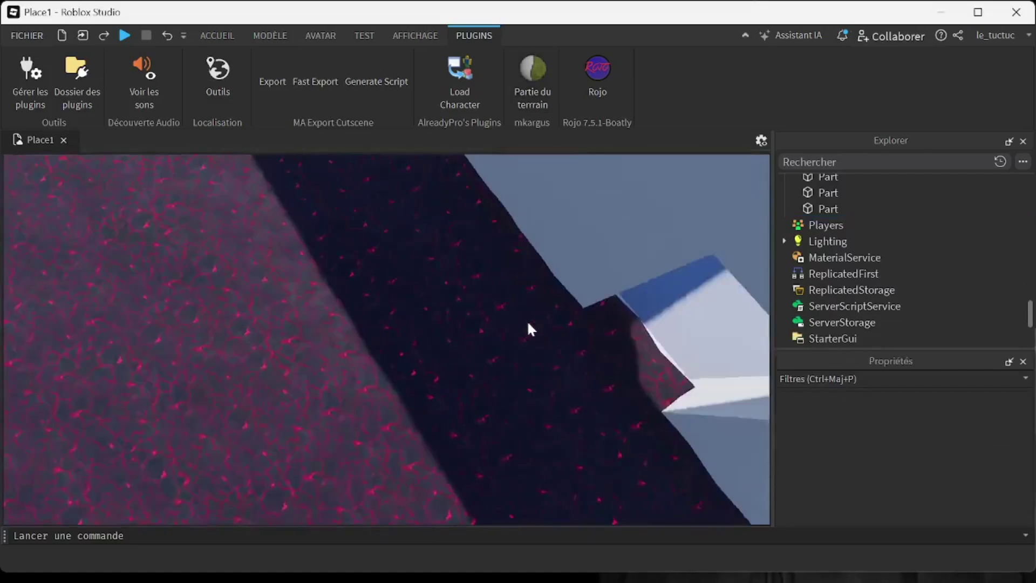
{"action": "scroll", "coordinate": [528, 327], "scroll_direction": "up", "scroll_amount": 10}
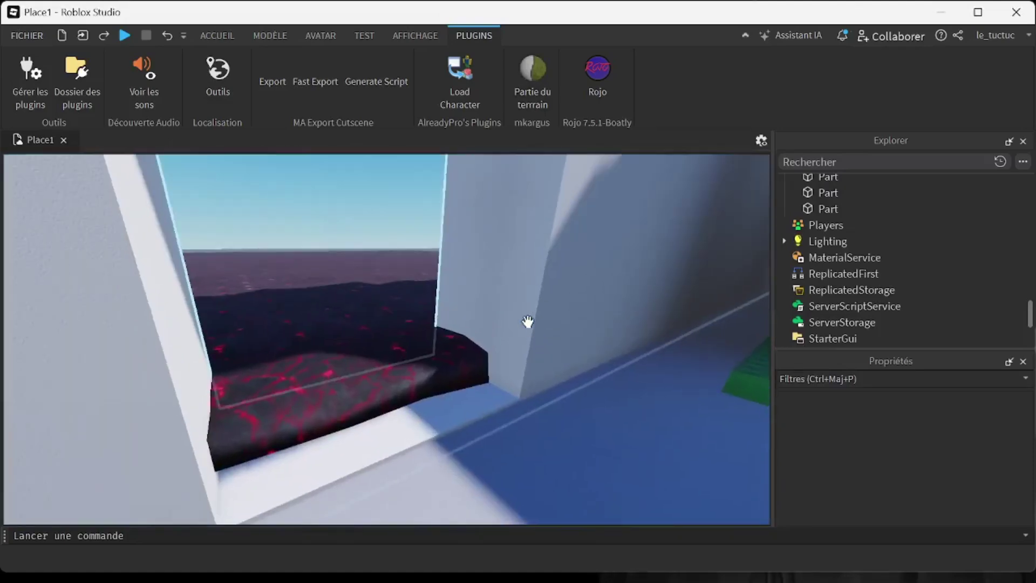
{"action": "right_click_drag", "start_coordinate": [528, 322], "coordinate": [528, 322]}
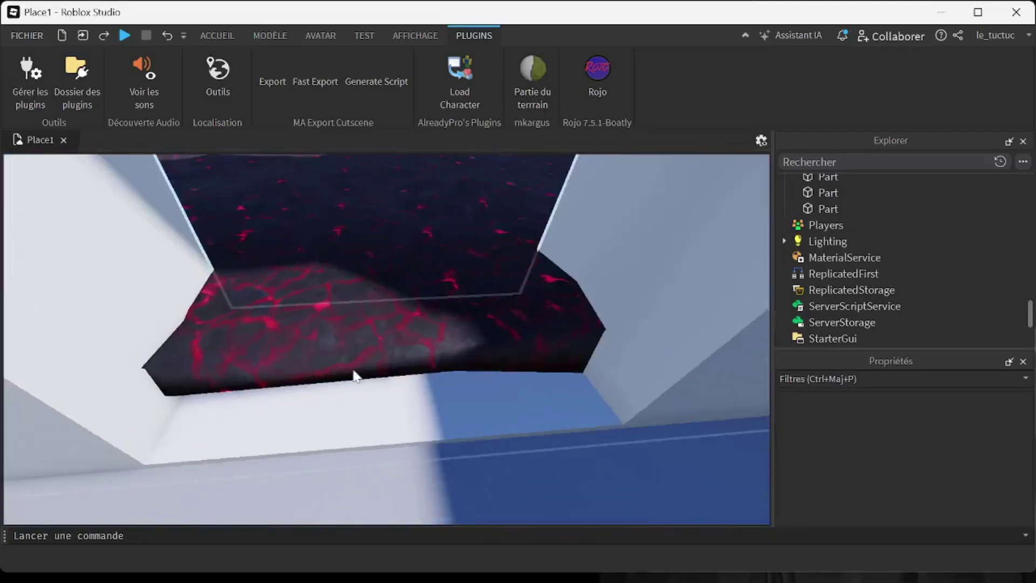
{"action": "scroll", "coordinate": [485, 387], "scroll_direction": "up", "scroll_amount": 10}
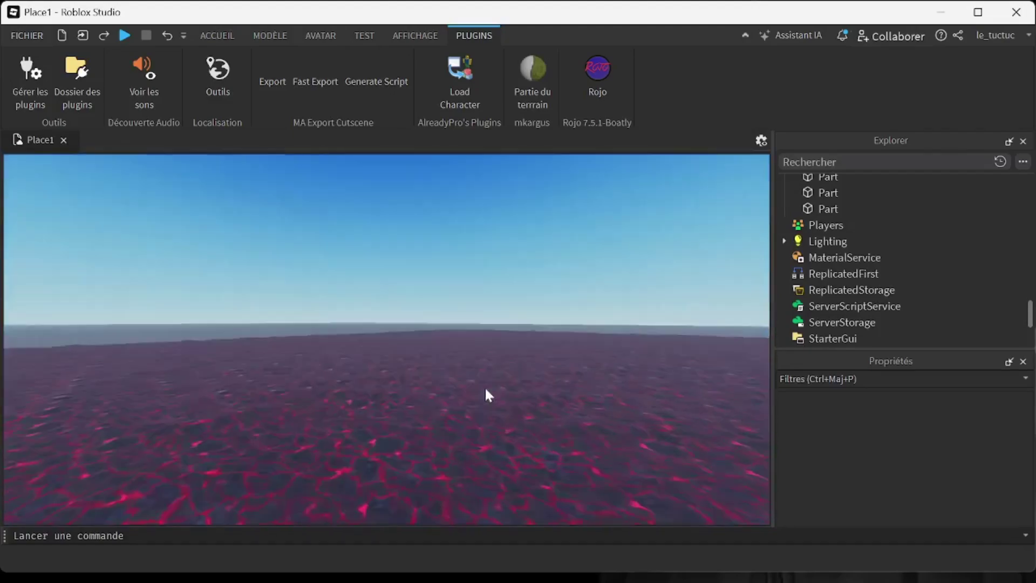
{"action": "right_click_drag", "start_coordinate": [485, 386], "coordinate": [488, 358]}
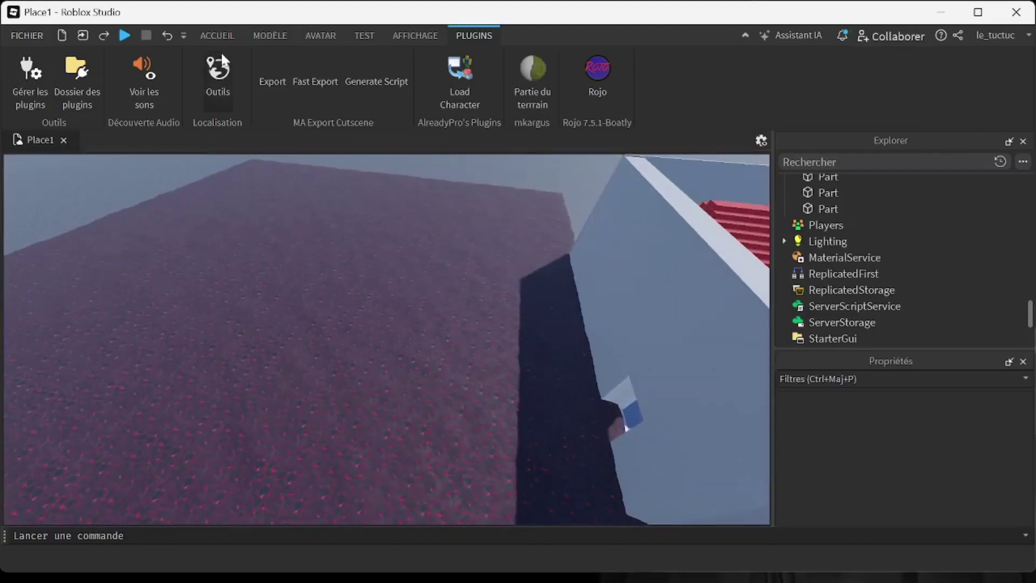
- Undo the terrain conversion and convert the large slab to cracked lava terrain again
{"action": "left_click", "coordinate": [169, 34]}
{"action": "left_click", "coordinate": [538, 97]}
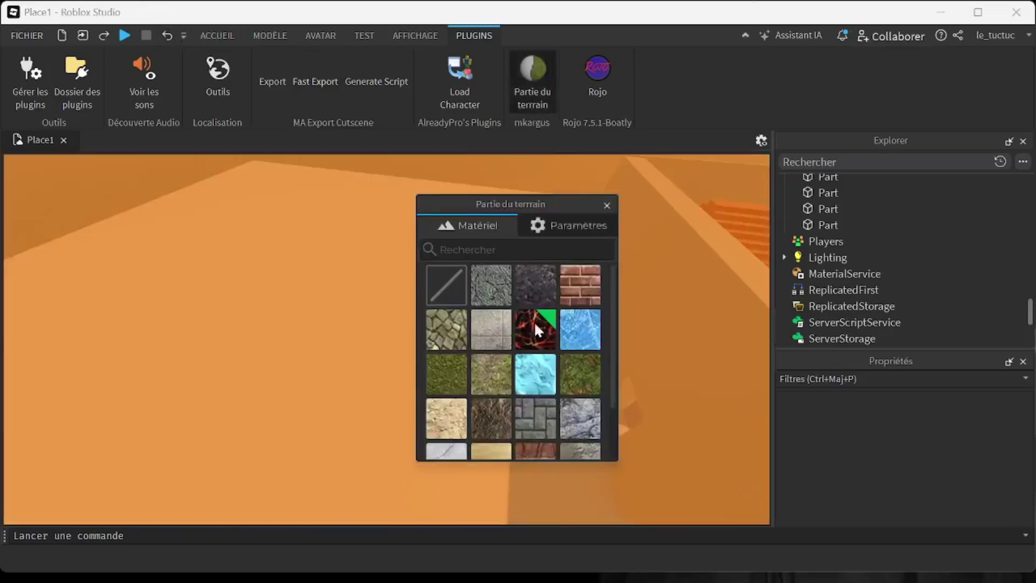
{"action": "scroll", "coordinate": [524, 358], "scroll_direction": "down", "scroll_amount": 2}
{"action": "scroll", "coordinate": [532, 374], "scroll_direction": "up", "scroll_amount": 2}
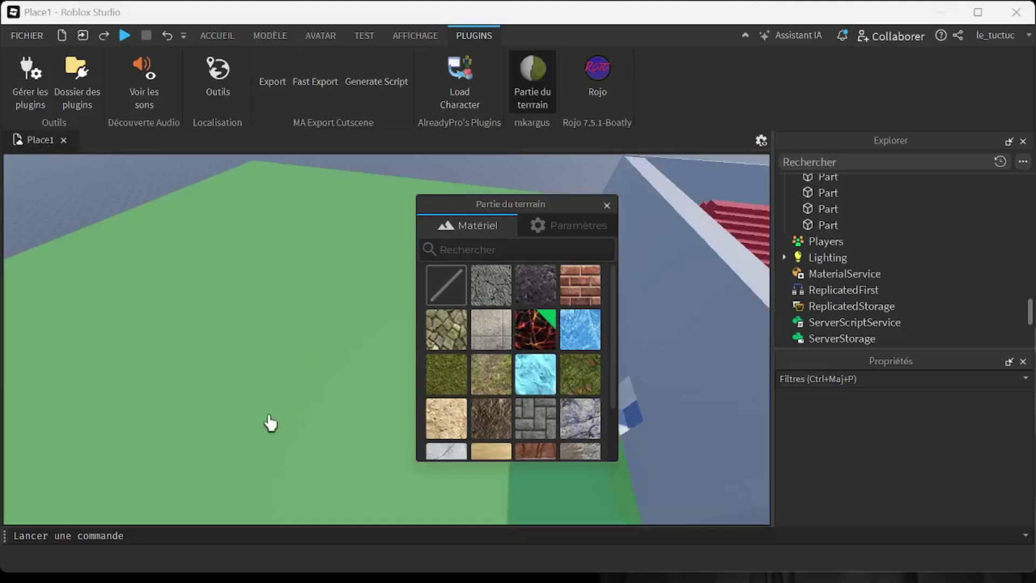
{"action": "left_click", "coordinate": [268, 421]}
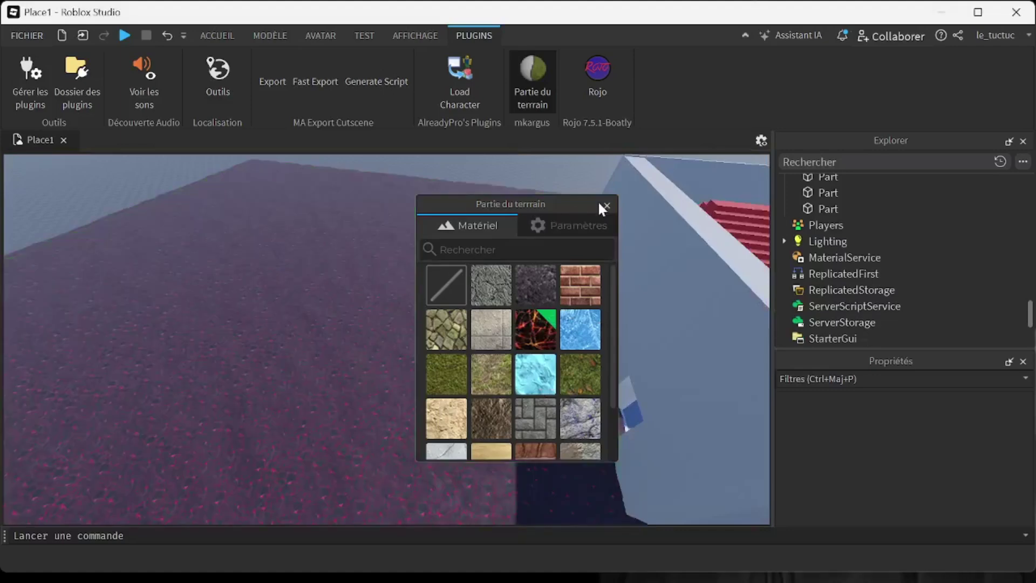
{"action": "left_click", "coordinate": [607, 205]}
- Insert a part in the wall opening and scale it into a sill spanning the opening's width and extending into the enclosure
{"action": "right_click_drag", "start_coordinate": [492, 381], "coordinate": [492, 379]}
{"action": "scroll", "coordinate": [492, 379], "scroll_direction": "up", "scroll_amount": 10}
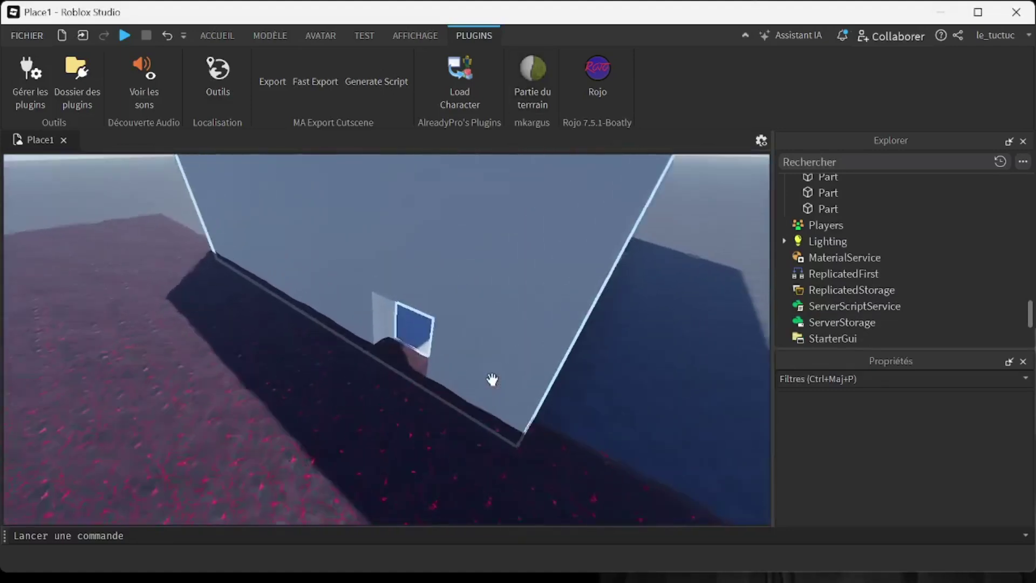
{"action": "scroll", "coordinate": [395, 439], "scroll_direction": "up", "scroll_amount": 5}
{"action": "right_click_drag", "start_coordinate": [395, 439], "coordinate": [393, 444]}
{"action": "left_click", "coordinate": [217, 36]}
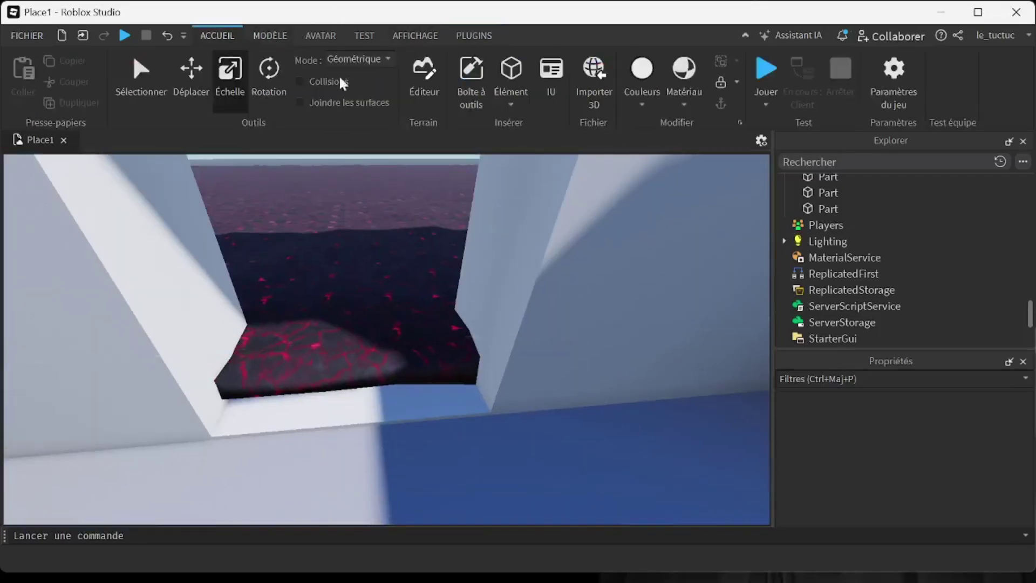
{"action": "left_click", "coordinate": [522, 69]}
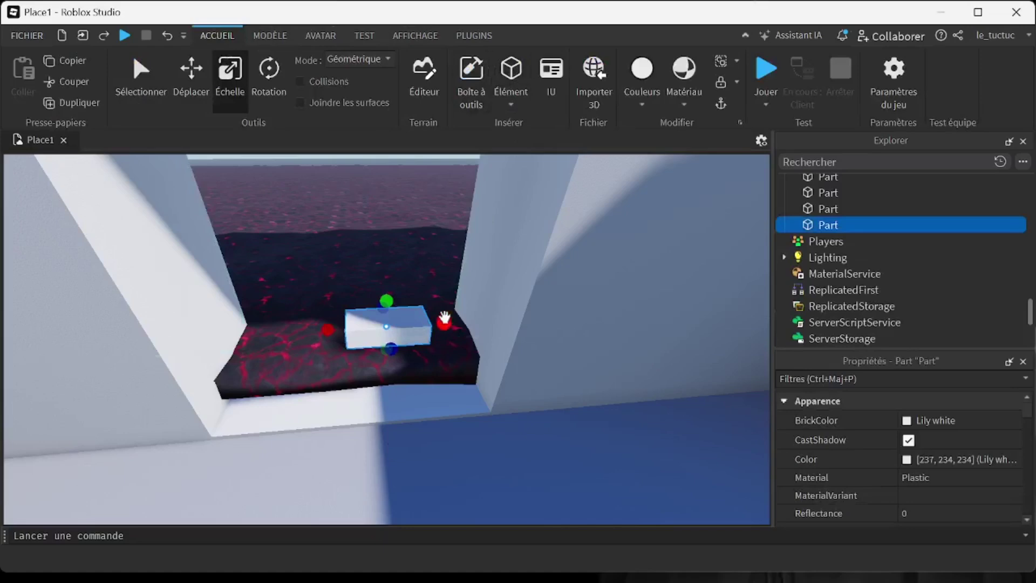
{"action": "left_click_drag", "start_coordinate": [444, 319], "coordinate": [503, 318]}
{"action": "left_click_drag", "start_coordinate": [327, 329], "coordinate": [193, 315]}
{"action": "left_click_drag", "start_coordinate": [354, 345], "coordinate": [355, 398]}
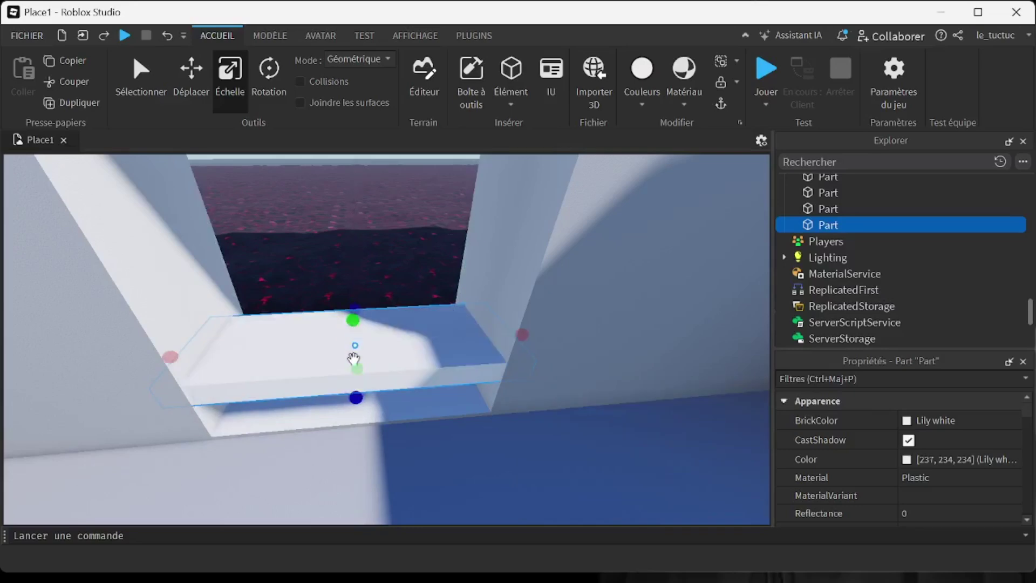
{"action": "left_click_drag", "start_coordinate": [354, 359], "coordinate": [359, 439]}
- Select the sill block in the wall opening and recolour it Medium stone grey
{"action": "scroll", "coordinate": [462, 389], "scroll_direction": "up", "scroll_amount": 3}
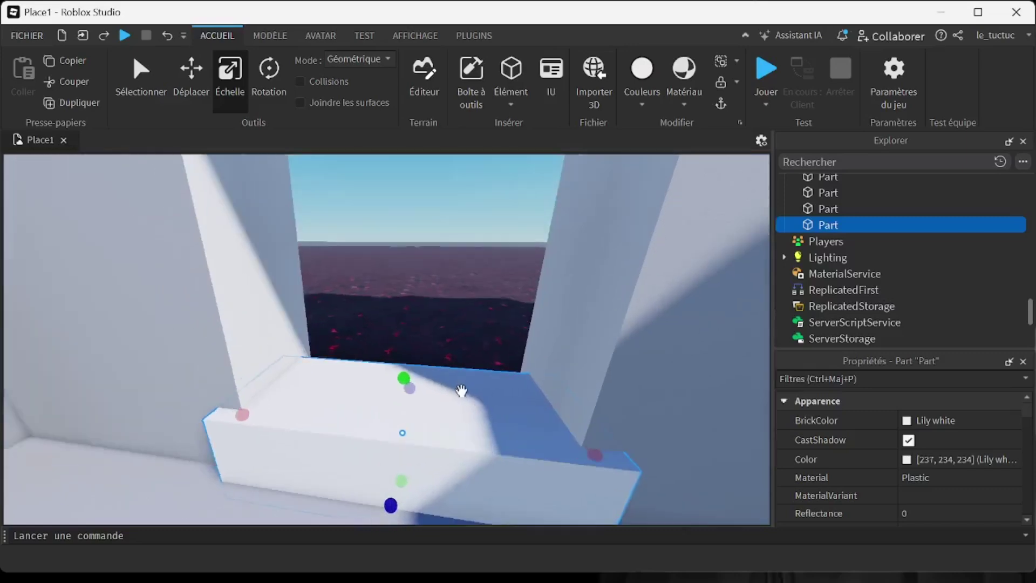
{"action": "right_click", "coordinate": [487, 452]}
{"action": "left_click", "coordinate": [593, 141]}
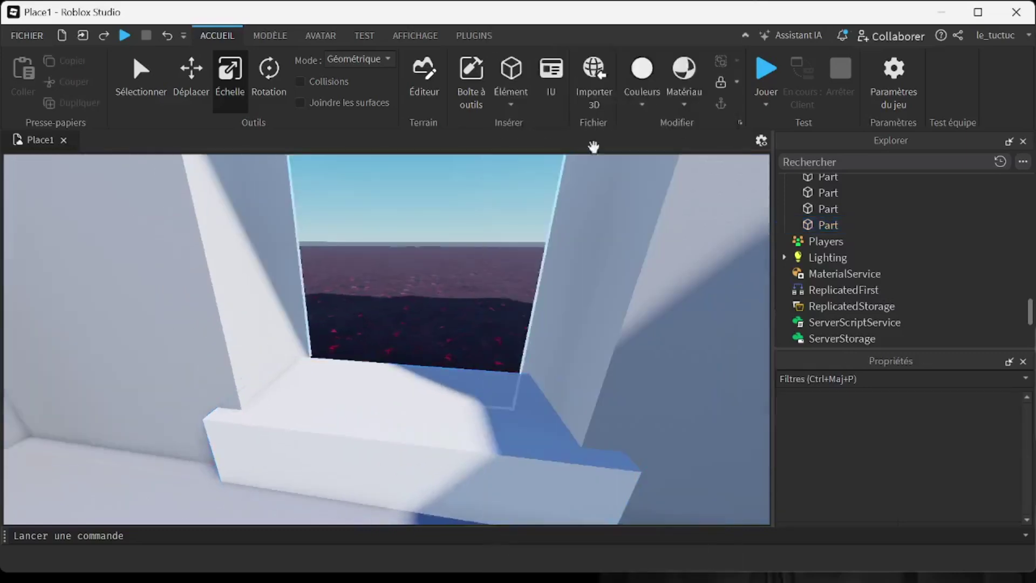
{"action": "left_click", "coordinate": [643, 100]}
{"action": "left_click", "coordinate": [722, 396]}
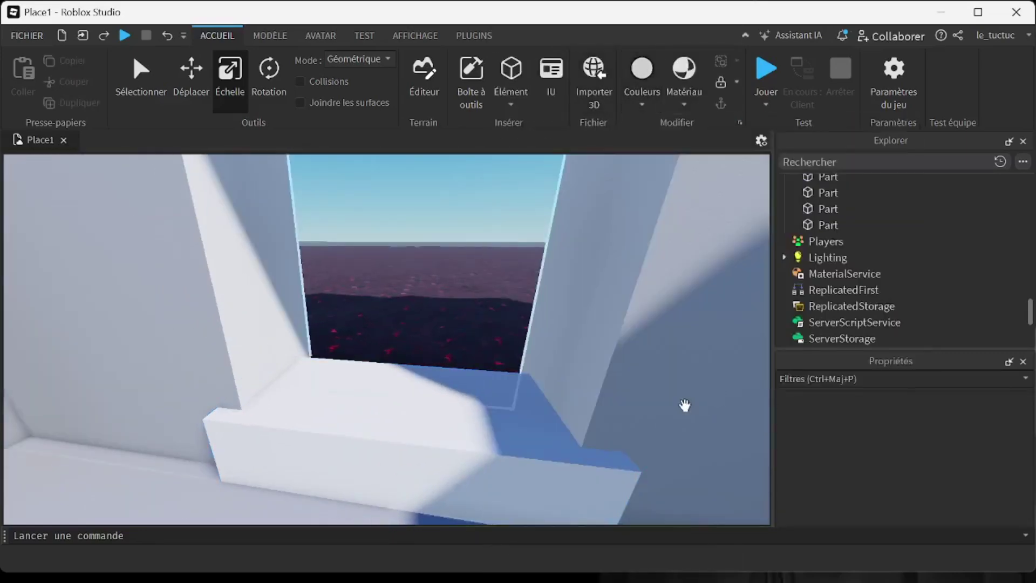
{"action": "right_click", "coordinate": [486, 442]}
{"action": "left_click", "coordinate": [535, 134]}
{"action": "right_click", "coordinate": [496, 460]}
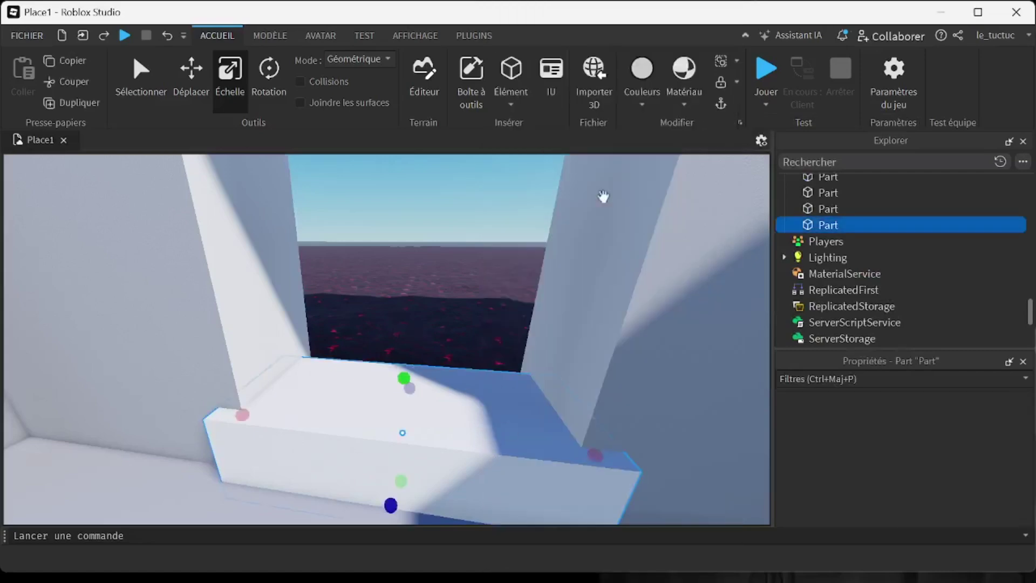
{"action": "left_click", "coordinate": [650, 80]}
{"action": "right_click_drag", "start_coordinate": [520, 366], "coordinate": [492, 345]}
{"action": "left_click", "coordinate": [523, 388]}
{"action": "left_click", "coordinate": [491, 345]}
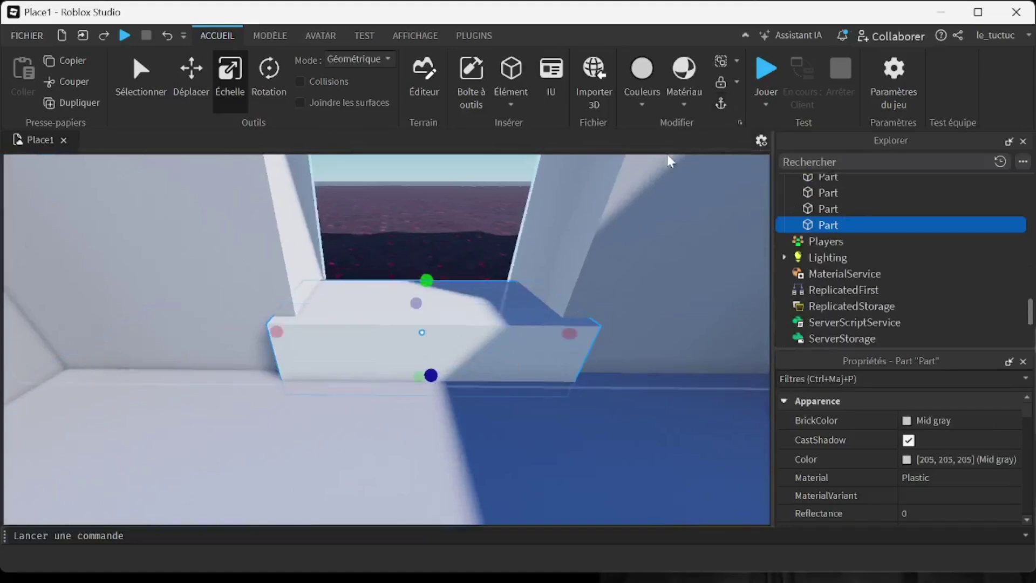
{"action": "left_click", "coordinate": [648, 100]}
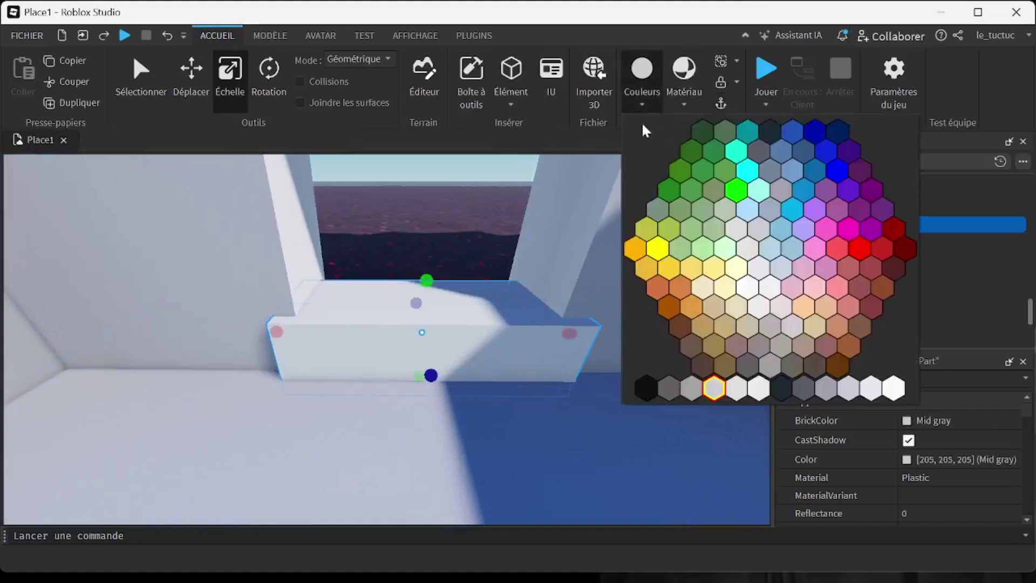
{"action": "left_click", "coordinate": [692, 388]}
{"action": "right_click", "coordinate": [498, 315]}
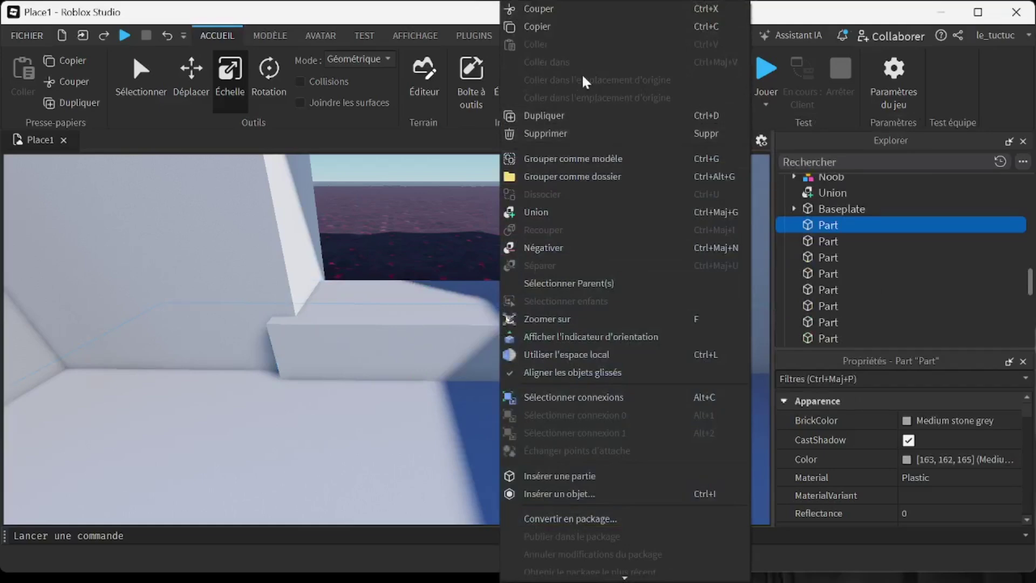
{"action": "left_click", "coordinate": [572, 115]}
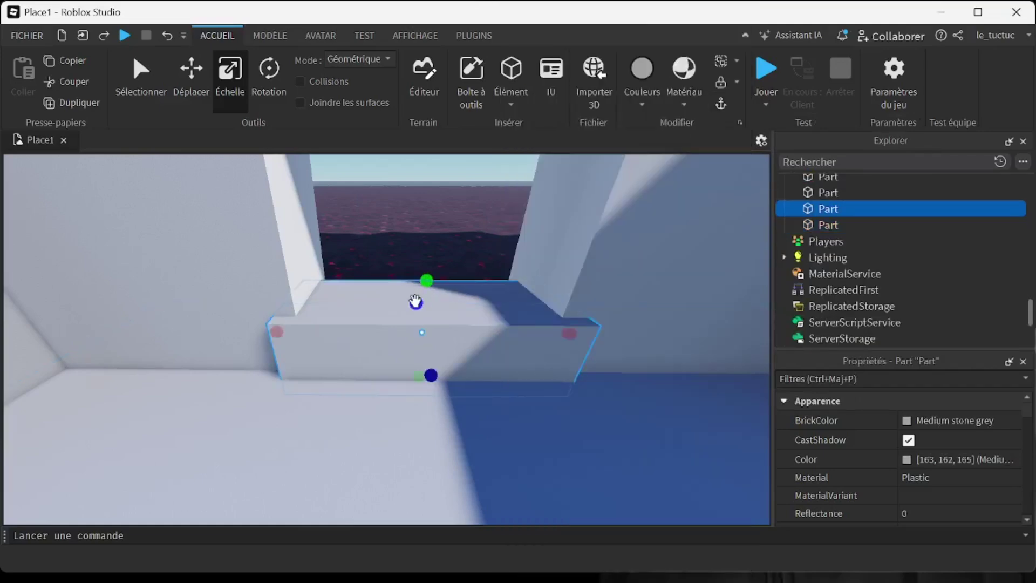
{"action": "left_click_drag", "start_coordinate": [415, 301], "coordinate": [426, 276]}
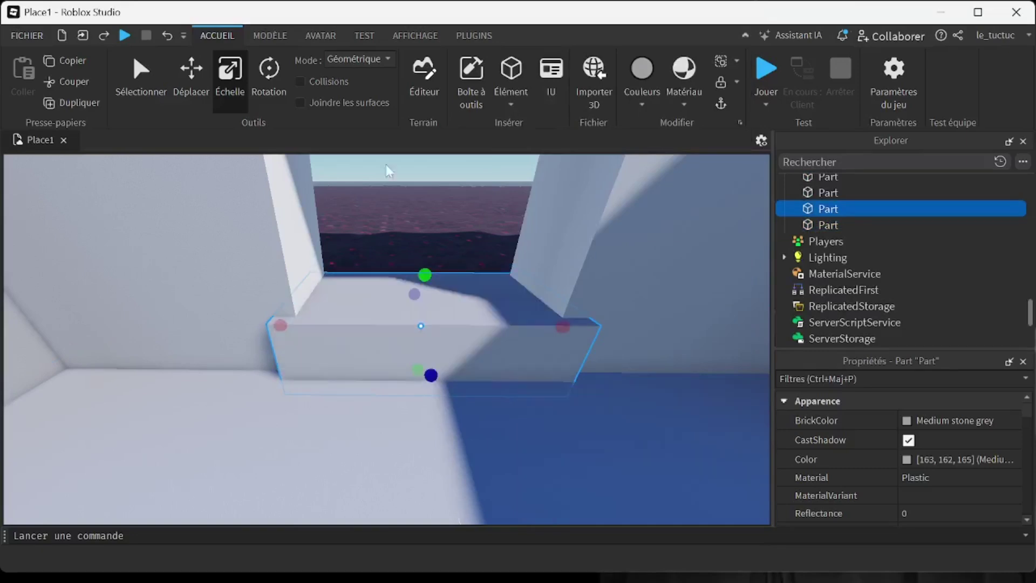
{"action": "left_click", "coordinate": [168, 36]}
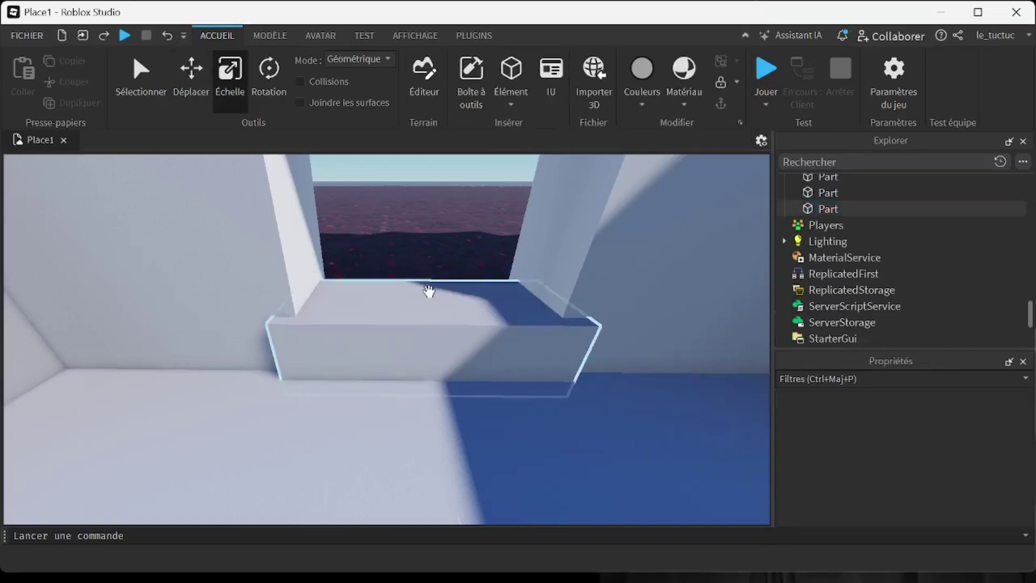
- Duplicate the sill block, extend the copy into the enclosure and reduce its height to form a lower stair step
{"action": "left_click", "coordinate": [440, 317]}
{"action": "right_click", "coordinate": [439, 317]}
{"action": "left_click", "coordinate": [477, 117]}
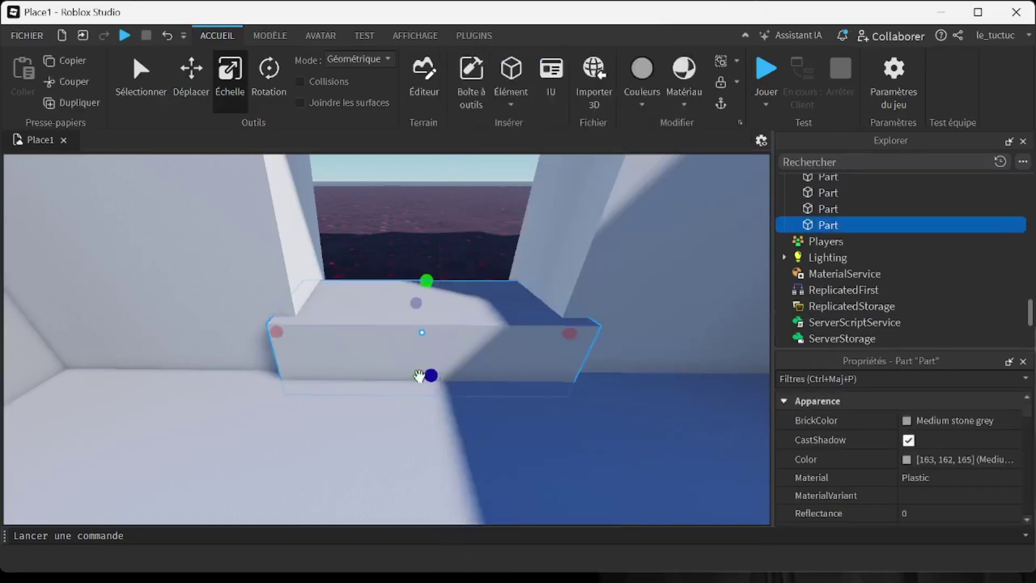
{"action": "left_click_drag", "start_coordinate": [416, 294], "coordinate": [420, 333]}
{"action": "left_click_drag", "start_coordinate": [431, 375], "coordinate": [453, 371]}
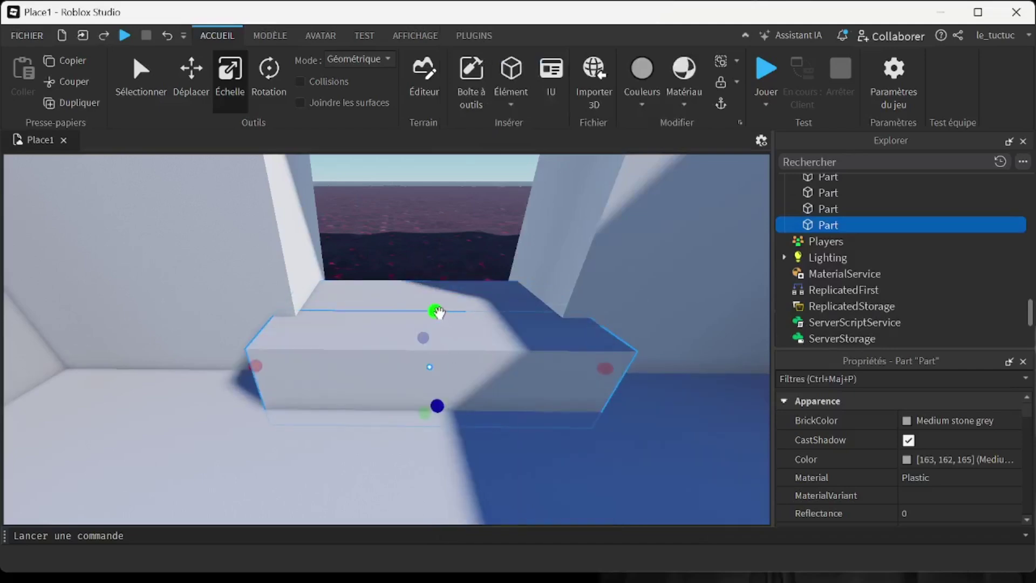
{"action": "left_click_drag", "start_coordinate": [437, 312], "coordinate": [438, 342]}
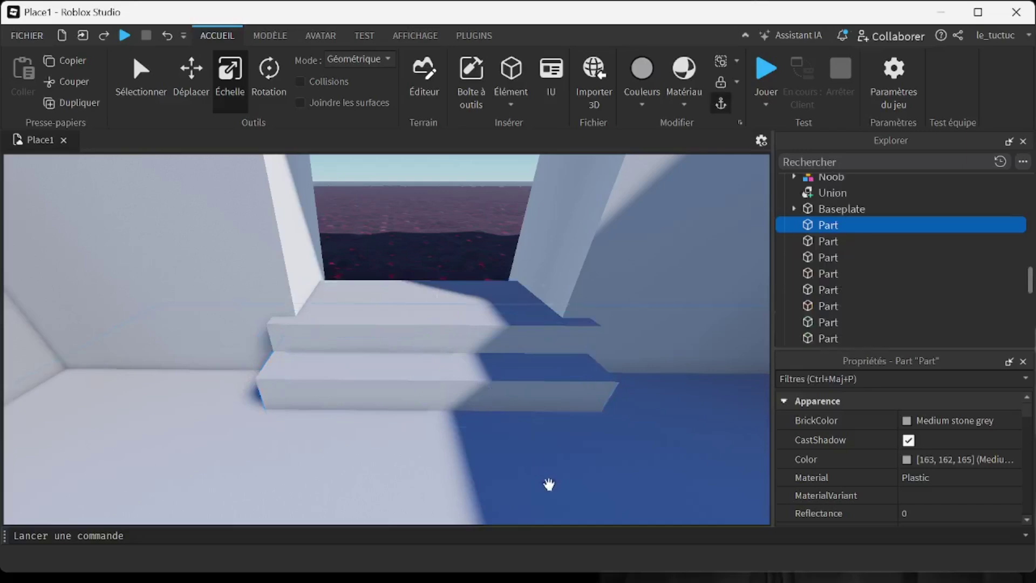
- Insert a part on the lava field outside the enclosure and scale it into a large rectangular platform near the field's edge
{"action": "key", "text": "w"}
{"action": "right_click_drag", "start_coordinate": [550, 485], "coordinate": [503, 472]}
{"action": "key", "text": "w"}
{"action": "key", "text": "w"}
{"action": "left_click", "coordinate": [503, 472]}
{"action": "right_click_drag", "start_coordinate": [341, 402], "coordinate": [342, 390]}
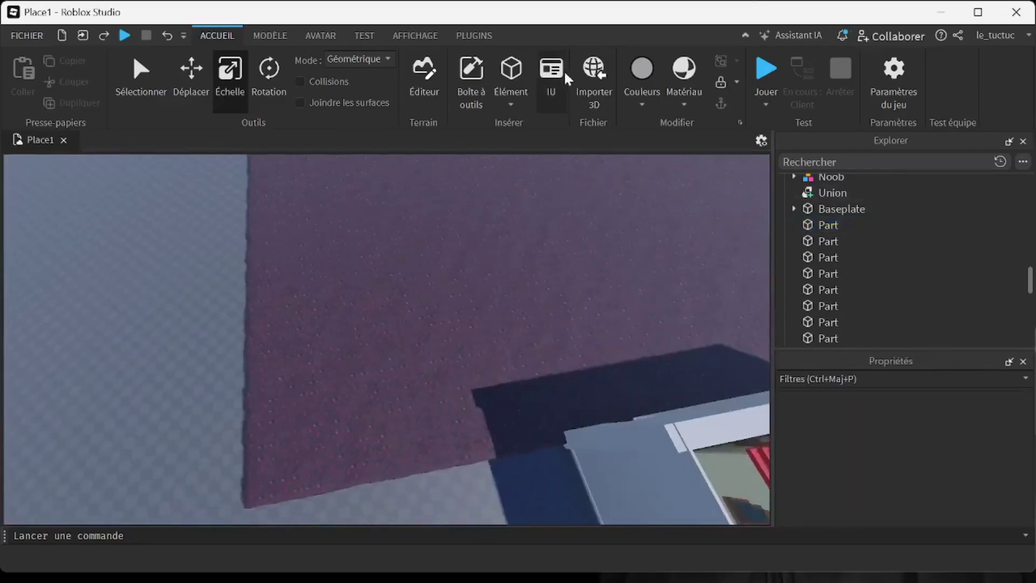
{"action": "left_click", "coordinate": [510, 114]}
{"action": "left_click_drag", "start_coordinate": [363, 341], "coordinate": [320, 227]}
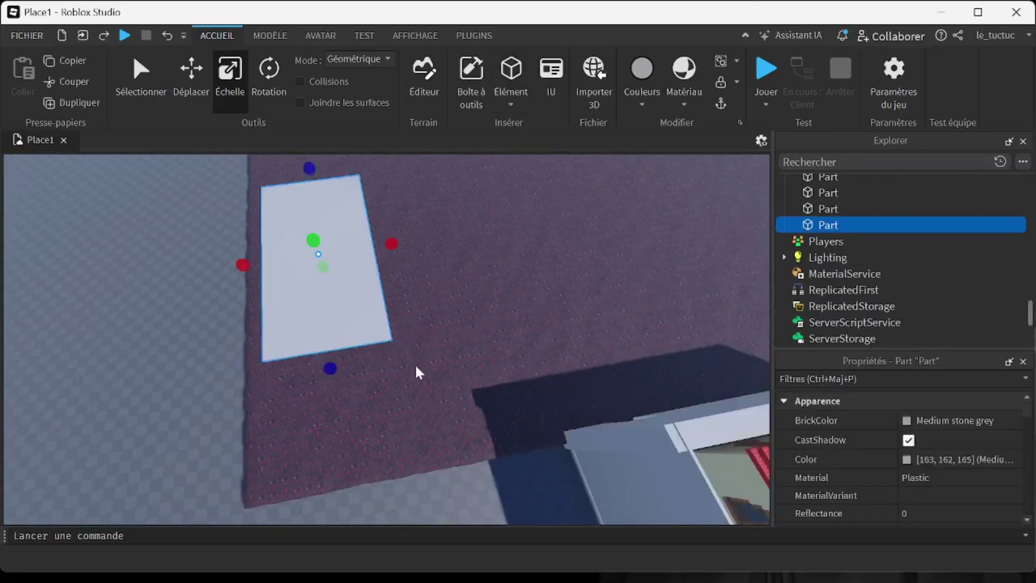
- Delete the large rectangular platform from the lava field
{"action": "key", "text": "Delete"}
{"action": "right_click_drag", "start_coordinate": [416, 368], "coordinate": [430, 358]}
{"action": "left_click", "coordinate": [346, 201]}
{"action": "key", "text": "f"}
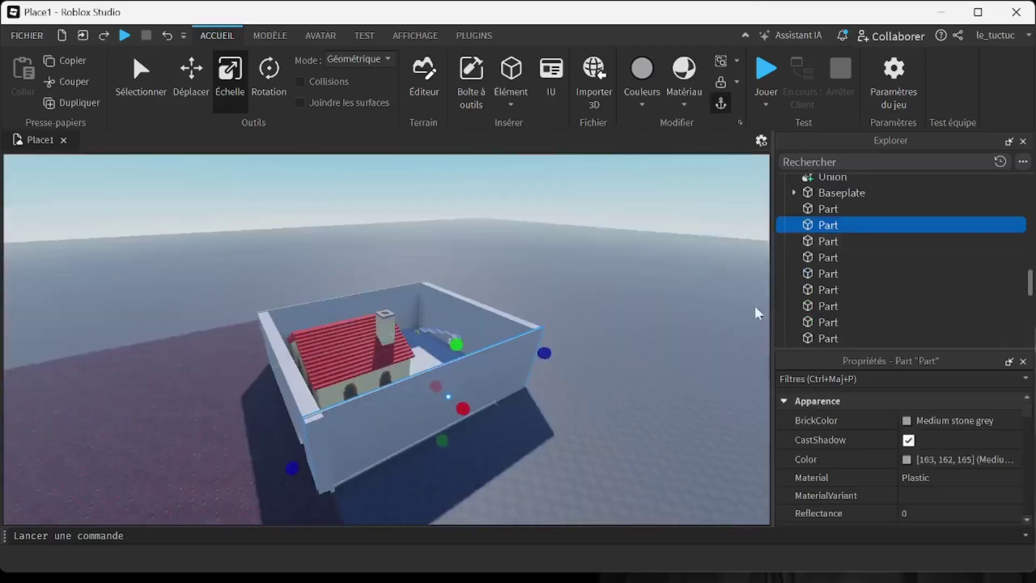
- Check the part entries in the object hierarchy one by one to identify the enclosure's floor and walls
{"action": "left_click", "coordinate": [825, 208]}
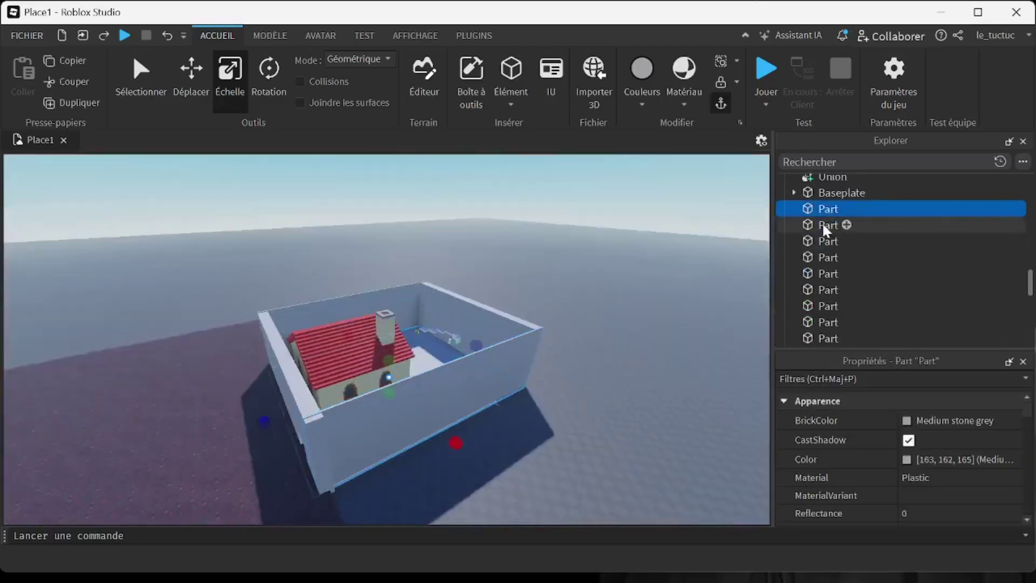
{"action": "left_click", "coordinate": [823, 225]}
{"action": "left_click", "coordinate": [824, 241]}
{"action": "left_click", "coordinate": [826, 257]}
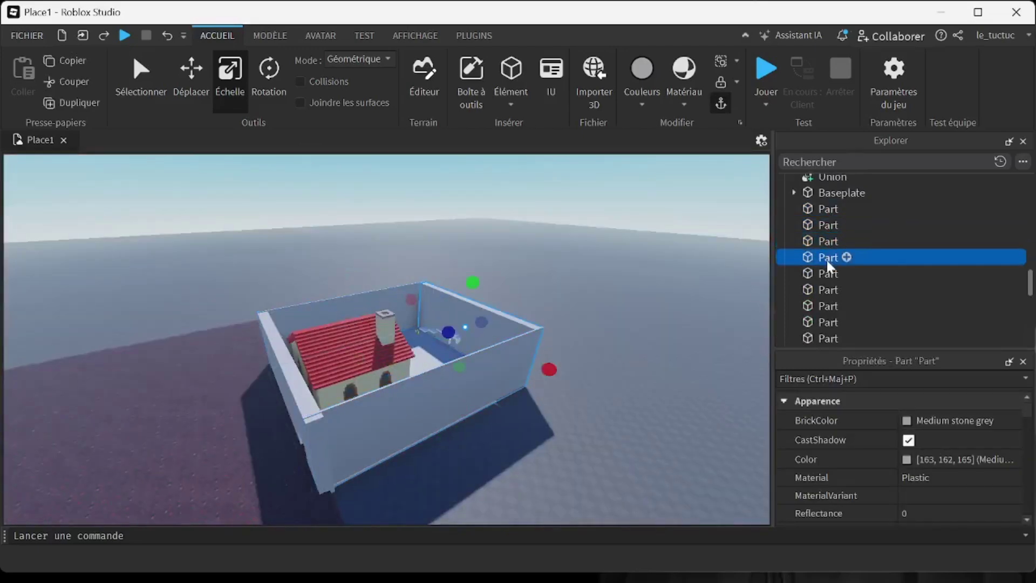
{"action": "left_click", "coordinate": [827, 272]}
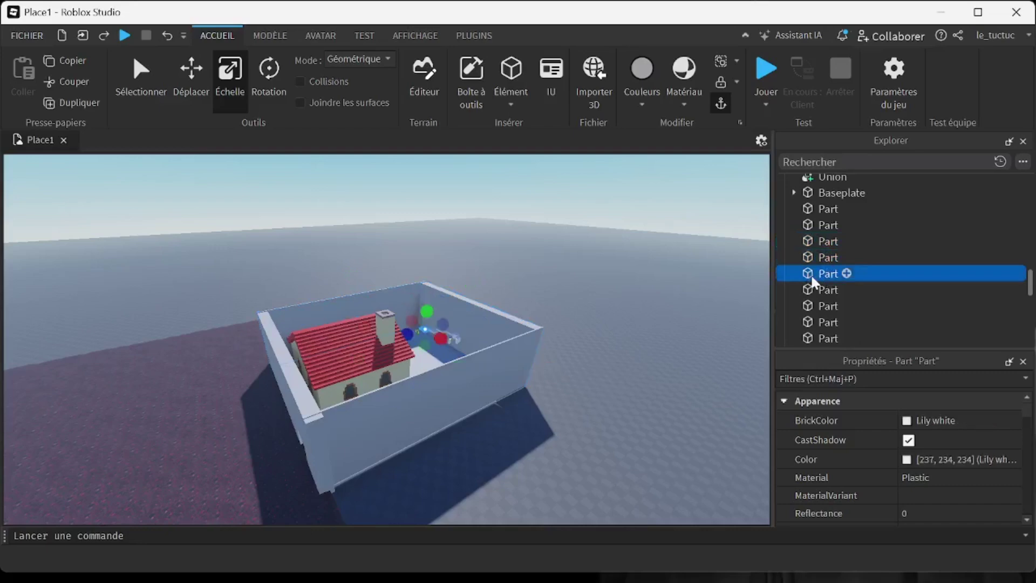
{"action": "left_click", "coordinate": [823, 256]}
{"action": "left_click", "coordinate": [289, 388]}
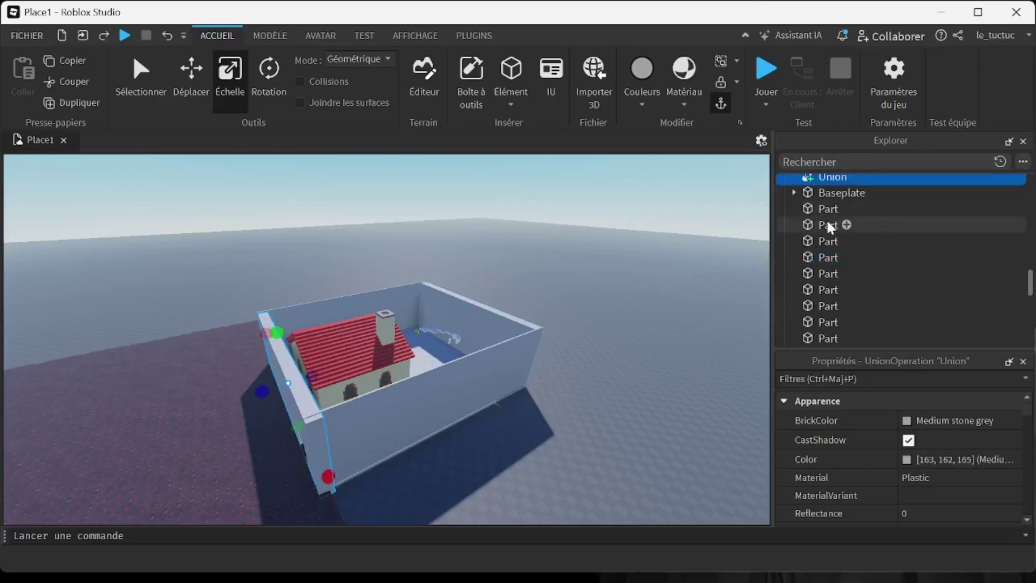
{"action": "scroll", "coordinate": [827, 218], "scroll_direction": "down", "scroll_amount": 1}
{"action": "scroll", "coordinate": [1030, 267], "scroll_direction": "up", "scroll_amount": 2}
{"action": "left_click_drag", "start_coordinate": [1030, 275], "coordinate": [1028, 275]}
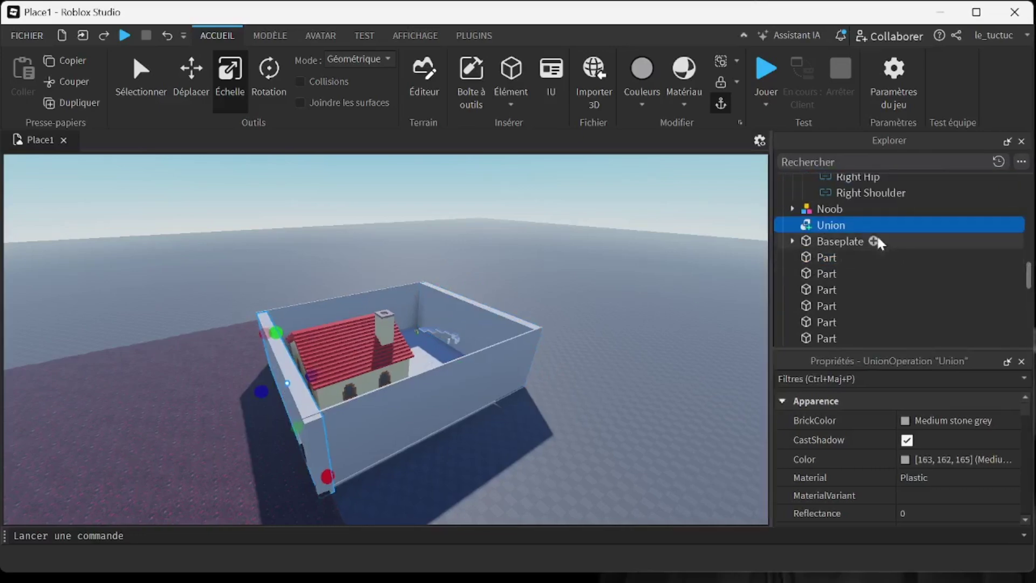
{"action": "key", "text": "Delete"}
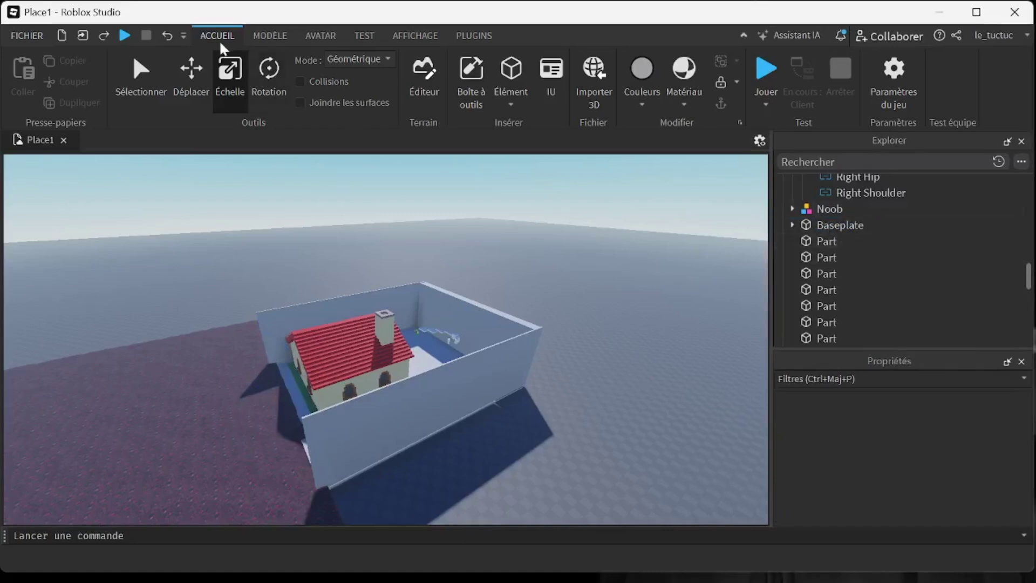
{"action": "left_click", "coordinate": [167, 35]}
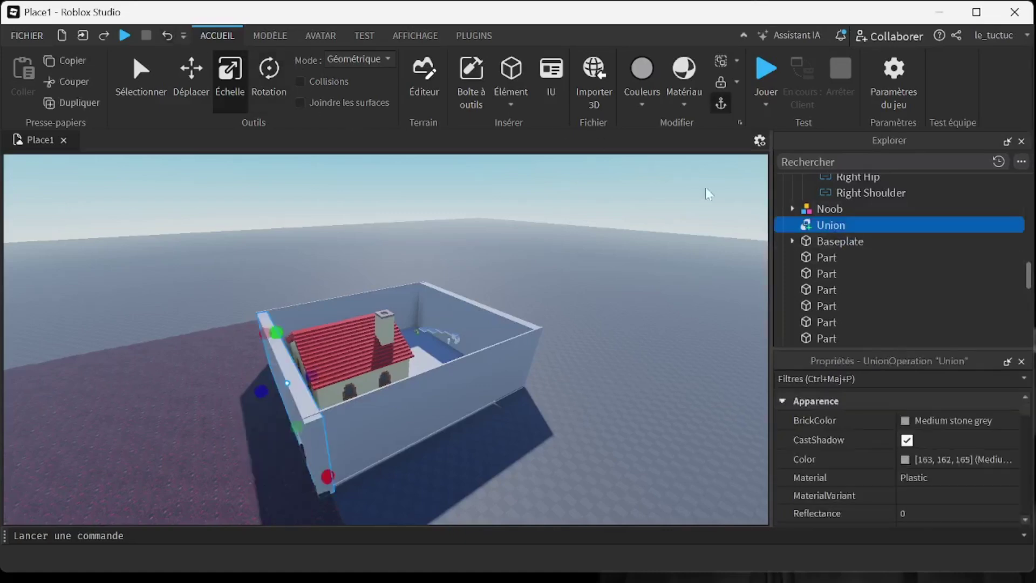
{"action": "double_click", "coordinate": [819, 225]}
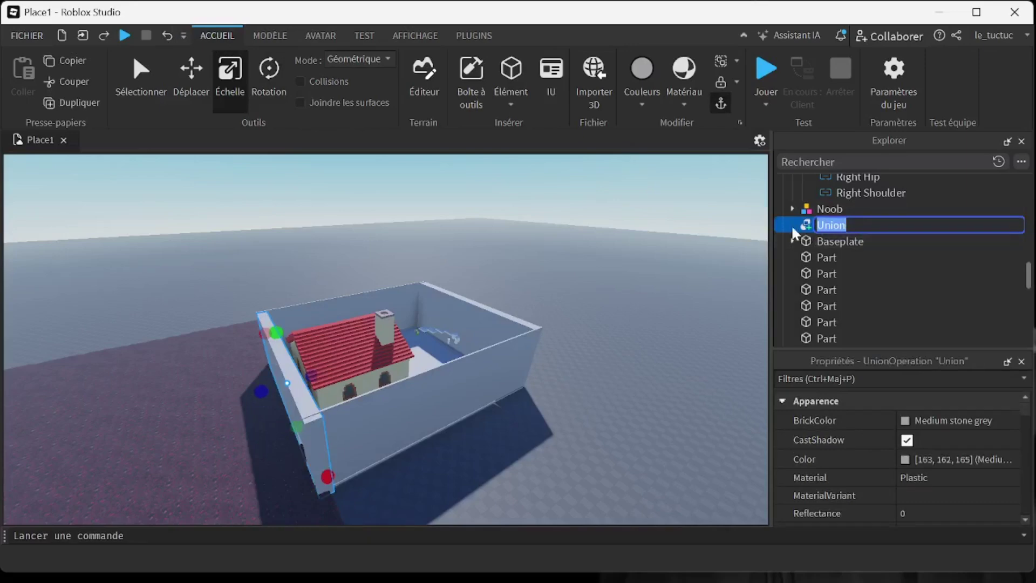
{"action": "key", "text": "Return"}
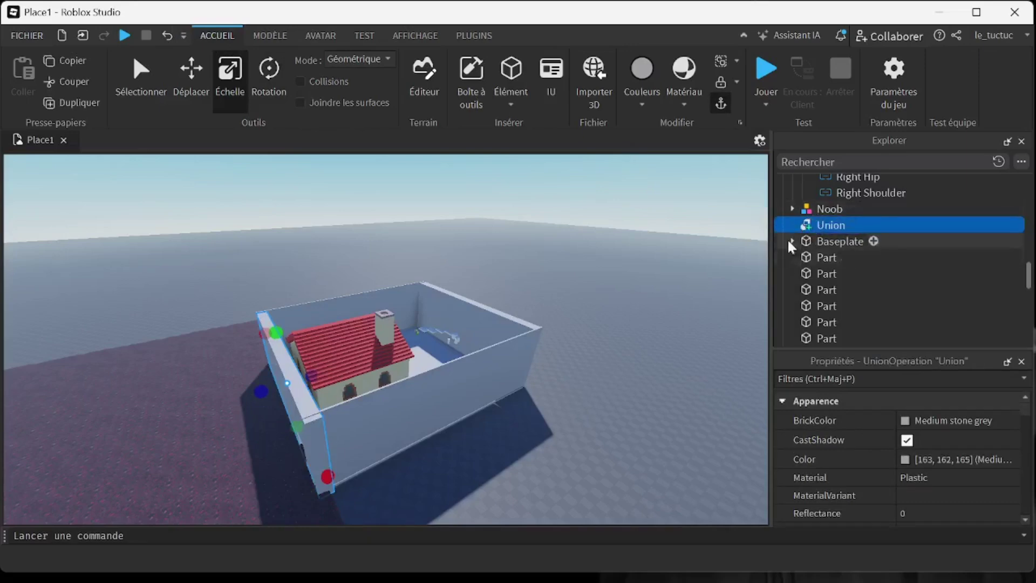
{"action": "left_click", "coordinate": [461, 452]}
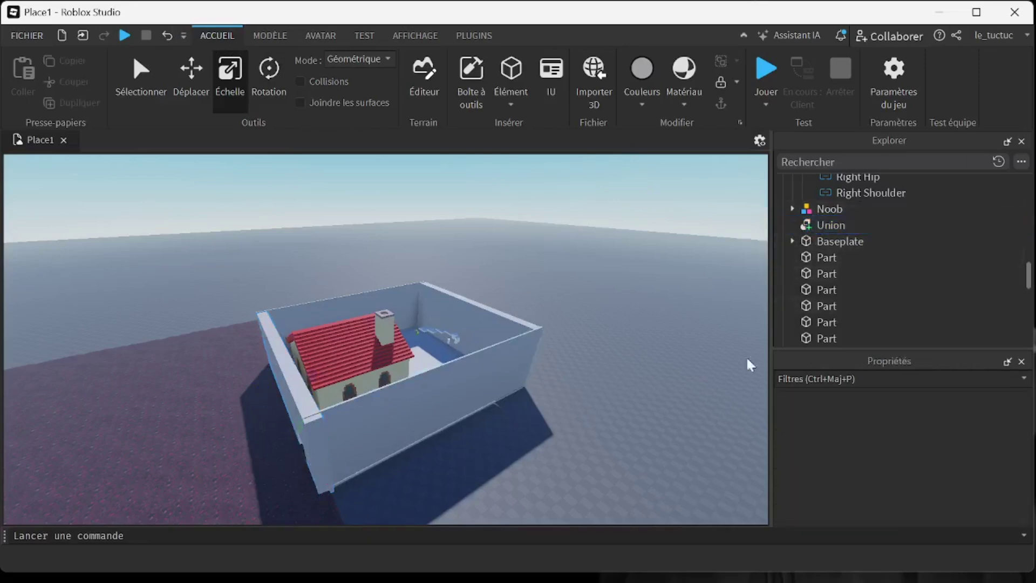
- Select the enclosure's floor and its two opposite solid walls together and duplicate them
{"action": "left_click", "coordinate": [822, 259]}
{"action": "left_click", "coordinate": [867, 274]}
{"action": "left_click", "coordinate": [868, 291]}
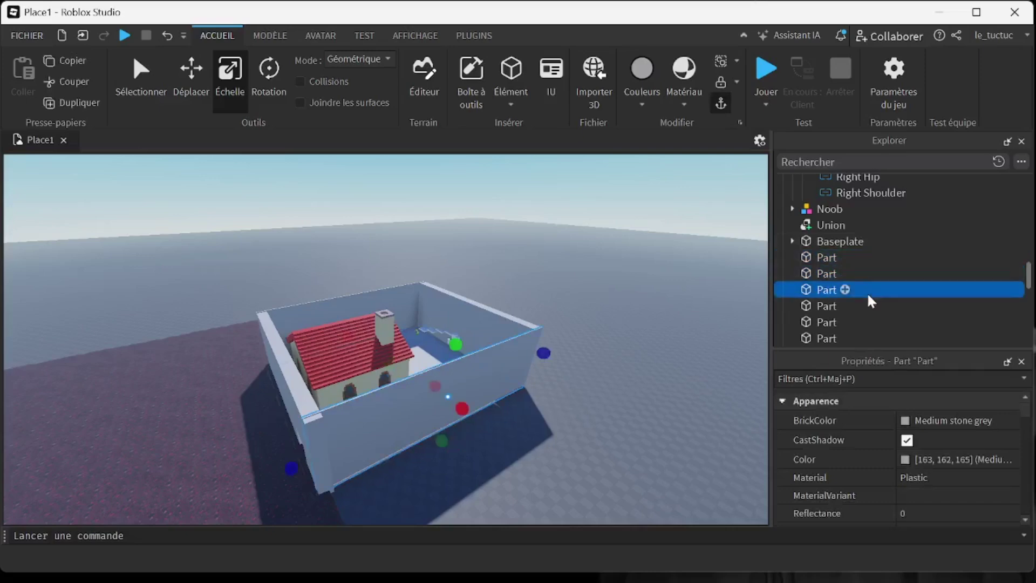
{"action": "left_click", "coordinate": [872, 256]}
{"action": "left_click", "coordinate": [876, 289], "text": "shift"}
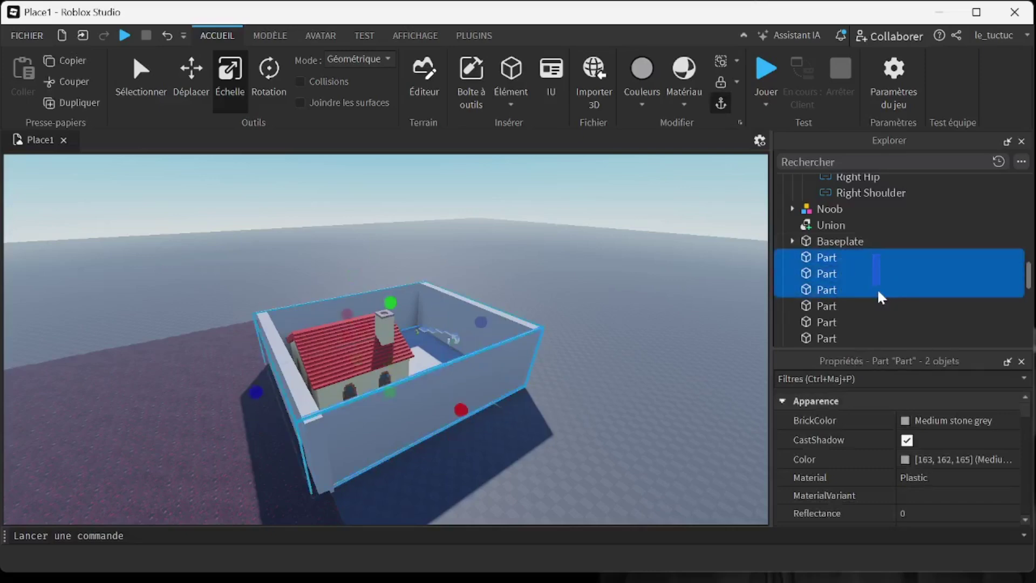
{"action": "right_click", "coordinate": [793, 261]}
{"action": "left_click", "coordinate": [853, 305]}
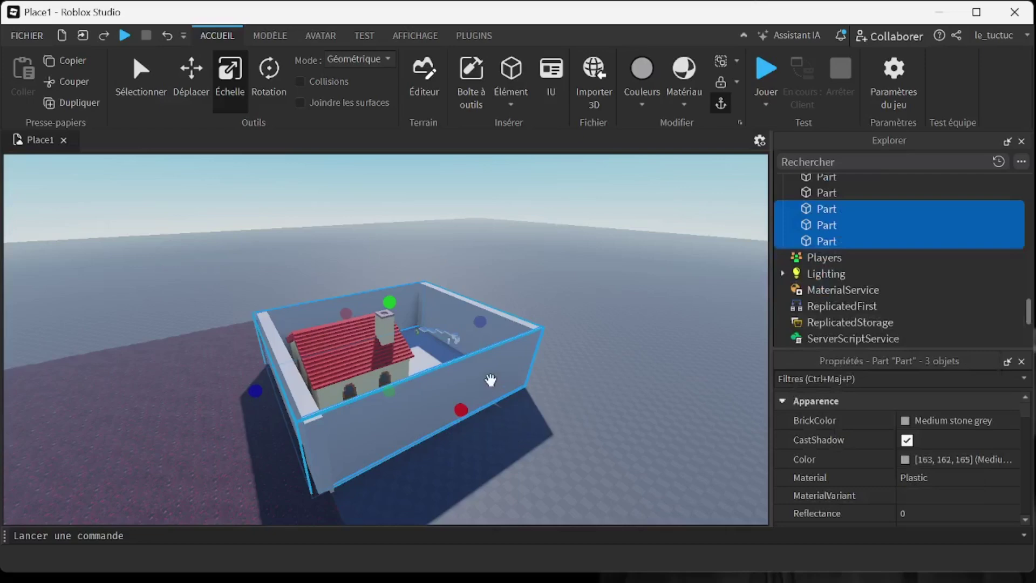
- Move the duplicated parts out of the enclosure to beside the lava field, keeping only the two wall copies
{"action": "left_click_drag", "start_coordinate": [491, 380], "coordinate": [19, 338]}
{"action": "right_click_drag", "start_coordinate": [281, 356], "coordinate": [284, 358]}
{"action": "left_click", "coordinate": [284, 356]}
{"action": "left_click", "coordinate": [418, 278]}
{"action": "left_click_drag", "start_coordinate": [301, 203], "coordinate": [530, 299]}
{"action": "right_click", "coordinate": [531, 299]}
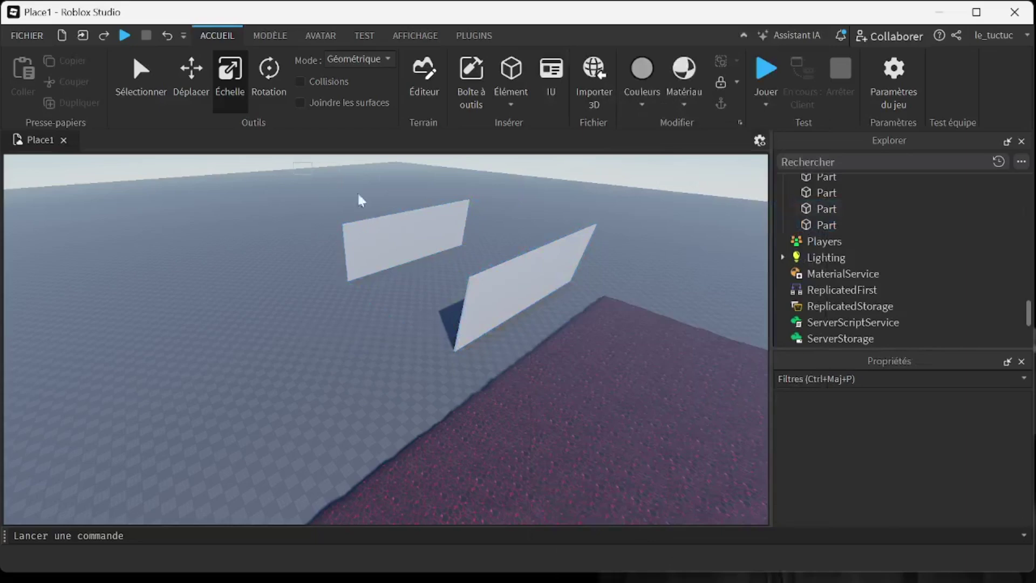
- Select both wall copies, move them onto the lava field and enlarge them to run along its two long sides
{"action": "left_click_drag", "start_coordinate": [360, 199], "coordinate": [572, 321]}
{"action": "left_click_drag", "start_coordinate": [474, 204], "coordinate": [477, 172]}
{"action": "scroll", "coordinate": [498, 286], "scroll_direction": "down", "scroll_amount": 10}
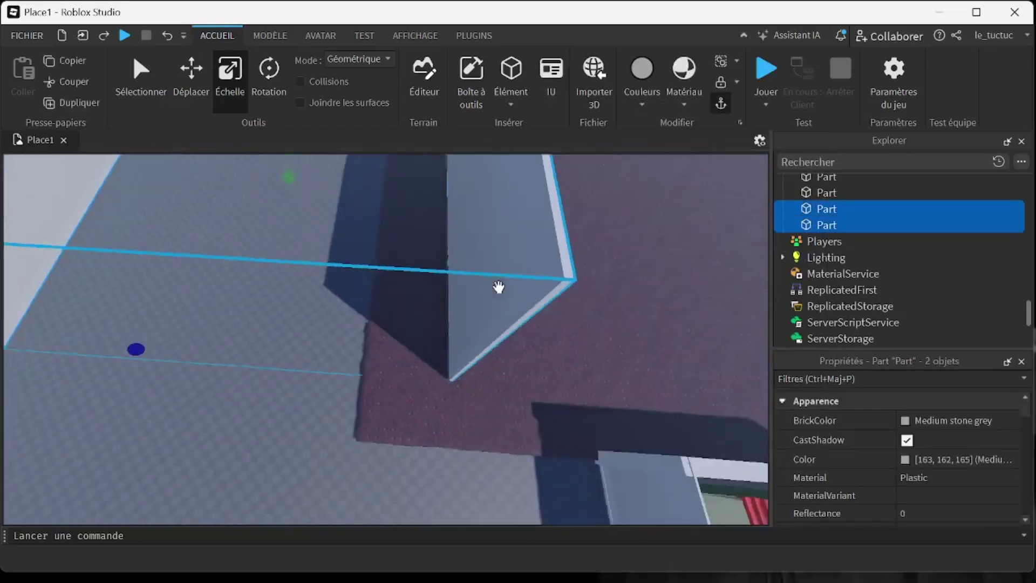
{"action": "left_click_drag", "start_coordinate": [496, 291], "coordinate": [679, 318]}
{"action": "left_click_drag", "start_coordinate": [518, 206], "coordinate": [470, 214]}
{"action": "left_click", "coordinate": [277, 326]}
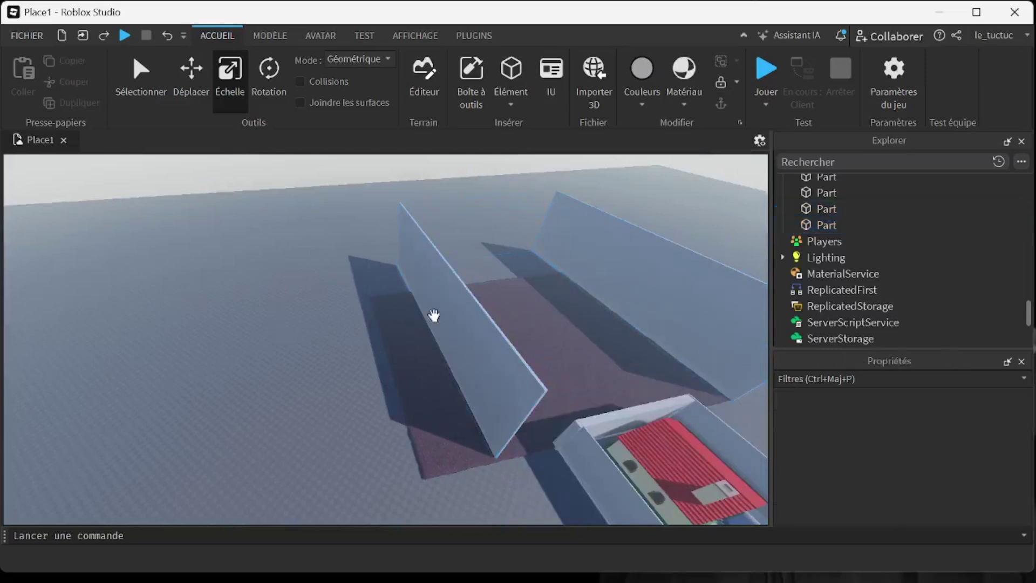
- Shorten the long wall on the open baseplate side and move it flush with the lava field's edge
{"action": "left_click", "coordinate": [435, 316]}
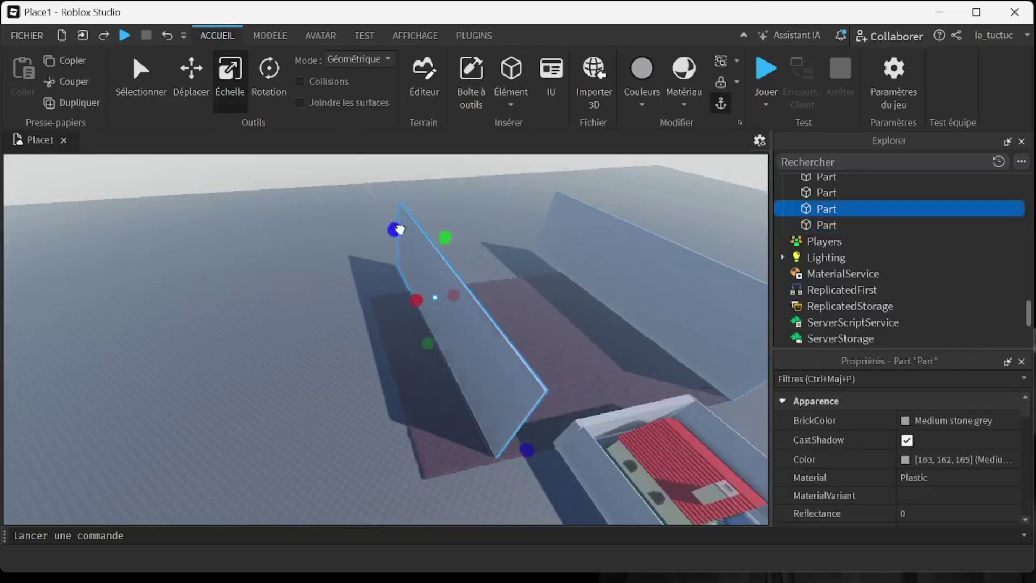
{"action": "left_click_drag", "start_coordinate": [398, 229], "coordinate": [418, 239]}
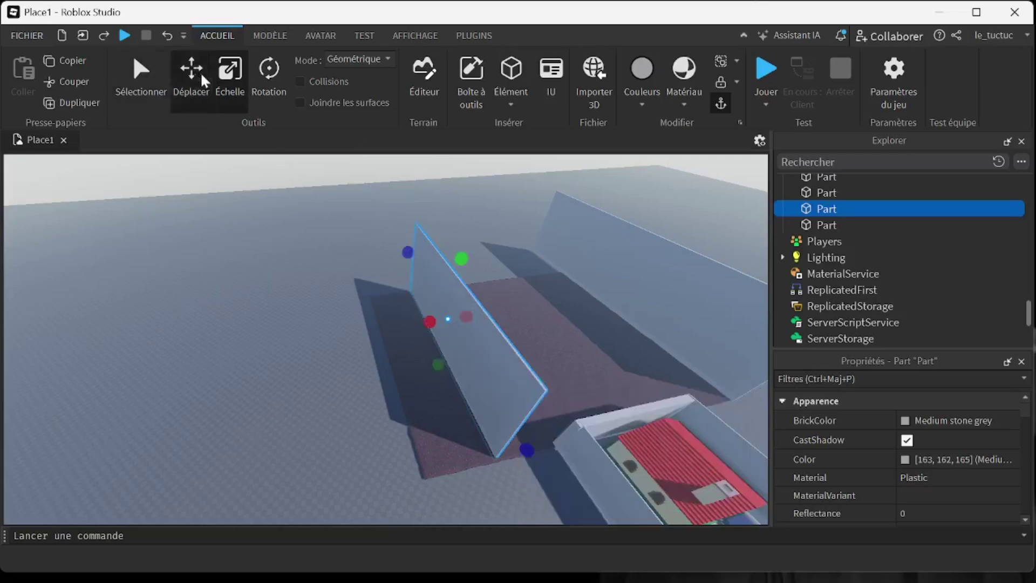
{"action": "left_click_drag", "start_coordinate": [420, 327], "coordinate": [361, 358]}
{"action": "right_click_drag", "start_coordinate": [381, 365], "coordinate": [380, 365]}
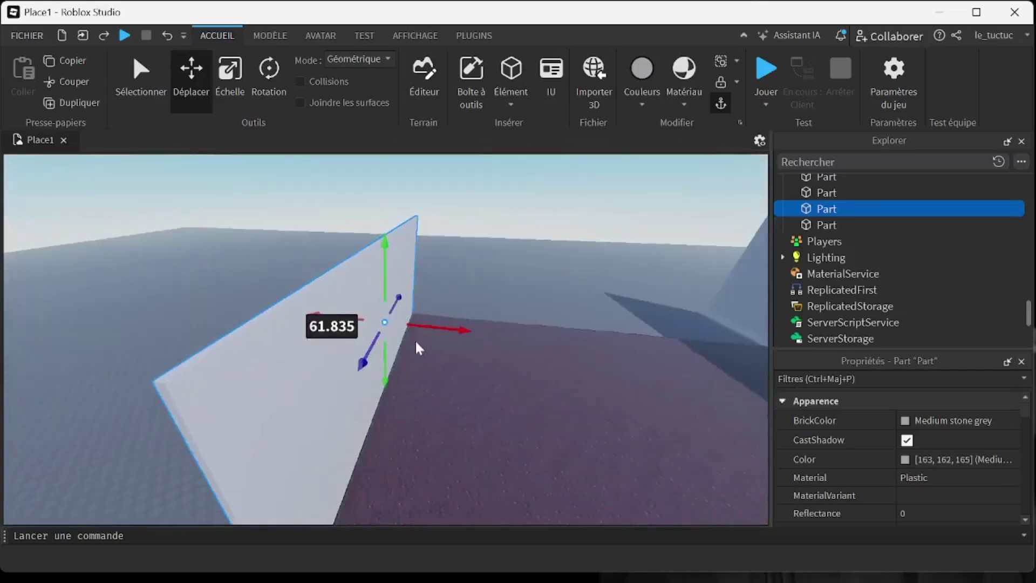
{"action": "left_click_drag", "start_coordinate": [431, 329], "coordinate": [447, 340]}
{"action": "right_click_drag", "start_coordinate": [483, 386], "coordinate": [483, 386]}
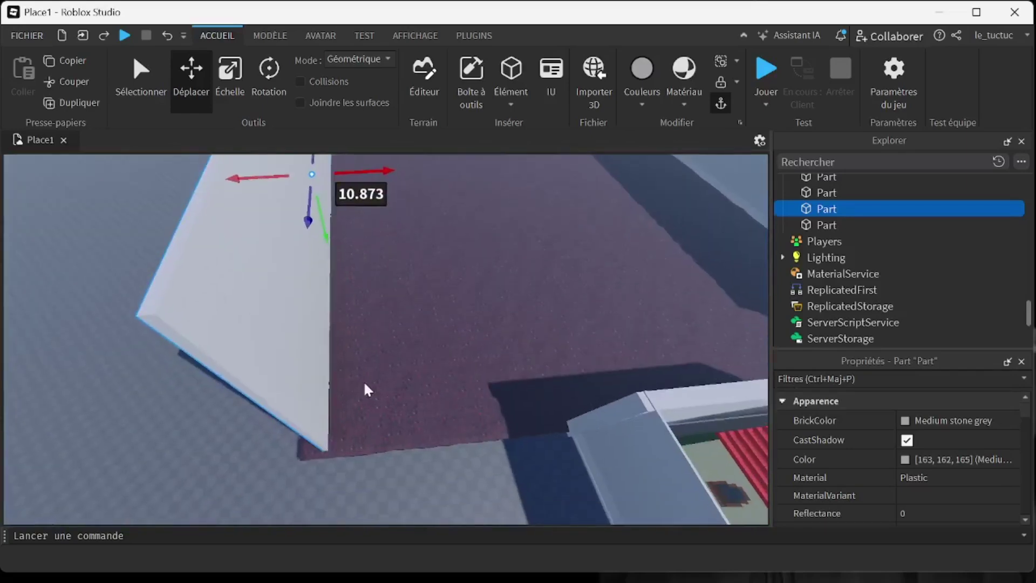
{"action": "left_click_drag", "start_coordinate": [309, 222], "coordinate": [312, 231]}
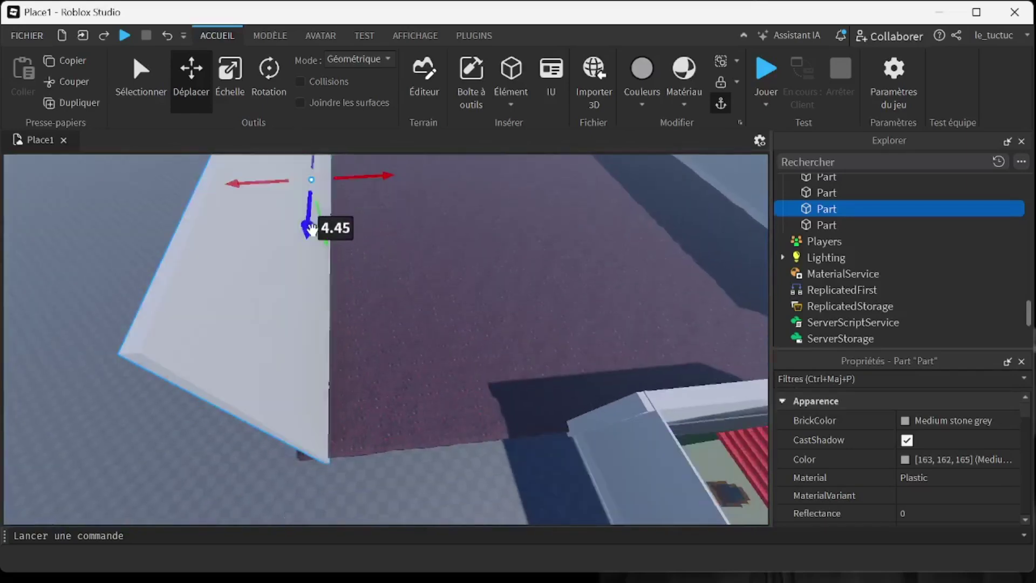
- Shorten the opposite long wall at its far end and shift it along the lava field's other edge
{"action": "left_click", "coordinate": [239, 75]}
{"action": "right_click_drag", "start_coordinate": [387, 273], "coordinate": [391, 268]}
{"action": "left_click", "coordinate": [291, 248]}
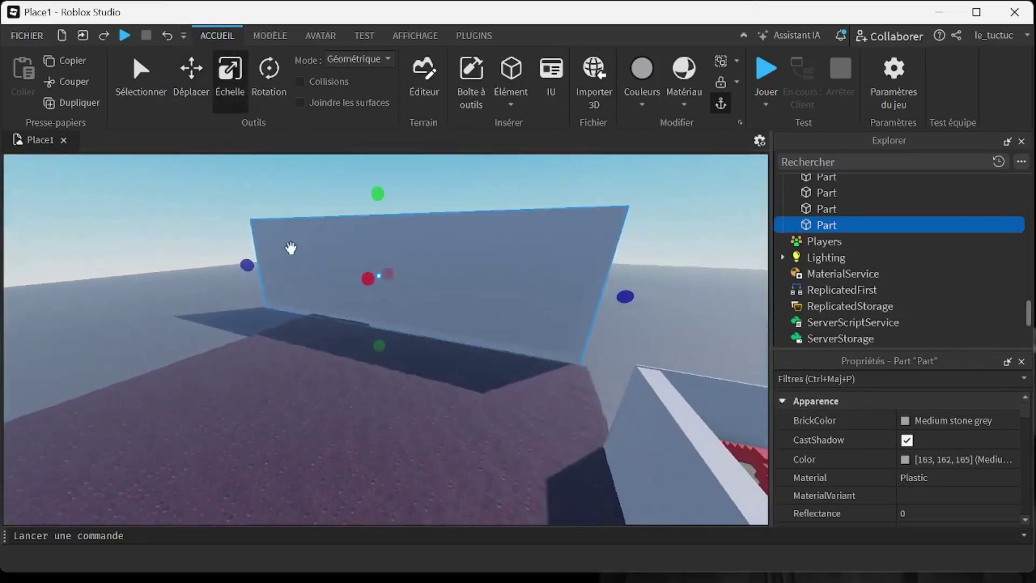
{"action": "left_click_drag", "start_coordinate": [247, 267], "coordinate": [292, 268]}
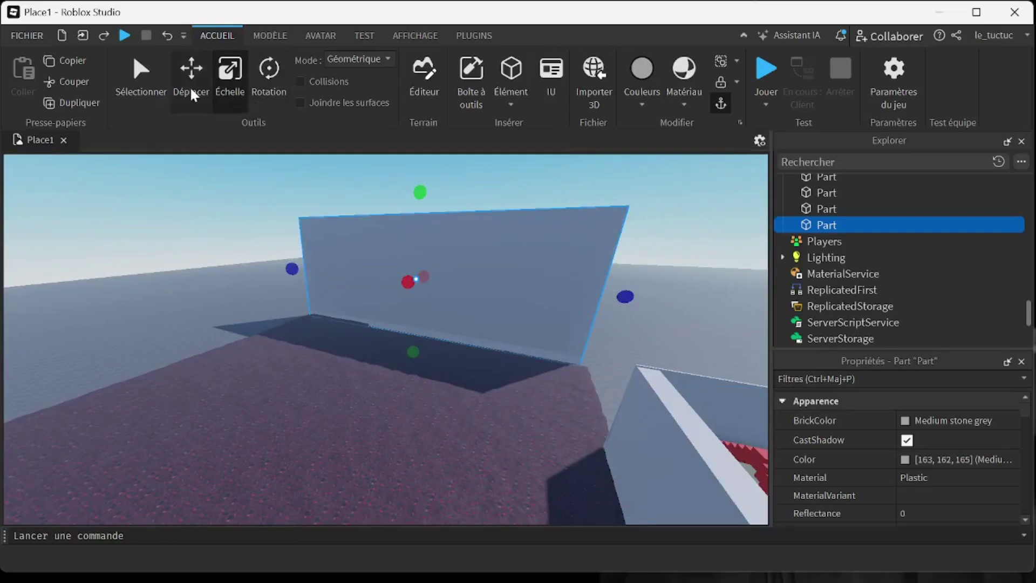
{"action": "left_click_drag", "start_coordinate": [412, 280], "coordinate": [456, 290]}
- Duplicate the long wall and rescale the copy into a crosswise wall closing the lava field's far end
{"action": "right_click", "coordinate": [456, 290]}
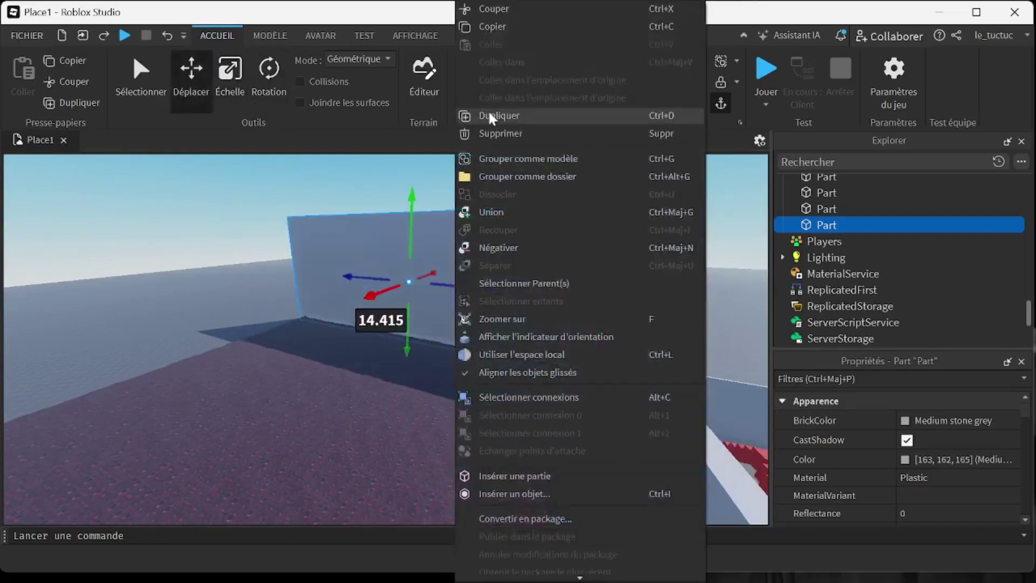
{"action": "left_click", "coordinate": [488, 117]}
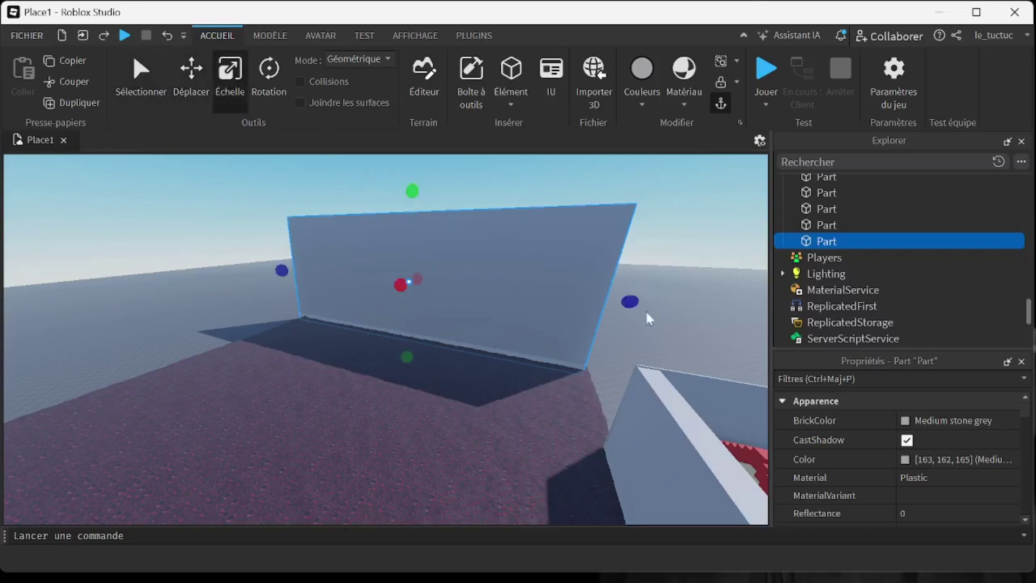
{"action": "left_click_drag", "start_coordinate": [630, 301], "coordinate": [624, 304]}
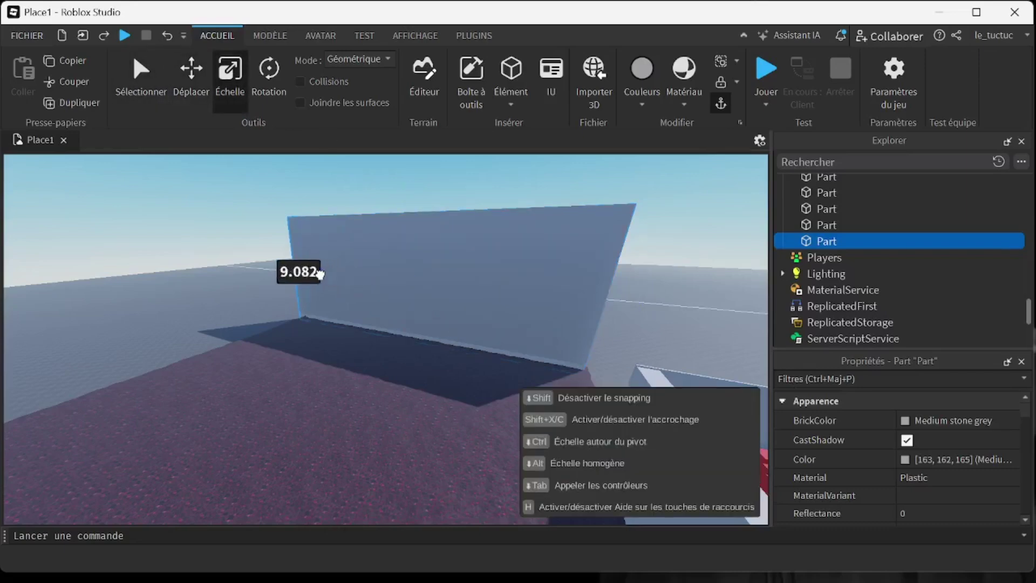
{"action": "left_click_drag", "start_coordinate": [319, 275], "coordinate": [264, 312]}
- Duplicate the far-end wall and move the copy across the lava field to the end beside the enclosure
{"action": "right_click", "coordinate": [517, 197]}
{"action": "left_click", "coordinate": [546, 120]}
{"action": "right_click_drag", "start_coordinate": [551, 271], "coordinate": [552, 270]}
{"action": "scroll", "coordinate": [511, 277], "scroll_direction": "down", "scroll_amount": 6}
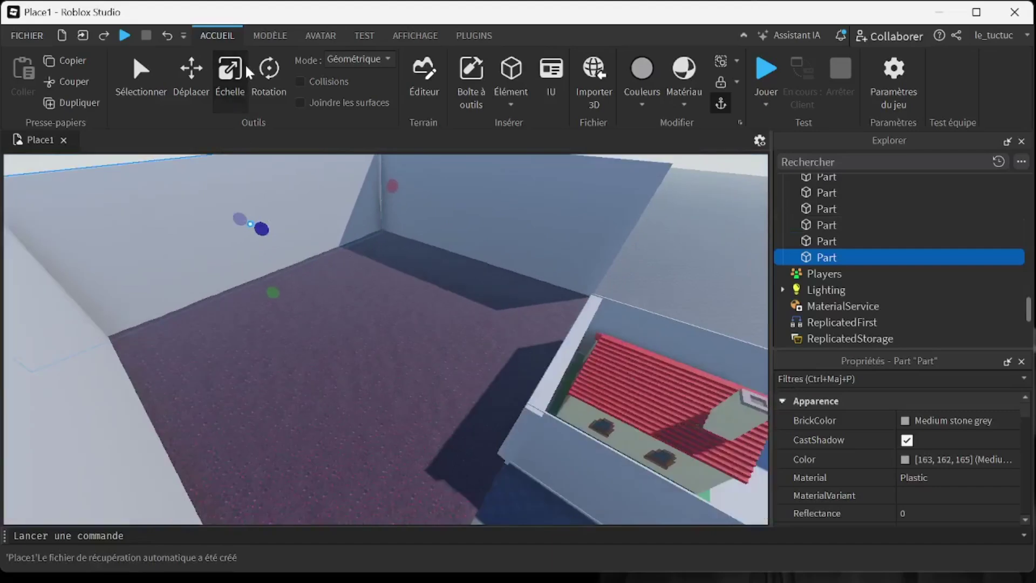
{"action": "right_click", "coordinate": [169, 221]}
{"action": "left_click", "coordinate": [116, 233]}
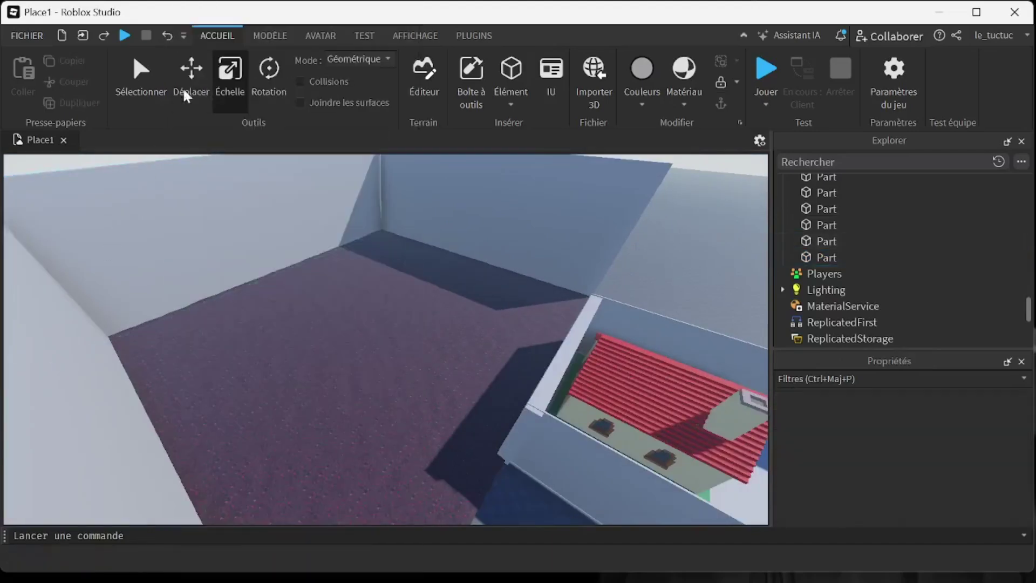
{"action": "left_click", "coordinate": [174, 242]}
{"action": "left_click_drag", "start_coordinate": [278, 238], "coordinate": [604, 417]}
- Insert a part at the steps inside the enclosure and scale it into a large block matching the wall opening's width
{"action": "right_click_drag", "start_coordinate": [569, 405], "coordinate": [538, 252]}
{"action": "left_click", "coordinate": [510, 75]}
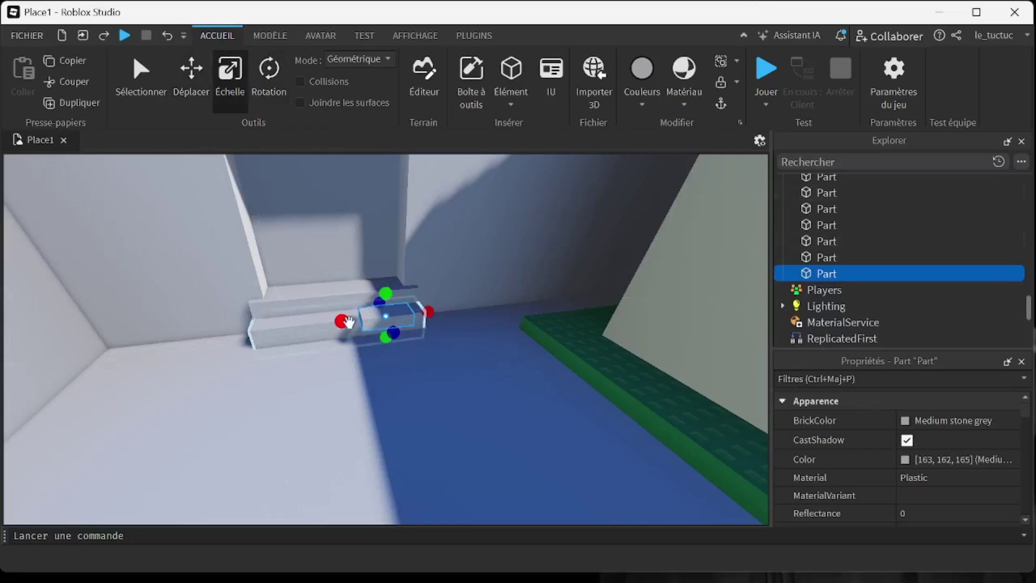
{"action": "left_click_drag", "start_coordinate": [348, 323], "coordinate": [239, 334]}
{"action": "left_click_drag", "start_coordinate": [423, 309], "coordinate": [431, 308]}
{"action": "mouse_move", "coordinate": [342, 296]}
{"action": "left_mouse_down"}
{"action": "mouse_move", "coordinate": [347, 273]}
{"action": "mouse_move", "coordinate": [353, 279]}
{"action": "left_mouse_up"}
{"action": "left_click_drag", "start_coordinate": [359, 386], "coordinate": [381, 424]}
{"action": "right_click_drag", "start_coordinate": [382, 424], "coordinate": [381, 424]}
{"action": "left_click_drag", "start_coordinate": [310, 493], "coordinate": [321, 491]}
{"action": "left_click_drag", "start_coordinate": [603, 444], "coordinate": [598, 445]}
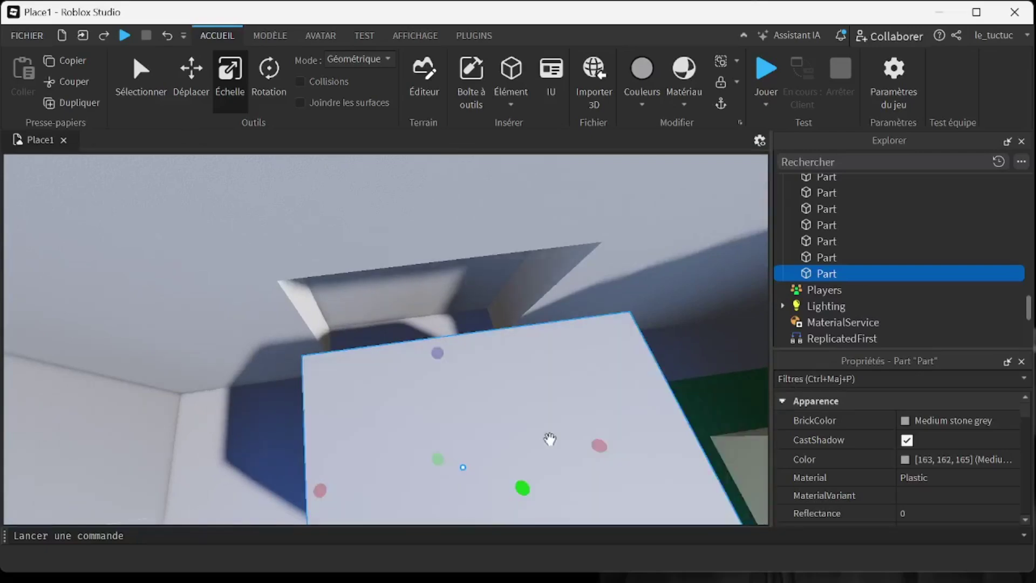
- Move the large block into the enclosure's wall opening and line it up sideways with the opening's edges
{"action": "left_click_drag", "start_coordinate": [462, 420], "coordinate": [442, 359]}
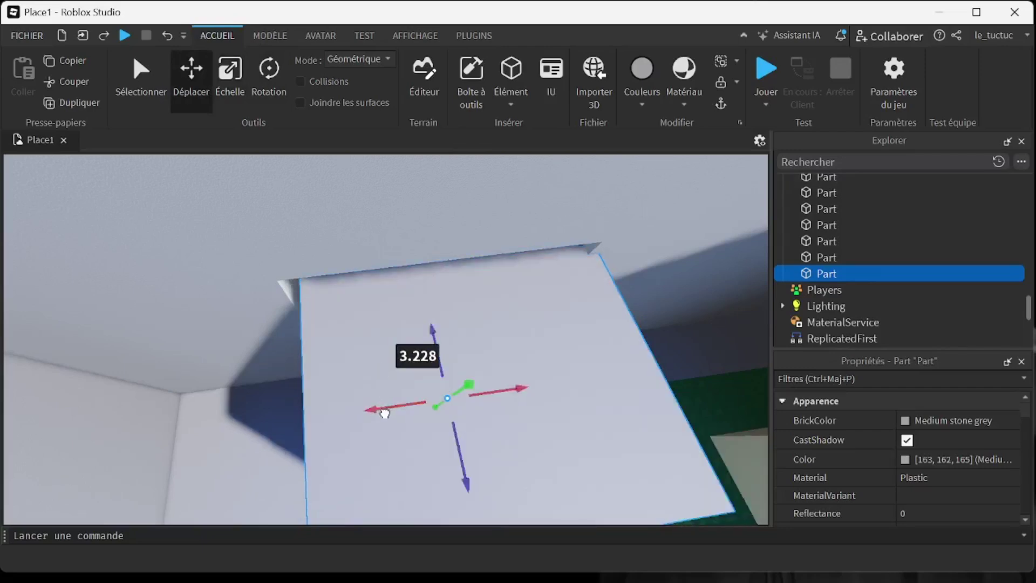
{"action": "left_click_drag", "start_coordinate": [385, 413], "coordinate": [377, 413]}
{"action": "left_click_drag", "start_coordinate": [417, 338], "coordinate": [428, 306]}
{"action": "mouse_move", "coordinate": [429, 307]}
{"action": "right_mouse_down"}
{"action": "mouse_move", "coordinate": [440, 320]}
{"action": "mouse_move", "coordinate": [426, 320]}
{"action": "mouse_move", "coordinate": [433, 329]}
{"action": "mouse_move", "coordinate": [426, 319]}
{"action": "right_mouse_up"}
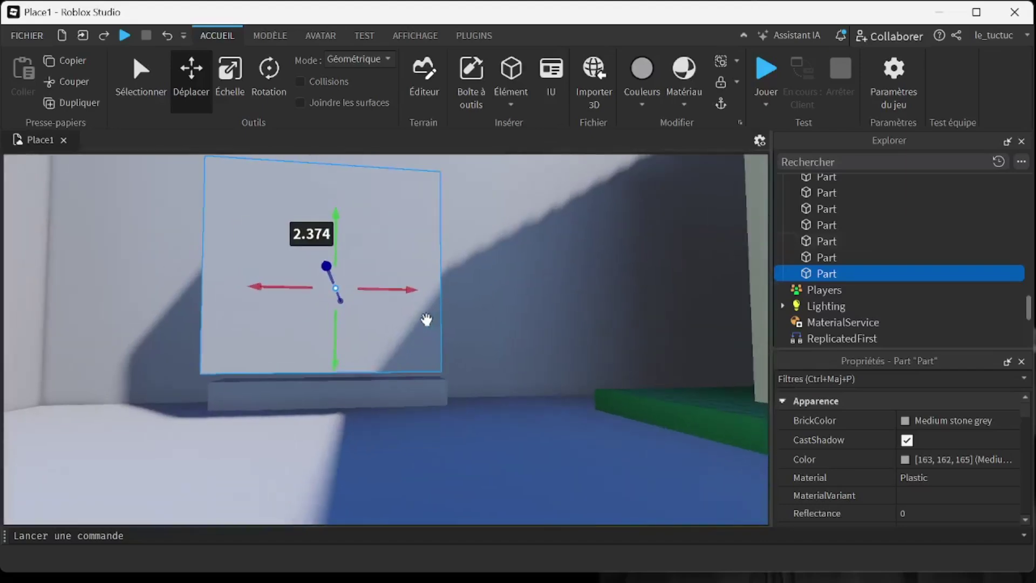
{"action": "left_click_drag", "start_coordinate": [410, 294], "coordinate": [414, 296]}
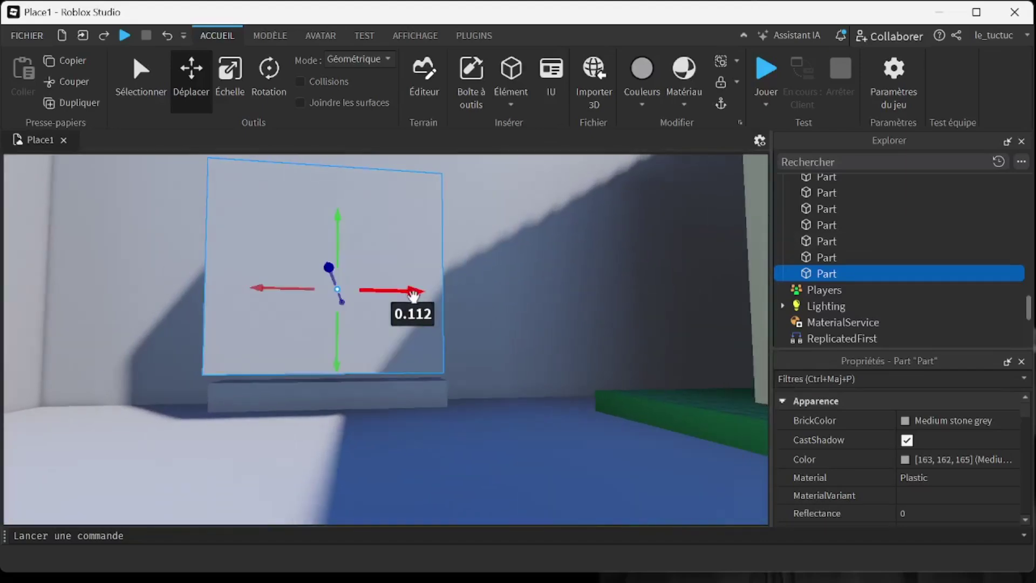
- Push the block through the opening so it pierces the lava field's end wall, and negate it
{"action": "left_click_drag", "start_coordinate": [324, 273], "coordinate": [334, 283]}
{"action": "right_click_drag", "start_coordinate": [433, 362], "coordinate": [435, 363]}
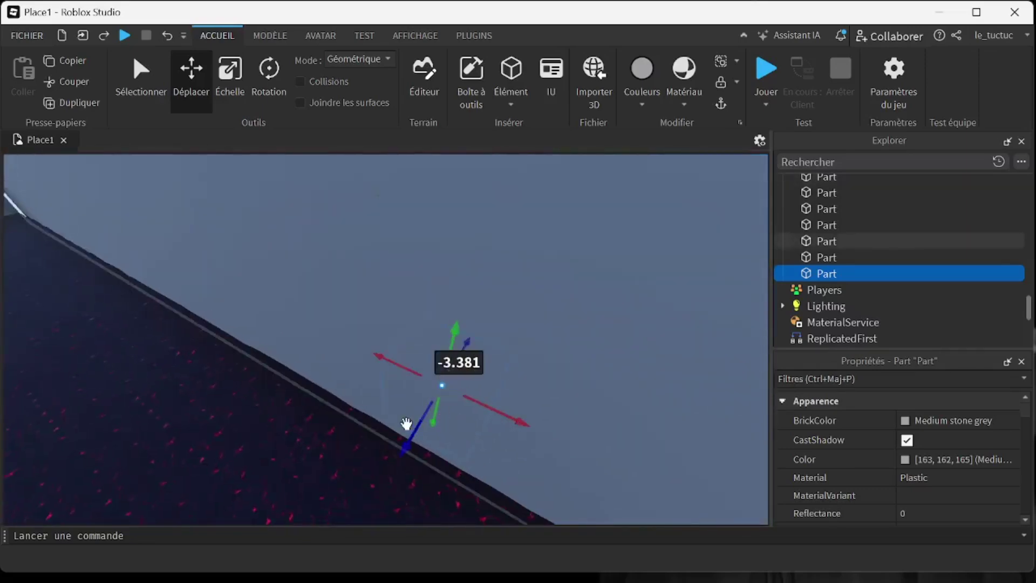
{"action": "mouse_move", "coordinate": [407, 423]}
{"action": "left_mouse_down"}
{"action": "mouse_move", "coordinate": [406, 444]}
{"action": "mouse_move", "coordinate": [403, 429]}
{"action": "left_mouse_up"}
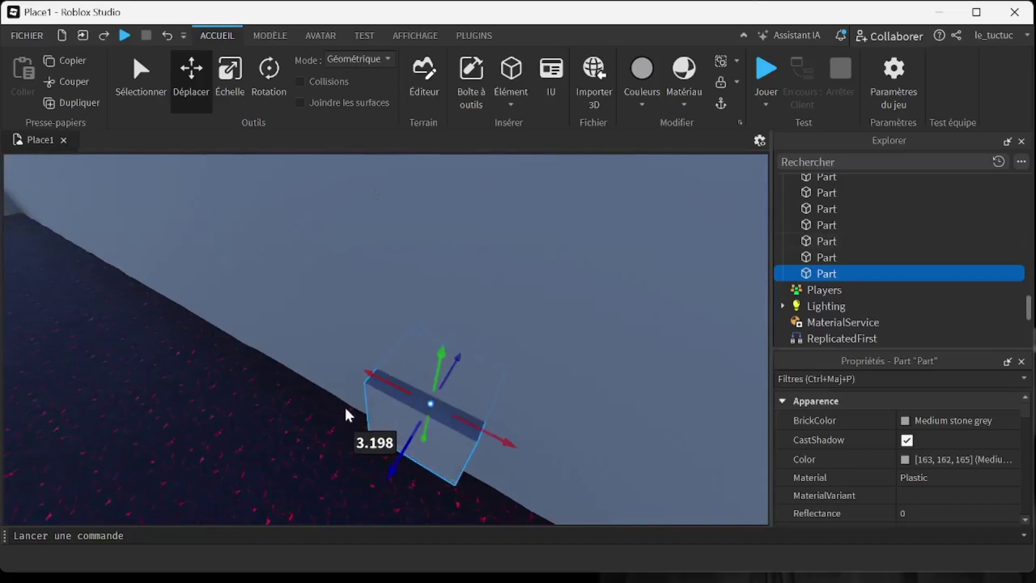
{"action": "right_click", "coordinate": [380, 420]}
{"action": "left_click", "coordinate": [410, 245]}
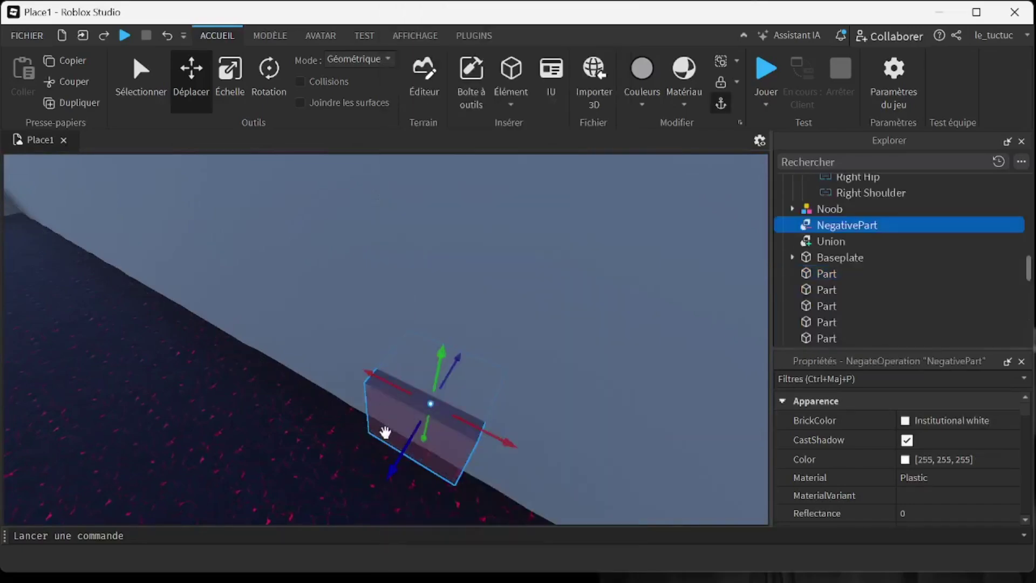
- Try to box-select the negated block together with the lava field's wall beside the enclosure
{"action": "scroll", "coordinate": [384, 430], "scroll_direction": "down", "scroll_amount": 2}
{"action": "right_click_drag", "start_coordinate": [385, 434], "coordinate": [387, 432]}
{"action": "left_click", "coordinate": [432, 359]}
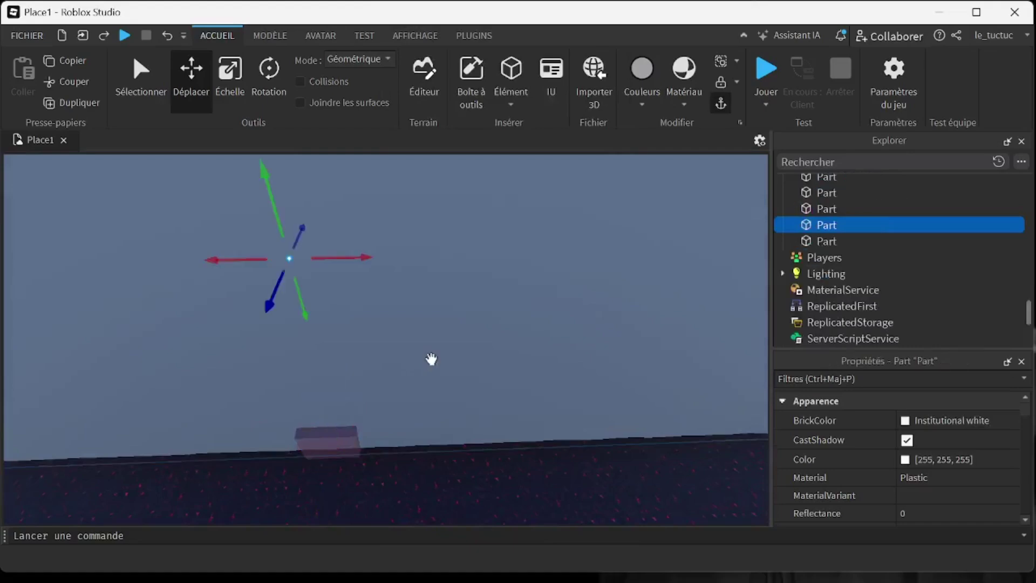
{"action": "scroll", "coordinate": [432, 358], "scroll_direction": "up", "scroll_amount": 2}
{"action": "scroll", "coordinate": [431, 359], "scroll_direction": "down", "scroll_amount": 5}
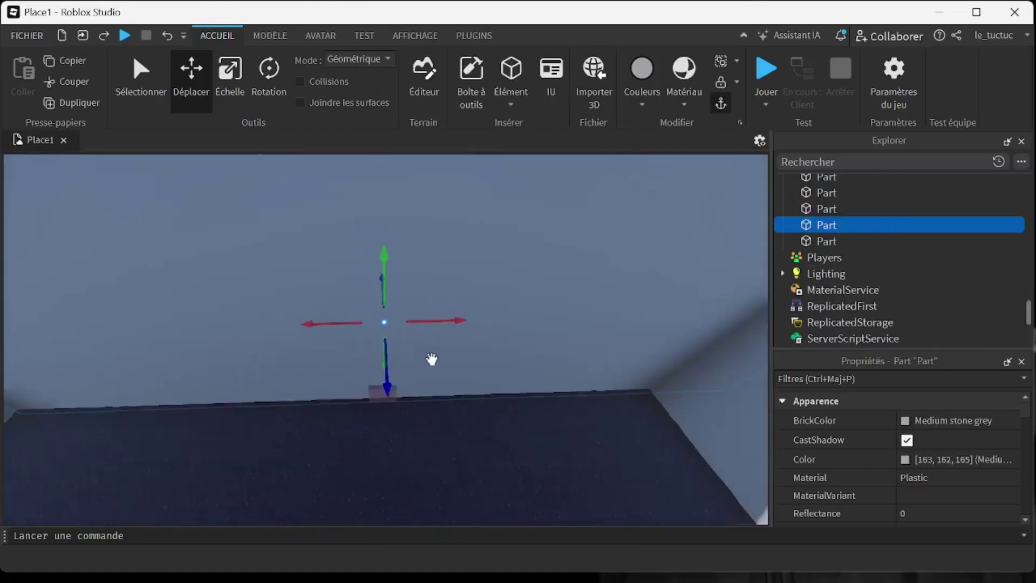
{"action": "scroll", "coordinate": [432, 359], "scroll_direction": "down", "scroll_amount": 3}
{"action": "left_click", "coordinate": [516, 218]}
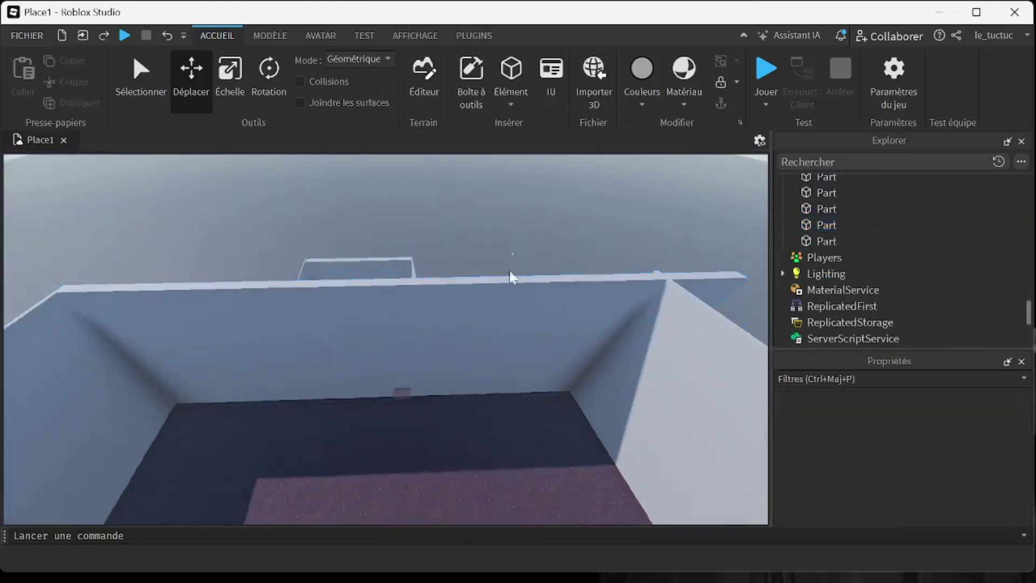
{"action": "left_click_drag", "start_coordinate": [426, 418], "coordinate": [310, 425]}
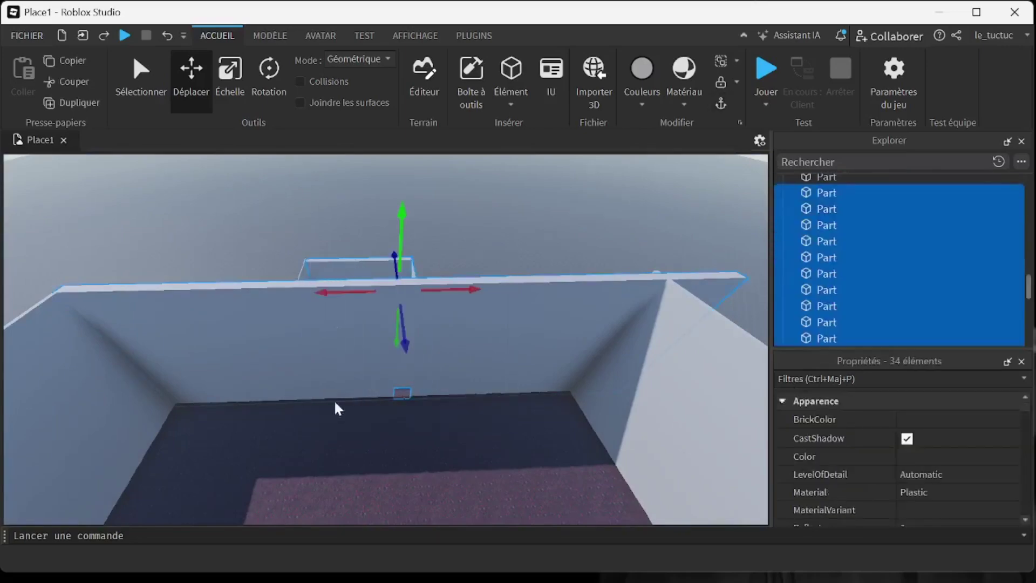
{"action": "right_click", "coordinate": [466, 363]}
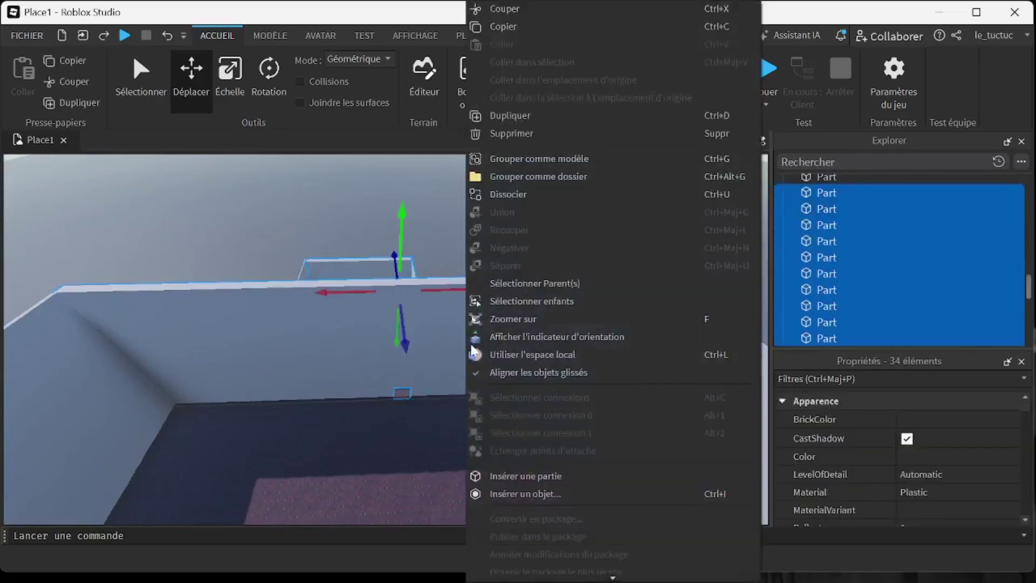
{"action": "left_click", "coordinate": [252, 214]}
{"action": "right_click_drag", "start_coordinate": [378, 306], "coordinate": [391, 367]}
{"action": "key", "text": "w"}
{"action": "left_click", "coordinate": [387, 320]}
{"action": "key", "text": "w"}
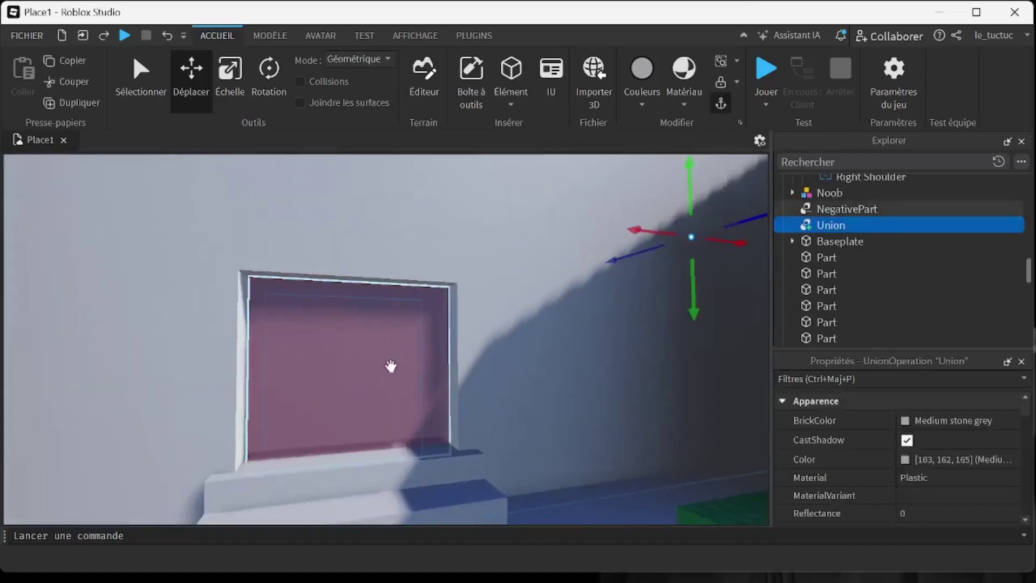
{"action": "left_click", "coordinate": [383, 394]}
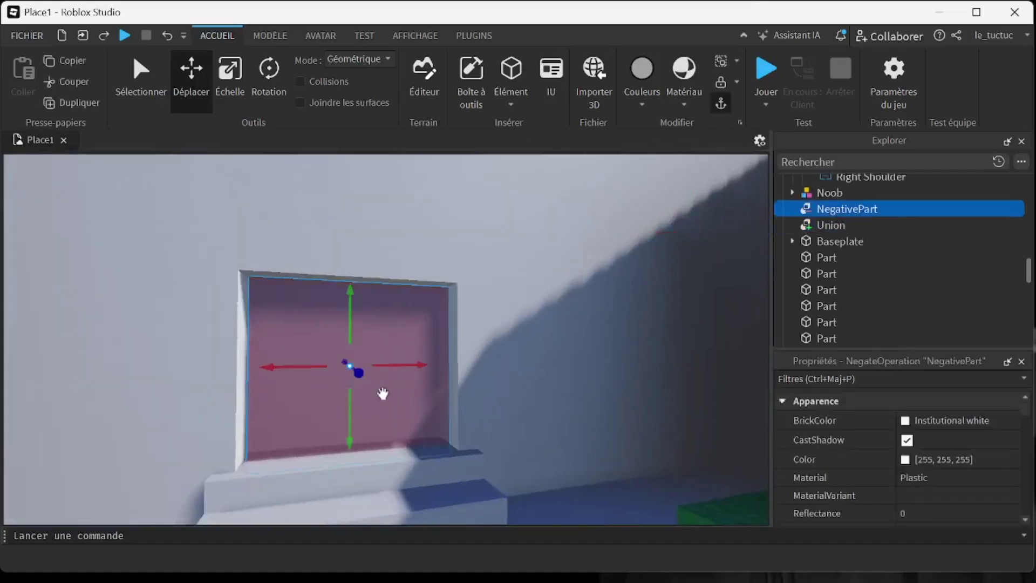
{"action": "right_click", "coordinate": [835, 206]}
{"action": "left_click", "coordinate": [494, 287]}
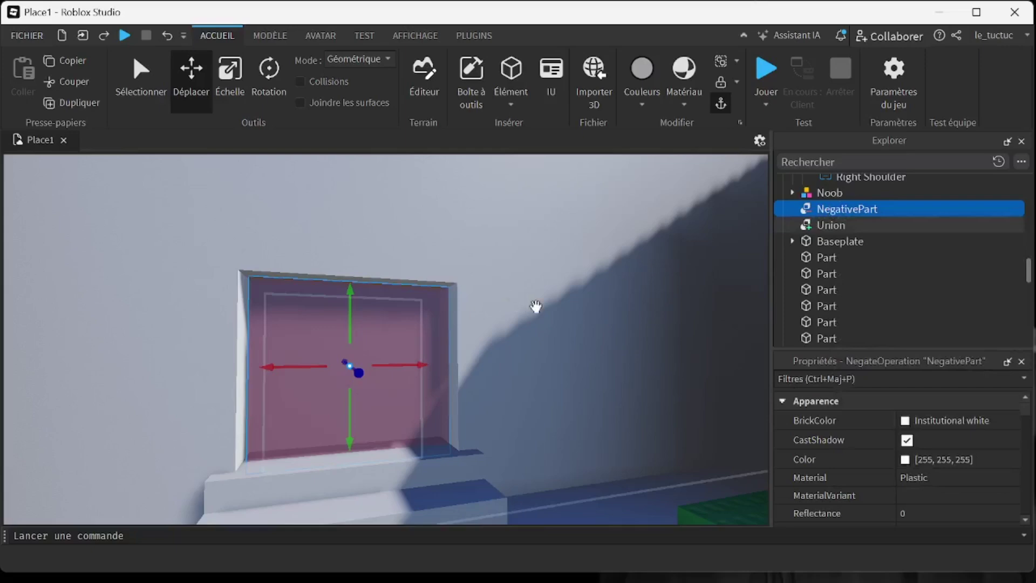
{"action": "right_click", "coordinate": [537, 308]}
{"action": "left_click", "coordinate": [549, 213]}
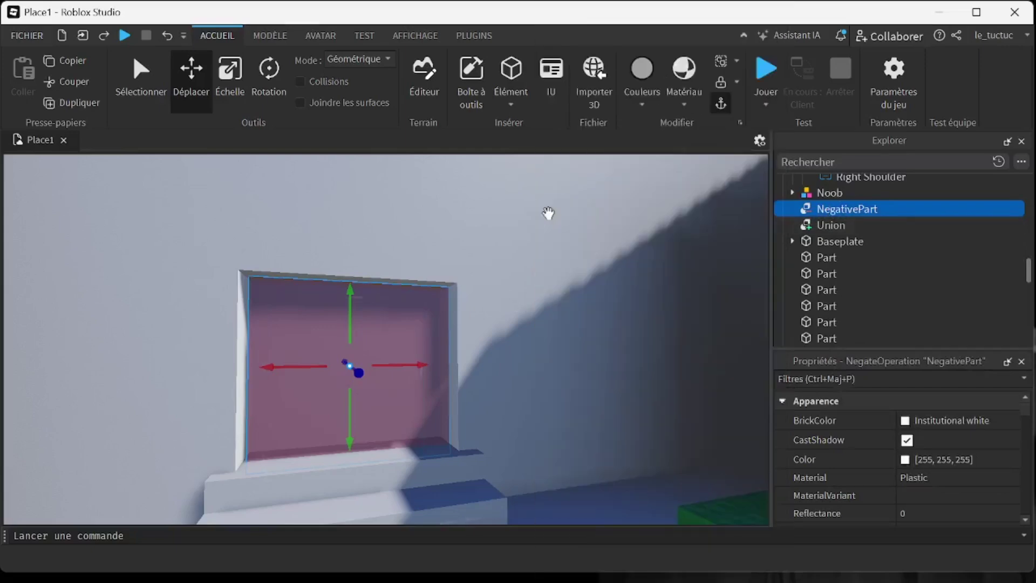
{"action": "scroll", "coordinate": [514, 366], "scroll_direction": "up", "scroll_amount": 8}
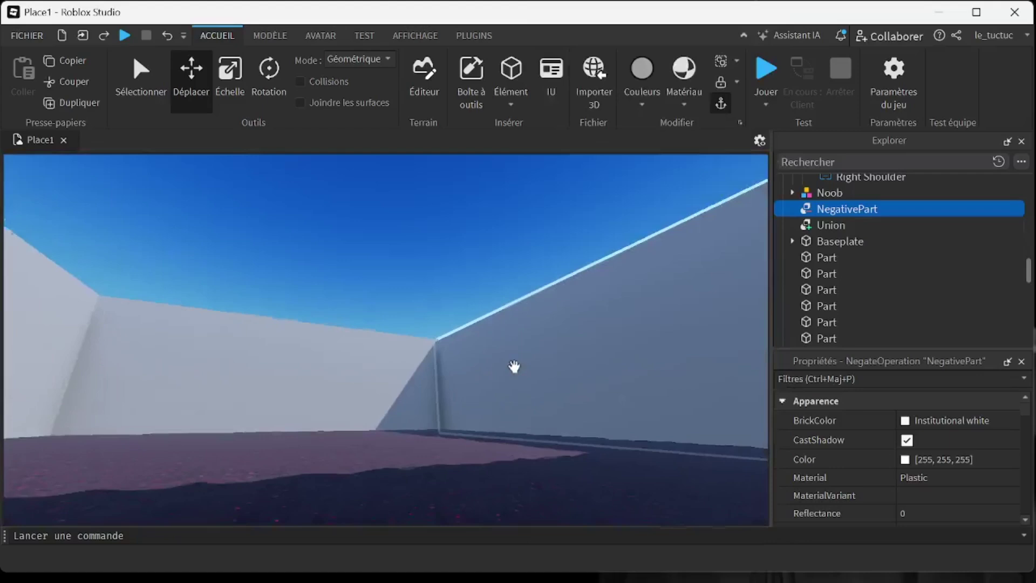
{"action": "scroll", "coordinate": [514, 366], "scroll_direction": "down", "scroll_amount": 8}
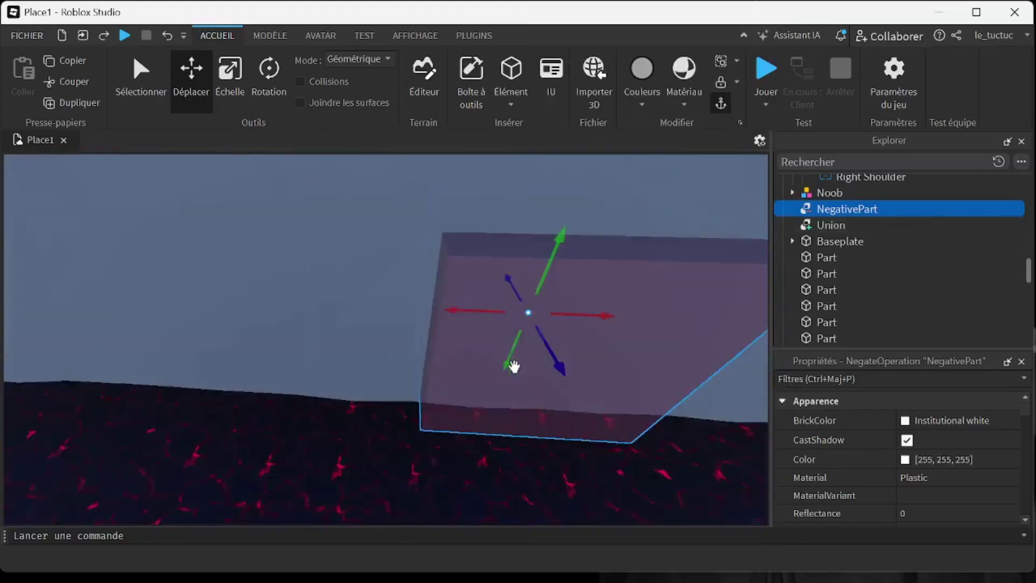
{"action": "scroll", "coordinate": [514, 367], "scroll_direction": "down", "scroll_amount": 6}
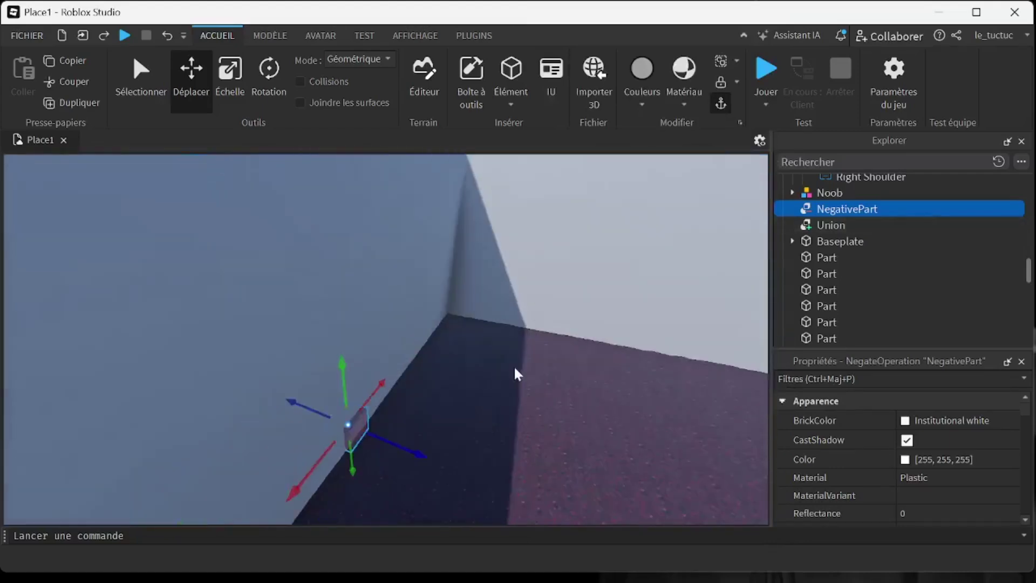
- Slide the lava field's end wall lengthwise beyond the enclosure and shift the negated block about 262 studs along with it
{"action": "left_click", "coordinate": [383, 282]}
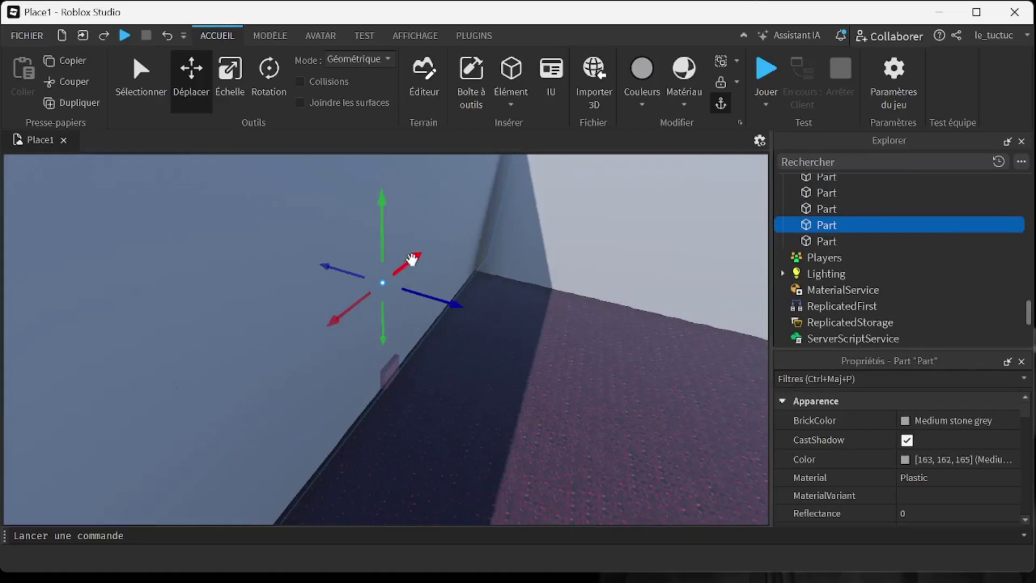
{"action": "left_click_drag", "start_coordinate": [412, 259], "coordinate": [513, 195]}
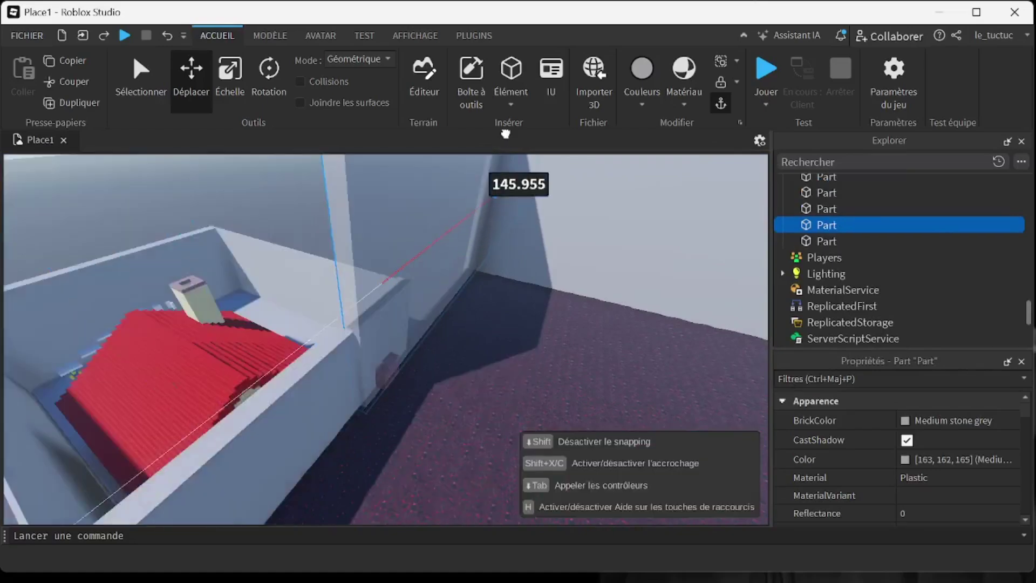
{"action": "left_click", "coordinate": [388, 370]}
{"action": "left_click_drag", "start_coordinate": [417, 327], "coordinate": [515, 195]}
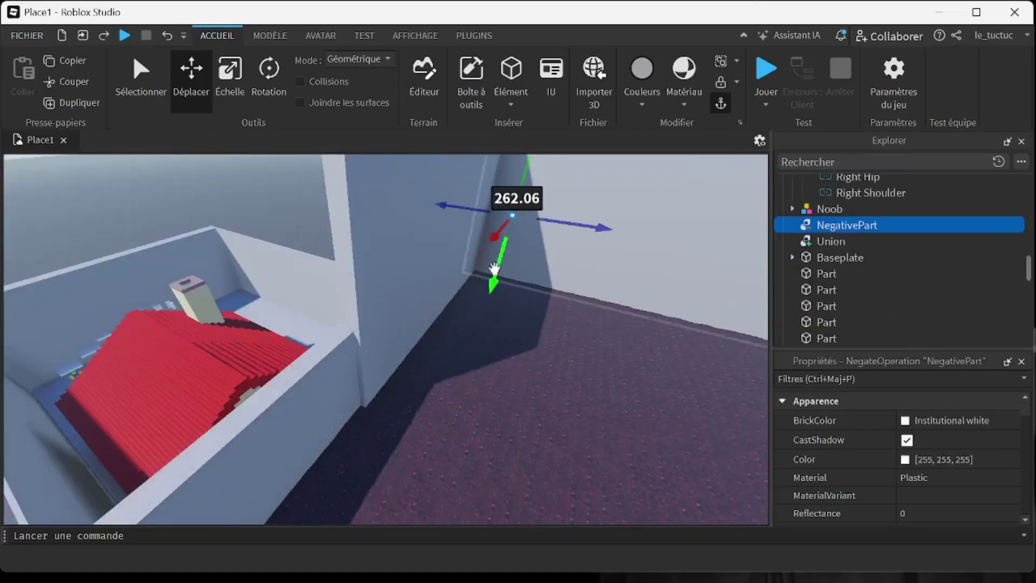
{"action": "right_click_drag", "start_coordinate": [515, 194], "coordinate": [496, 275]}
{"action": "scroll", "coordinate": [418, 408], "scroll_direction": "up", "scroll_amount": 10}
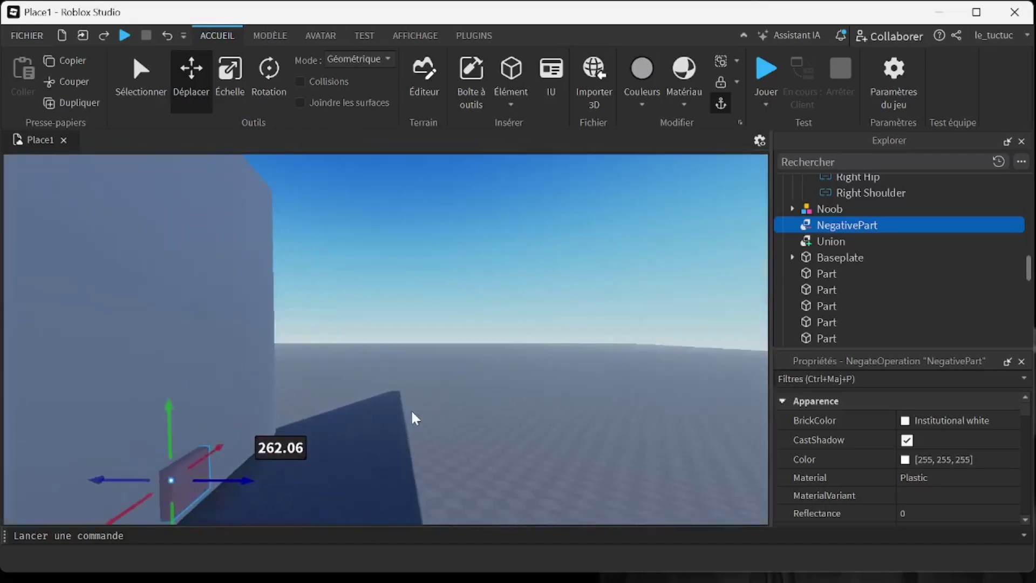
{"action": "right_click_drag", "start_coordinate": [412, 419], "coordinate": [239, 317]}
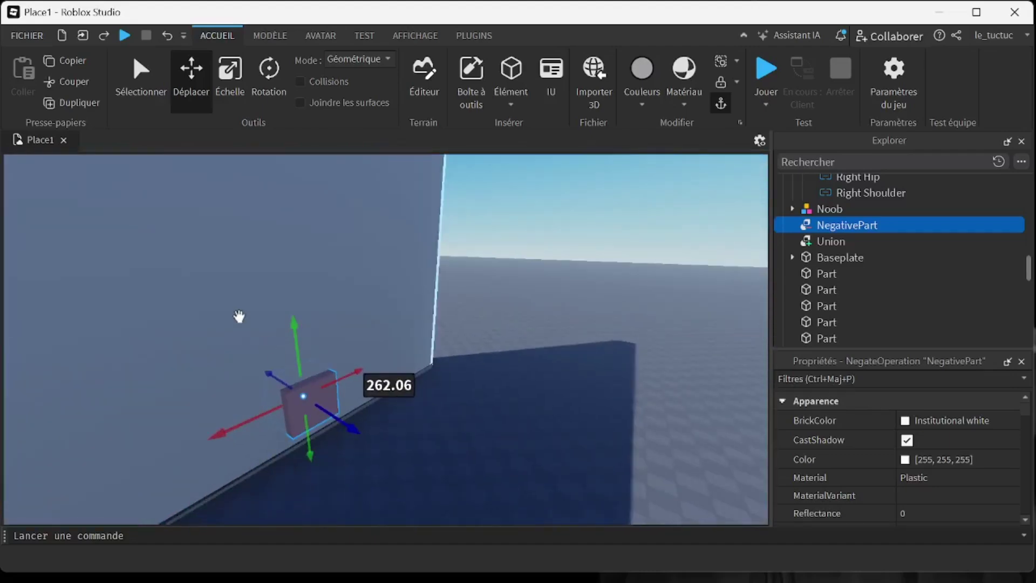
- Try to box-select the shifted wall and the negated block together from outside the lava field
{"action": "right_click", "coordinate": [239, 318]}
{"action": "left_click", "coordinate": [513, 450]}
{"action": "left_click_drag", "start_coordinate": [481, 508], "coordinate": [96, 288]}
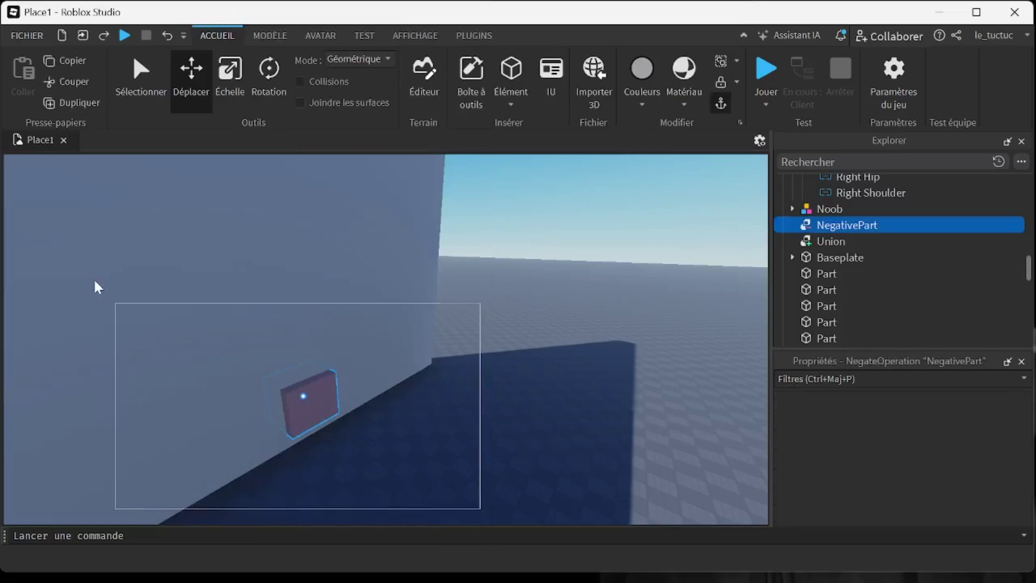
{"action": "left_click_drag", "start_coordinate": [79, 212], "coordinate": [81, 202]}
{"action": "right_click", "coordinate": [81, 202]}
{"action": "left_click", "coordinate": [585, 332]}
{"action": "scroll", "coordinate": [583, 345], "scroll_direction": "up", "scroll_amount": 4}
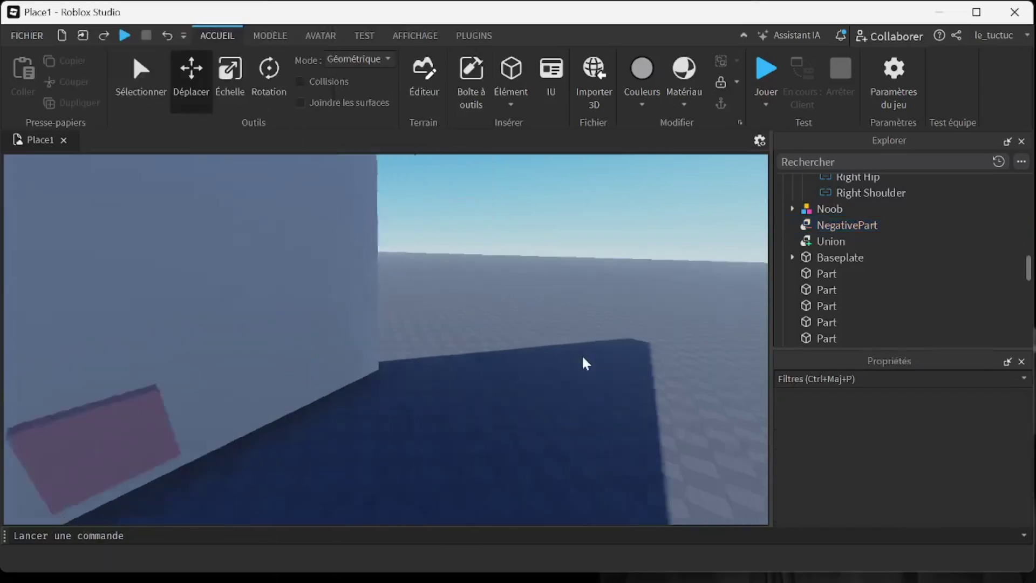
{"action": "scroll", "coordinate": [586, 363], "scroll_direction": "down", "scroll_amount": 5}
{"action": "left_click_drag", "start_coordinate": [484, 460], "coordinate": [203, 247]}
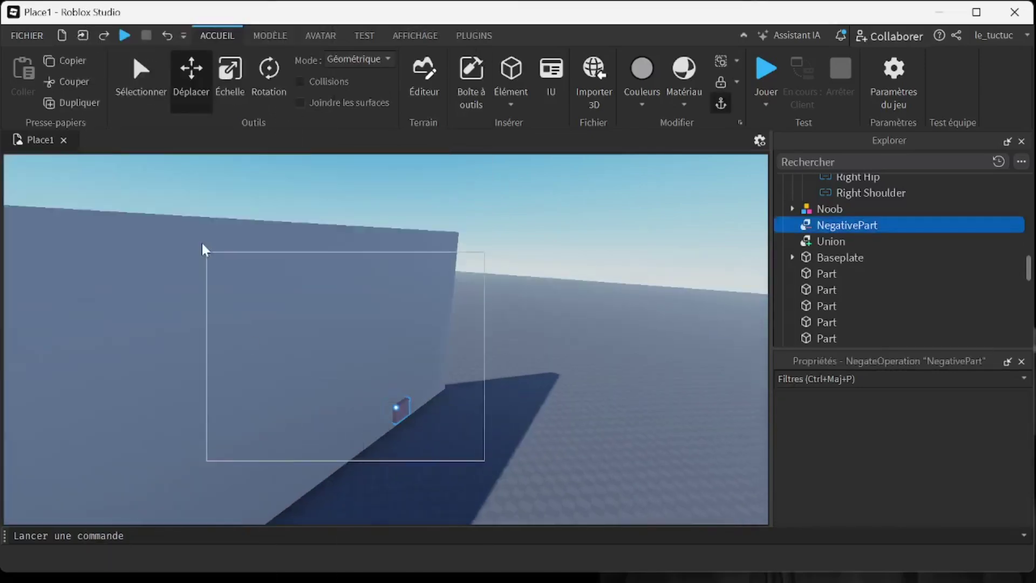
{"action": "right_click_drag", "start_coordinate": [578, 363], "coordinate": [588, 351]}
- Select the shifted wall together with the negated block and union them to cut a doorway
{"action": "left_click", "coordinate": [624, 465]}
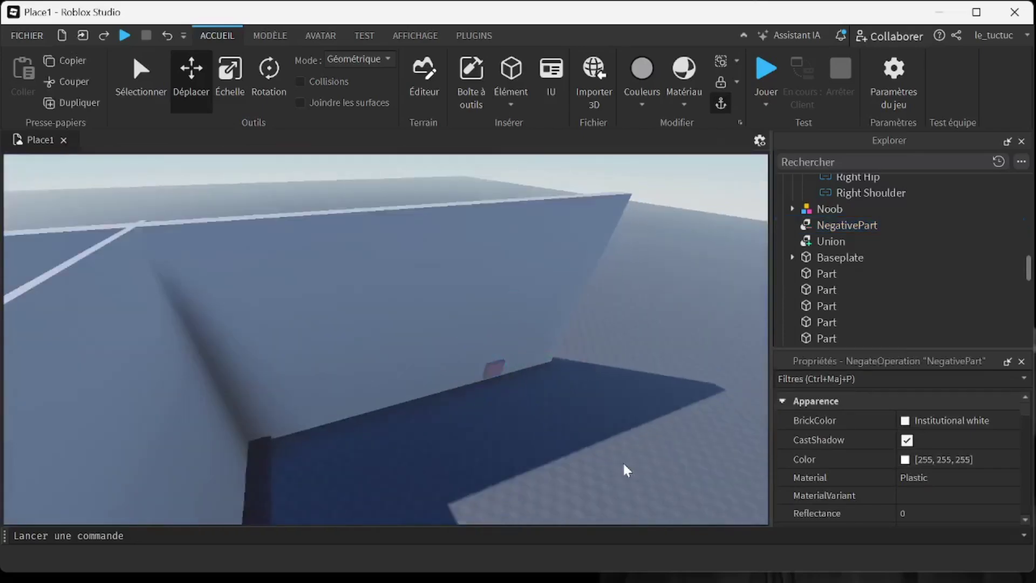
{"action": "left_click_drag", "start_coordinate": [256, 315], "coordinate": [216, 225]}
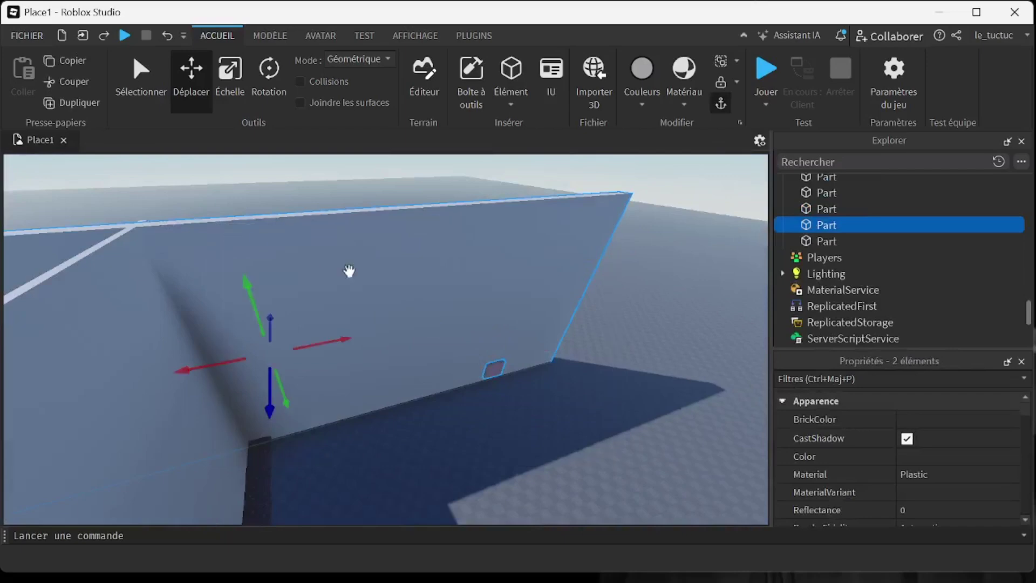
{"action": "right_click", "coordinate": [399, 292]}
{"action": "left_click", "coordinate": [458, 211]}
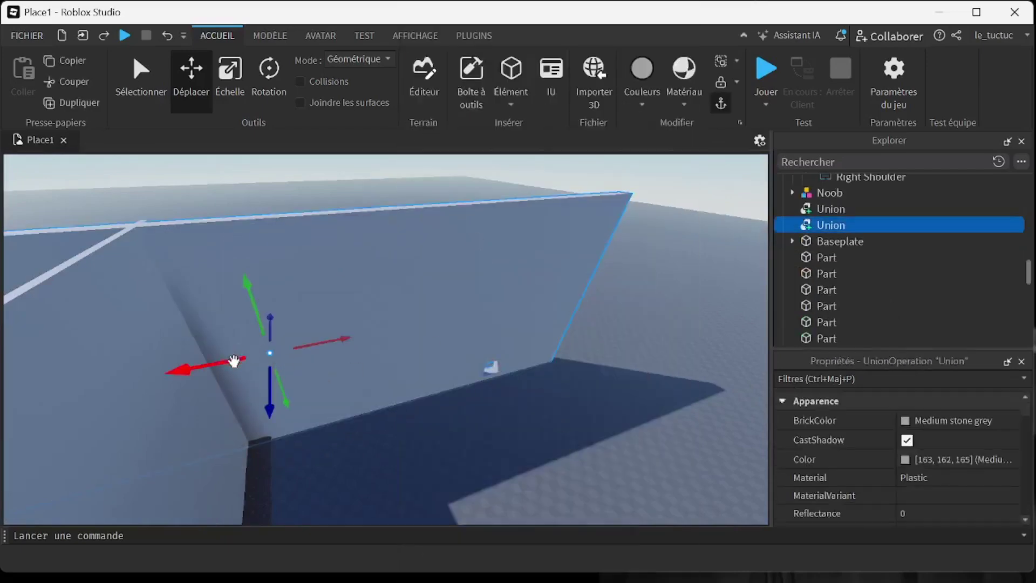
- Slide the cut wall back along its length toward its place between the enclosure and the lava field
{"action": "left_click_drag", "start_coordinate": [234, 360], "coordinate": [453, 388]}
{"action": "left_click_drag", "start_coordinate": [114, 370], "coordinate": [564, 423]}
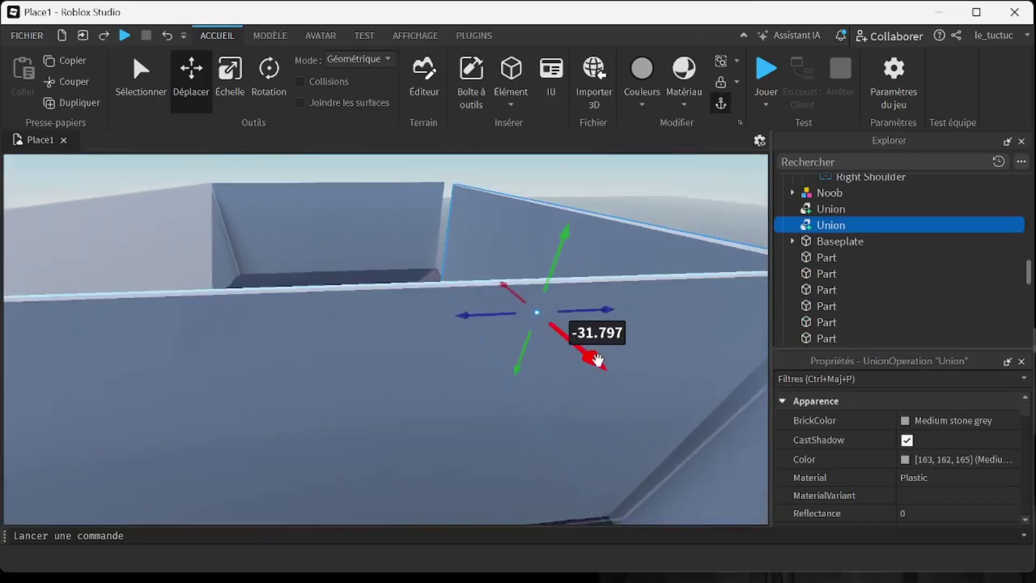
{"action": "left_click_drag", "start_coordinate": [597, 360], "coordinate": [522, 316]}
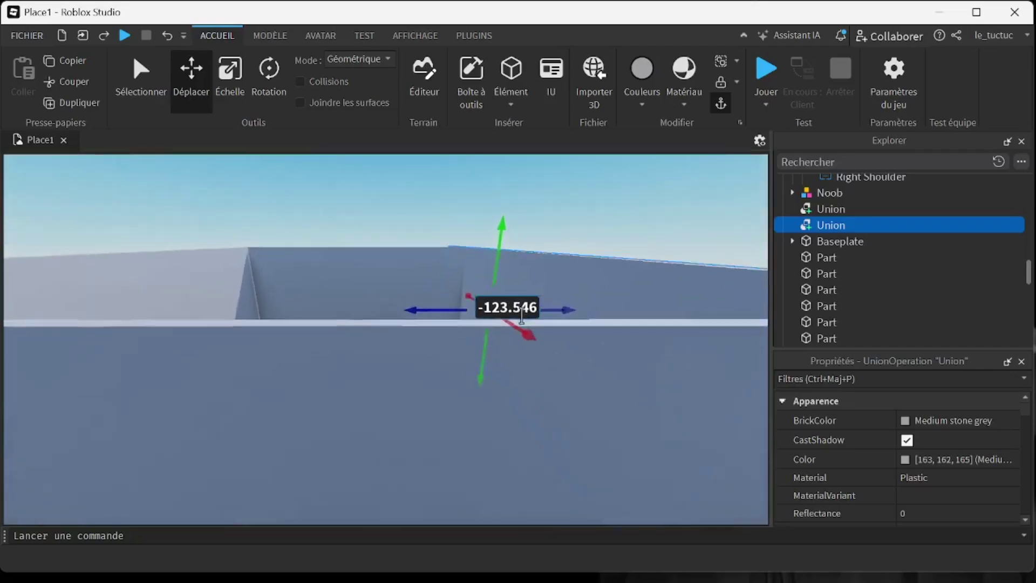
{"action": "key", "text": "w"}
{"action": "right_click_drag", "start_coordinate": [522, 316], "coordinate": [522, 316]}
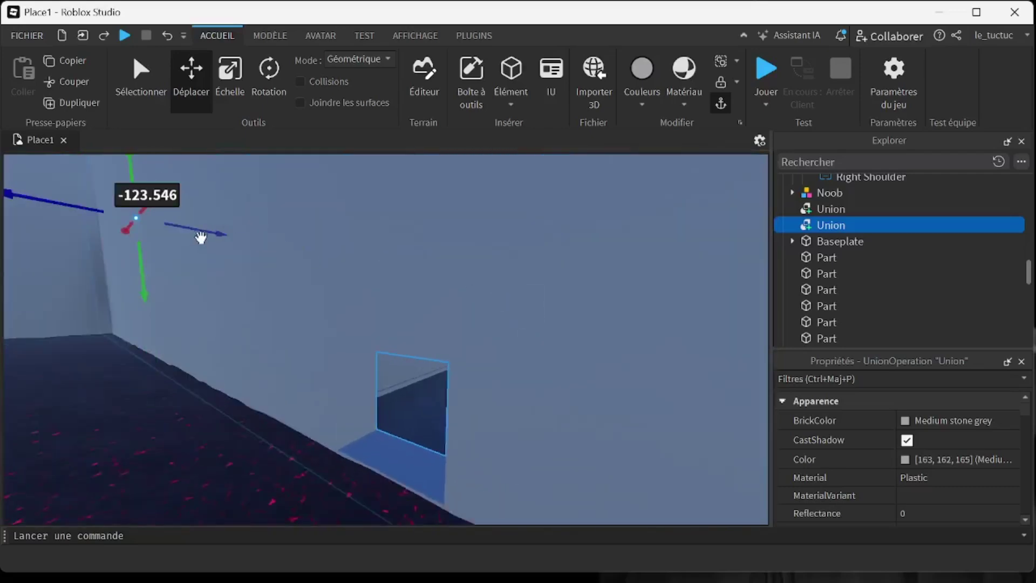
- Fine-tune the cut wall's lengthwise position until its doorway lines up with the enclosure's wall opening
{"action": "left_click_drag", "start_coordinate": [141, 210], "coordinate": [100, 211]}
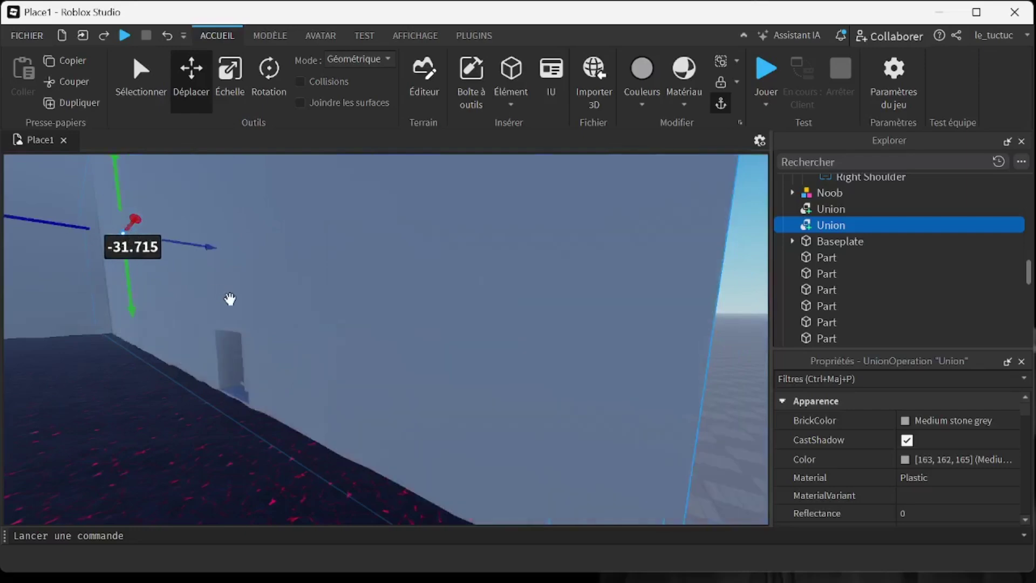
{"action": "right_click_drag", "start_coordinate": [229, 298], "coordinate": [229, 300]}
{"action": "left_click_drag", "start_coordinate": [154, 207], "coordinate": [135, 202]}
{"action": "right_click_drag", "start_coordinate": [371, 375], "coordinate": [377, 377]}
{"action": "key", "text": "s"}
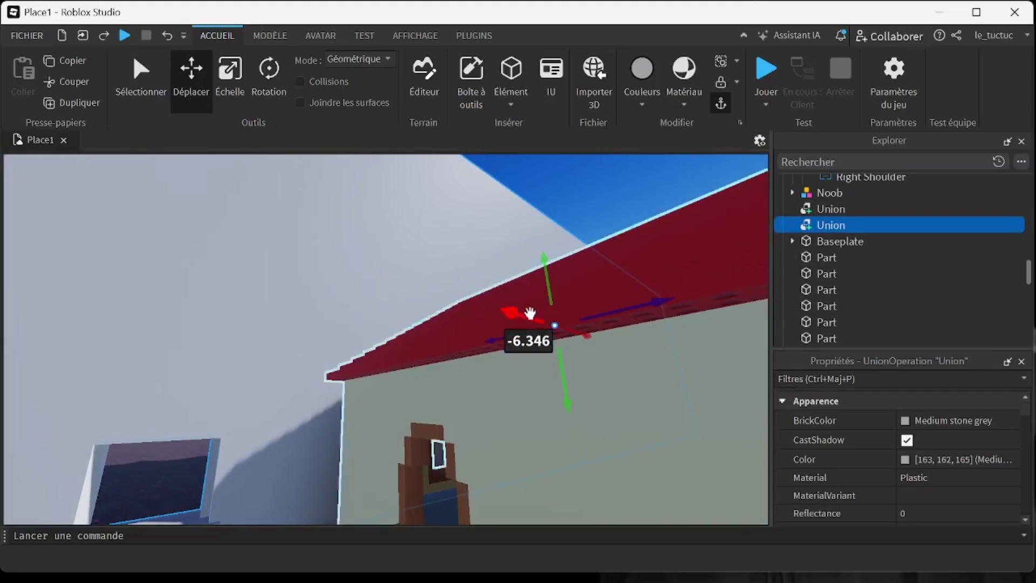
{"action": "left_click_drag", "start_coordinate": [530, 314], "coordinate": [520, 317]}
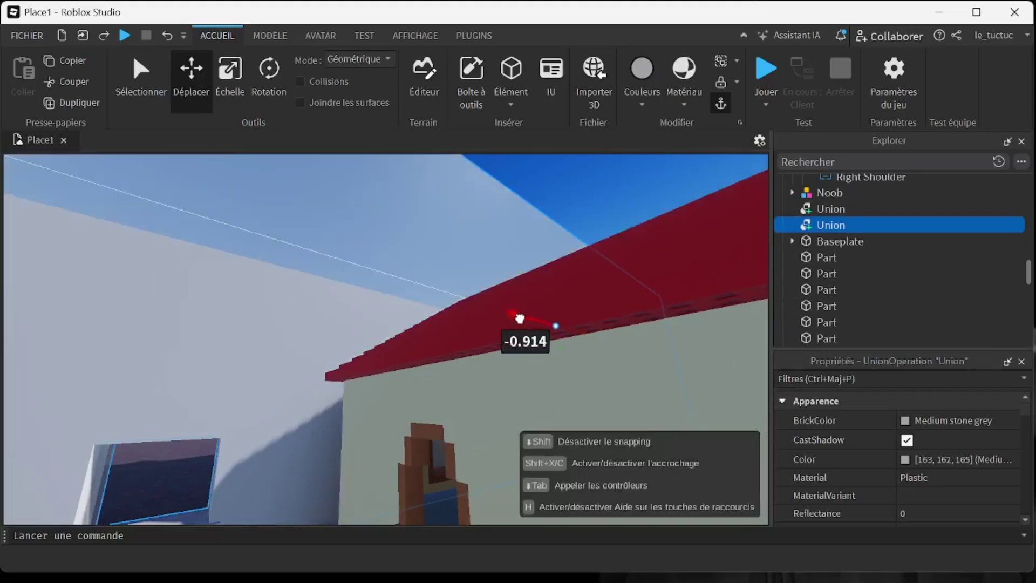
- Nudge the cut wall along its length to finish its placement and check the doorway from the lava side
{"action": "left_click_drag", "start_coordinate": [519, 320], "coordinate": [519, 321]}
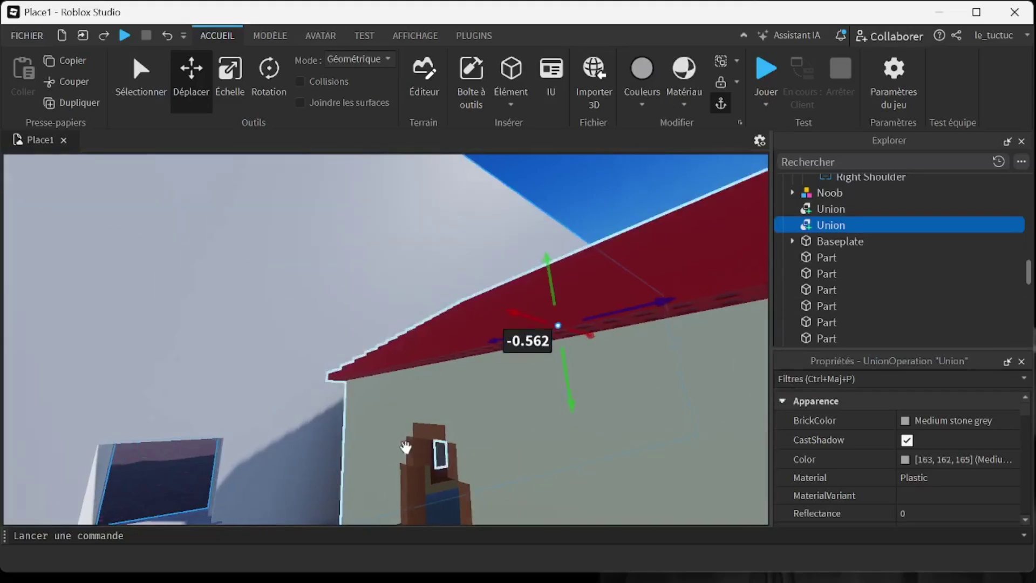
{"action": "key", "text": "w"}
{"action": "right_click_drag", "start_coordinate": [406, 447], "coordinate": [386, 422]}
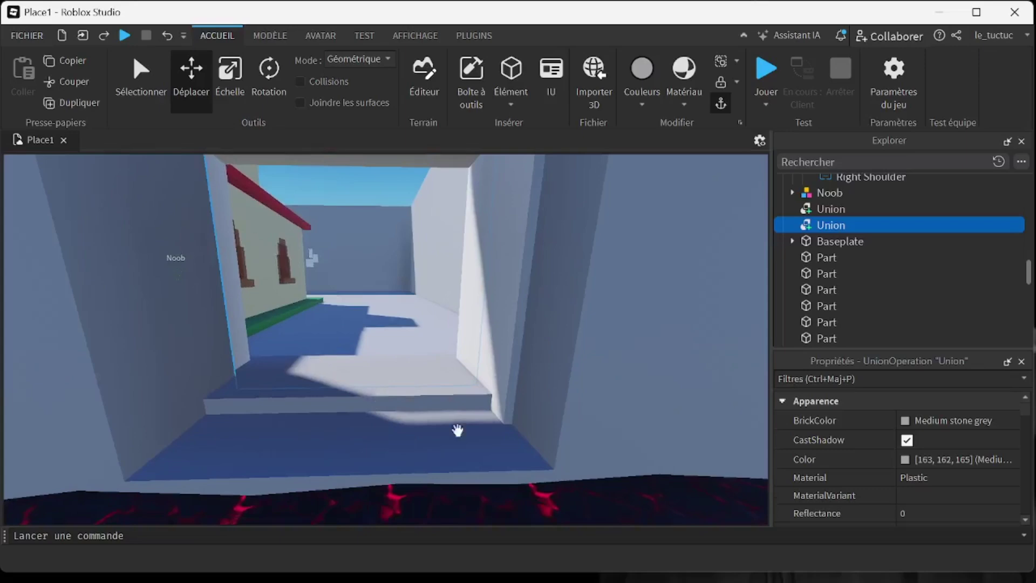
{"action": "mouse_move", "coordinate": [540, 440]}
{"action": "right_mouse_down"}
{"action": "mouse_move", "coordinate": [542, 449]}
{"action": "mouse_move", "coordinate": [546, 426]}
{"action": "mouse_move", "coordinate": [539, 437]}
{"action": "right_mouse_up"}
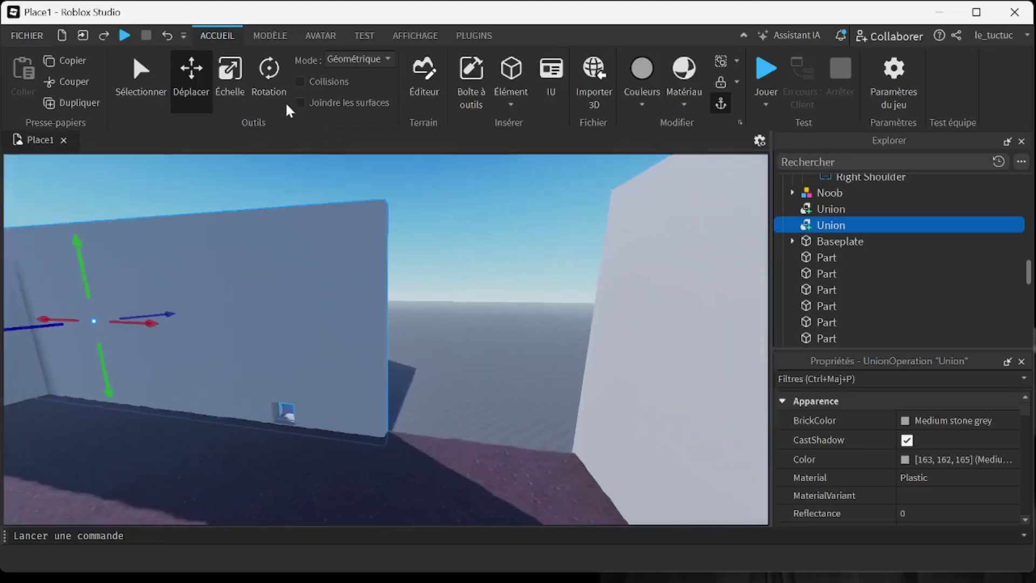
- Try to stretch the cut wall lengthwise toward the gap at the lava field's open corner
{"action": "left_click_drag", "start_coordinate": [405, 331], "coordinate": [622, 358]}
{"action": "left_click_drag", "start_coordinate": [623, 359], "coordinate": [466, 350]}
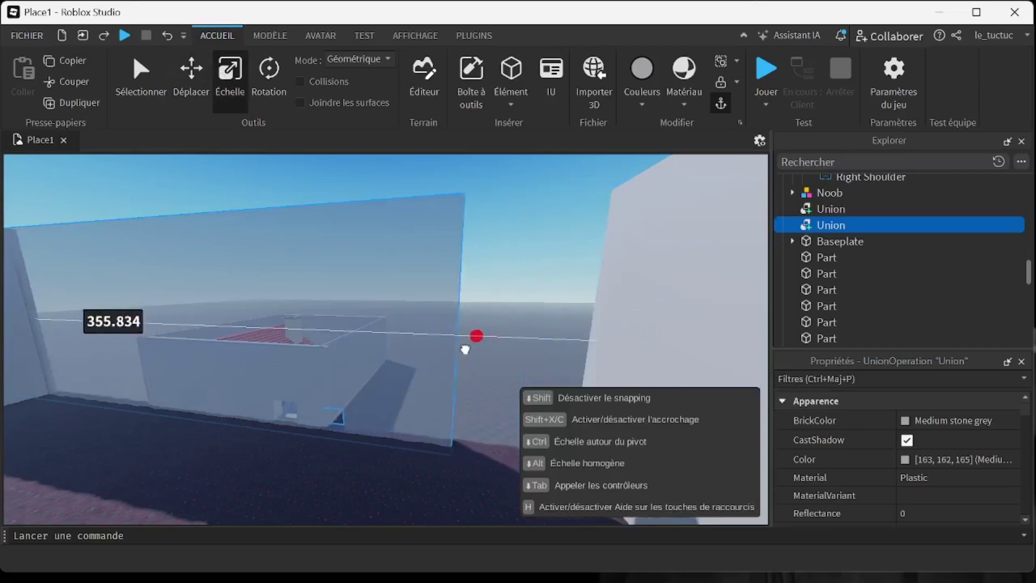
{"action": "left_click_drag", "start_coordinate": [400, 345], "coordinate": [400, 345]}
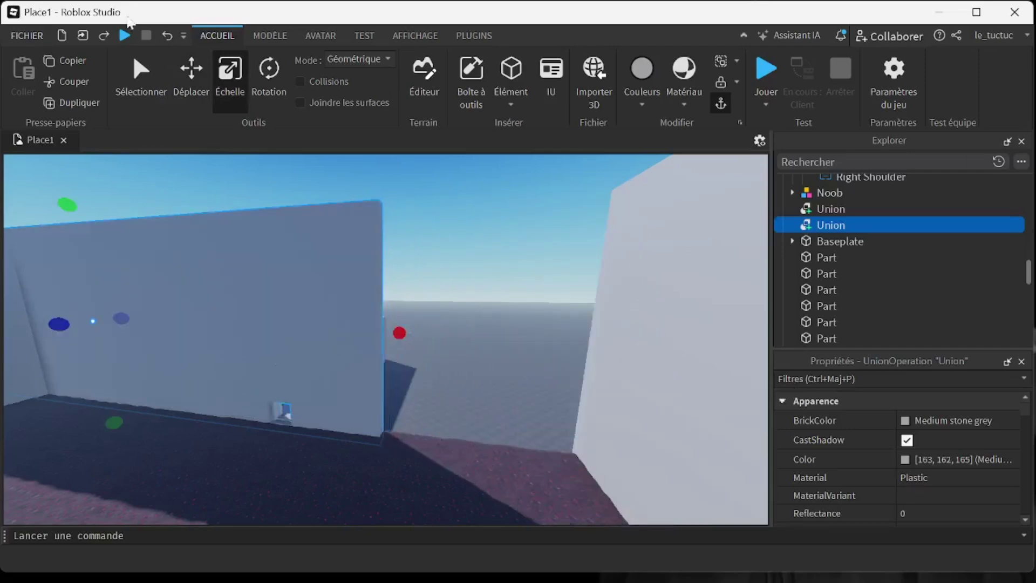
{"action": "left_click", "coordinate": [166, 33]}
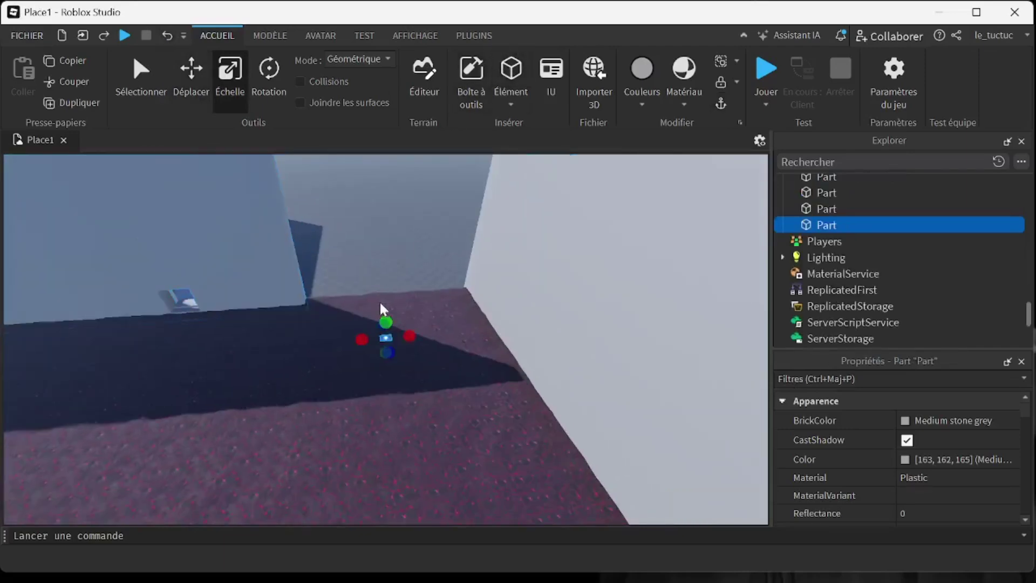
- Insert a block at the lava field's open corner, enlarge it into a panel and fit it into the gap between the walls
{"action": "left_click_drag", "start_coordinate": [384, 316], "coordinate": [386, 211]}
{"action": "left_click_drag", "start_coordinate": [411, 289], "coordinate": [503, 283]}
{"action": "left_click_drag", "start_coordinate": [360, 280], "coordinate": [279, 311]}
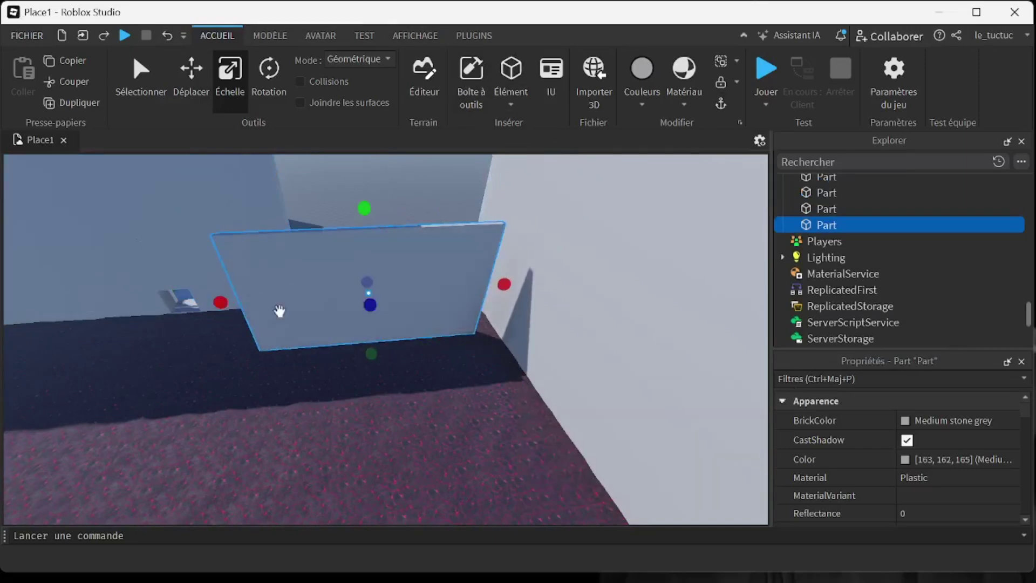
{"action": "mouse_move", "coordinate": [431, 314]}
{"action": "left_mouse_down"}
{"action": "mouse_move", "coordinate": [412, 282]}
{"action": "mouse_move", "coordinate": [434, 296]}
{"action": "left_mouse_up"}
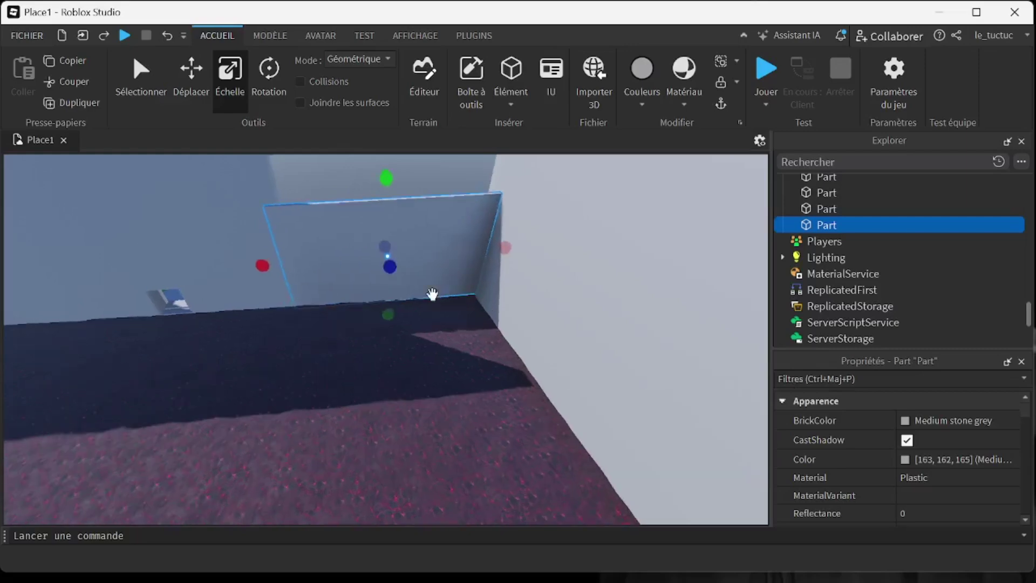
{"action": "right_click_drag", "start_coordinate": [433, 296], "coordinate": [434, 297]}
- Stretch the filler panel upward to about 124 studs high, near the height of the surrounding walls
{"action": "left_click_drag", "start_coordinate": [419, 311], "coordinate": [437, 257]}
{"action": "right_click_drag", "start_coordinate": [435, 253], "coordinate": [437, 257]}
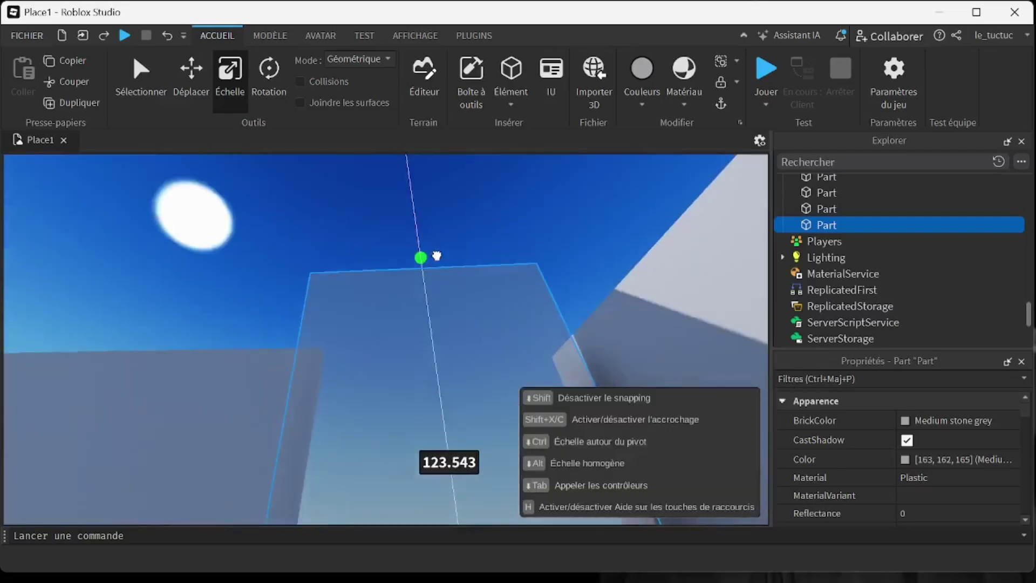
{"action": "left_click_drag", "start_coordinate": [437, 257], "coordinate": [438, 257]}
{"action": "right_click_drag", "start_coordinate": [473, 363], "coordinate": [472, 364]}
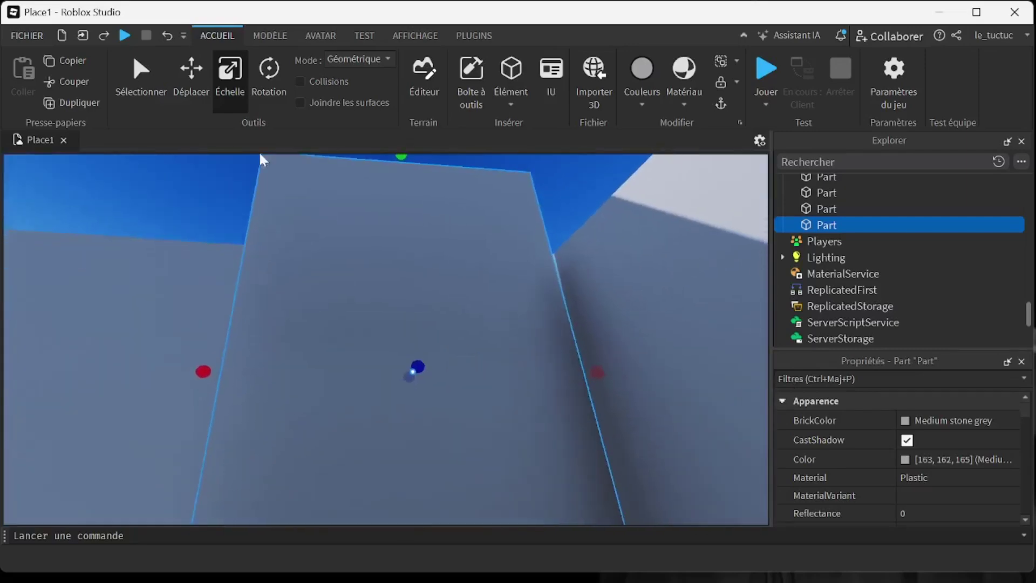
- Fine-tune the filler panel's width and placement so that it closes the gap against both adjoining walls
{"action": "left_click_drag", "start_coordinate": [368, 340], "coordinate": [367, 338]}
{"action": "right_click_drag", "start_coordinate": [475, 414], "coordinate": [475, 414]}
{"action": "left_click_drag", "start_coordinate": [362, 296], "coordinate": [376, 299]}
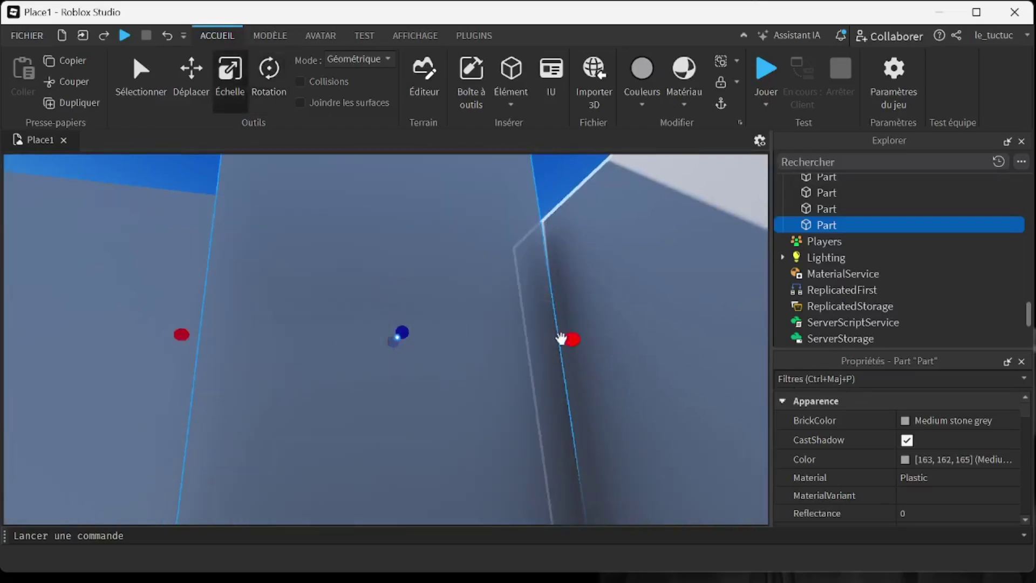
{"action": "left_click_drag", "start_coordinate": [562, 339], "coordinate": [618, 339]}
{"action": "right_click_drag", "start_coordinate": [562, 354], "coordinate": [532, 337]}
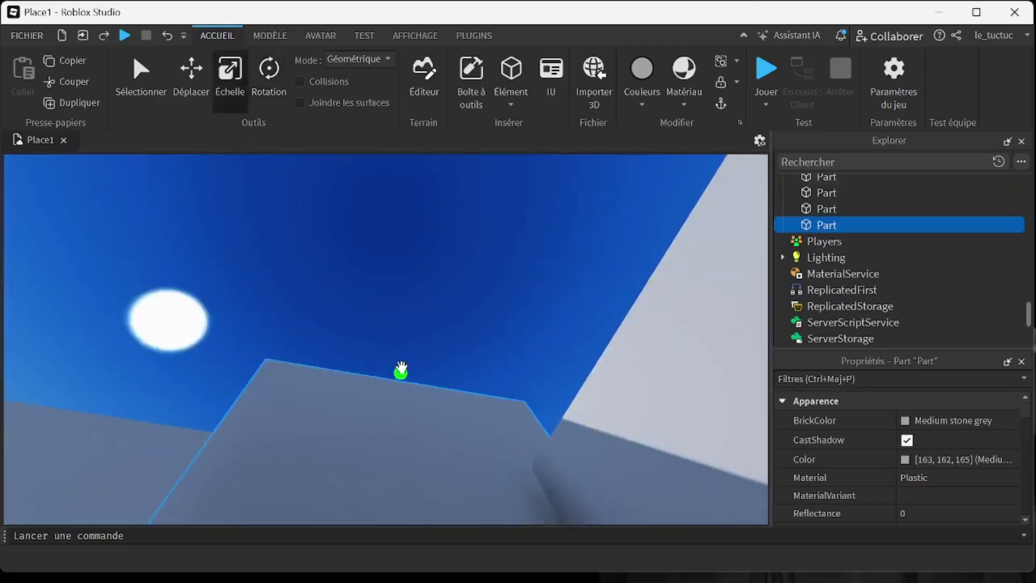
{"action": "right_click", "coordinate": [401, 370]}
{"action": "right_click_drag", "start_coordinate": [400, 416], "coordinate": [414, 437]}
{"action": "right_click_drag", "start_coordinate": [469, 413], "coordinate": [468, 414]}
- Box-select the lava field walls together with the enclosure and house, anchor them all, and clear the selection
{"action": "scroll", "coordinate": [468, 414], "scroll_direction": "down", "scroll_amount": 5}
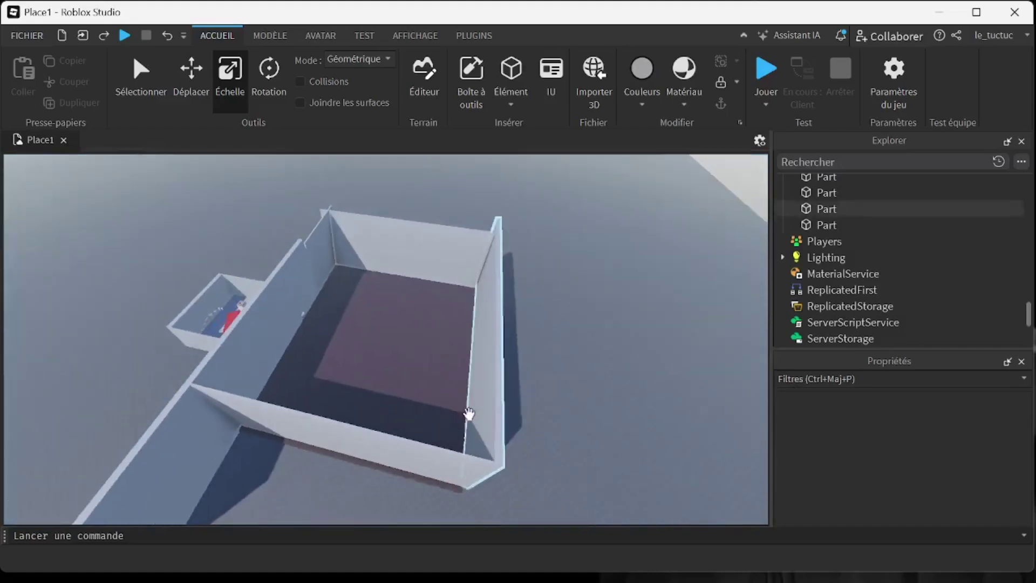
{"action": "left_click_drag", "start_coordinate": [359, 455], "coordinate": [549, 539]}
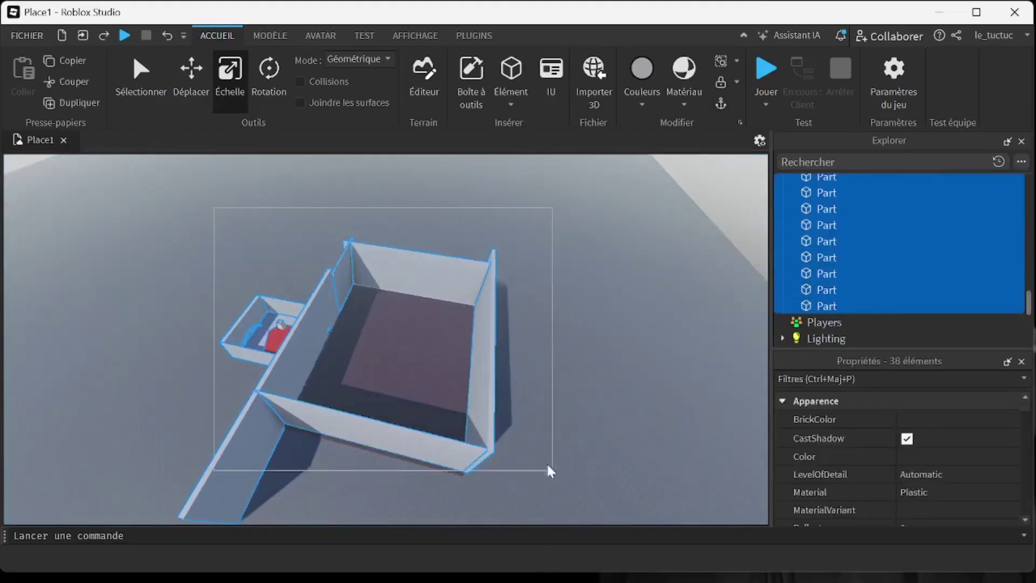
{"action": "left_click", "coordinate": [725, 108]}
{"action": "left_click", "coordinate": [647, 324]}
- Insert a Lily white block on the lava, widen it and place it against the foot of the doorway
{"action": "right_click_drag", "start_coordinate": [646, 333], "coordinate": [357, 351]}
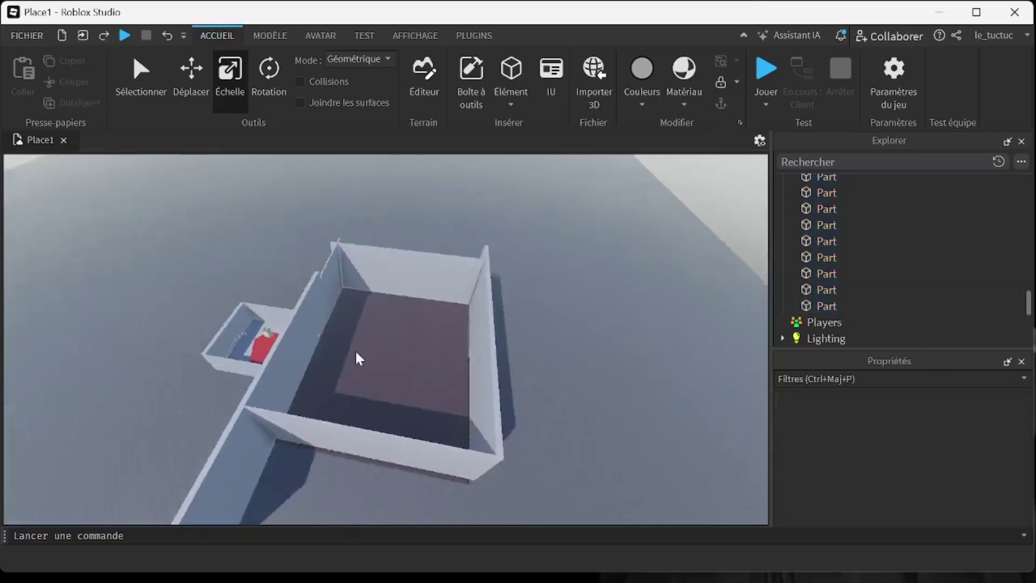
{"action": "scroll", "coordinate": [357, 351], "scroll_direction": "up", "scroll_amount": 10}
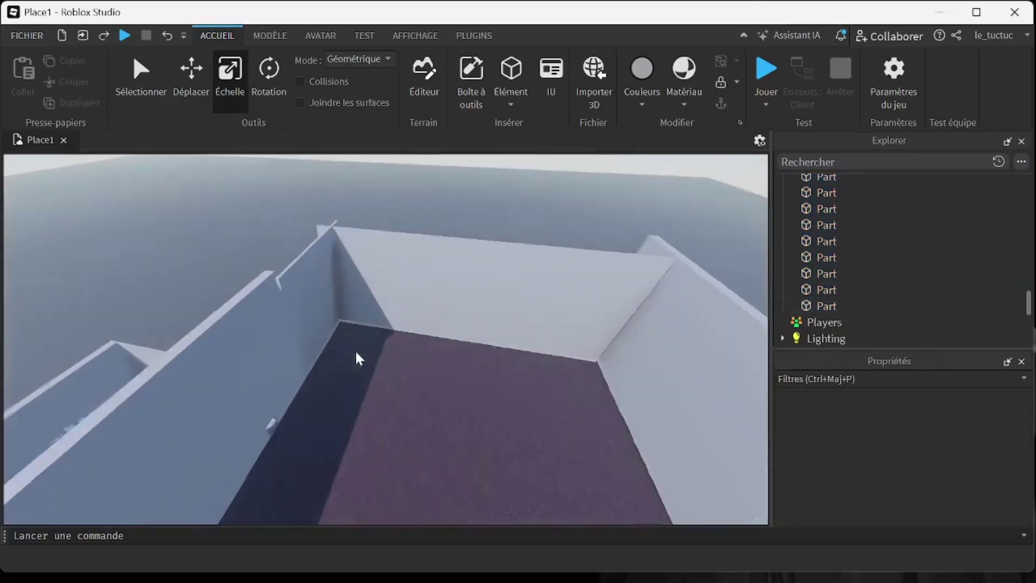
{"action": "scroll", "coordinate": [356, 348], "scroll_direction": "up", "scroll_amount": 10}
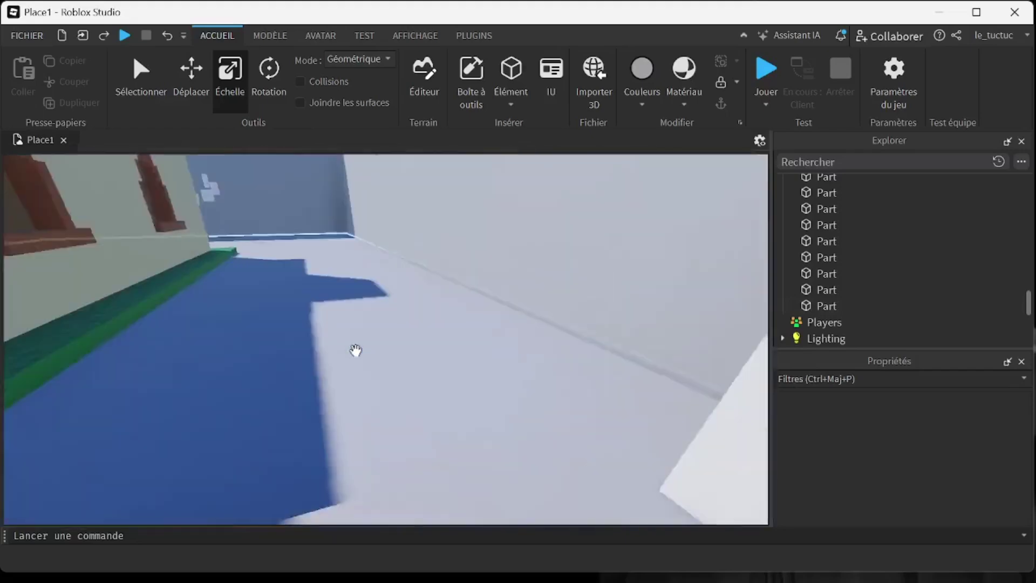
{"action": "key", "text": "w"}
{"action": "right_click_drag", "start_coordinate": [356, 351], "coordinate": [355, 351]}
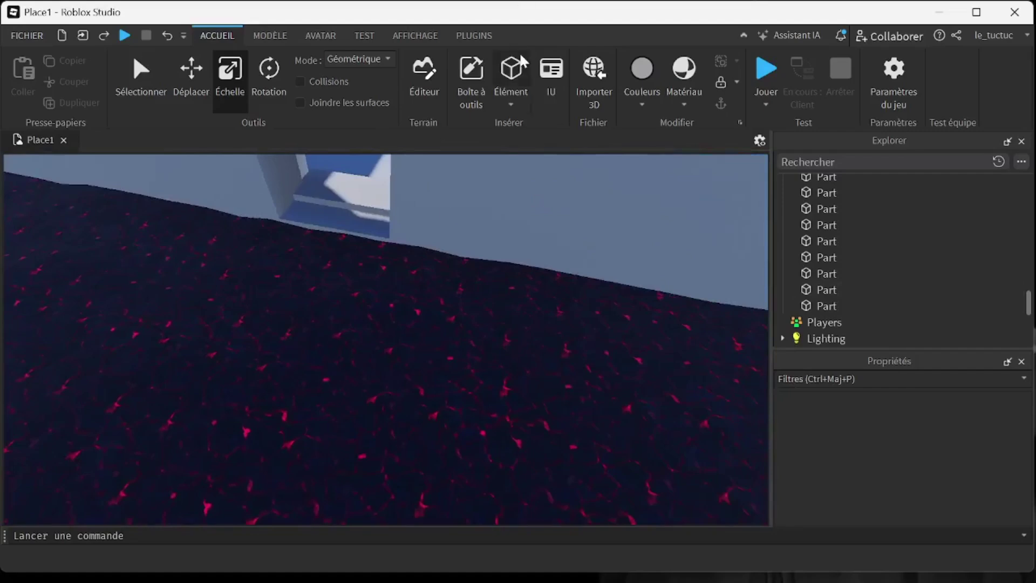
{"action": "left_click", "coordinate": [642, 104]}
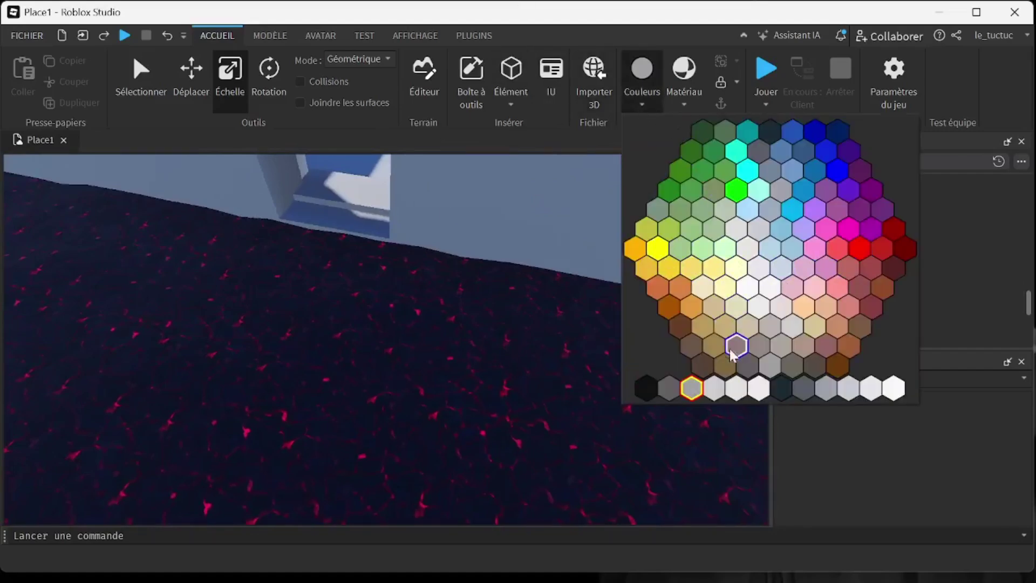
{"action": "left_click", "coordinate": [760, 389]}
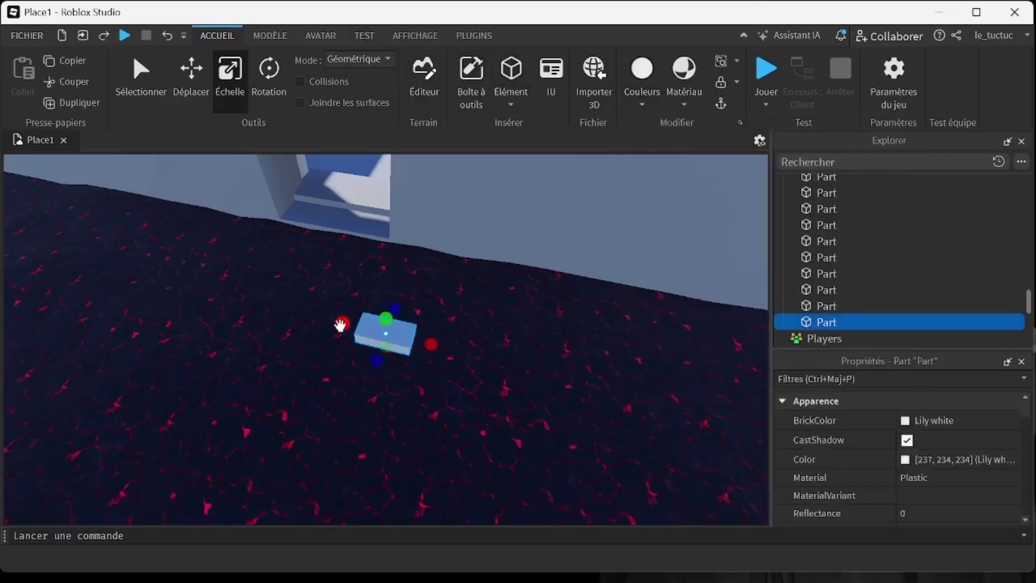
{"action": "left_click_drag", "start_coordinate": [341, 325], "coordinate": [329, 246]}
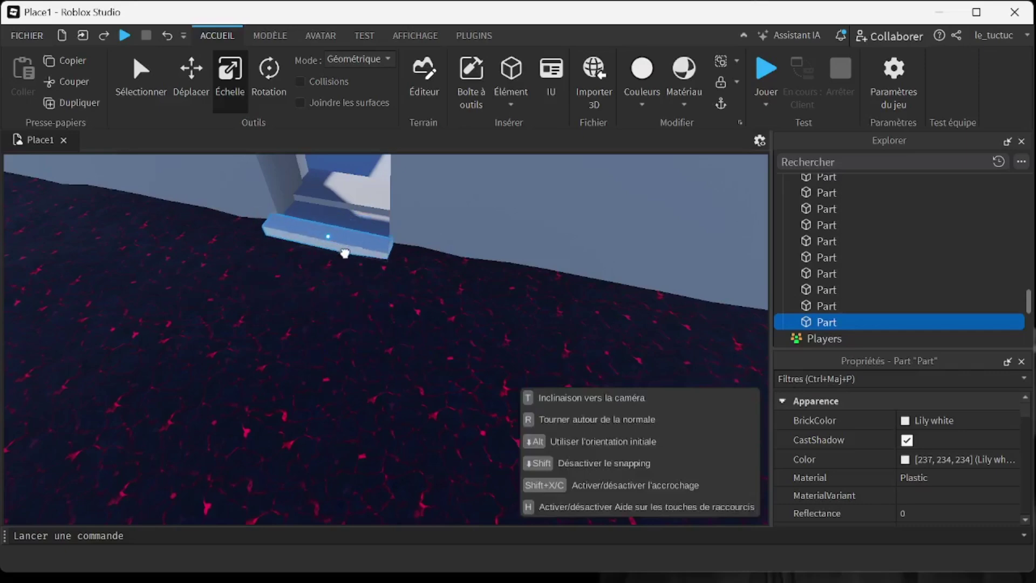
- Move the white block up out of the lava and align it with the doorway's threshold
{"action": "right_click_drag", "start_coordinate": [448, 300], "coordinate": [445, 293]}
{"action": "key", "text": "w"}
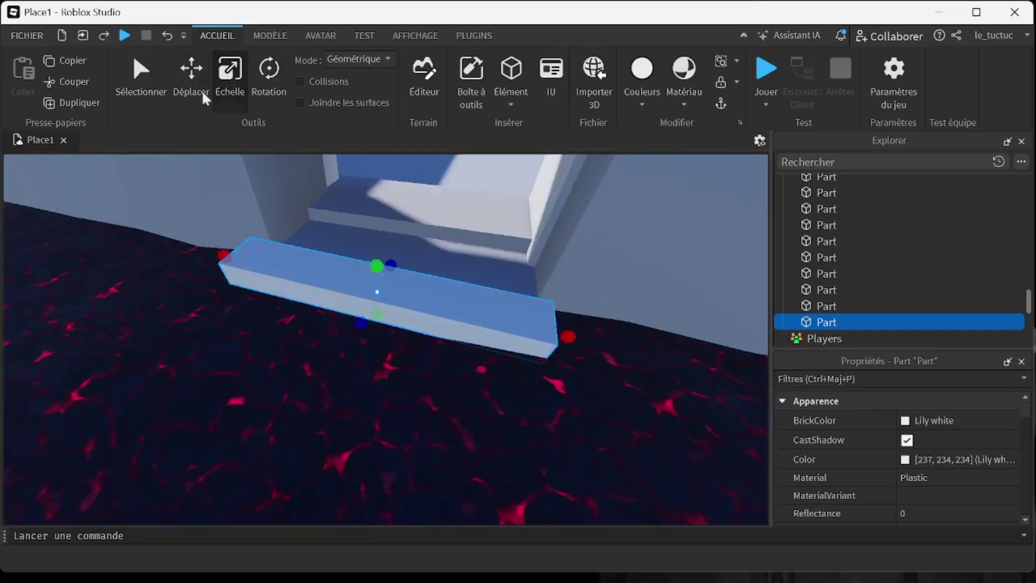
{"action": "left_click_drag", "start_coordinate": [372, 225], "coordinate": [390, 244]}
{"action": "left_click_drag", "start_coordinate": [480, 300], "coordinate": [479, 268]}
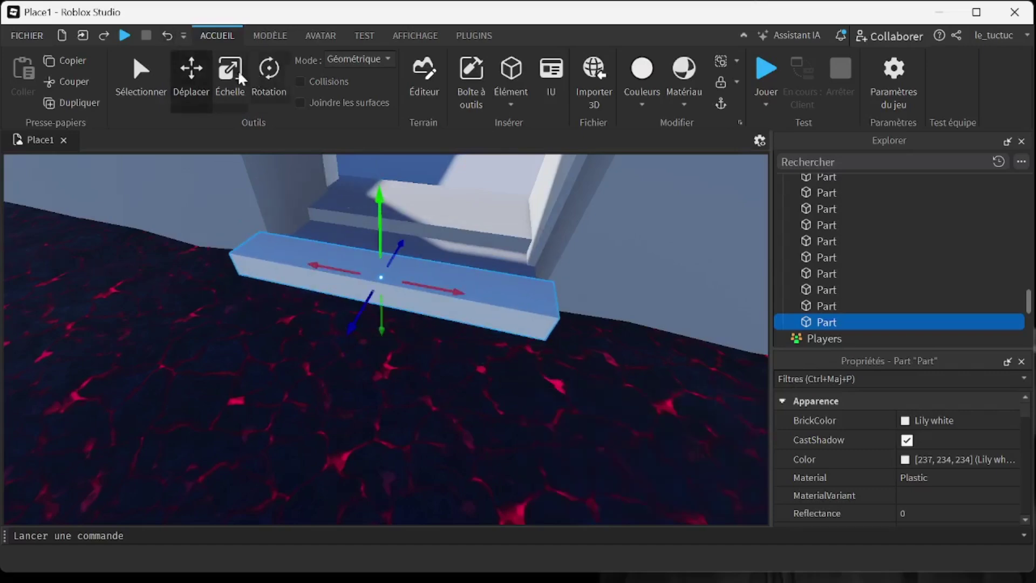
- Extend the white block outward from the doorway into a long platform over the lava
{"action": "left_click", "coordinate": [259, 68]}
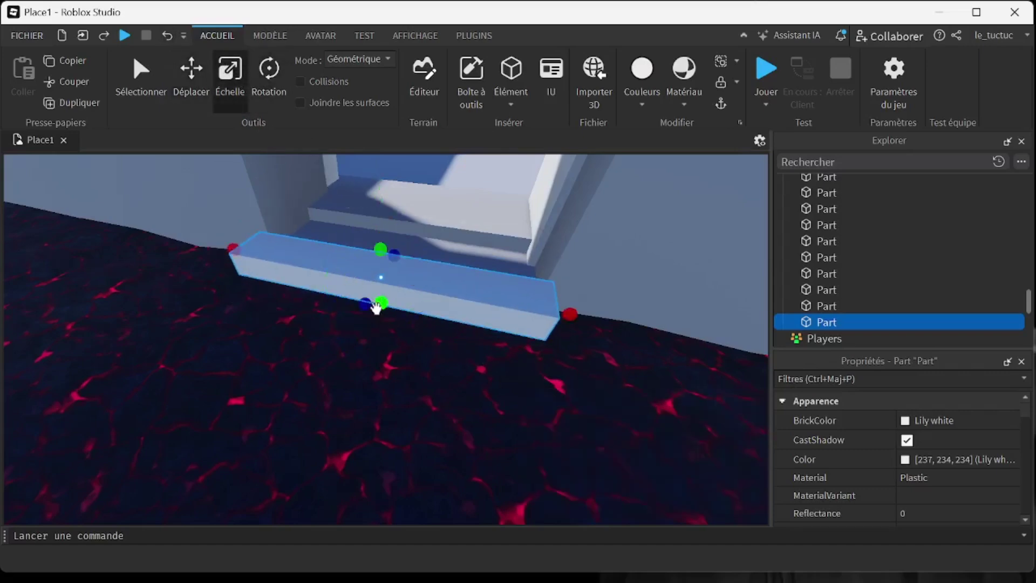
{"action": "left_click_drag", "start_coordinate": [376, 307], "coordinate": [294, 268]}
{"action": "right_click_drag", "start_coordinate": [294, 268], "coordinate": [294, 267]}
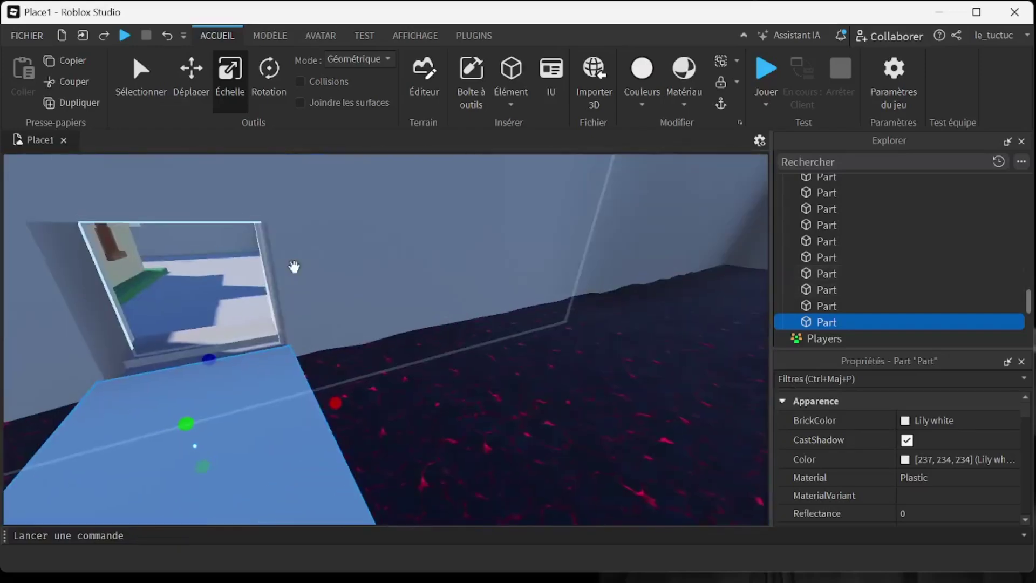
{"action": "left_click", "coordinate": [527, 361]}
{"action": "right_click_drag", "start_coordinate": [527, 360], "coordinate": [513, 378]}
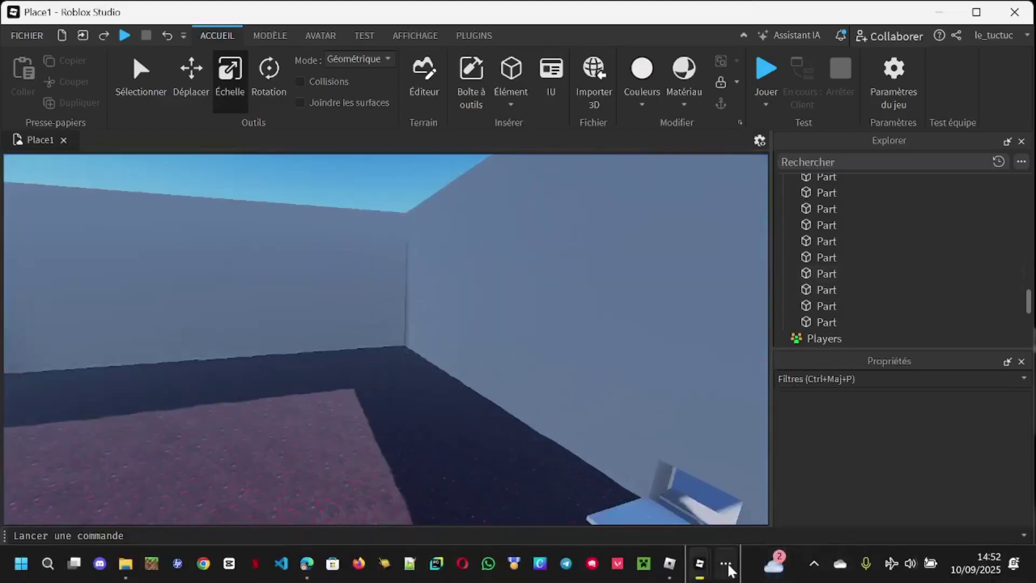
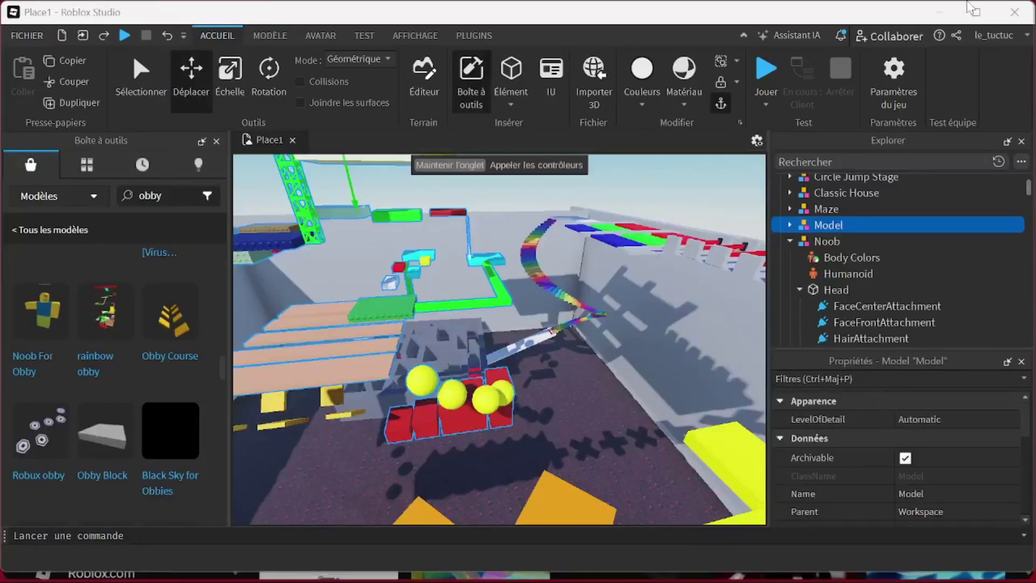
- Inspect the obby course placed over the lava field, browse more obby models, and close the toolbox
{"action": "right_click_drag", "start_coordinate": [574, 364], "coordinate": [581, 363]}
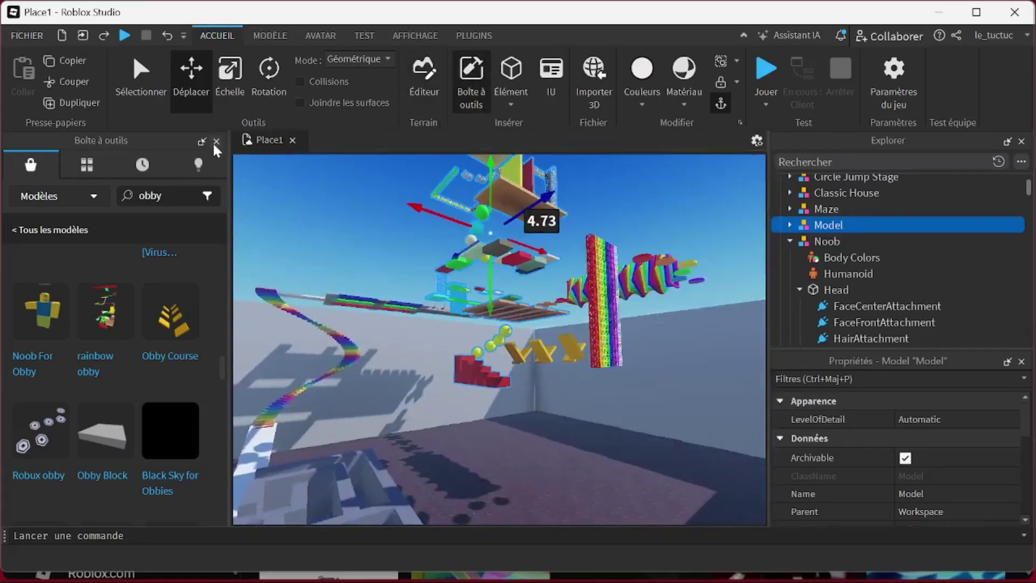
{"action": "right_click_drag", "start_coordinate": [594, 401], "coordinate": [597, 405]}
{"action": "key", "text": "w"}
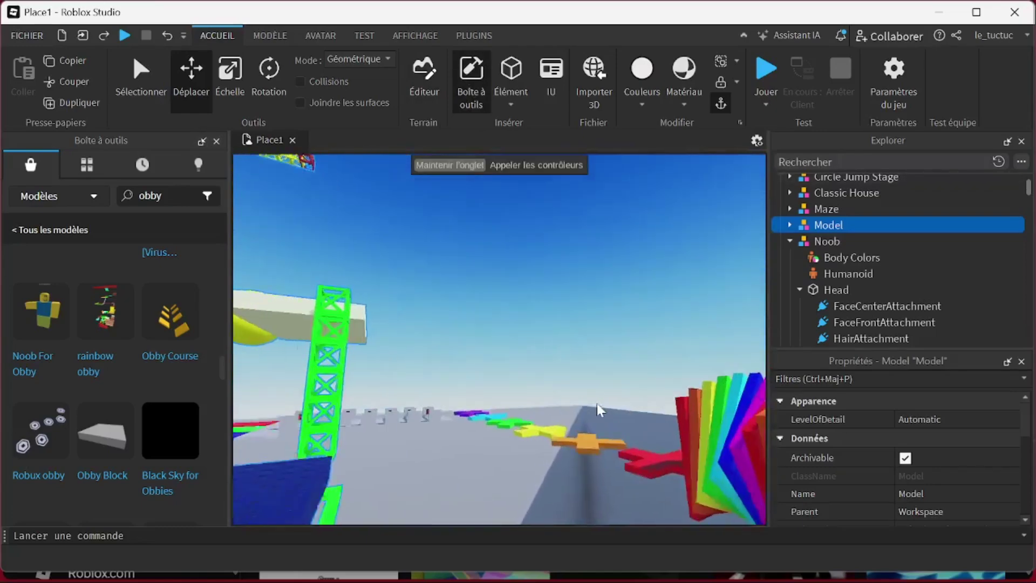
{"action": "right_click_drag", "start_coordinate": [474, 396], "coordinate": [480, 393]}
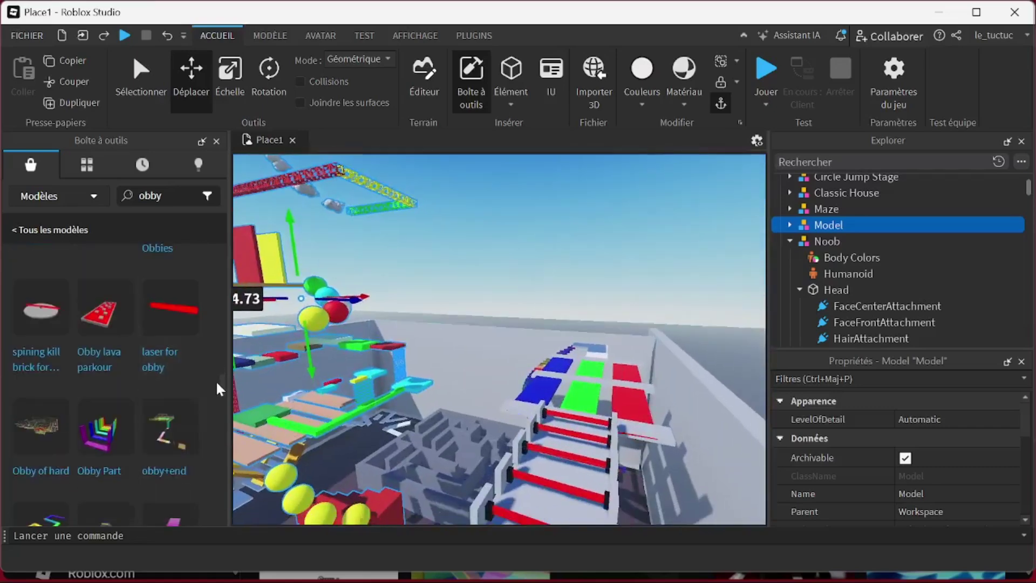
{"action": "scroll", "coordinate": [219, 387], "scroll_direction": "down", "scroll_amount": 10}
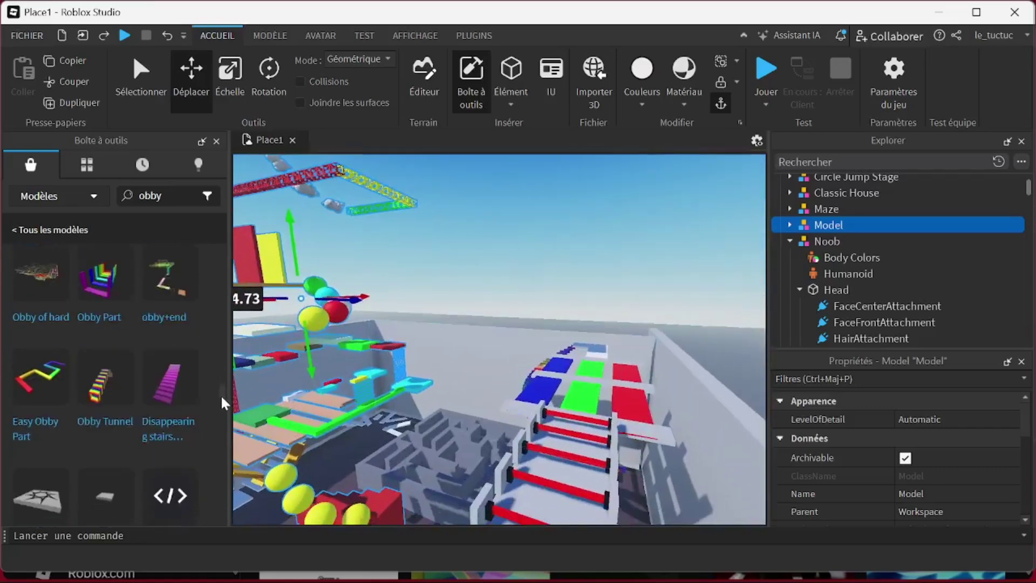
{"action": "left_click", "coordinate": [218, 140]}
- Raise the tall side wall and the adjoining back wall of the lava field by scaling them upward
{"action": "right_click_drag", "start_coordinate": [581, 351], "coordinate": [583, 353]}
{"action": "right_click_drag", "start_coordinate": [394, 376], "coordinate": [528, 413]}
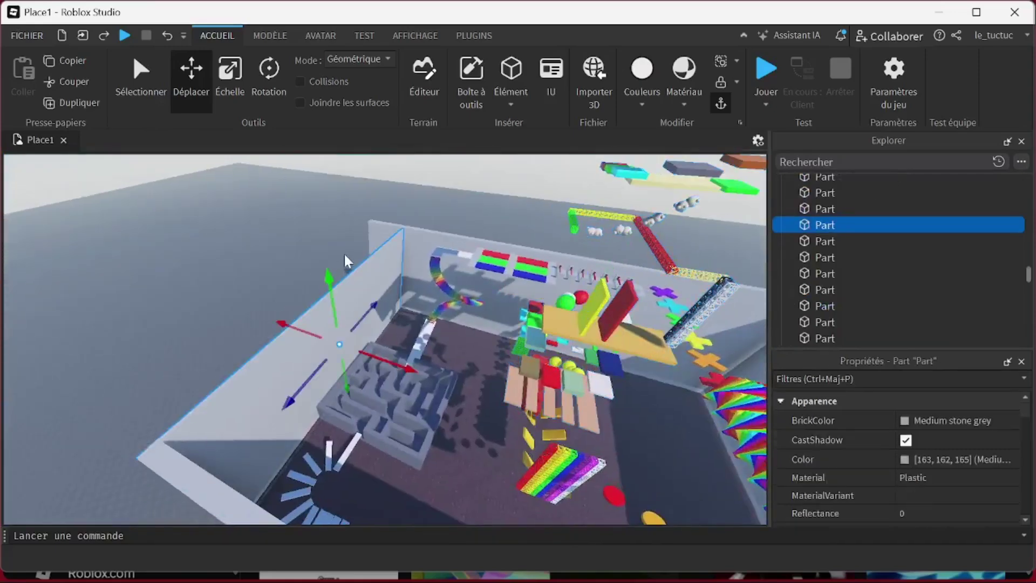
{"action": "left_click_drag", "start_coordinate": [331, 268], "coordinate": [312, 179]}
{"action": "left_click_drag", "start_coordinate": [565, 219], "coordinate": [567, 180]}
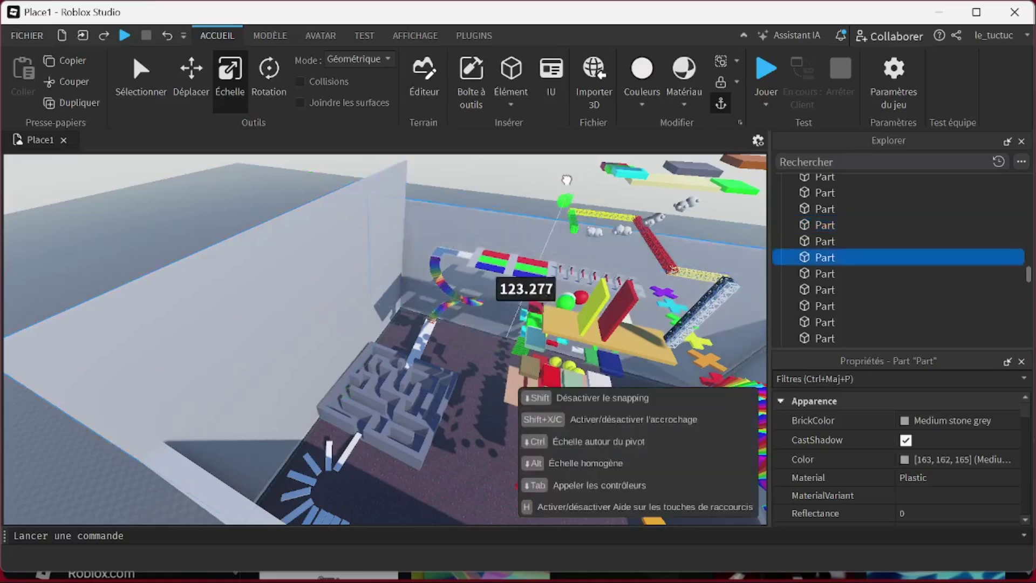
{"action": "left_click_drag", "start_coordinate": [567, 141], "coordinate": [518, 231]}
- Scale the remaining side wall and the doorway wall of the lava field upward, and clear the selection
{"action": "right_click_drag", "start_coordinate": [521, 244], "coordinate": [519, 280]}
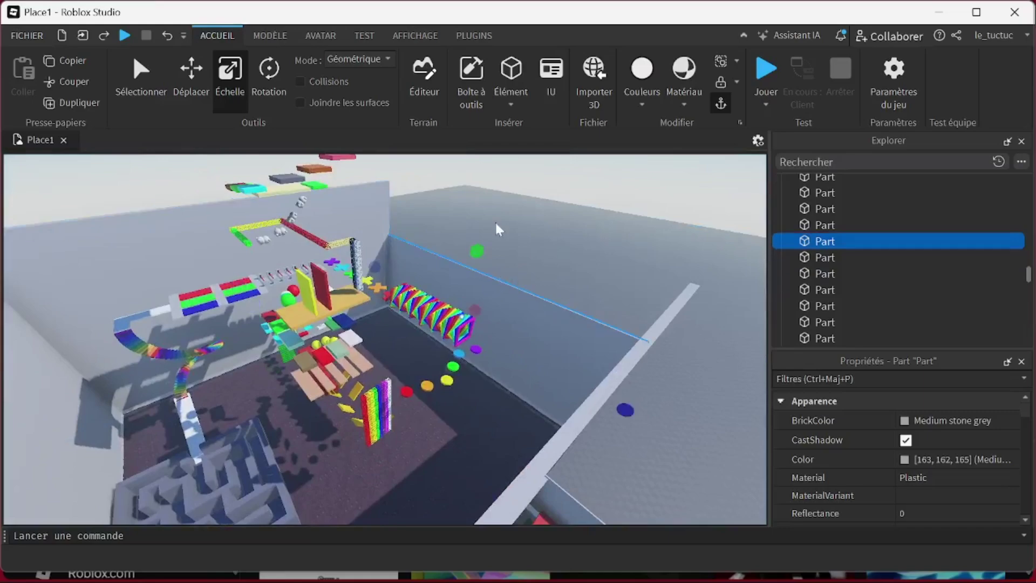
{"action": "right_click_drag", "start_coordinate": [491, 229], "coordinate": [417, 385]}
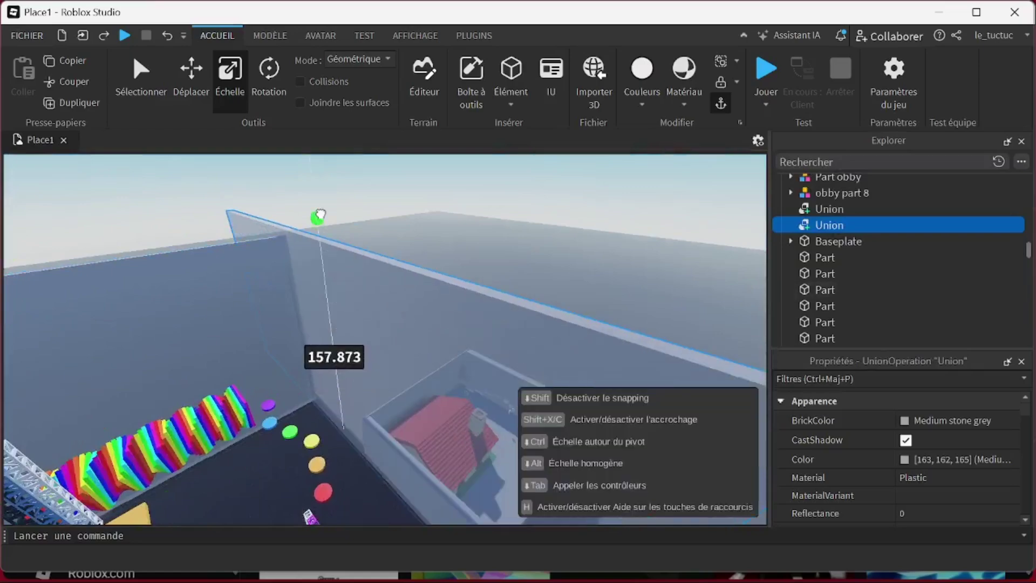
{"action": "key", "text": "w"}
{"action": "right_click_drag", "start_coordinate": [416, 308], "coordinate": [413, 301]}
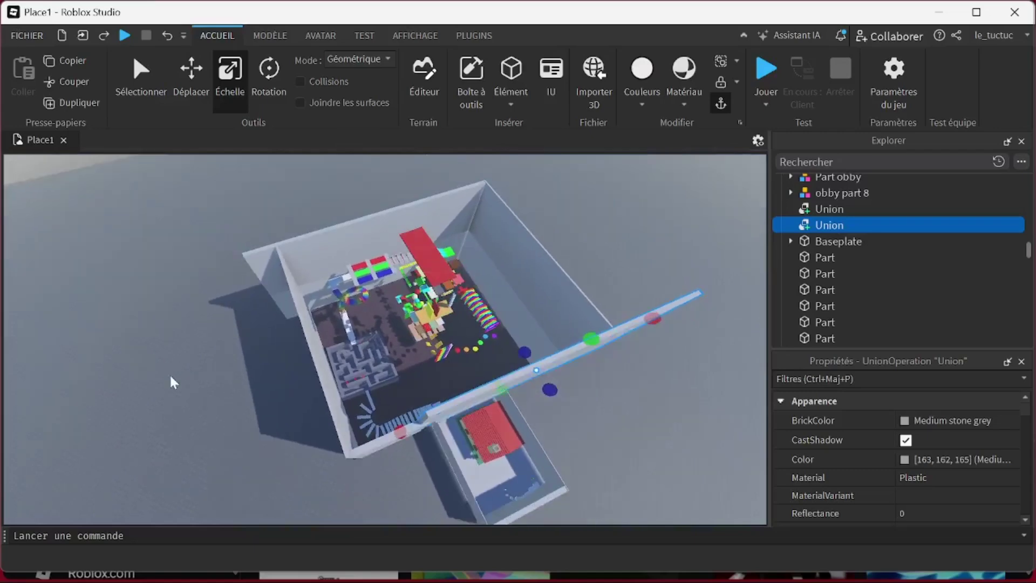
{"action": "left_click_drag", "start_coordinate": [650, 527], "coordinate": [597, 528]}
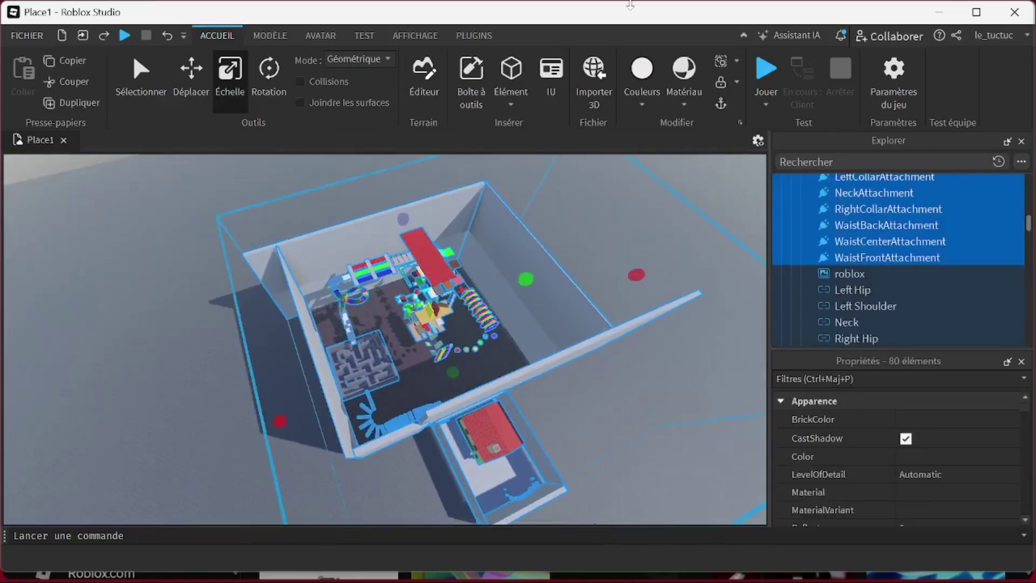
{"action": "left_click", "coordinate": [675, 403]}
- Start a playtest and walk the character out of the house to the floating steps in the enclosure
{"action": "left_click", "coordinate": [768, 61]}
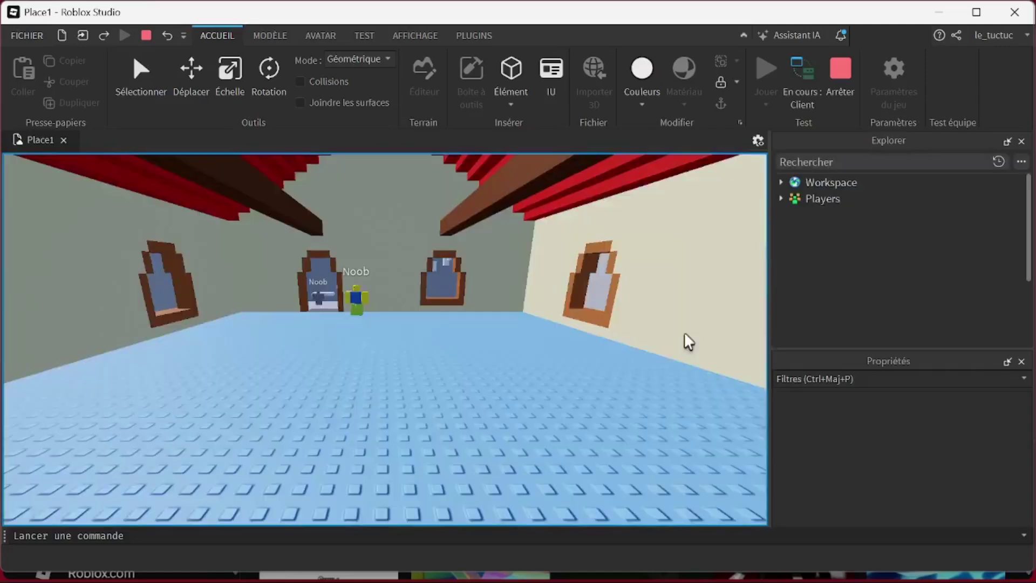
{"action": "key", "text": "w"}
{"action": "right_click_drag", "start_coordinate": [473, 355], "coordinate": [473, 354]}
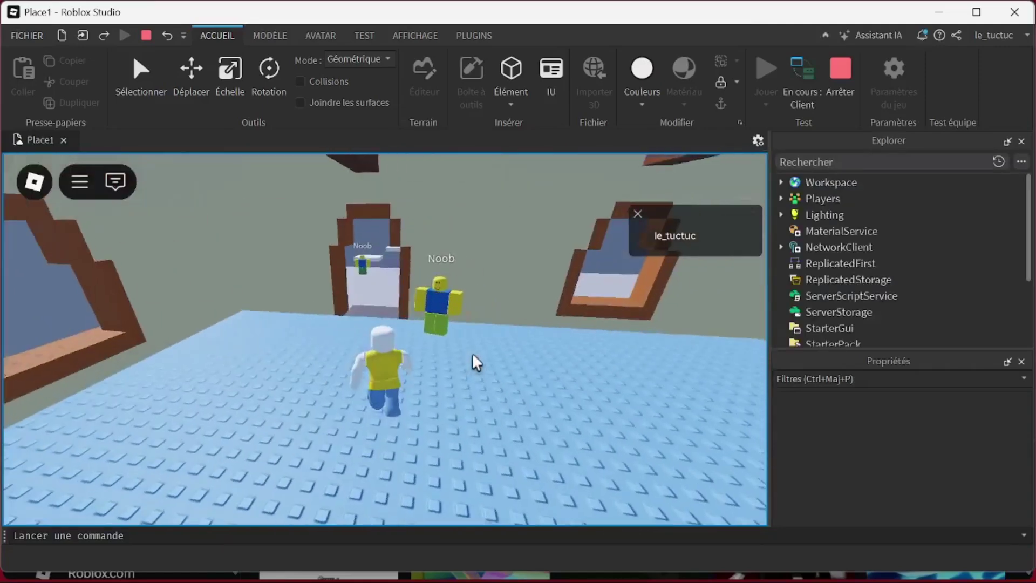
{"action": "key", "text": "w"}
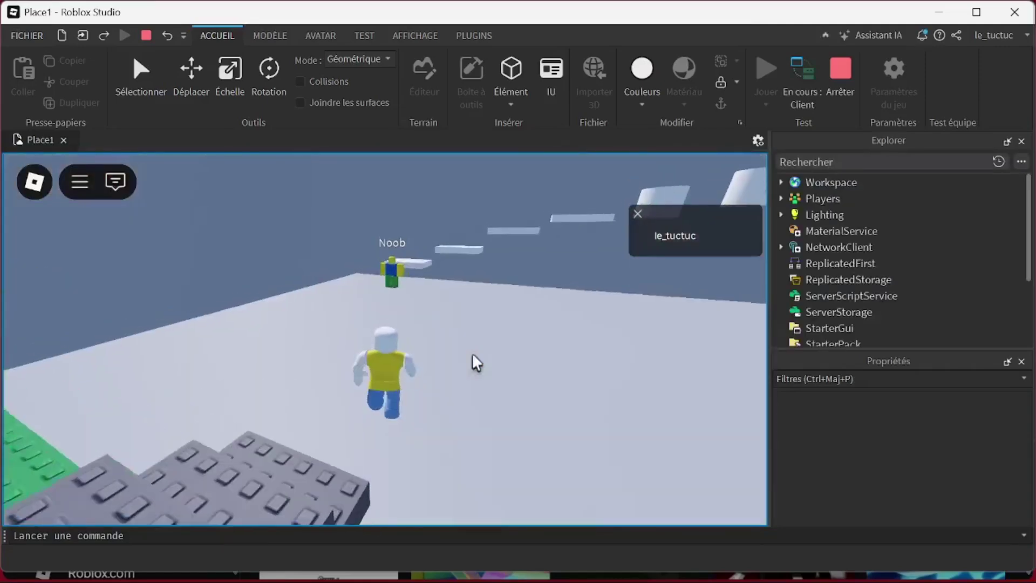
{"action": "key", "text": "w"}
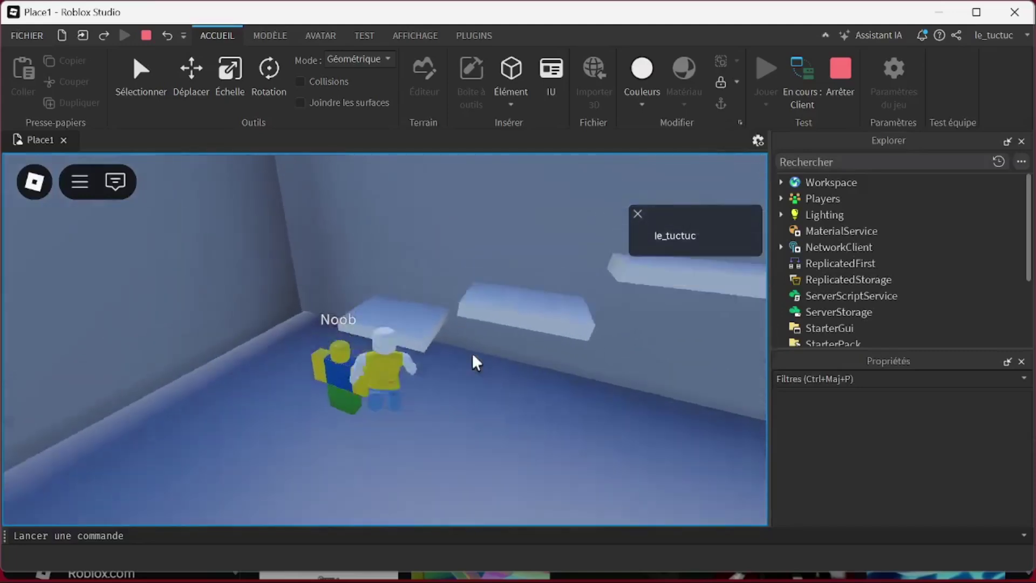
- Test the enclosure's floating steps and cylinders by jumping the character along them
{"action": "key", "text": "w"}
{"action": "key", "text": "space"}
{"action": "key", "text": "space"}
{"action": "key", "text": "space"}
{"action": "right_click_drag", "start_coordinate": [473, 355], "coordinate": [473, 355]}
{"action": "key", "text": "w"}
{"action": "key", "text": "space"}
{"action": "key", "text": "w"}
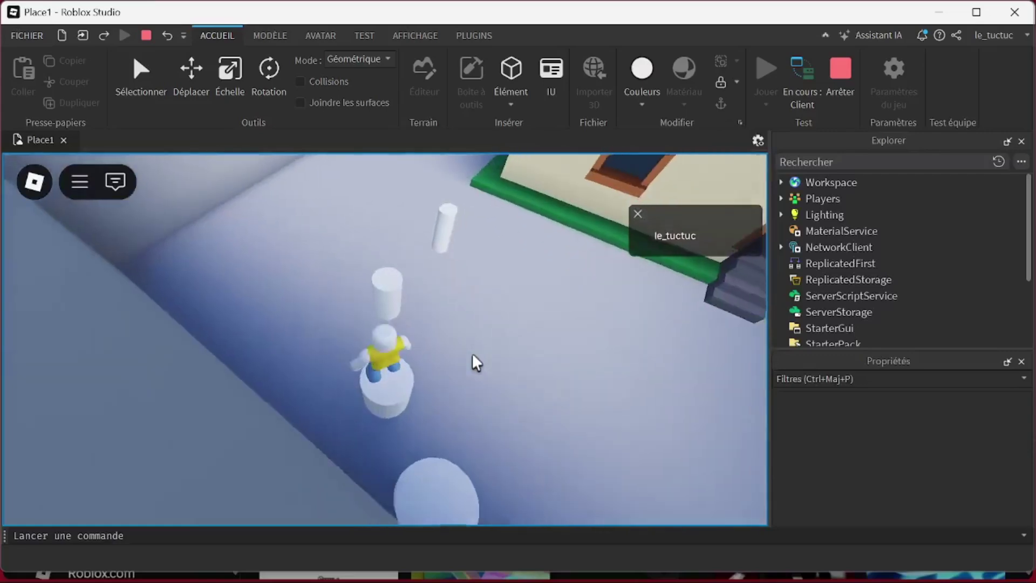
{"action": "key", "text": "space"}
{"action": "key", "text": "space"}
{"action": "key", "text": "w"}
{"action": "right_click_drag", "start_coordinate": [471, 353], "coordinate": [472, 353]}
- Run past the house to the doorway, try to jump through to the lava platform, and stop the playtest
{"action": "key", "text": "w"}
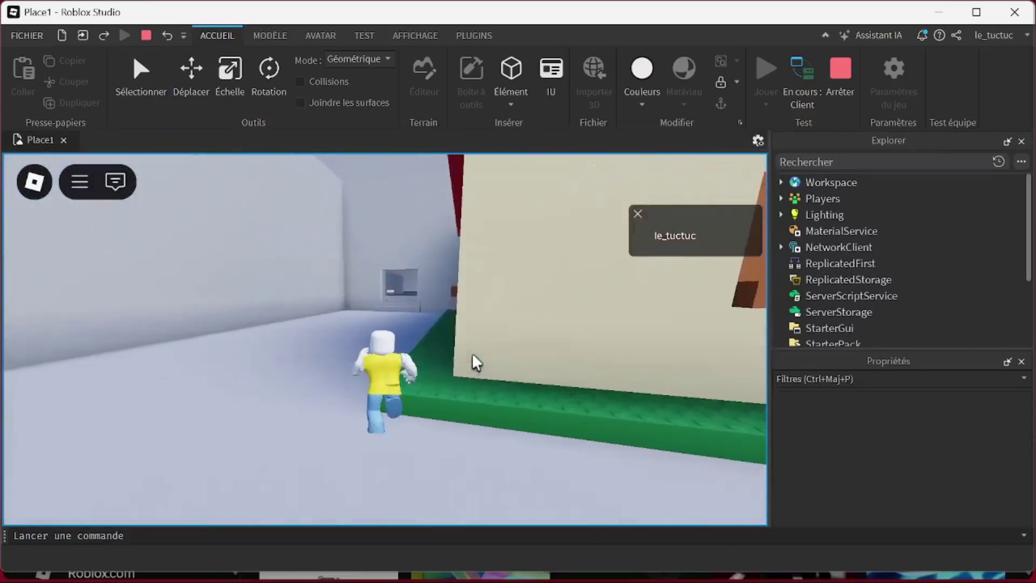
{"action": "right_click_drag", "start_coordinate": [473, 354], "coordinate": [473, 355]}
{"action": "key", "text": "w"}
{"action": "key", "text": "space"}
{"action": "key", "text": "w"}
{"action": "key", "text": "space"}
{"action": "key", "text": "space"}
{"action": "key", "text": "w"}
{"action": "key", "text": "w"}
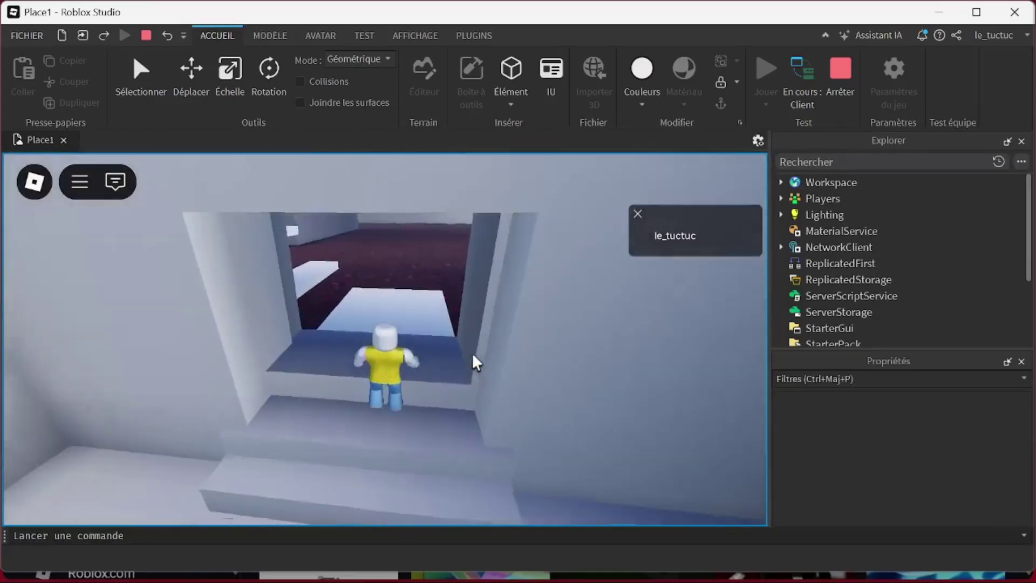
{"action": "key", "text": "space"}
{"action": "key", "text": "w"}
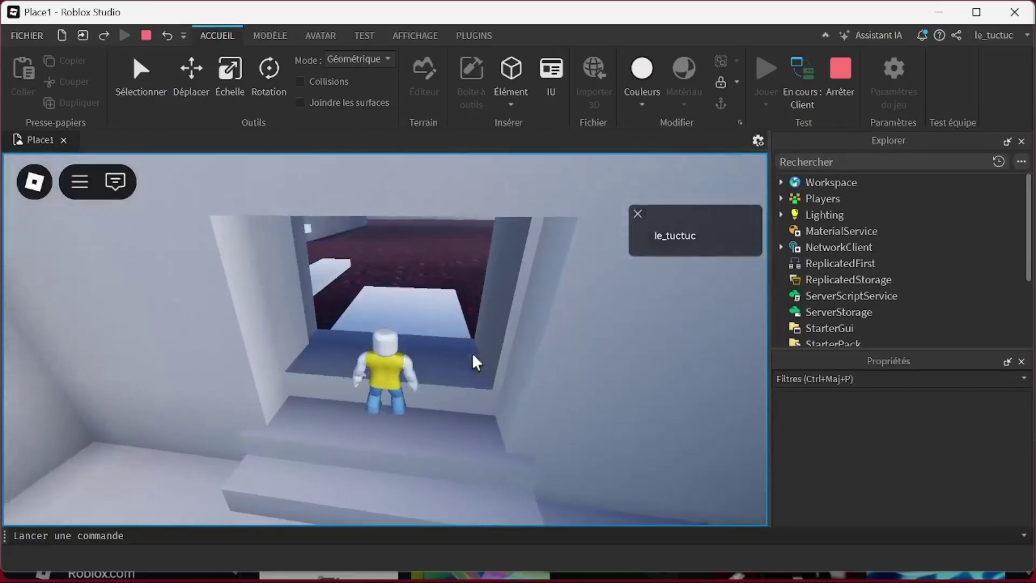
{"action": "key", "text": "space"}
{"action": "key", "text": "space"}
{"action": "key", "text": "w"}
{"action": "key", "text": "space"}
{"action": "right_click_drag", "start_coordinate": [473, 354], "coordinate": [473, 354]}
{"action": "key", "text": "space"}
{"action": "key", "text": "space"}
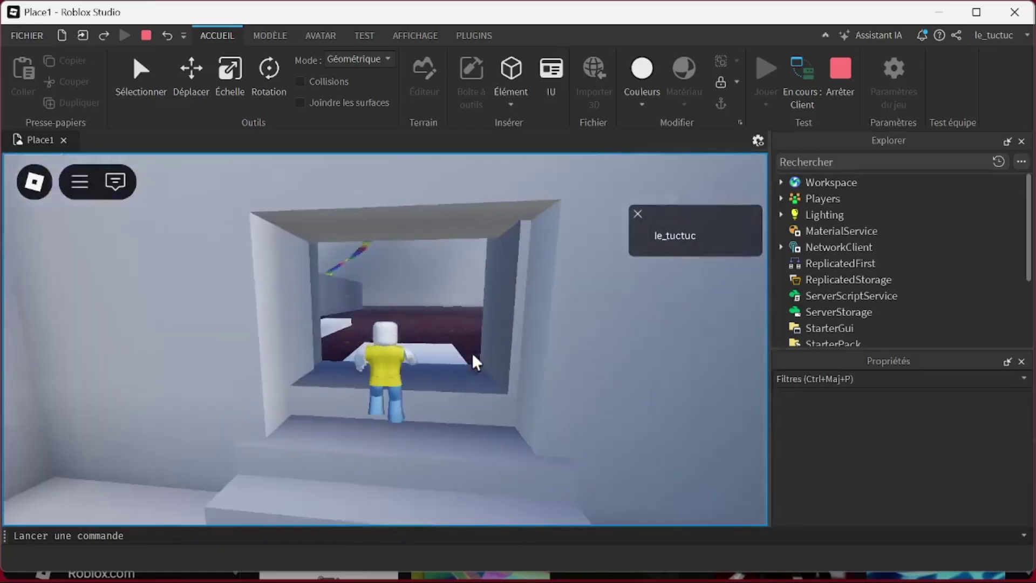
{"action": "left_click", "coordinate": [840, 75]}
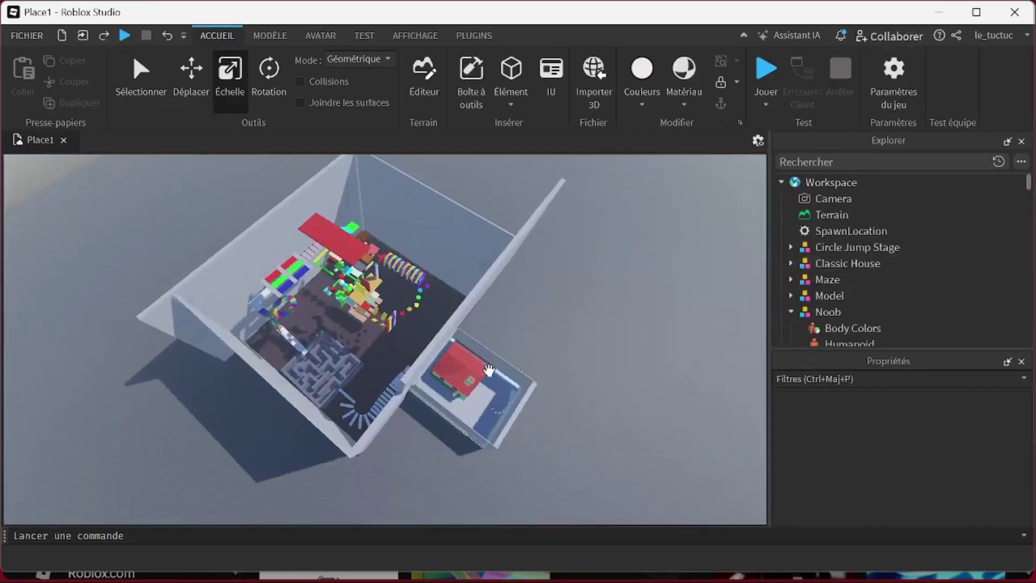
- Examine the doorway from both sides and try shifting the lava-side wall that contains the opening
{"action": "right_click_drag", "start_coordinate": [402, 377], "coordinate": [401, 376]}
{"action": "scroll", "coordinate": [401, 377], "scroll_direction": "up", "scroll_amount": 5}
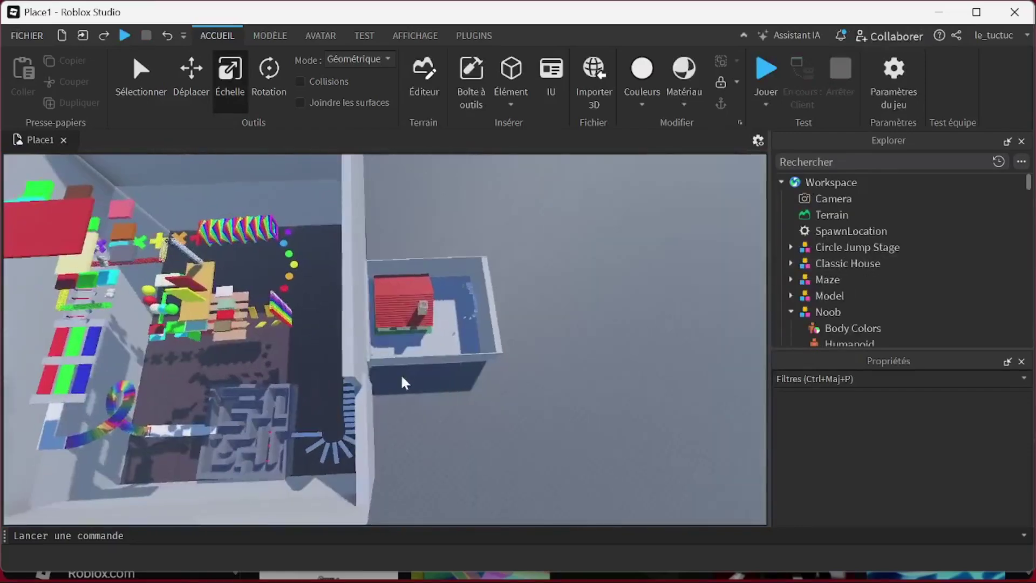
{"action": "scroll", "coordinate": [401, 373], "scroll_direction": "up", "scroll_amount": 10}
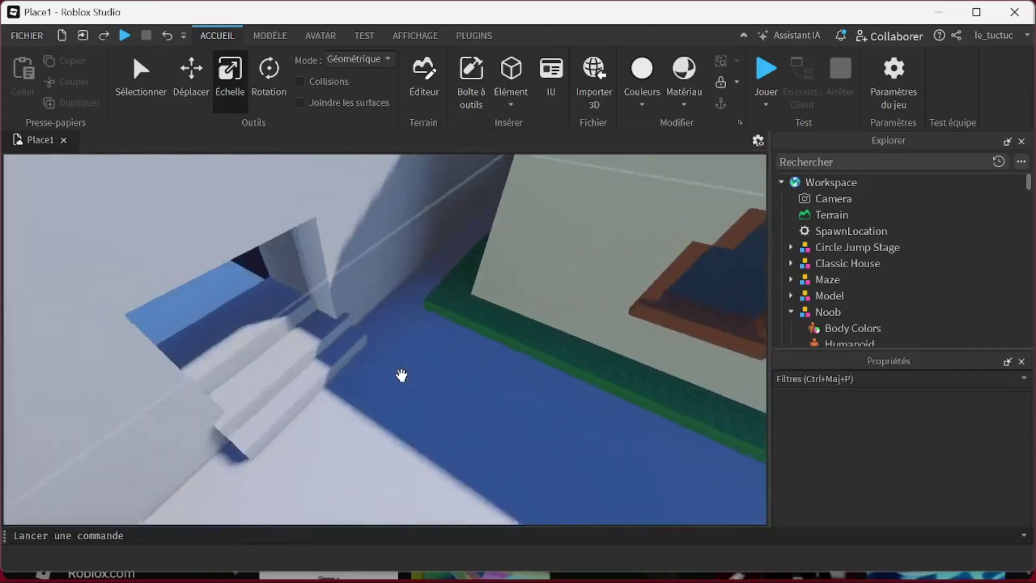
{"action": "scroll", "coordinate": [401, 376], "scroll_direction": "up", "scroll_amount": 3}
{"action": "right_click_drag", "start_coordinate": [401, 375], "coordinate": [378, 358]}
{"action": "left_click", "coordinate": [324, 273]}
{"action": "right_click_drag", "start_coordinate": [370, 291], "coordinate": [329, 269]}
{"action": "left_click", "coordinate": [176, 73]}
{"action": "scroll", "coordinate": [328, 270], "scroll_direction": "up", "scroll_amount": 3}
{"action": "left_click_drag", "start_coordinate": [294, 286], "coordinate": [297, 296]}
{"action": "right_click_drag", "start_coordinate": [377, 347], "coordinate": [373, 322]}
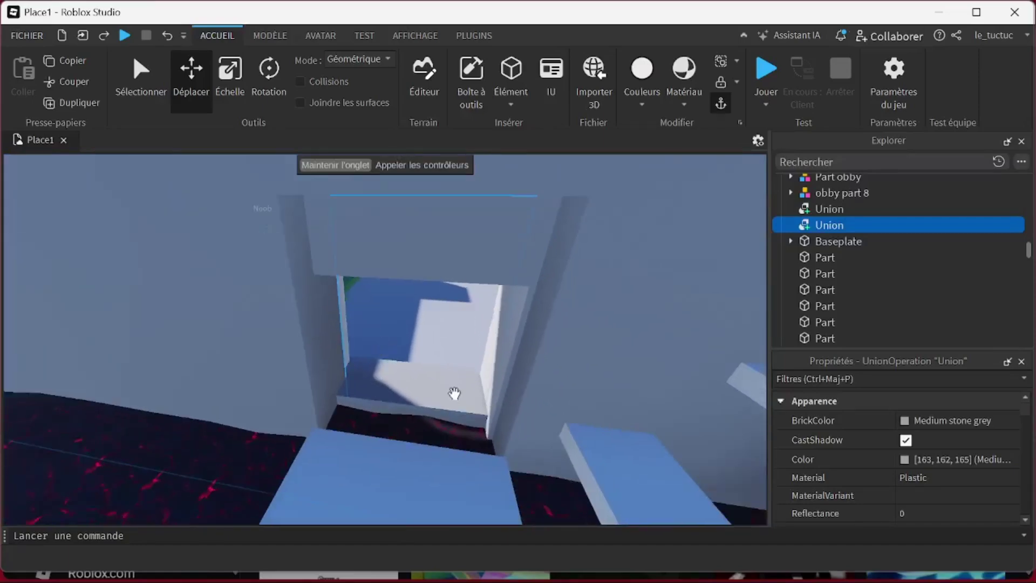
- Extend the top step in front of the doorway through the opening toward the white lava platform
{"action": "key", "text": "w"}
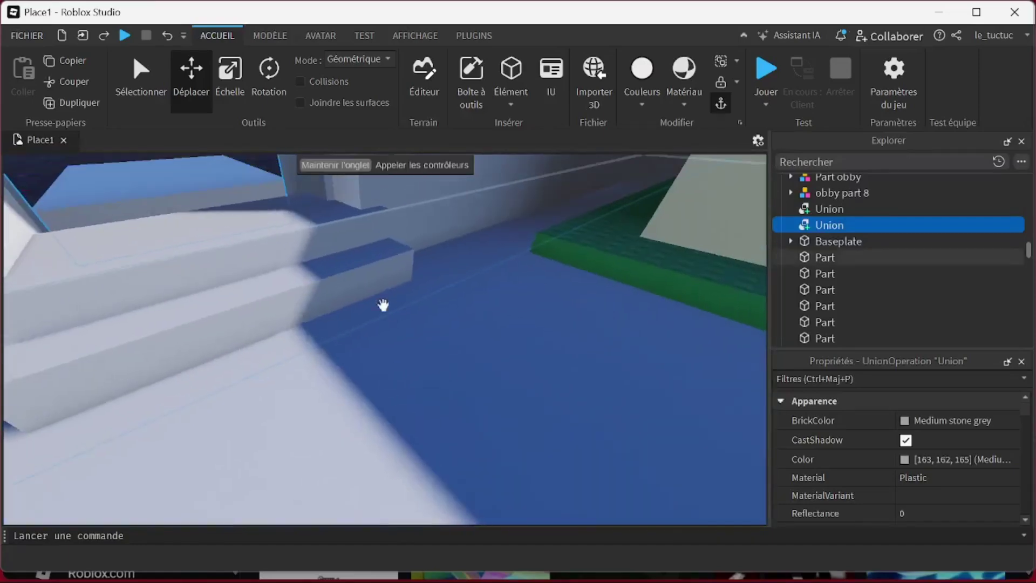
{"action": "left_click", "coordinate": [310, 286]}
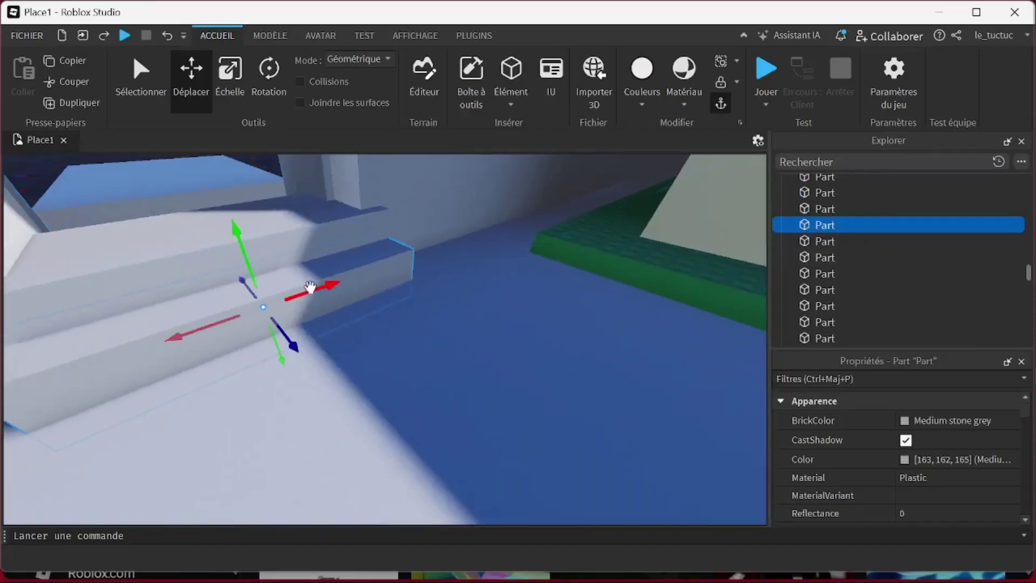
{"action": "left_click", "coordinate": [271, 237]}
{"action": "key", "text": "f"}
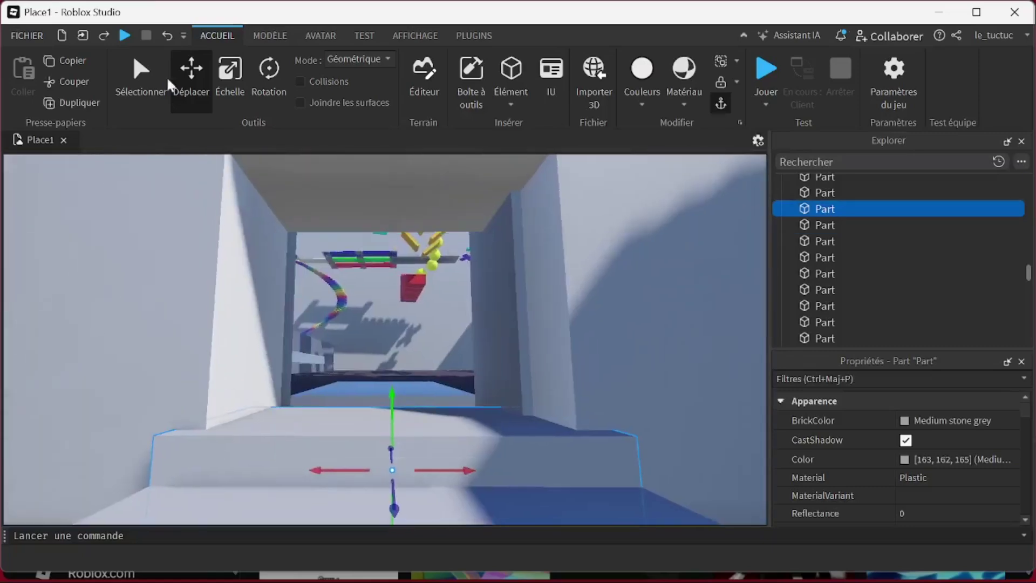
{"action": "left_click", "coordinate": [224, 79]}
{"action": "right_click_drag", "start_coordinate": [424, 435], "coordinate": [416, 433]}
{"action": "left_click_drag", "start_coordinate": [298, 370], "coordinate": [254, 305]}
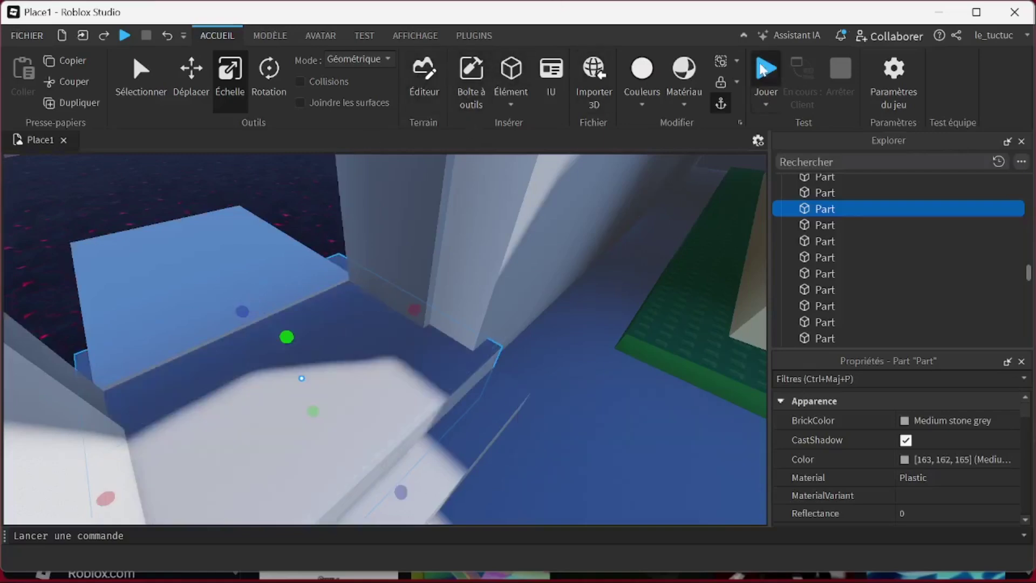
- Playtest the extended doorway step by trying to jump the character through the opening, and stop the test
{"action": "left_click", "coordinate": [763, 68]}
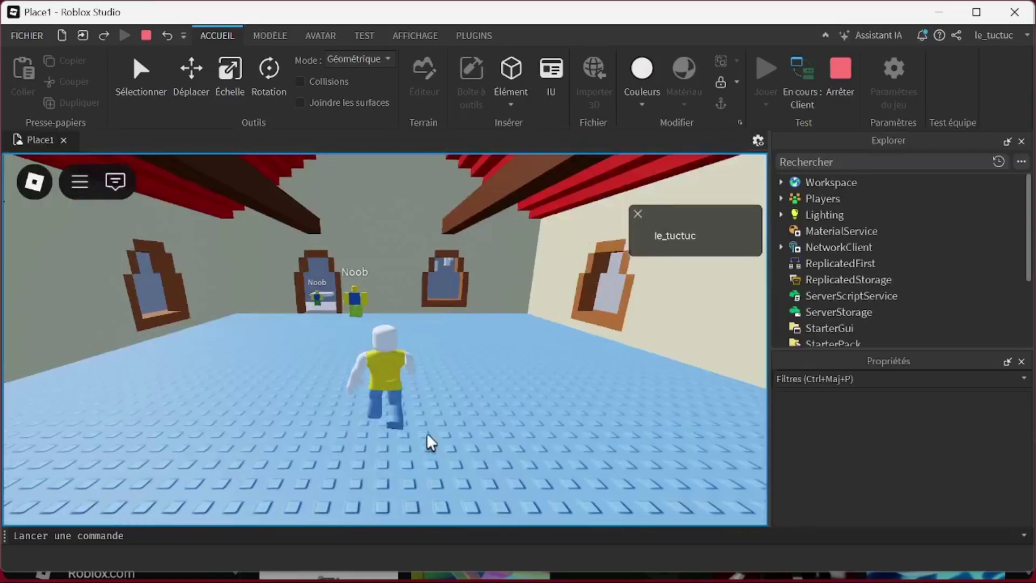
{"action": "right_click_drag", "start_coordinate": [427, 433], "coordinate": [426, 433]}
{"action": "key", "text": "space"}
{"action": "key", "text": "w"}
{"action": "key", "text": "space"}
{"action": "key", "text": "w"}
{"action": "key", "text": "space"}
{"action": "key", "text": "w"}
{"action": "key", "text": "space"}
{"action": "key", "text": "w"}
{"action": "key", "text": "space"}
{"action": "key", "text": "w"}
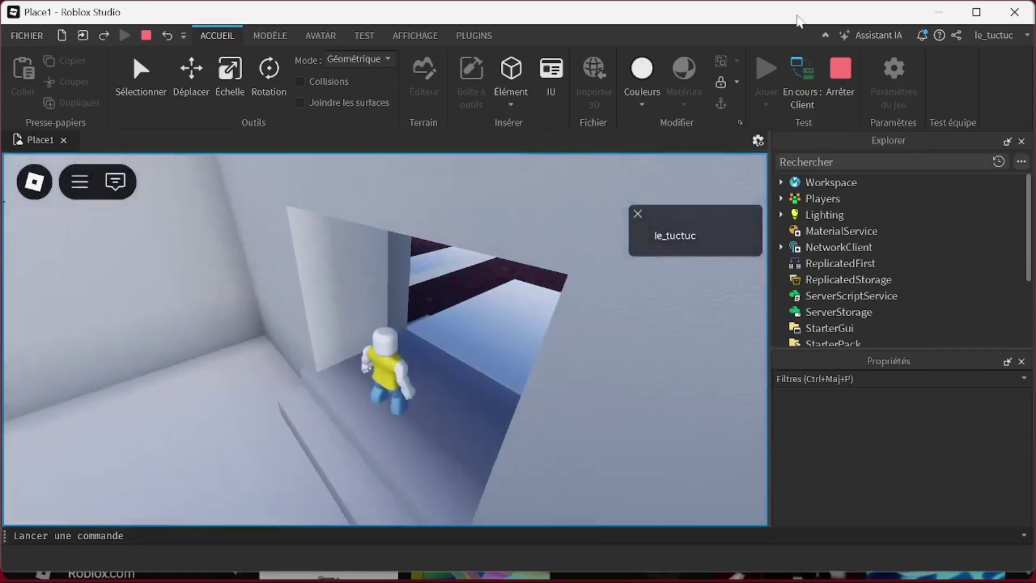
{"action": "left_click", "coordinate": [836, 69]}
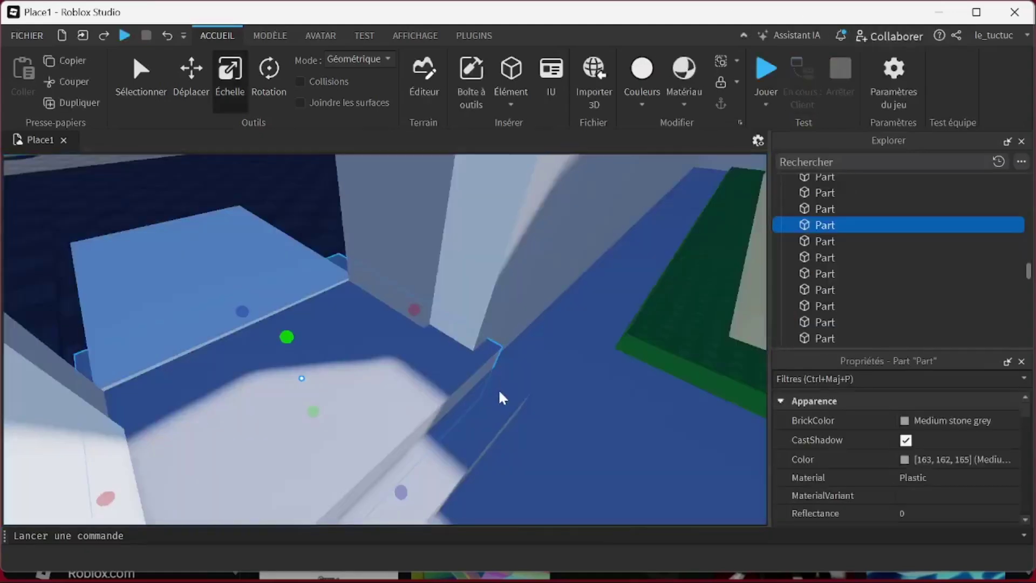
- Delete the lava-side wall union around the doorway and check the passage from the lava field
{"action": "right_click_drag", "start_coordinate": [500, 398], "coordinate": [433, 410]}
{"action": "left_click", "coordinate": [393, 356]}
{"action": "key", "text": "Delete"}
{"action": "key", "text": "w"}
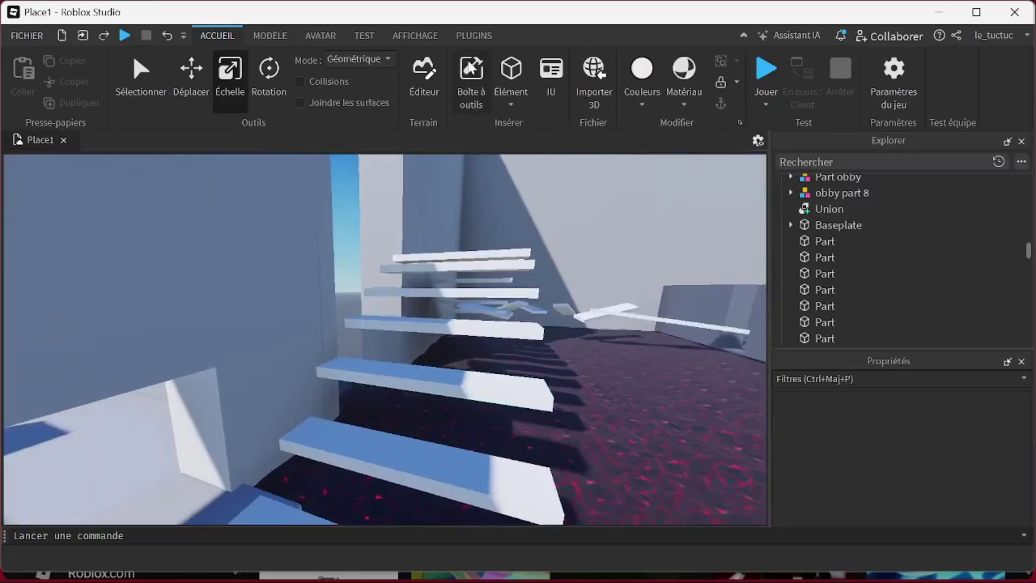
- Start another playtest and walk the character from the house through the doorway toward the white platform
{"action": "left_click", "coordinate": [771, 67]}
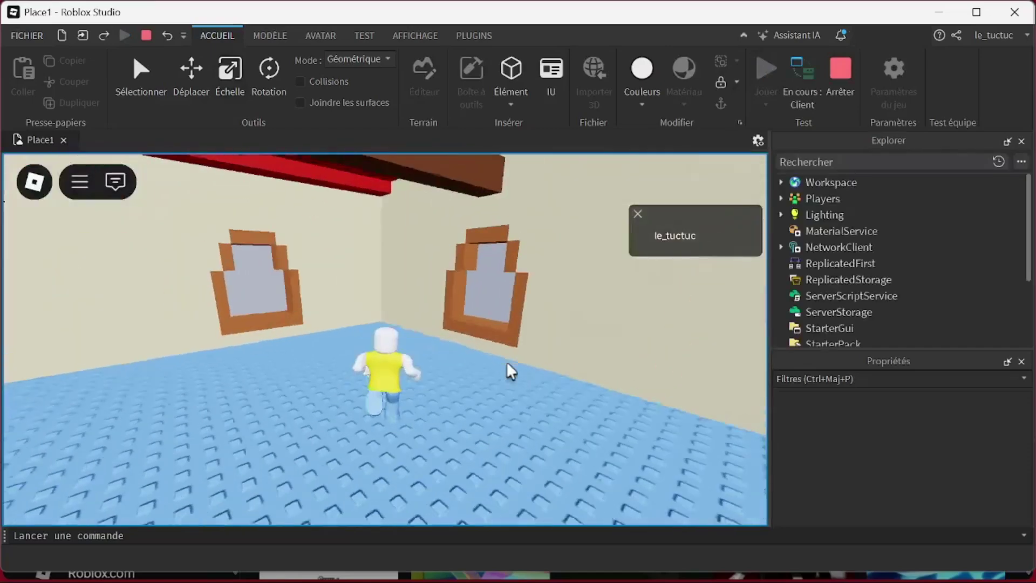
{"action": "key", "text": "w"}
{"action": "right_click_drag", "start_coordinate": [508, 364], "coordinate": [507, 363]}
{"action": "key", "text": "space"}
{"action": "key", "text": "space"}
{"action": "key", "text": "w"}
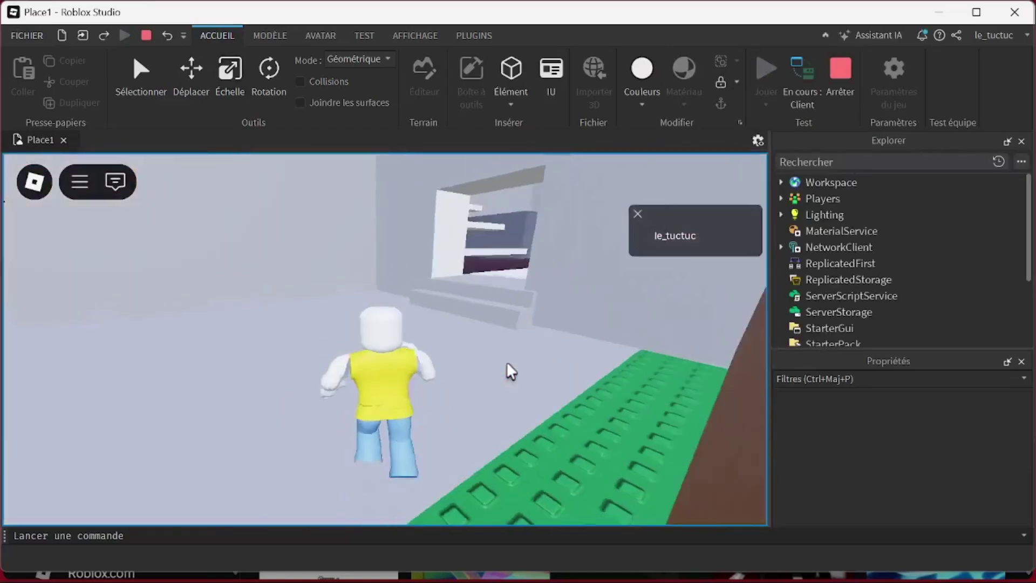
{"action": "key", "text": "w"}
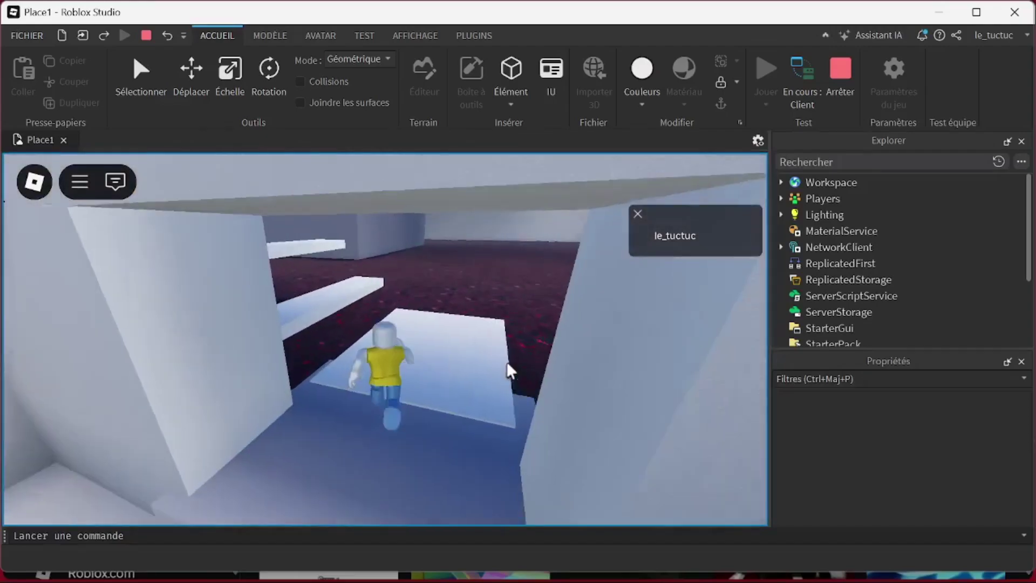
- Test the first part of the obby by jumping from the platform along the white steps to the maze
{"action": "key", "text": "space"}
{"action": "right_click_drag", "start_coordinate": [508, 363], "coordinate": [508, 363]}
{"action": "key", "text": "space"}
{"action": "key", "text": "w"}
{"action": "key", "text": "space"}
{"action": "key", "text": "w"}
{"action": "key", "text": "space"}
{"action": "key", "text": "space"}
{"action": "key", "text": "space"}
{"action": "key", "text": "w"}
{"action": "key", "text": "space"}
{"action": "key", "text": "w"}
{"action": "key", "text": "space"}
{"action": "key", "text": "w"}
{"action": "key", "text": "space"}
{"action": "key", "text": "space"}
{"action": "key", "text": "w"}
{"action": "key", "text": "space"}
{"action": "key", "text": "space"}
{"action": "key", "text": "w"}
{"action": "key", "text": "w"}
{"action": "key", "text": "space"}
{"action": "key", "text": "w"}
- Playtest the maze by running the character over its glowing red bars and out onto the white walkway
{"action": "key", "text": "w"}
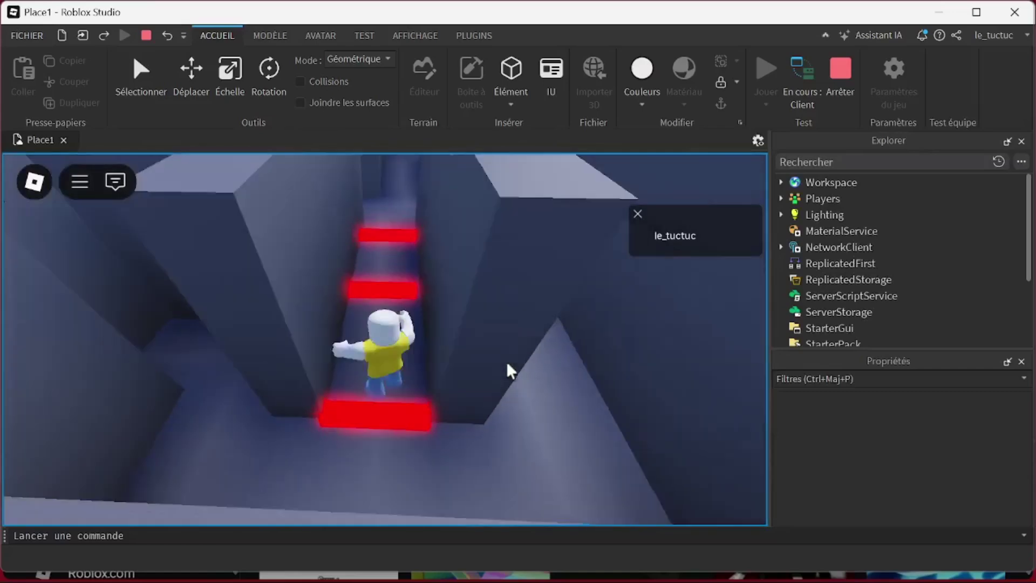
{"action": "key", "text": "w"}
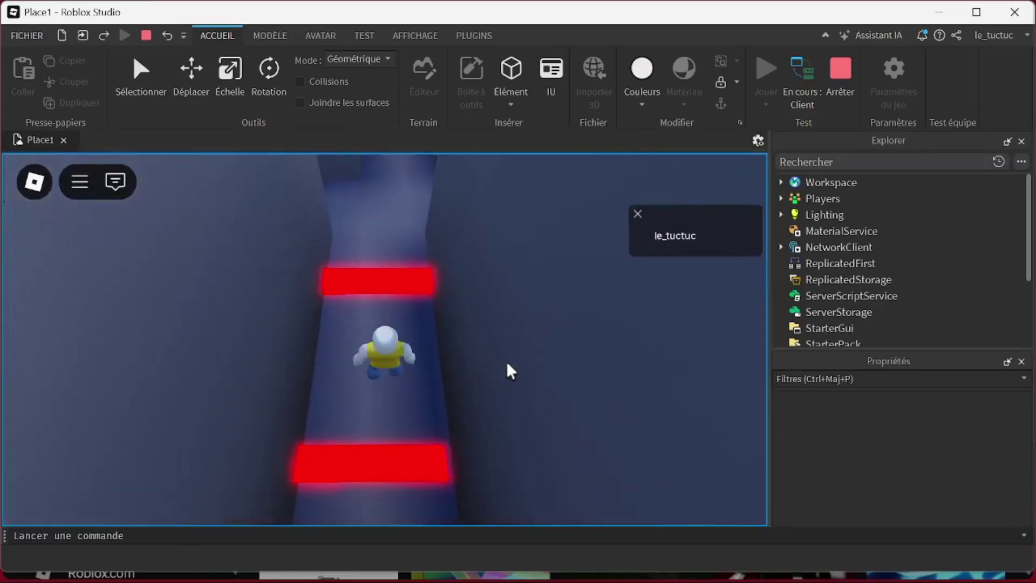
{"action": "key", "text": "w"}
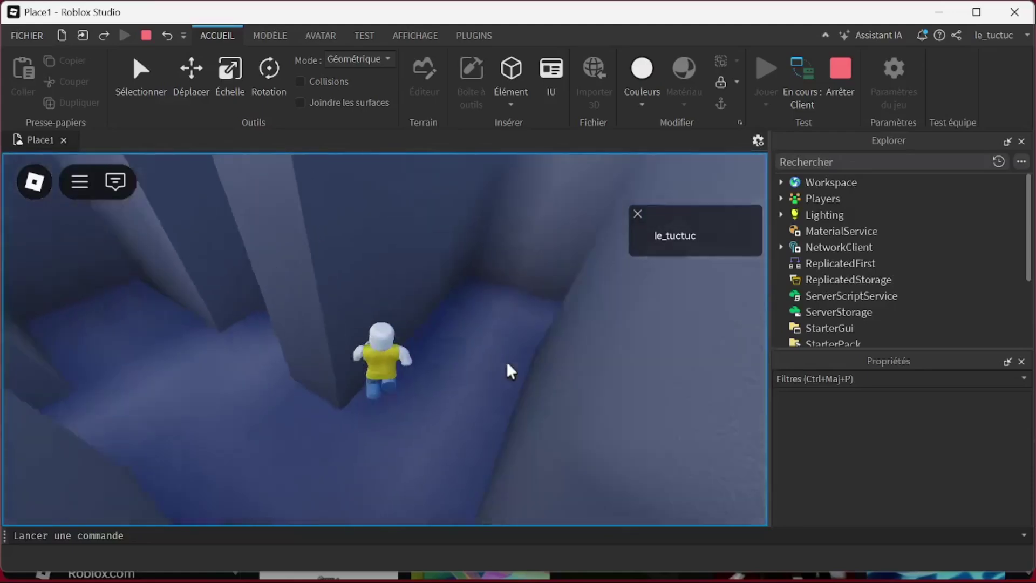
{"action": "key", "text": "w"}
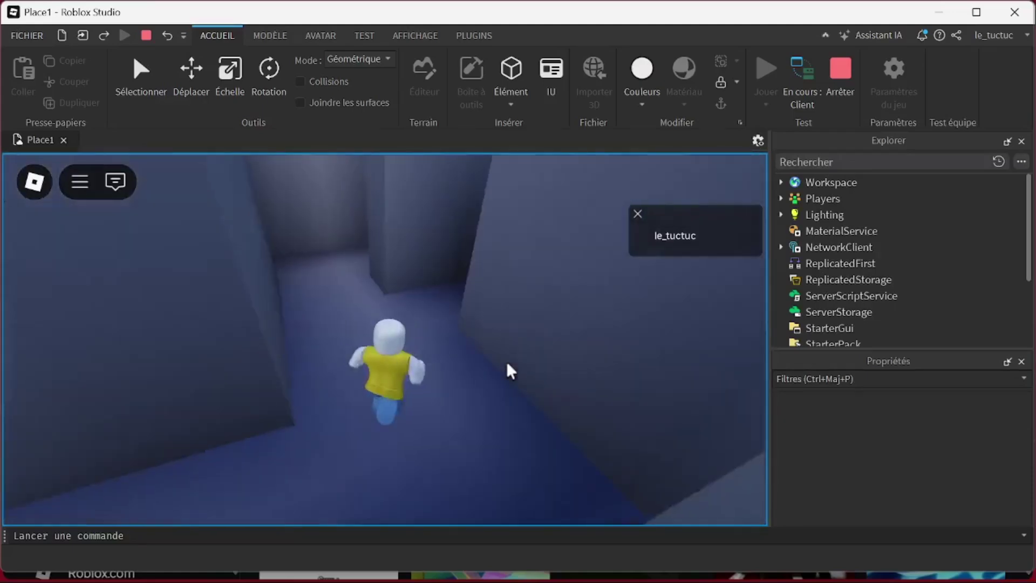
{"action": "key", "text": "w"}
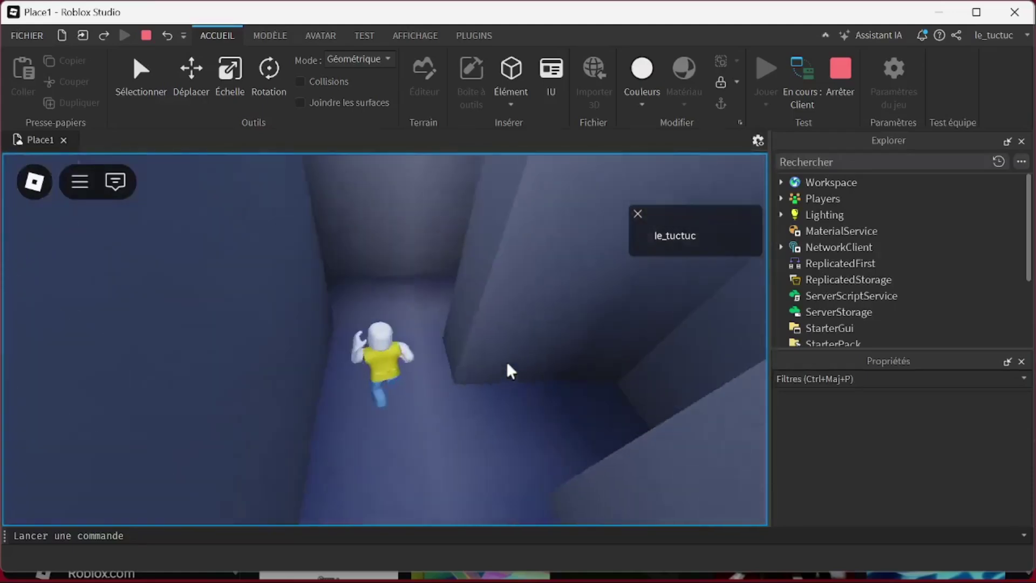
{"action": "key", "text": "w"}
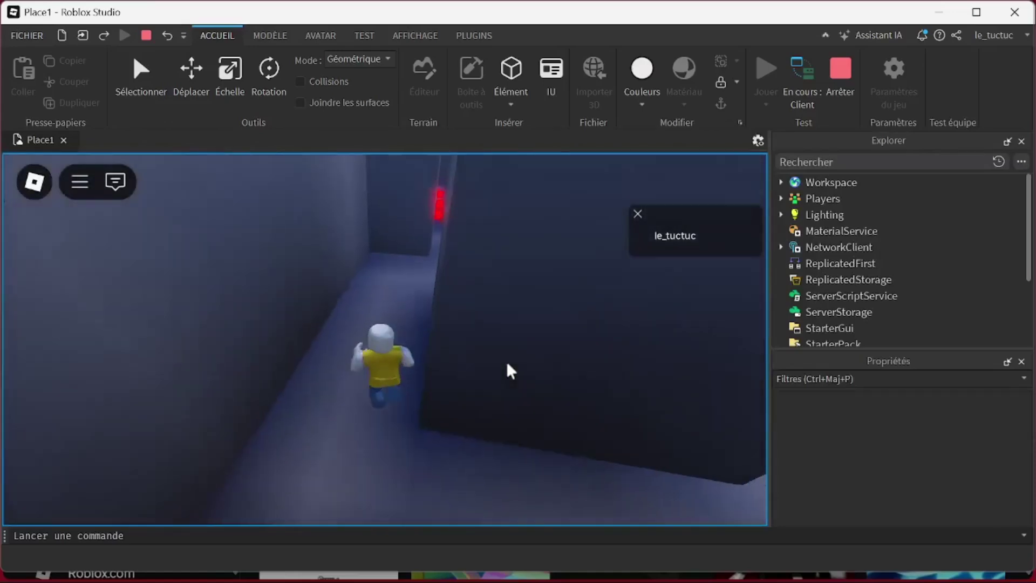
{"action": "key", "text": "w"}
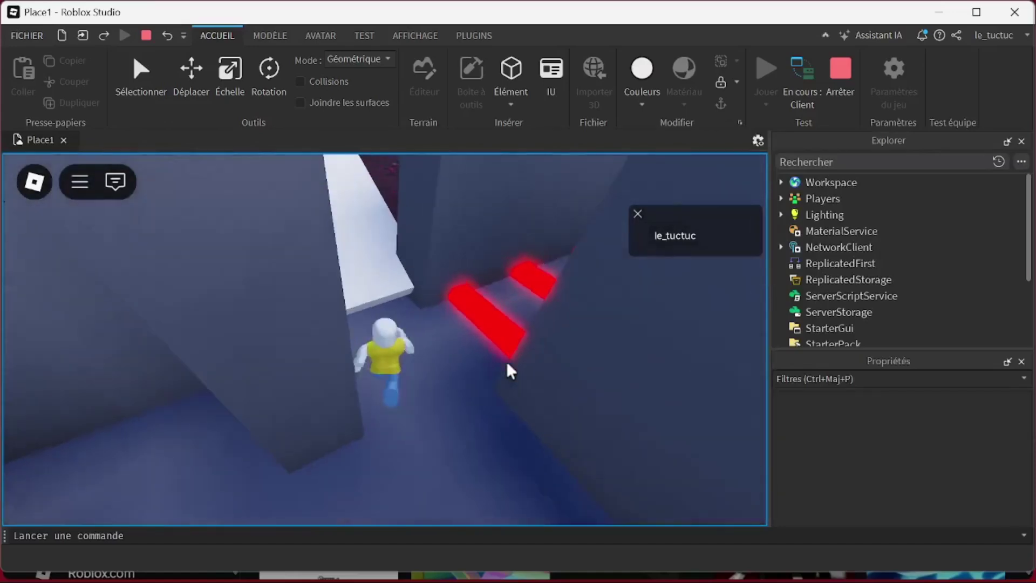
{"action": "key", "text": "w"}
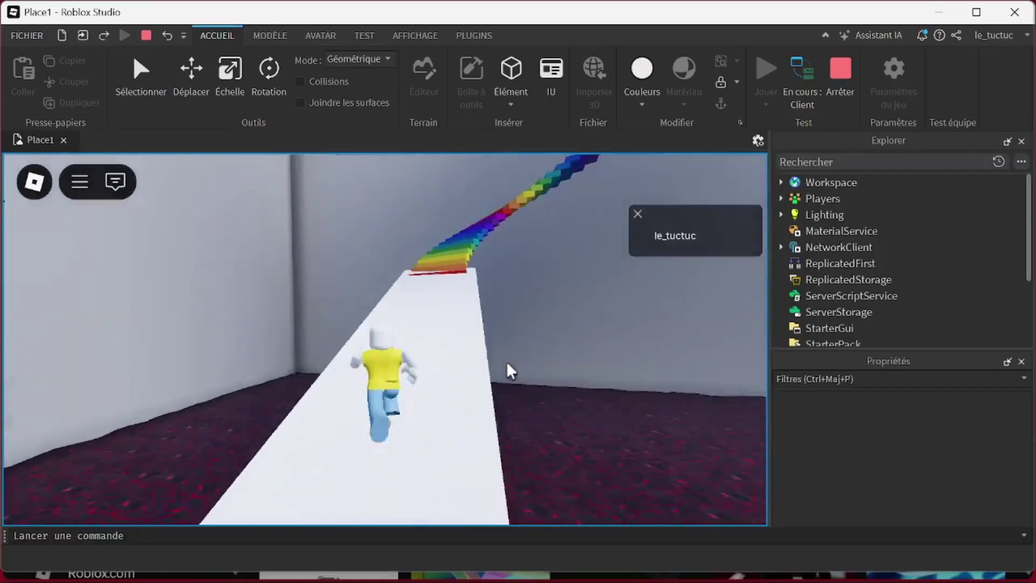
- Test the curved rainbow staircase by climbing it from the white walkway up to the white platform above
{"action": "key", "text": "w"}
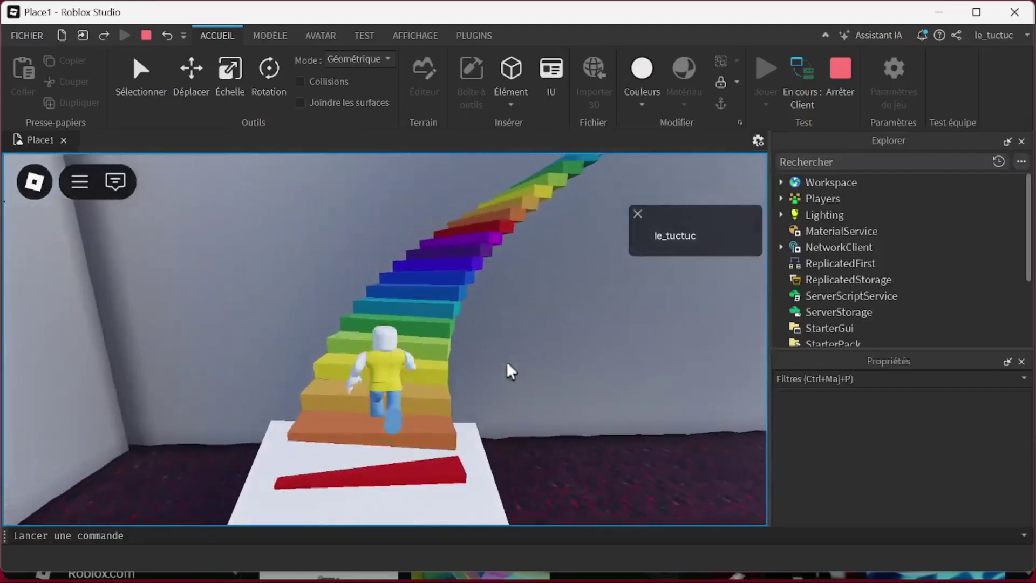
{"action": "key", "text": "w"}
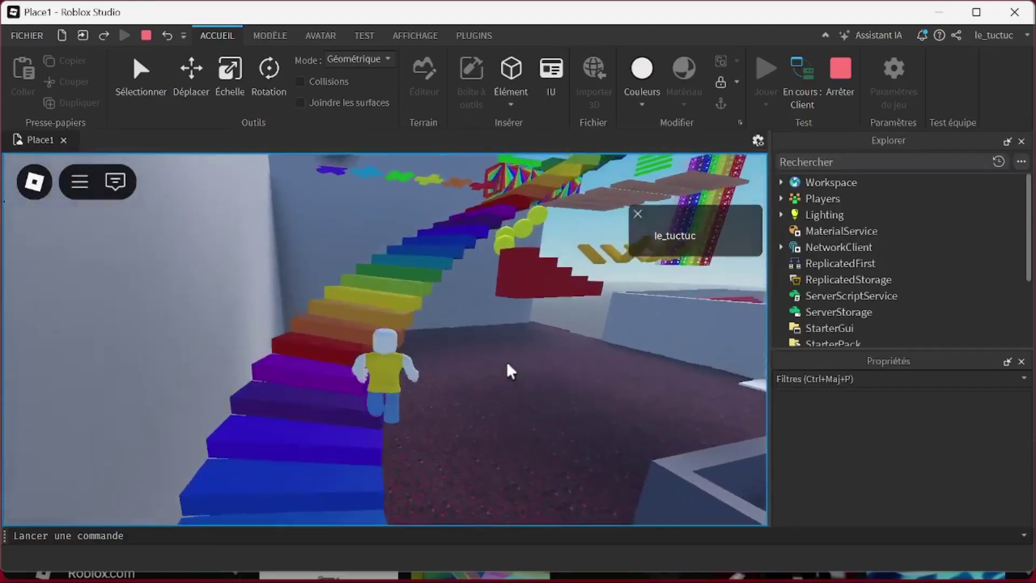
{"action": "key", "text": "w"}
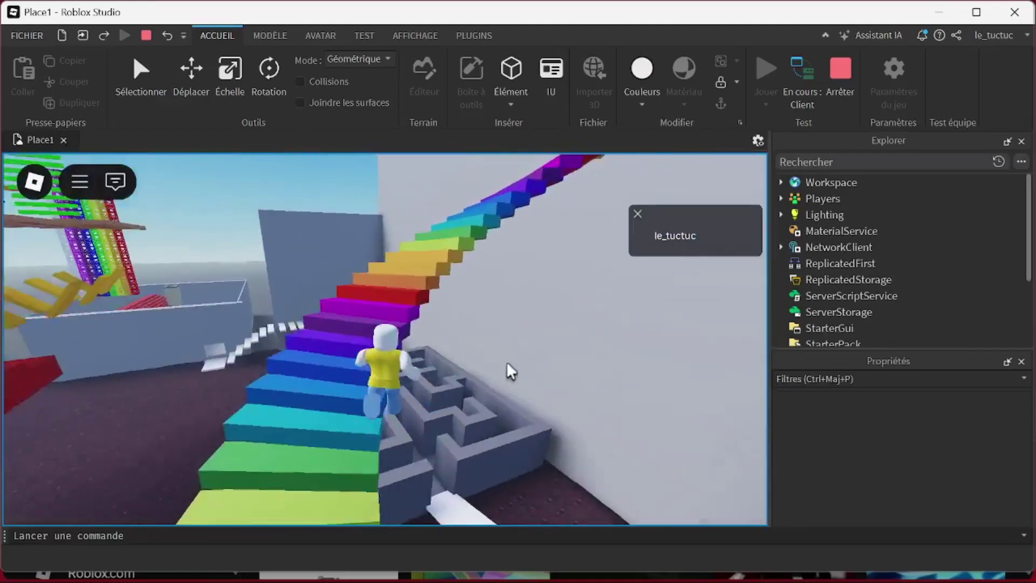
{"action": "key", "text": "w"}
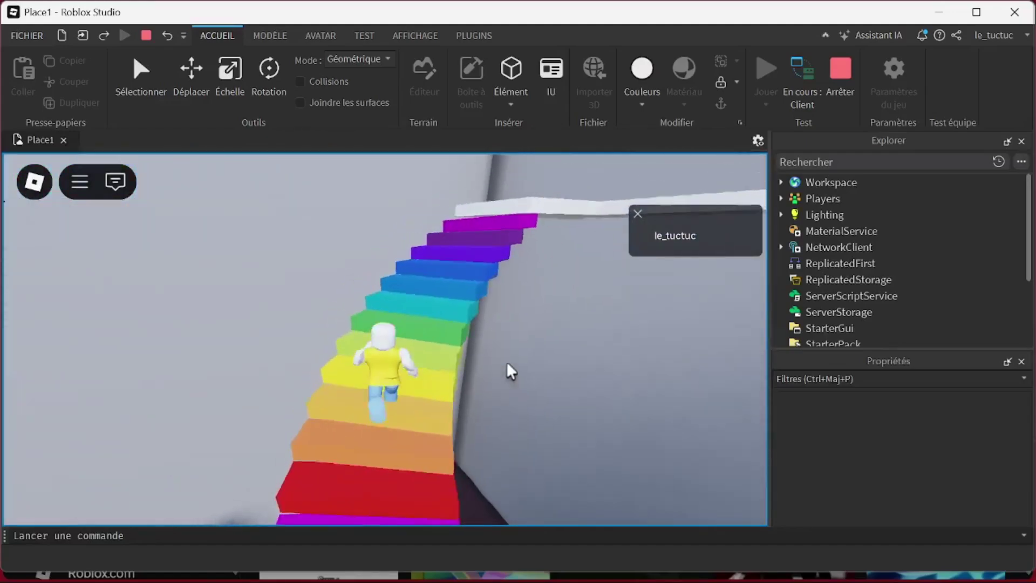
{"action": "key", "text": "w"}
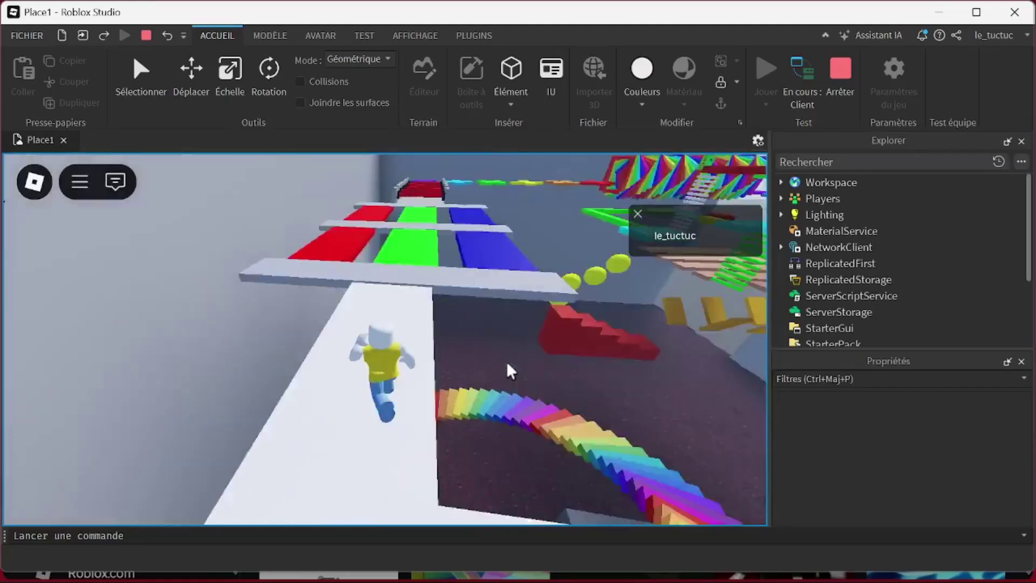
- Test the red, green and blue lanes between the grey crossbeams by crossing them toward the red-bar hurdles
{"action": "key", "text": "w"}
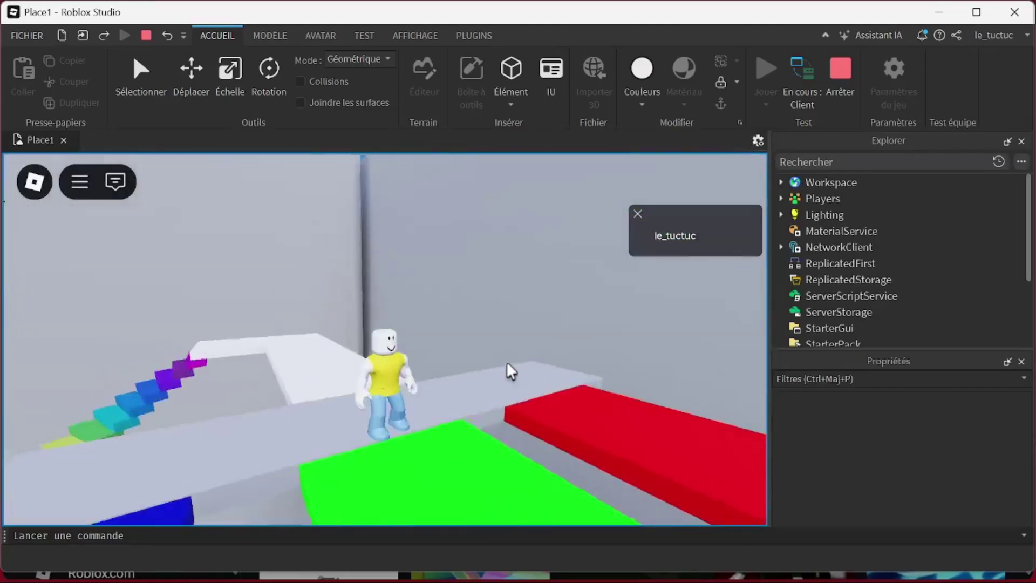
{"action": "key", "text": "w"}
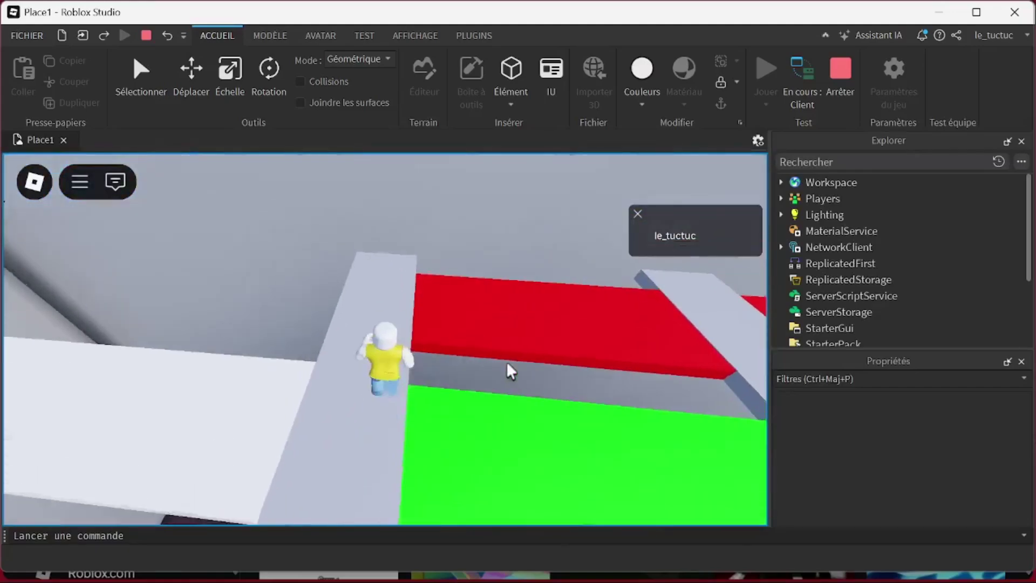
{"action": "key", "text": "w"}
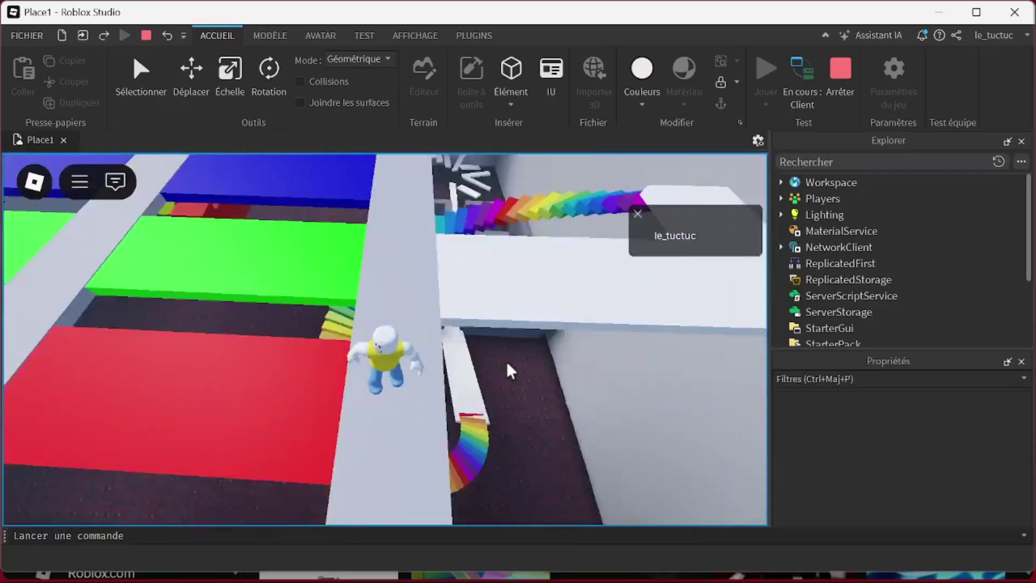
{"action": "key", "text": "w"}
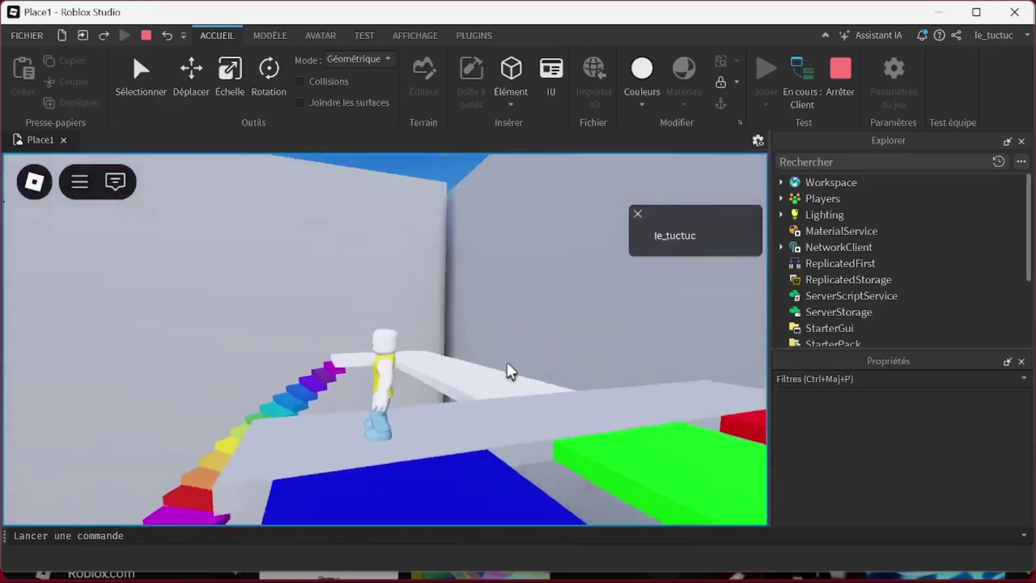
{"action": "key", "text": "w"}
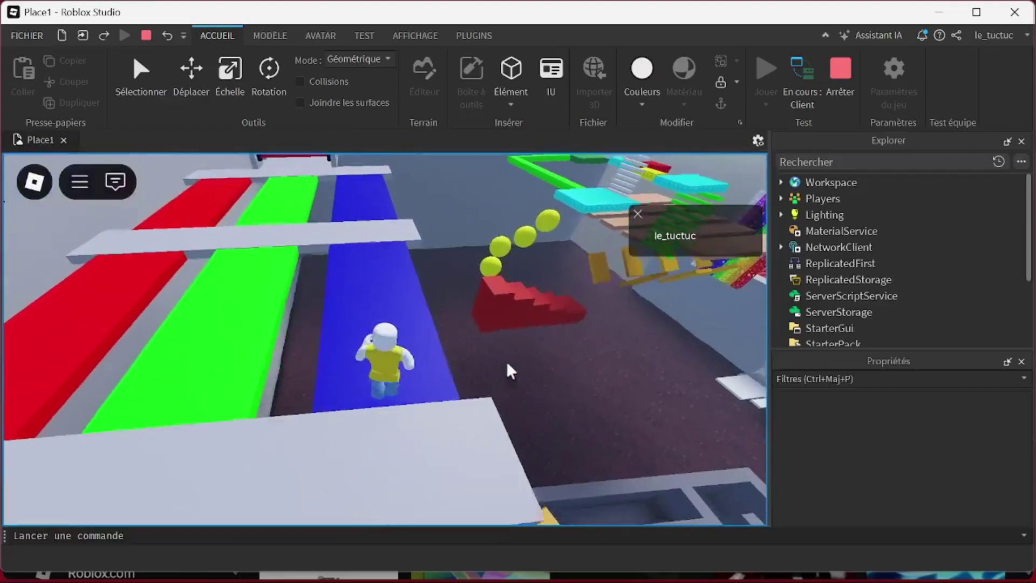
{"action": "key", "text": "w"}
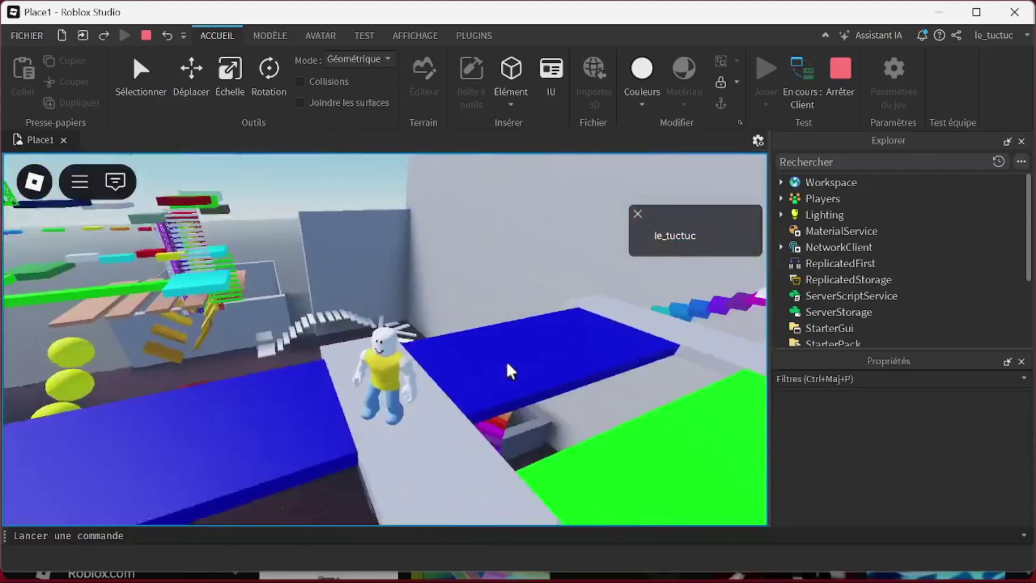
{"action": "key", "text": "w"}
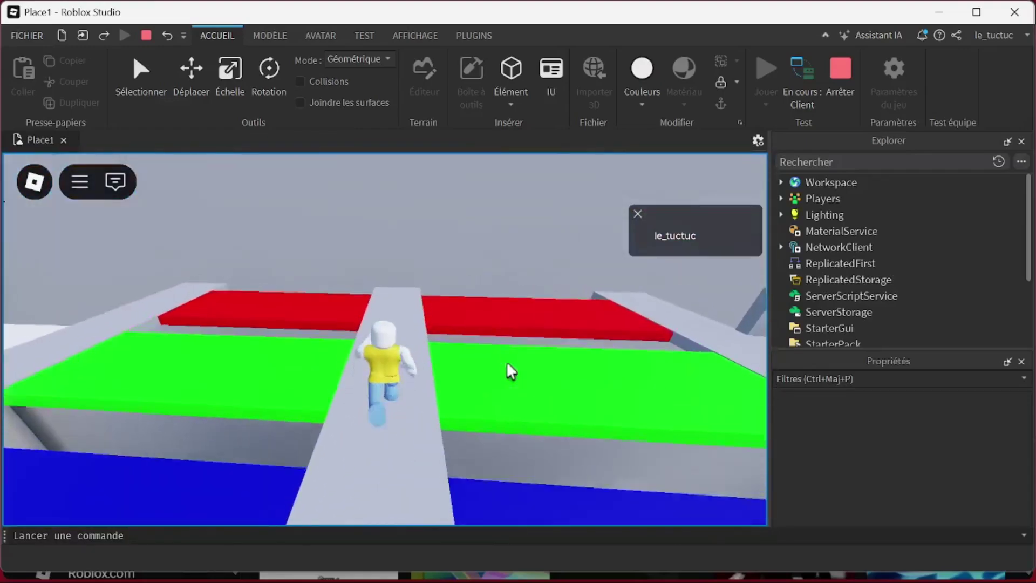
{"action": "key", "text": "w"}
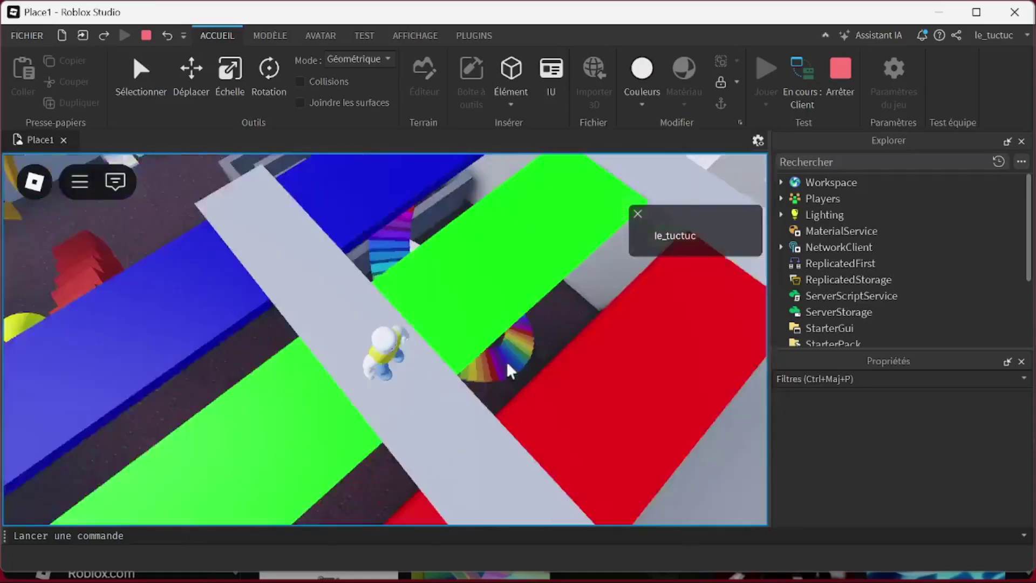
{"action": "key", "text": "w"}
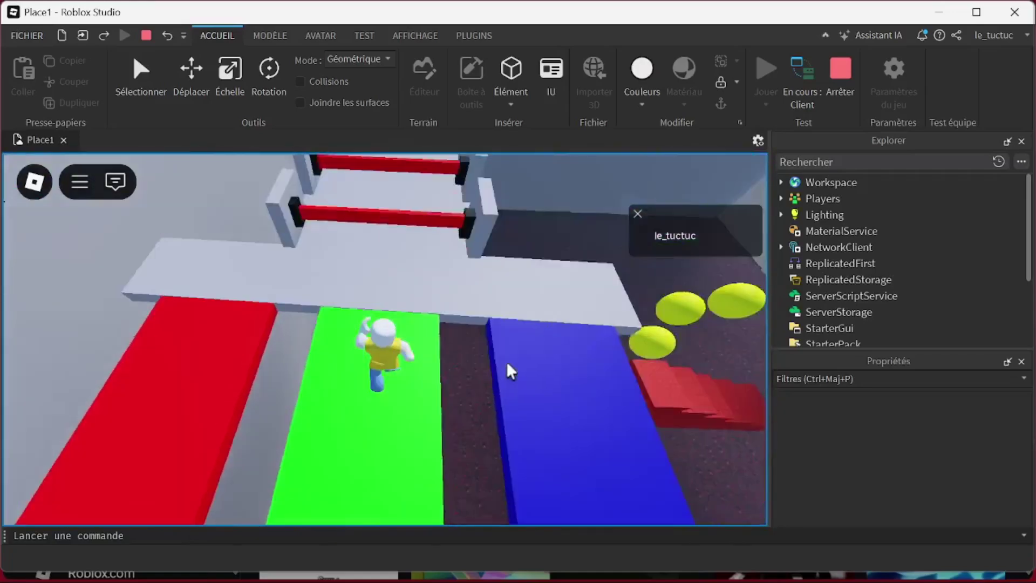
- Jump the character over the row of red-bar hurdles and across to the purple cross platform
{"action": "key", "text": "w"}
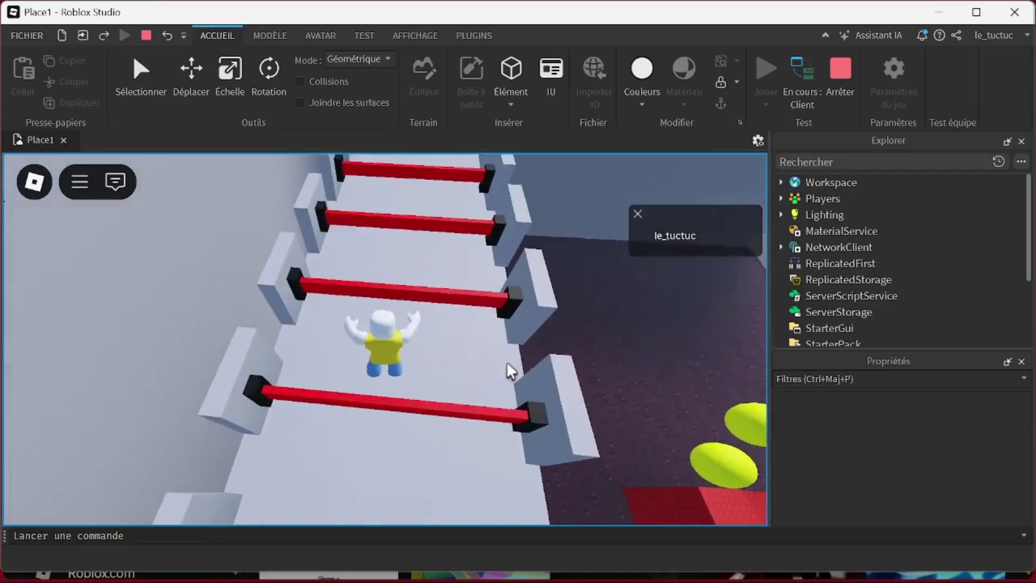
{"action": "key", "text": "w"}
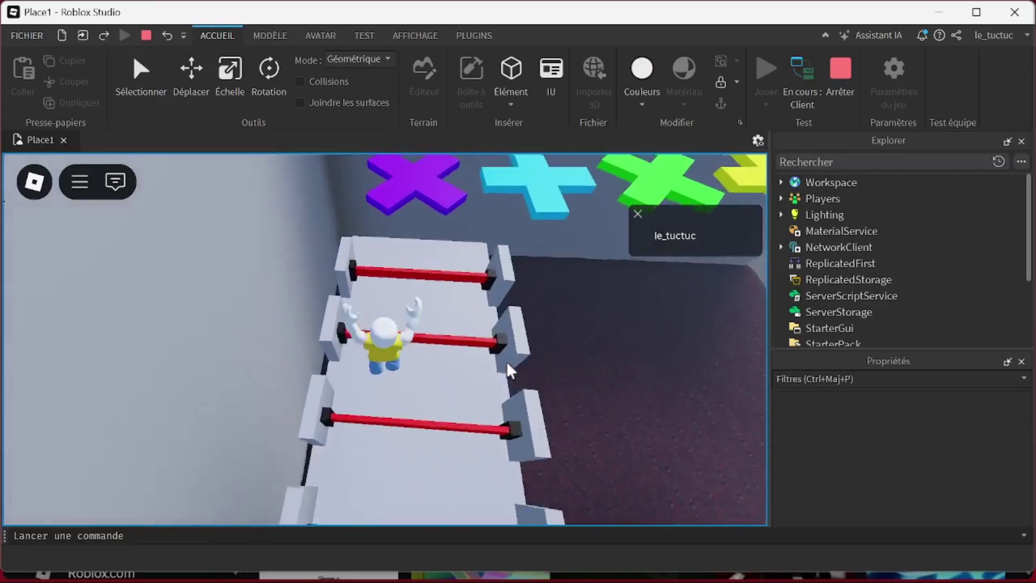
{"action": "key", "text": "w"}
{"action": "key", "text": "space"}
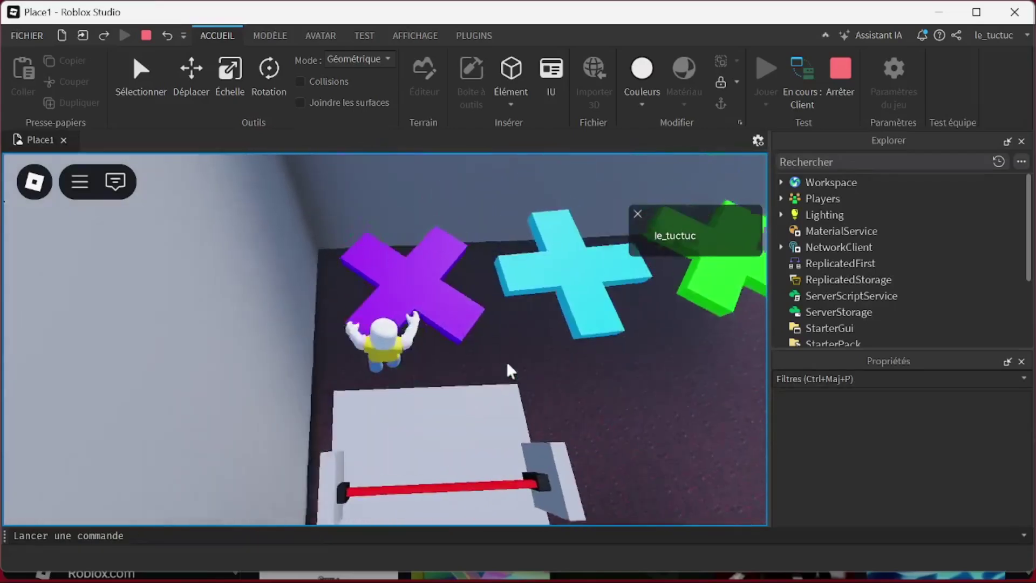
- Test the coloured cross platforms by jumping from one to the next up to the red cross before the tunnel
{"action": "key", "text": "w"}
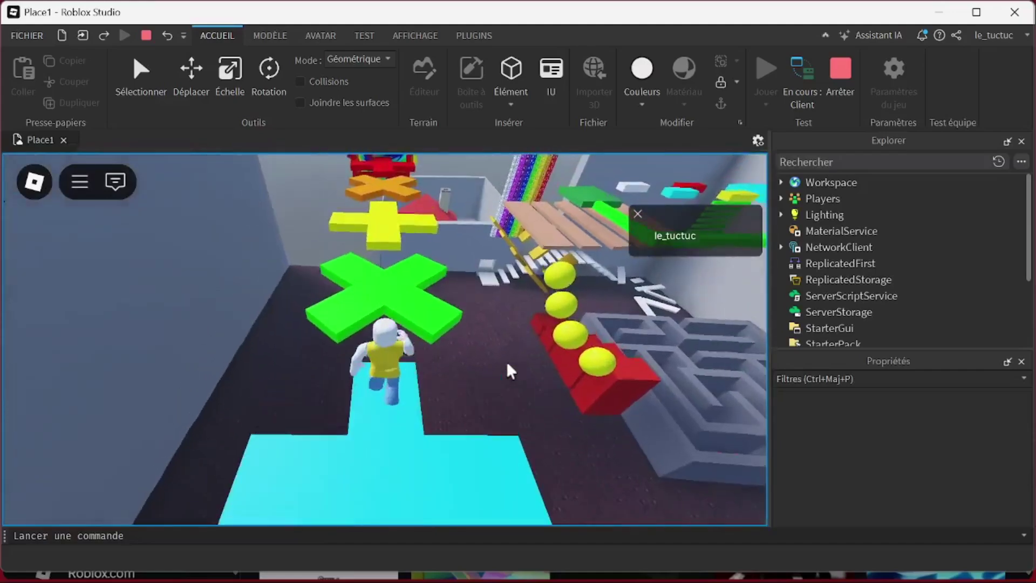
{"action": "key", "text": "space"}
{"action": "key", "text": "w"}
{"action": "key", "text": "space"}
{"action": "key", "text": "space"}
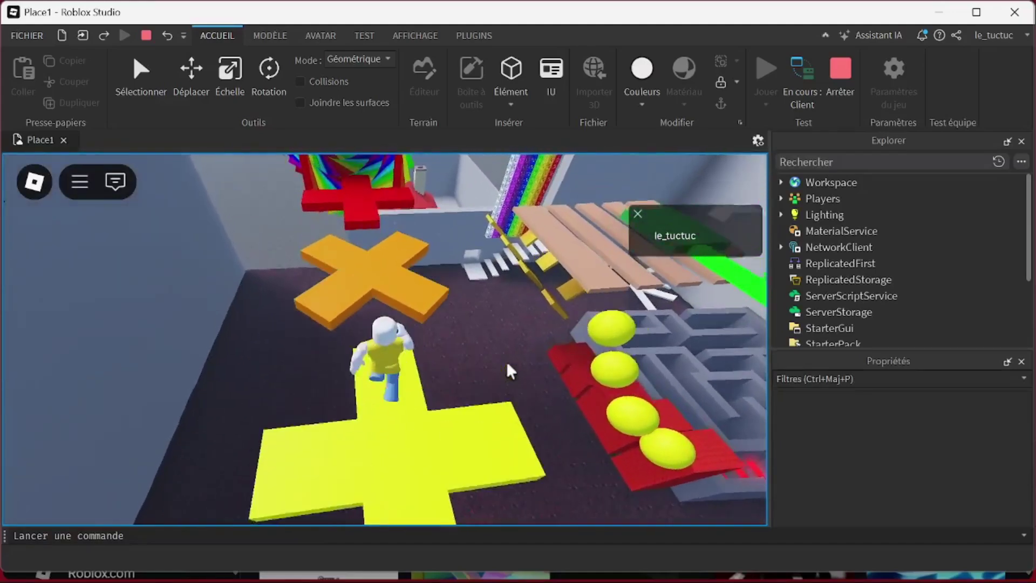
{"action": "key", "text": "w"}
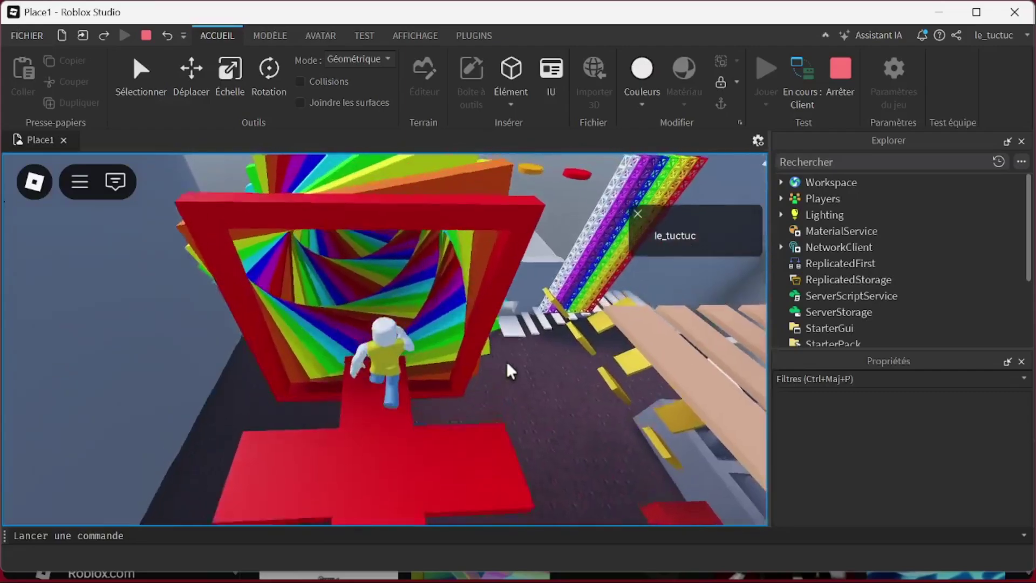
- Run the character through the twisted rainbow tunnel and jump onto the round platforms beyond its exit
{"action": "key", "text": "w"}
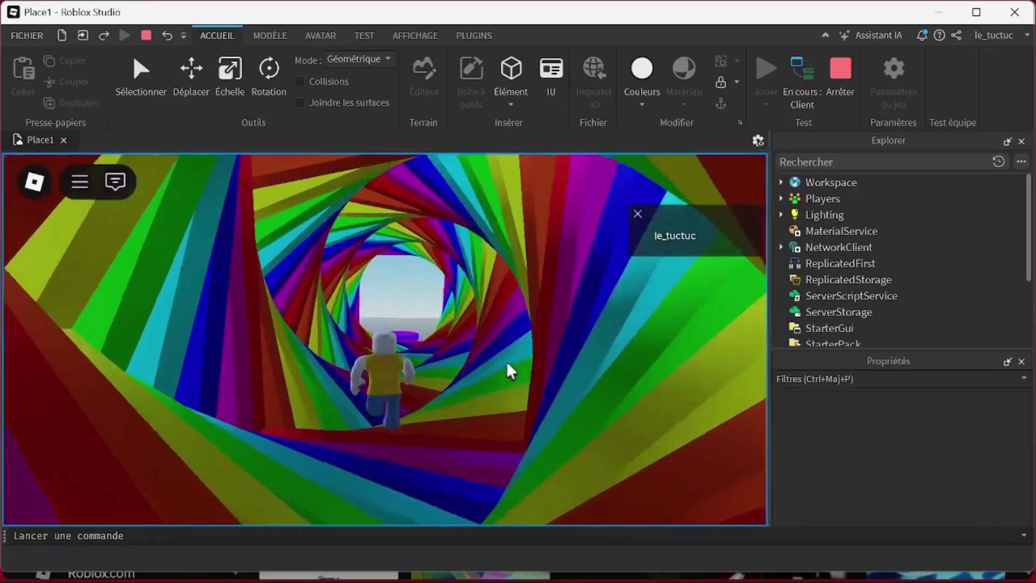
{"action": "key", "text": "w"}
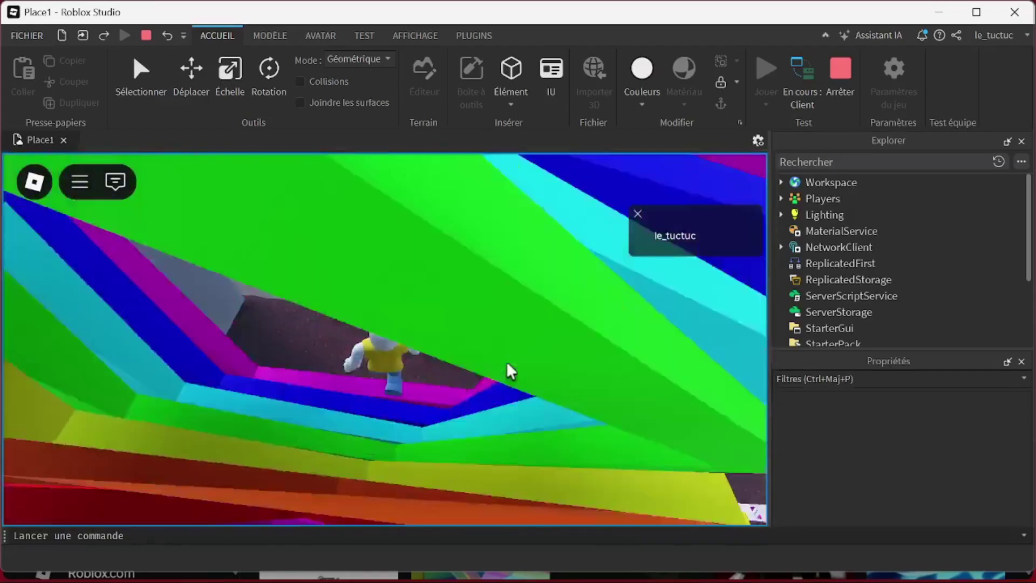
{"action": "key", "text": "w"}
{"action": "key", "text": "space"}
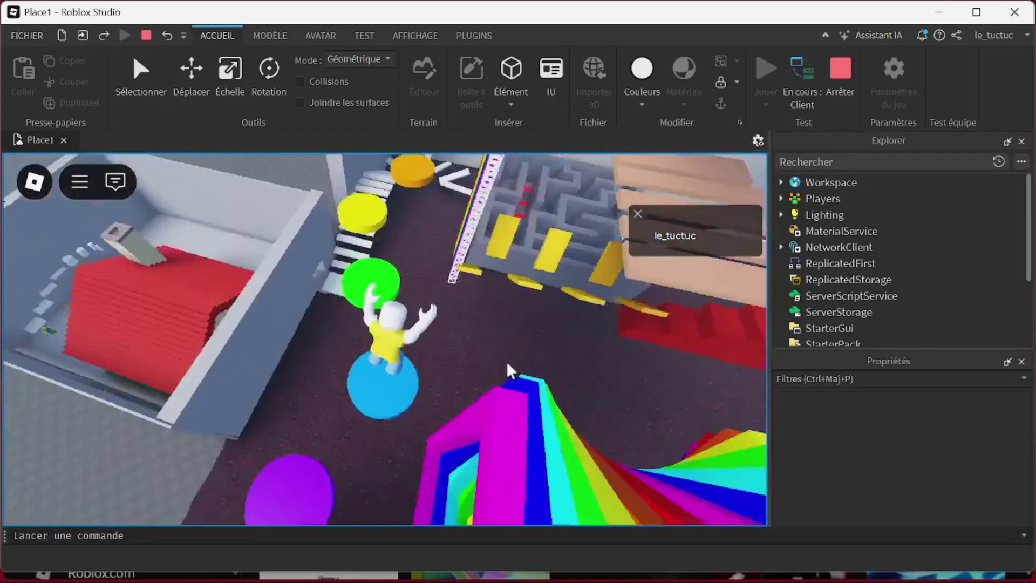
- Test the remaining round platforms by jumping across the yellow and orange discs to the red disc
{"action": "key", "text": "w"}
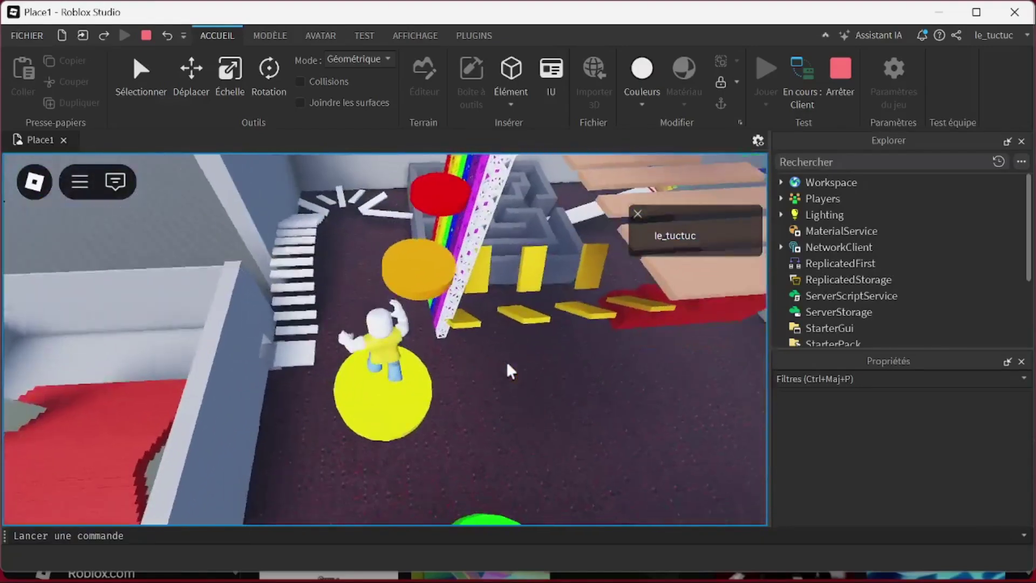
{"action": "key", "text": "space"}
{"action": "key", "text": "w"}
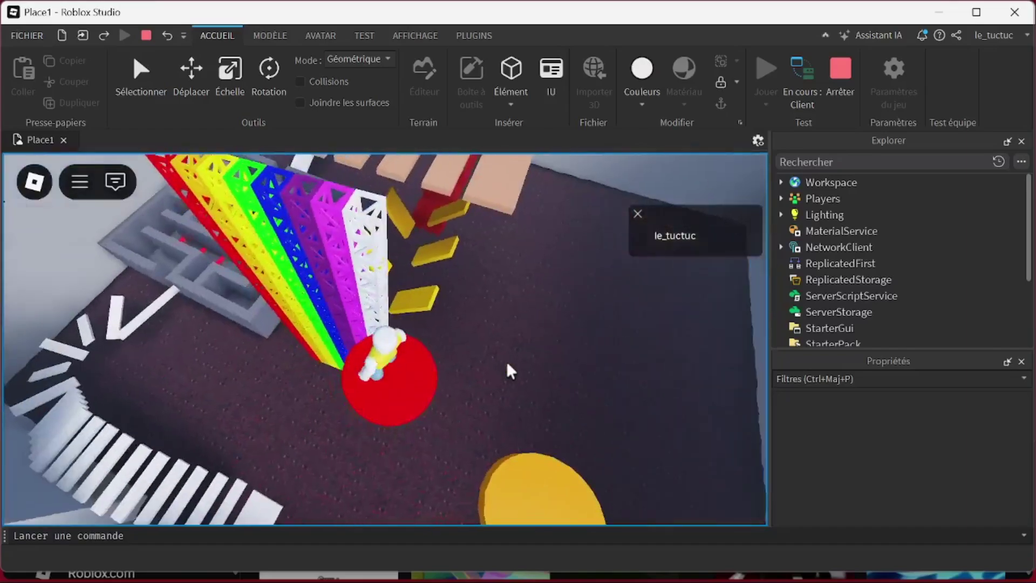
- Jump the character from the red disc over the rainbow truss columns to the tilted yellow slabs
{"action": "key", "text": "space"}
{"action": "key", "text": "w"}
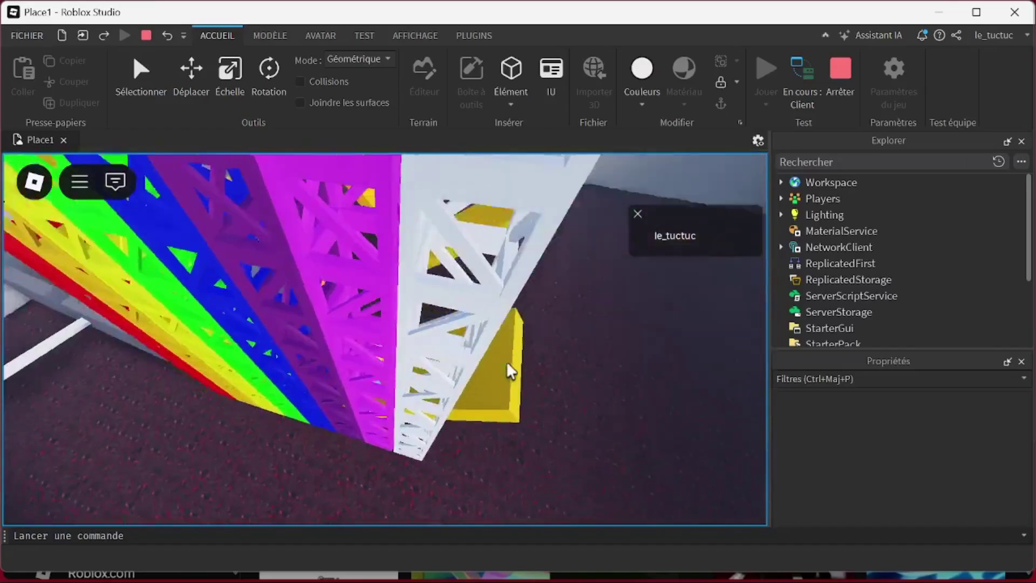
{"action": "key", "text": "space"}
{"action": "key", "text": "w"}
{"action": "key", "text": "space"}
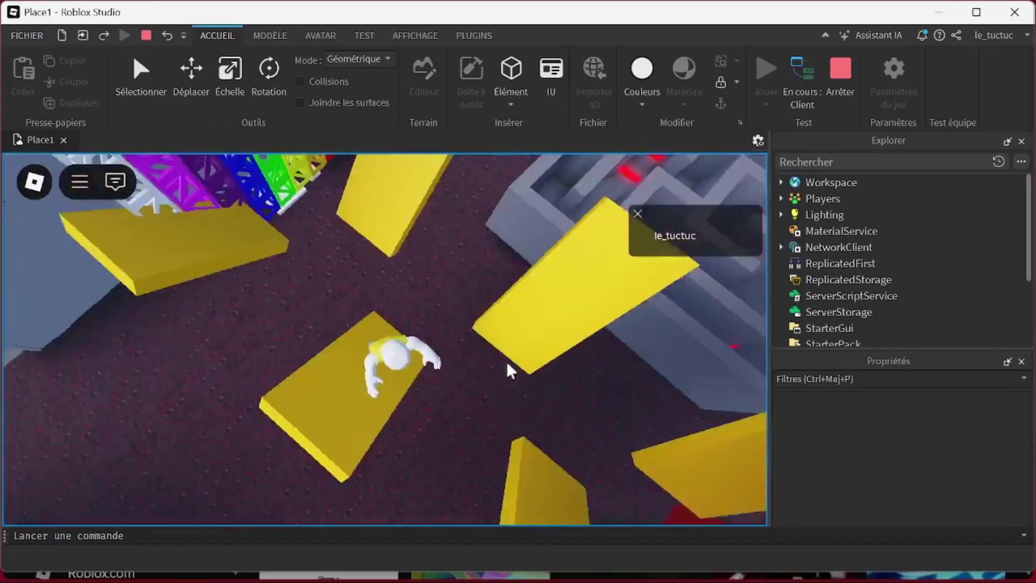
- Test the tilted yellow slabs by jumping from one to the next toward the red staircase
{"action": "key", "text": "w"}
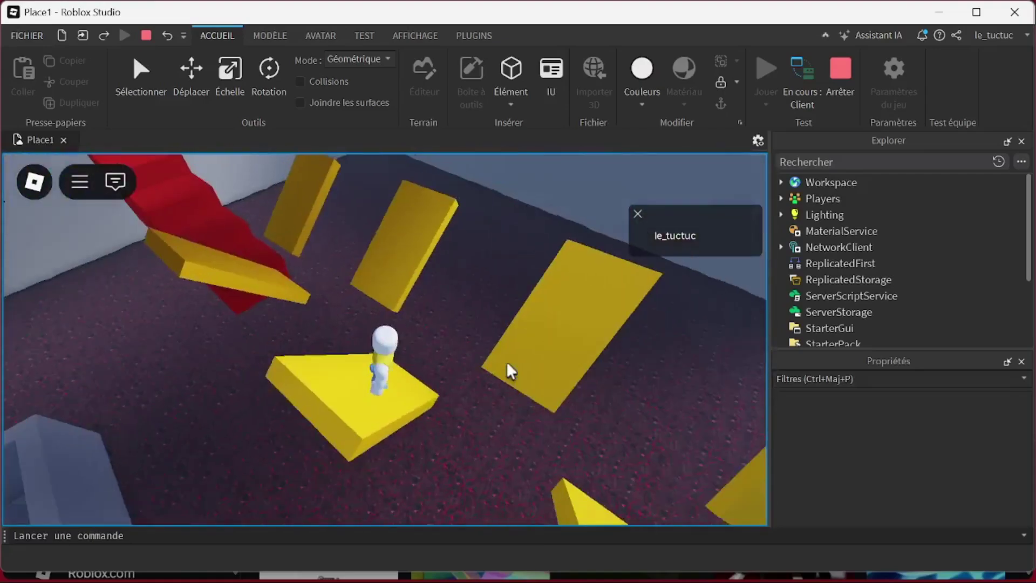
{"action": "key", "text": "space"}
{"action": "key", "text": "w"}
{"action": "key", "text": "space"}
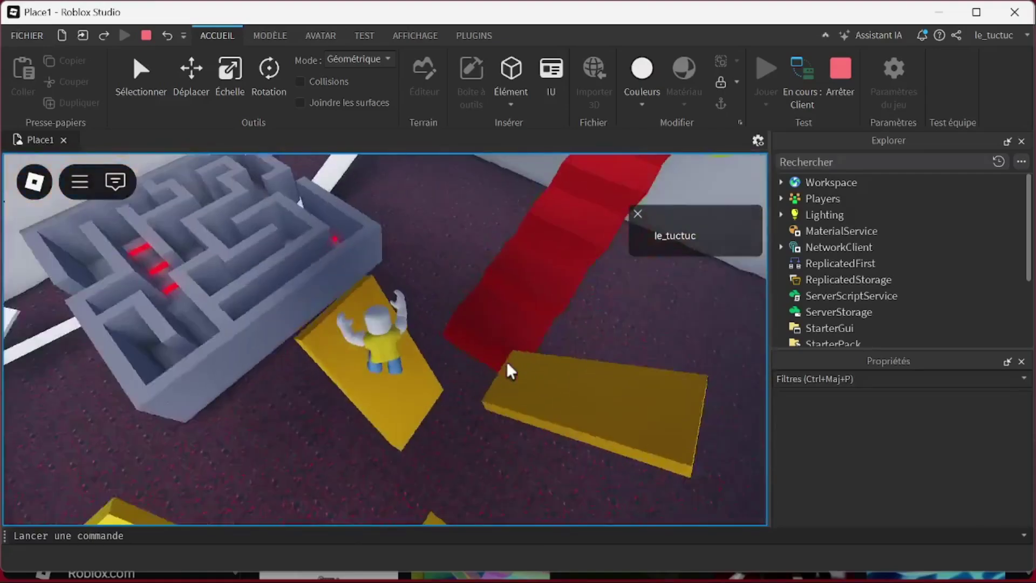
{"action": "key", "text": "w"}
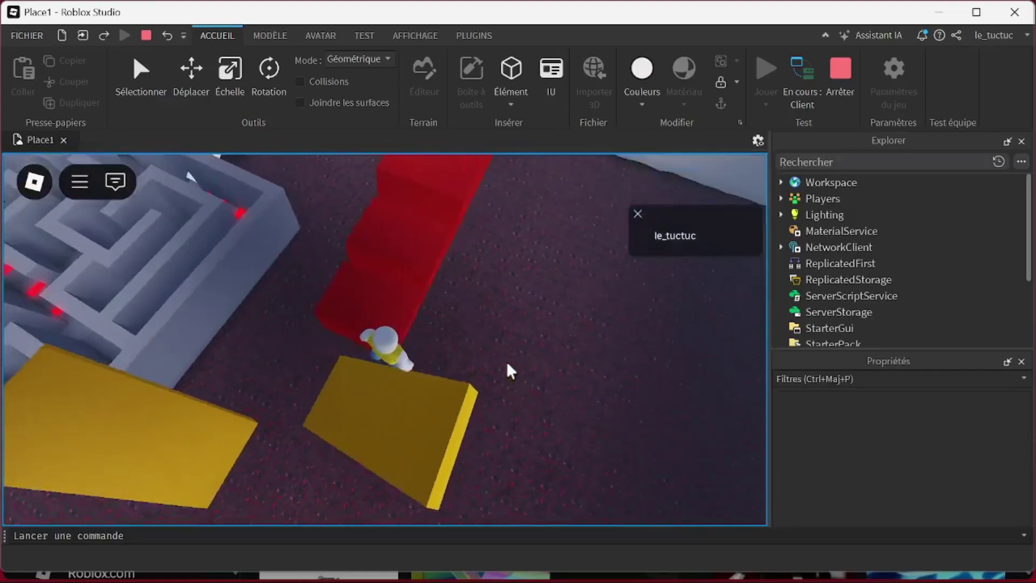
- Climb the character up the red studded steps and jump onto the first yellow sphere
{"action": "key", "text": "space"}
{"action": "key", "text": "w"}
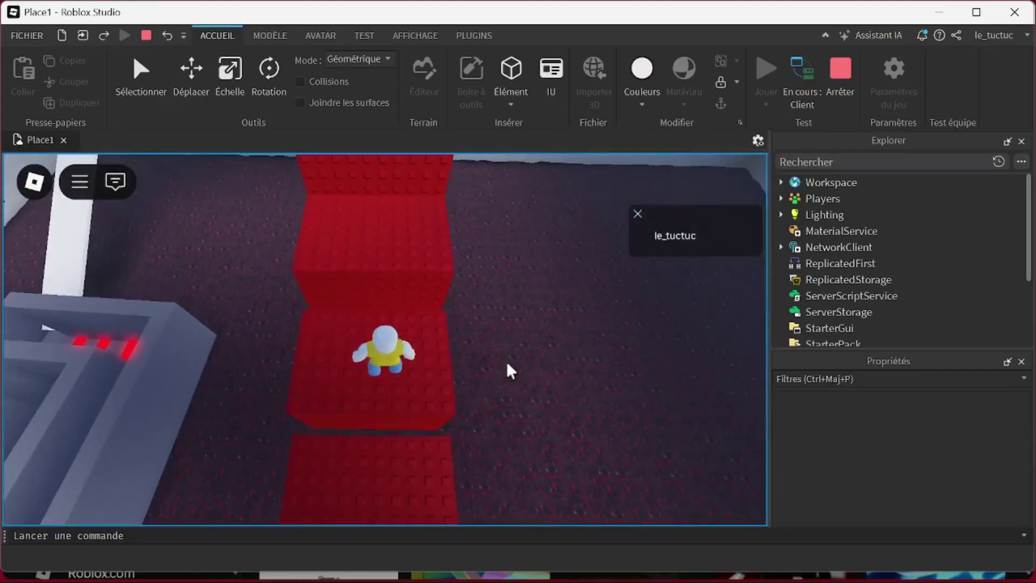
{"action": "key", "text": "space"}
{"action": "key", "text": "space"}
{"action": "key", "text": "w"}
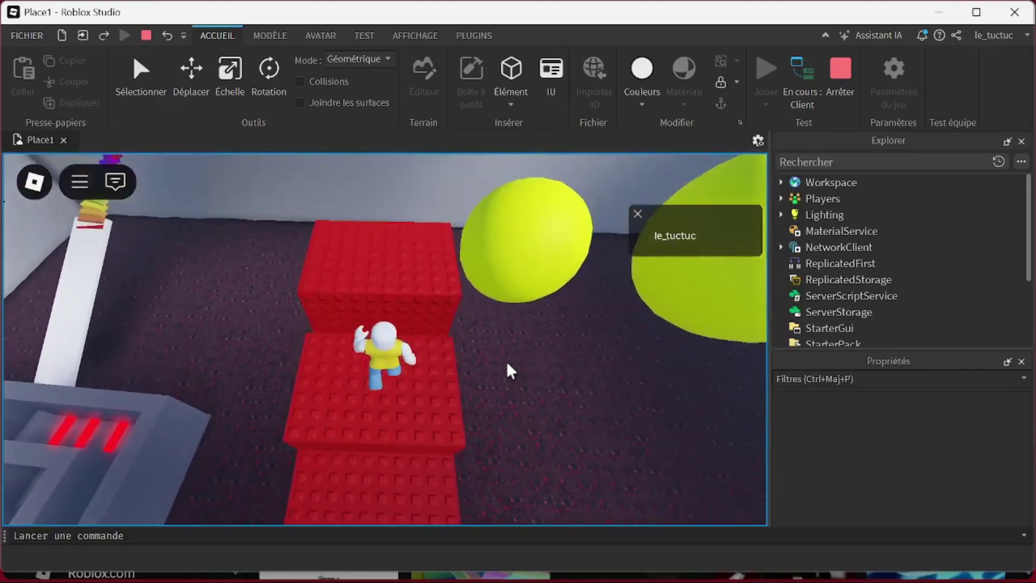
{"action": "key", "text": "space"}
{"action": "key", "text": "space"}
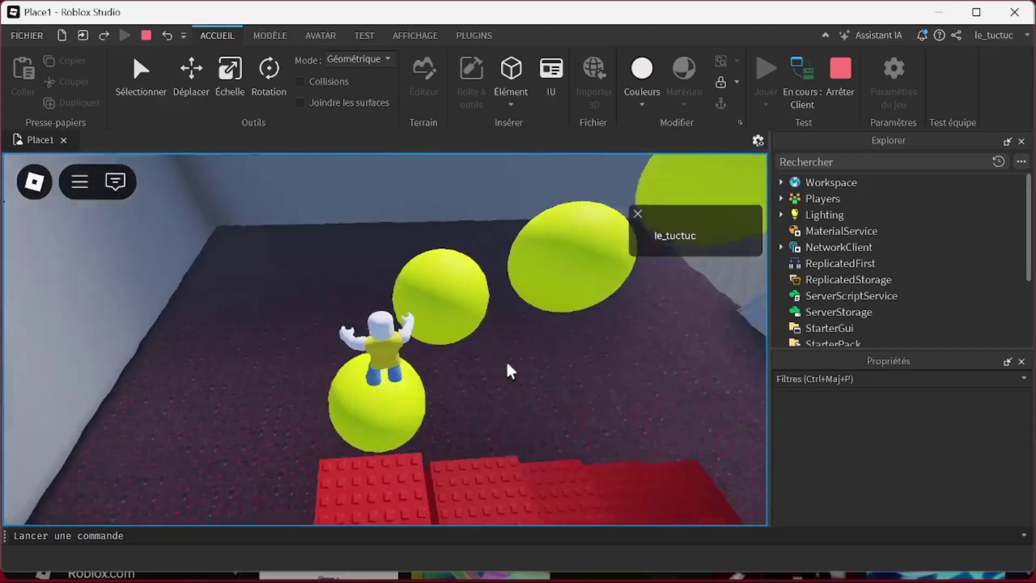
- Test the row of yellow spheres by jumping across them and on to the beige planks
{"action": "key", "text": "w"}
{"action": "key", "text": "space"}
{"action": "key", "text": "w"}
{"action": "key", "text": "space"}
{"action": "key", "text": "space"}
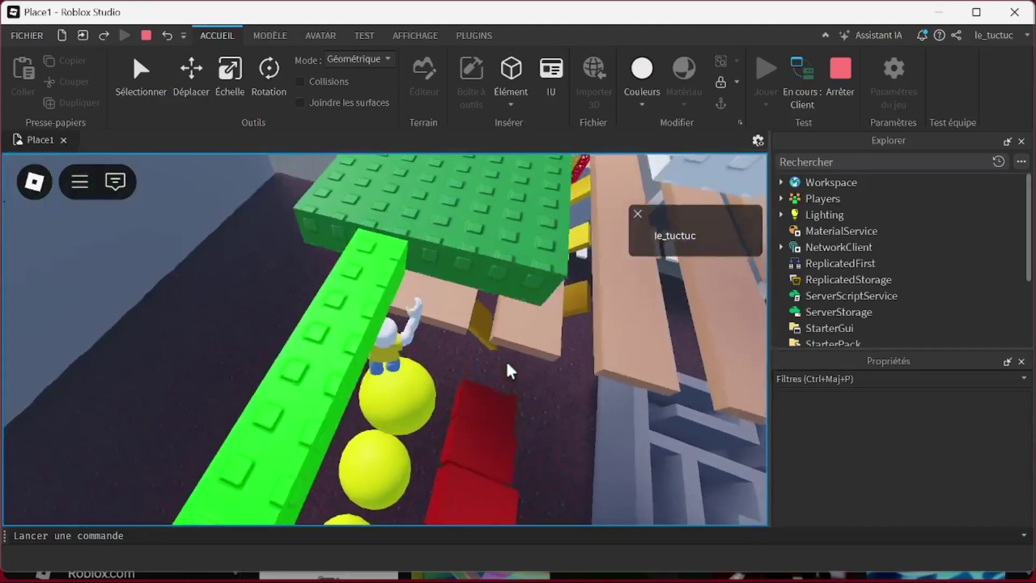
{"action": "key", "text": "w"}
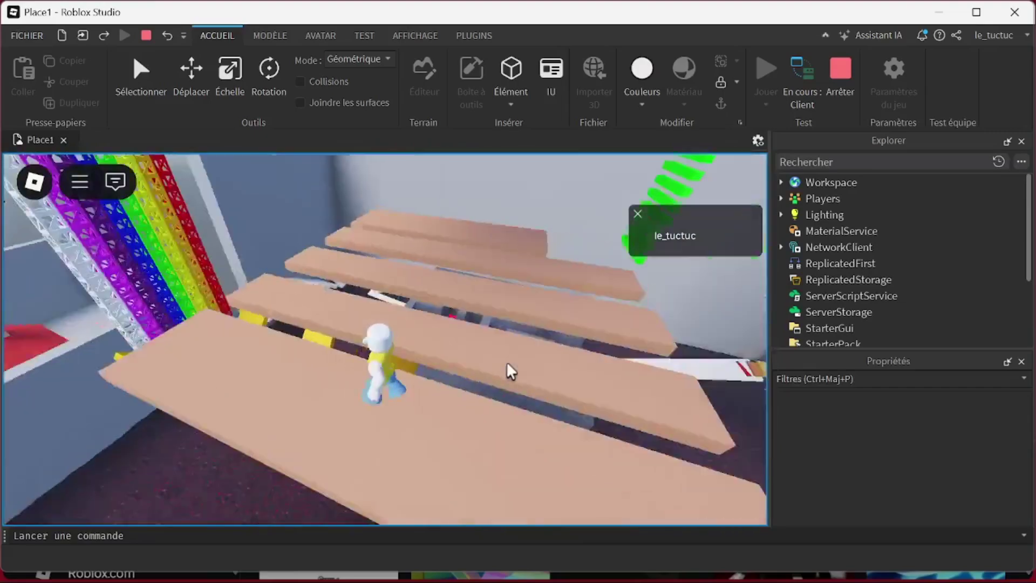
- Jump the character across the beige planks to the one before the green ladder
{"action": "key", "text": "space"}
{"action": "key", "text": "space"}
{"action": "key", "text": "w"}
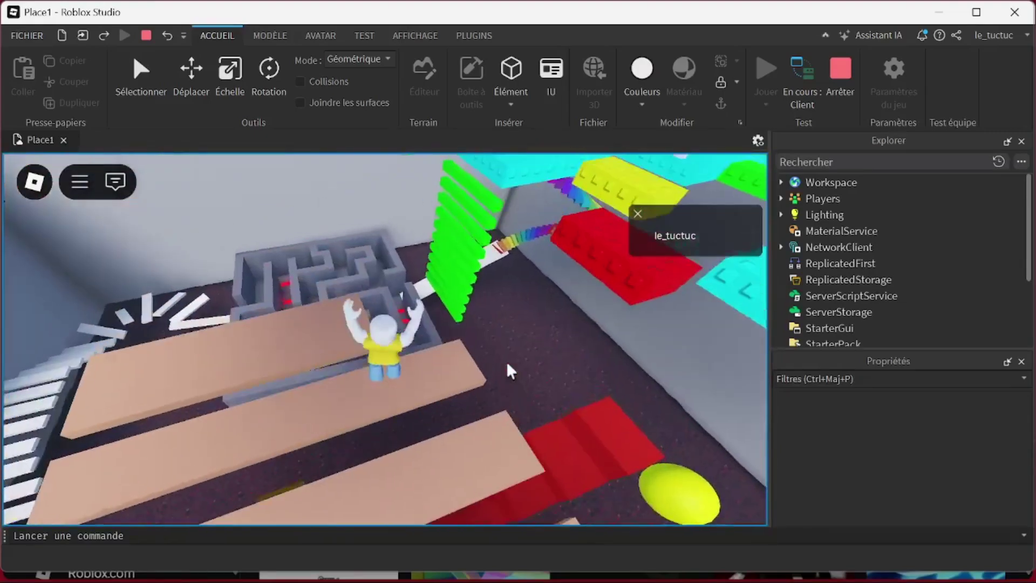
{"action": "key", "text": "space"}
{"action": "key", "text": "w"}
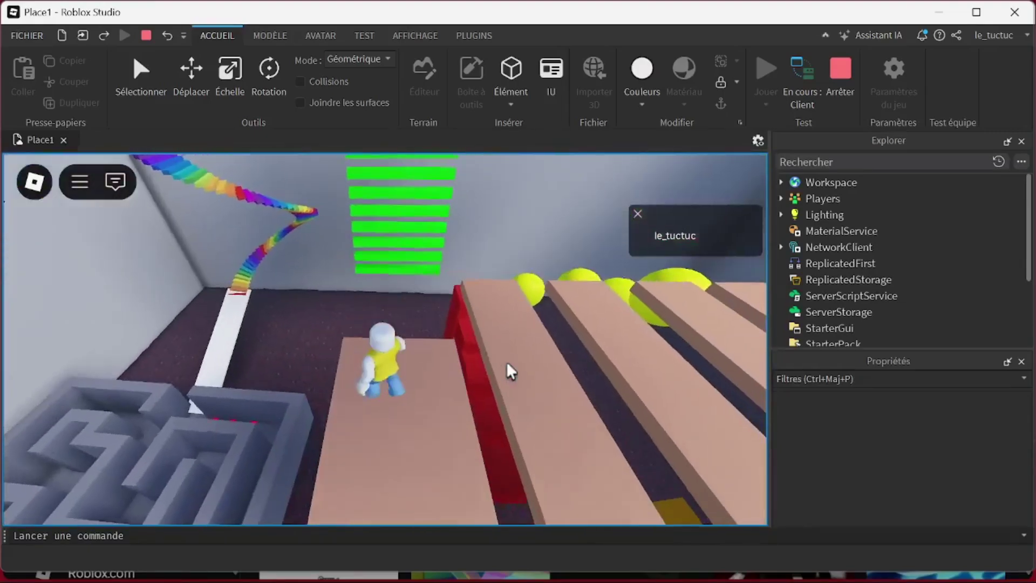
- Climb the green ladder, cross the cyan platform, and move the character onto the small yellow brick
{"action": "key", "text": "space"}
{"action": "key", "text": "space"}
{"action": "key", "text": "w"}
{"action": "key", "text": "space"}
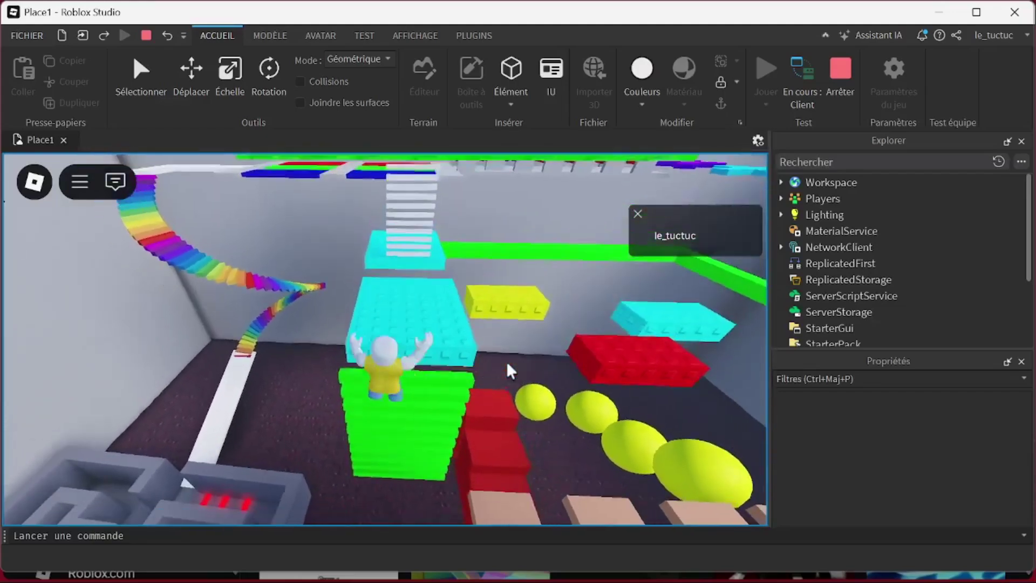
{"action": "key", "text": "w"}
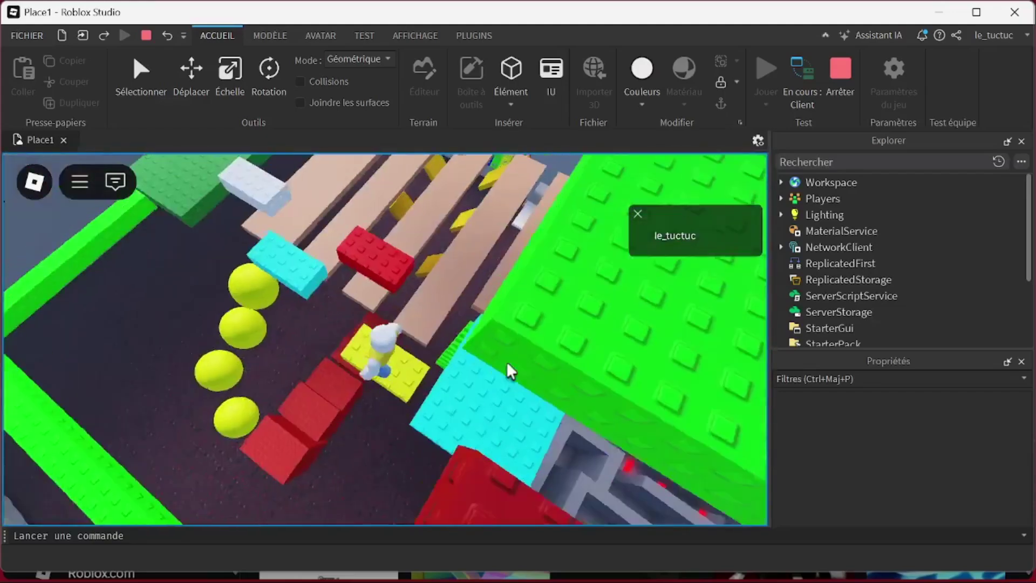
- Test the jumps onward from the yellow brick along the coloured brick section
{"action": "key", "text": "space"}
{"action": "key", "text": "w"}
{"action": "key", "text": "space"}
{"action": "right_click_drag", "start_coordinate": [506, 361], "coordinate": [507, 361]}
{"action": "key", "text": "space"}
- Continue through the upper course to the large red sphere, and stop the playtest
{"action": "key", "text": "w"}
{"action": "key", "text": "w"}
{"action": "key", "text": "w"}
{"action": "key", "text": "w"}
{"action": "key", "text": "w"}
{"action": "key", "text": "w"}
{"action": "key", "text": "w"}
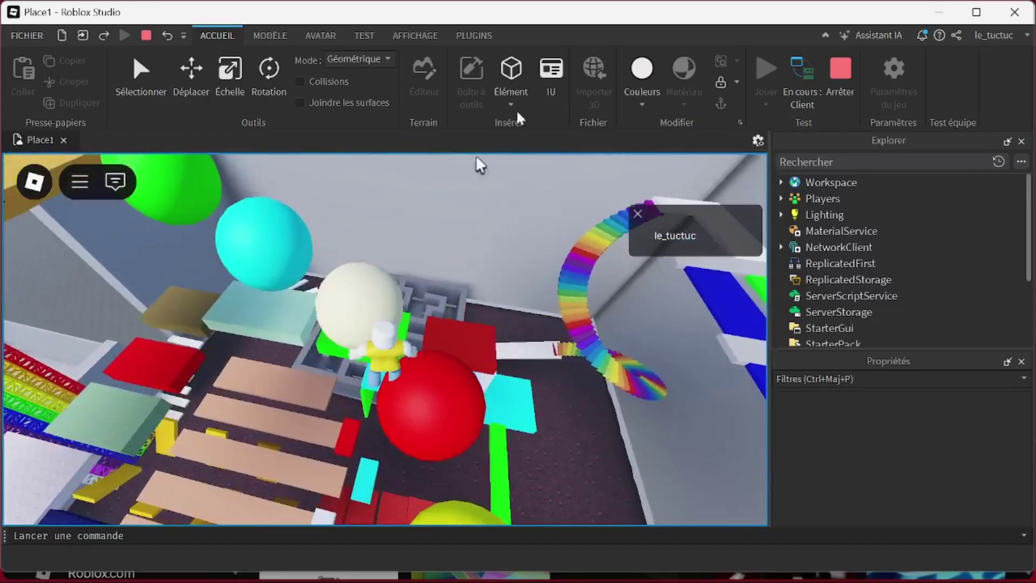
{"action": "left_click", "coordinate": [840, 69]}
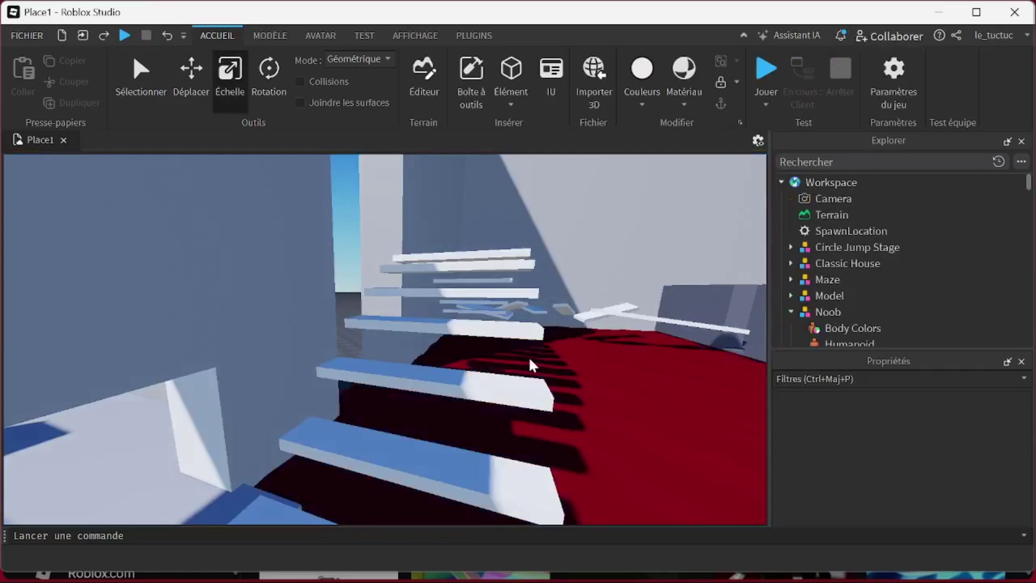
- Examine the house enclosure and the stepped doorway to the lava field in the editor
{"action": "right_click_drag", "start_coordinate": [529, 357], "coordinate": [529, 358]}
{"action": "key", "text": "w"}
{"action": "key", "text": "w"}
{"action": "key", "text": "w"}
{"action": "right_click_drag", "start_coordinate": [434, 361], "coordinate": [435, 361]}
{"action": "key", "text": "w"}
{"action": "key", "text": "w"}
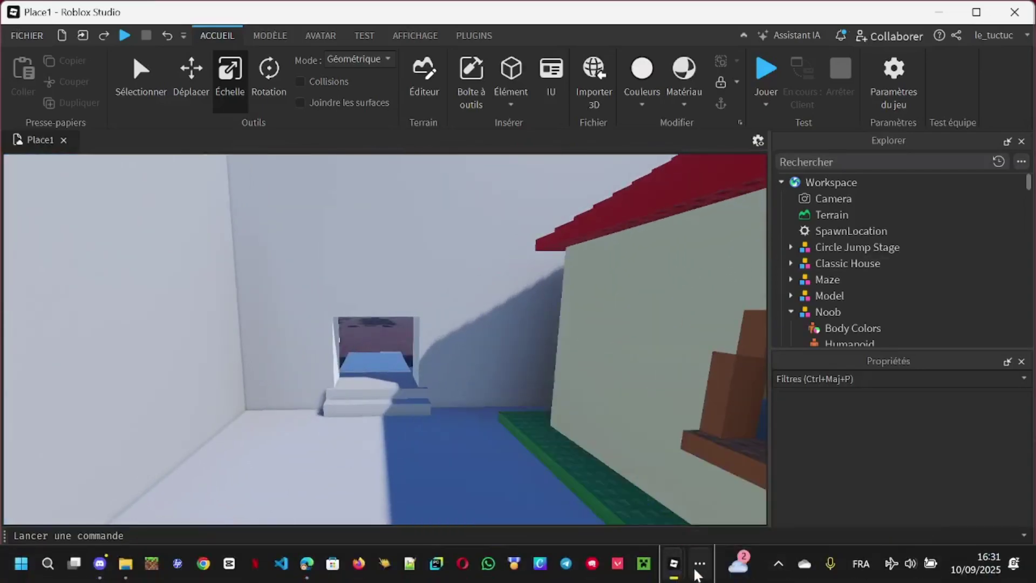
- Show the hidden taskbar apps
{"action": "left_click", "coordinate": [703, 573]}
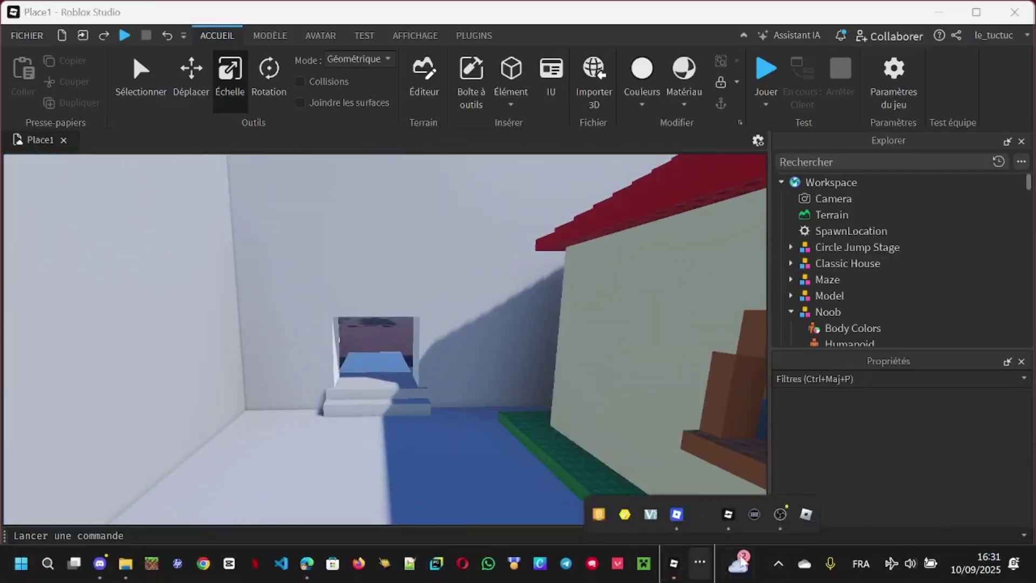